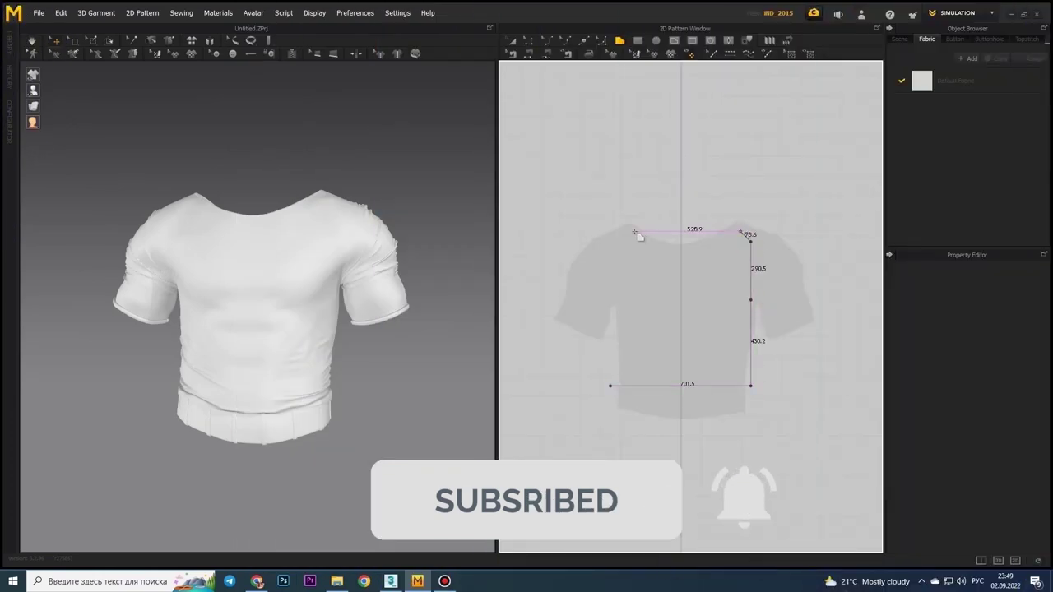
# Finish tracing the polygon outline over the T-shirt and close it into a pattern piece
pyautogui.click(634, 232)
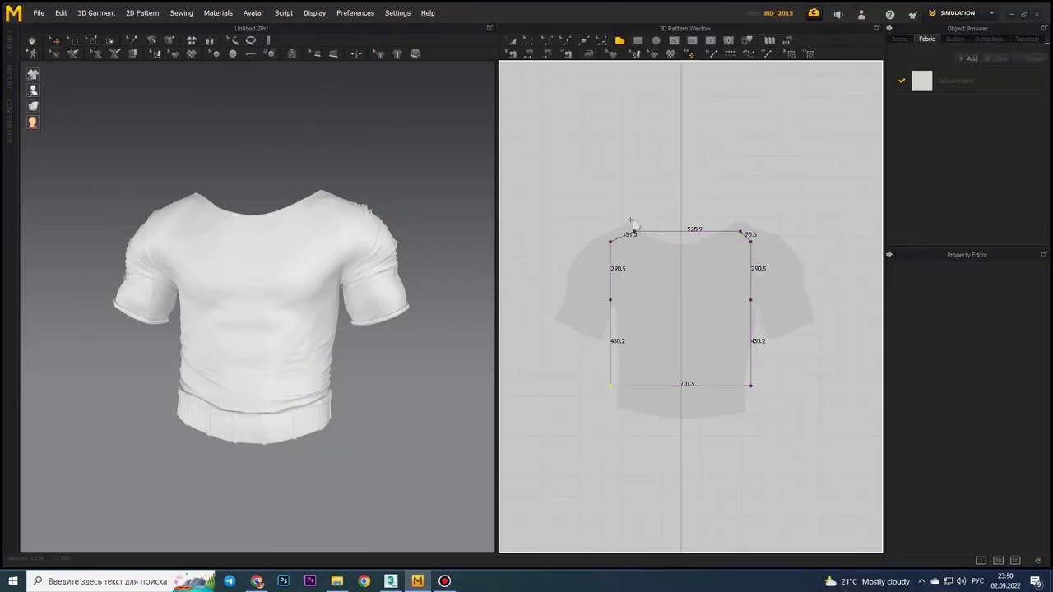
pyautogui.click(610, 241)
pyautogui.scroll(-3, 584, 258)
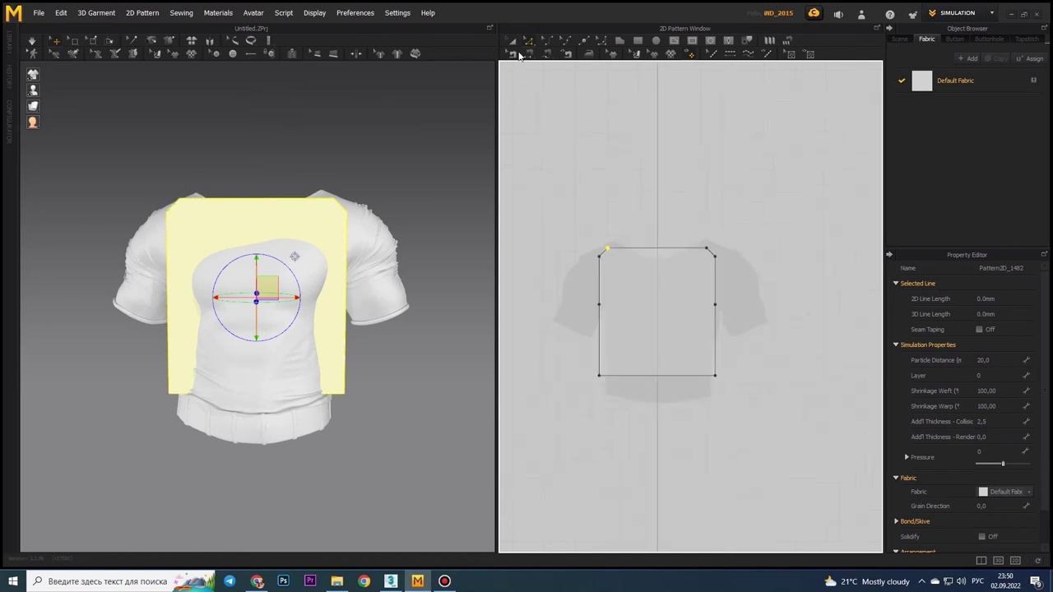
# Curve the armhole and neckline edges inward with Edit Curve Point
pyautogui.moveTo(618, 282); pyautogui.dragTo(618, 282)
pyautogui.scroll(3, 618, 282)
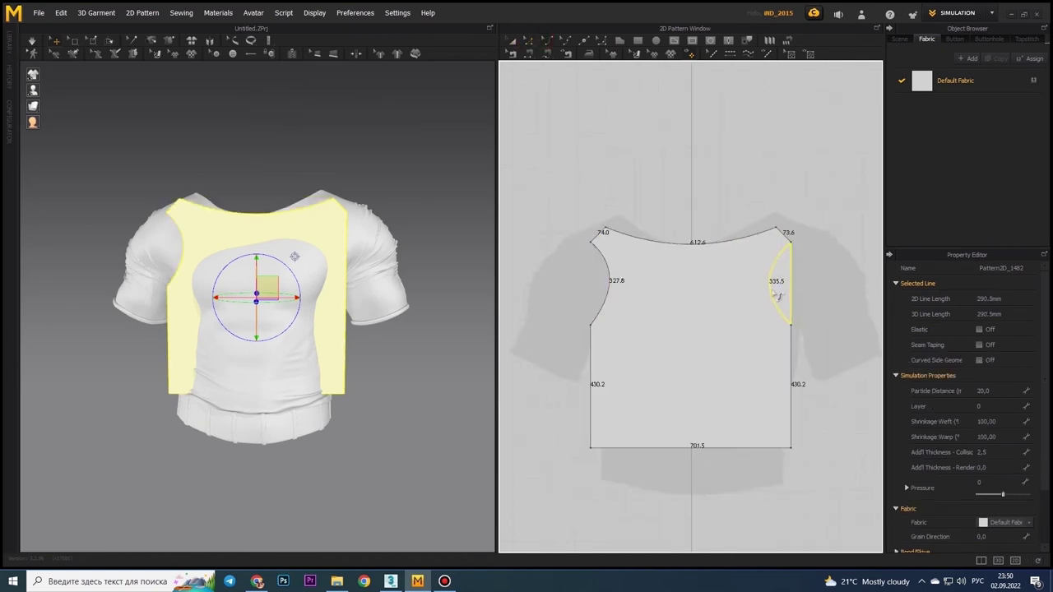
pyautogui.press('a')
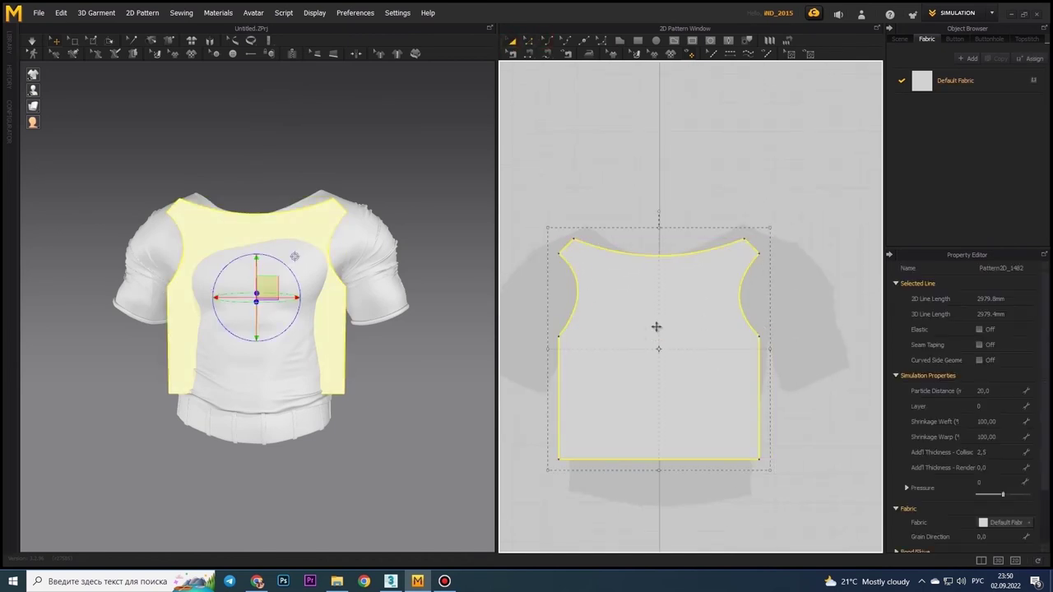
pyautogui.press('v')
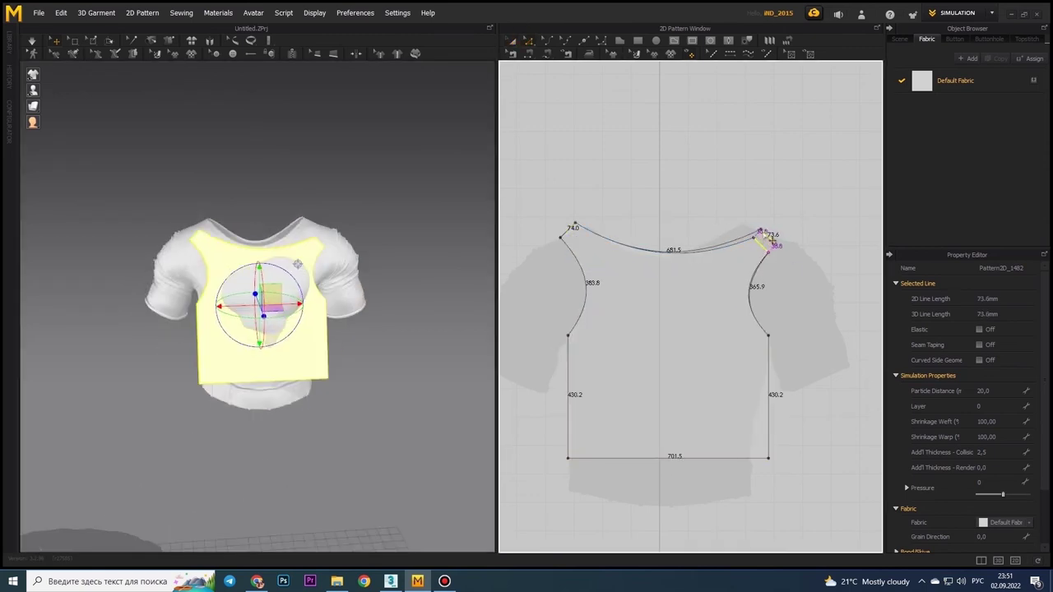
# Copy and paste the front body pattern to create a back piece
pyautogui.scroll(-2, 730, 259)
pyautogui.click(696, 245)
pyautogui.hotkey('ctrl', 'c')
pyautogui.hotkey('ctrl', 'v')
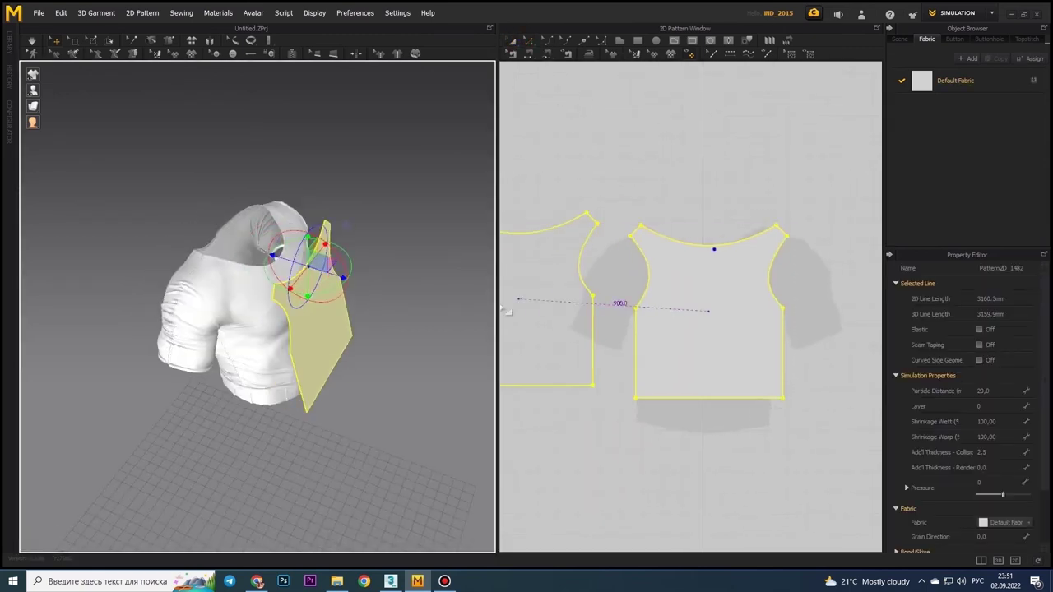
# Place the back piece behind the figure, sew the side seams, and simulate the drape
pyautogui.moveTo(279, 387); pyautogui.dragTo(364, 297, button='right')
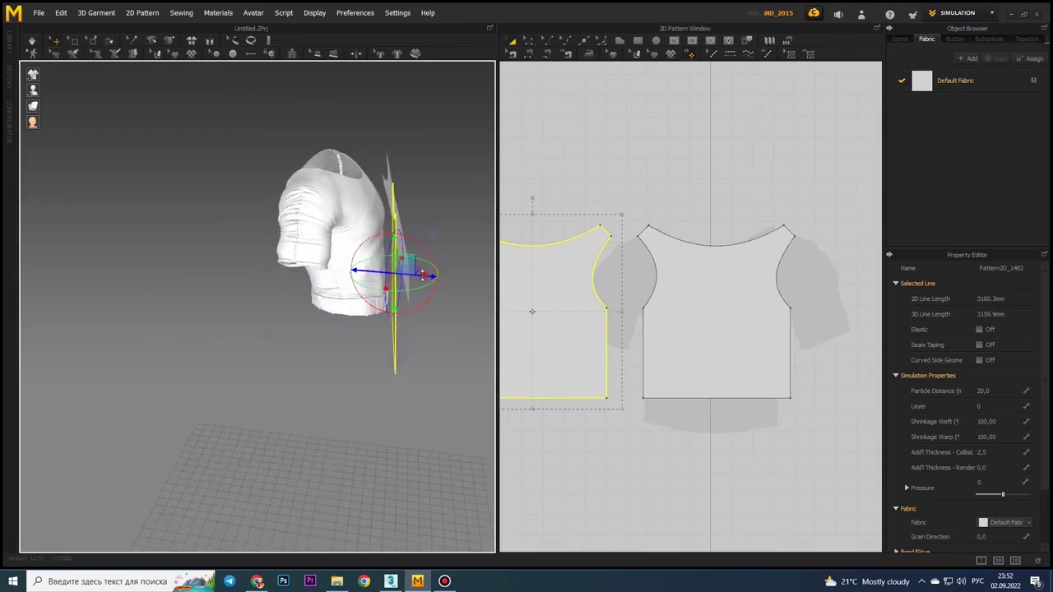
pyautogui.moveTo(422, 275)
pyautogui.mouseDown(button='right')
pyautogui.moveTo(354, 222)
pyautogui.moveTo(329, 313)
pyautogui.moveTo(337, 308)
pyautogui.moveTo(345, 333)
pyautogui.mouseUp(button='right')
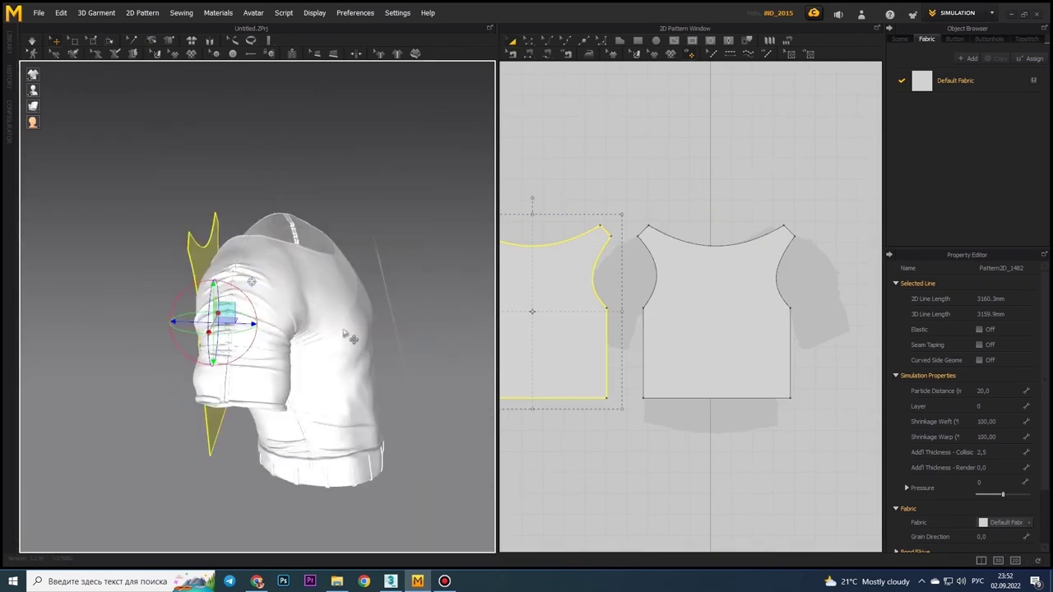
pyautogui.click(647, 340)
pyautogui.press('space')
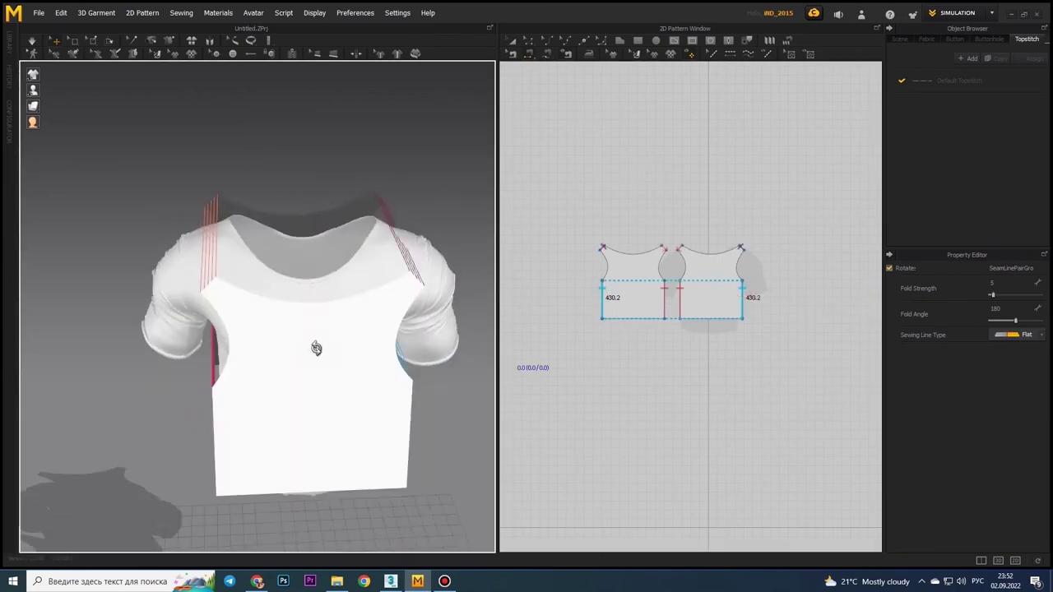
pyautogui.moveTo(312, 329)
pyautogui.mouseDown(button='right')
pyautogui.moveTo(346, 312)
pyautogui.moveTo(341, 285)
pyautogui.moveTo(304, 280)
pyautogui.moveTo(283, 301)
pyautogui.mouseUp(button='right')
pyautogui.click(340, 296)
# Select both tank-top pieces, check the Particle Distance 5 drape, then select the whole garment
pyautogui.hotkey('ctrl', 'a')
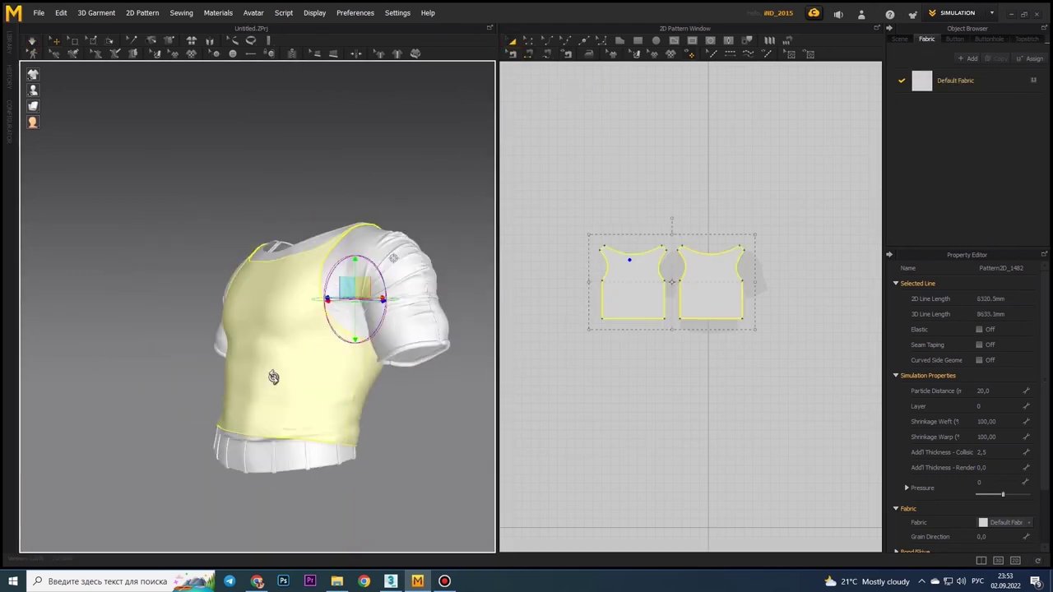
pyautogui.moveTo(346, 257)
pyautogui.mouseDown(button='right')
pyautogui.moveTo(294, 395)
pyautogui.moveTo(335, 339)
pyautogui.mouseUp(button='right')
pyautogui.scroll(5, 335, 339)
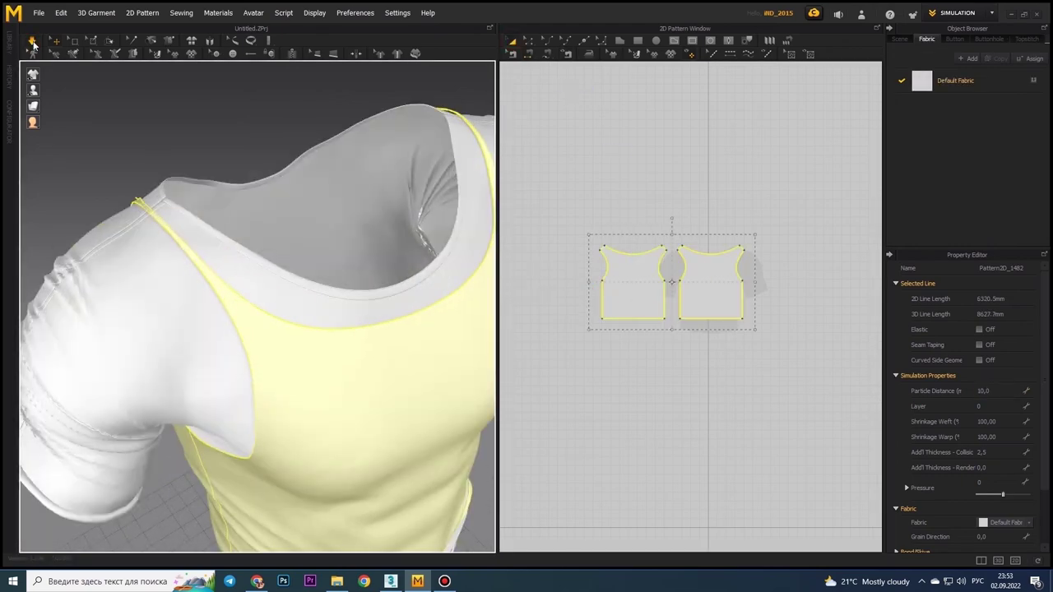
pyautogui.press('2')
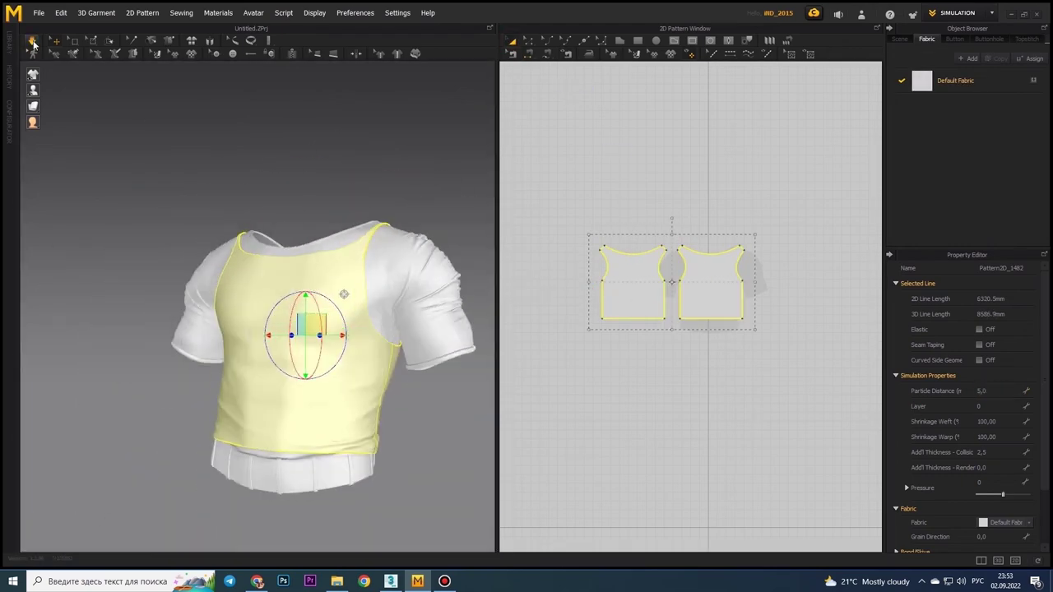
pyautogui.moveTo(246, 247); pyautogui.dragTo(296, 263, button='right')
pyautogui.scroll(3, 305, 329)
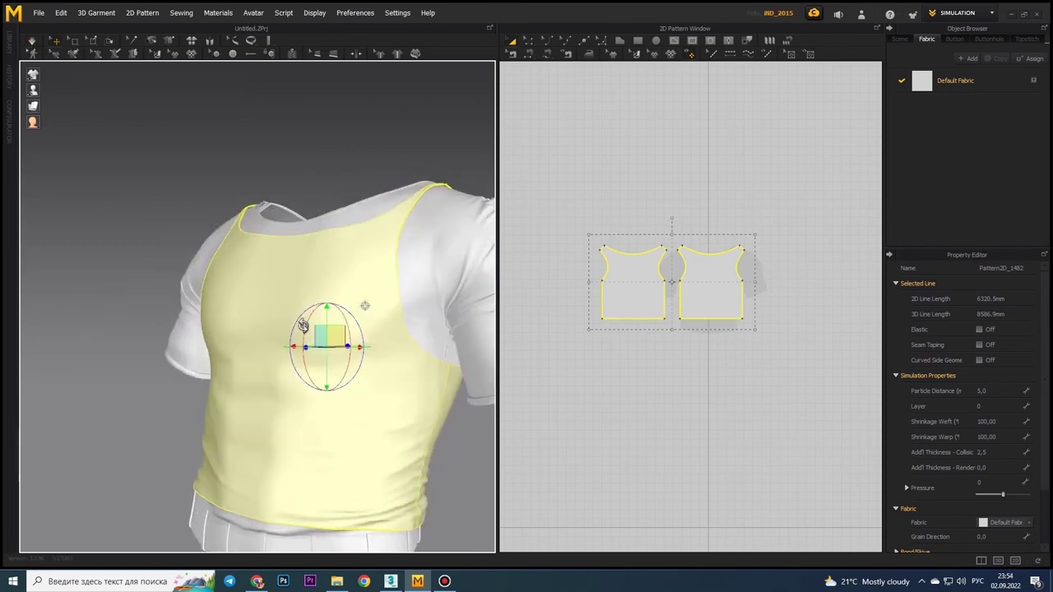
pyautogui.scroll(-3, 304, 329)
pyautogui.press('Escape')
pyautogui.moveTo(352, 298)
pyautogui.mouseDown(button='right')
pyautogui.moveTo(185, 296)
pyautogui.moveTo(313, 289)
pyautogui.moveTo(284, 334)
pyautogui.mouseUp(button='right')
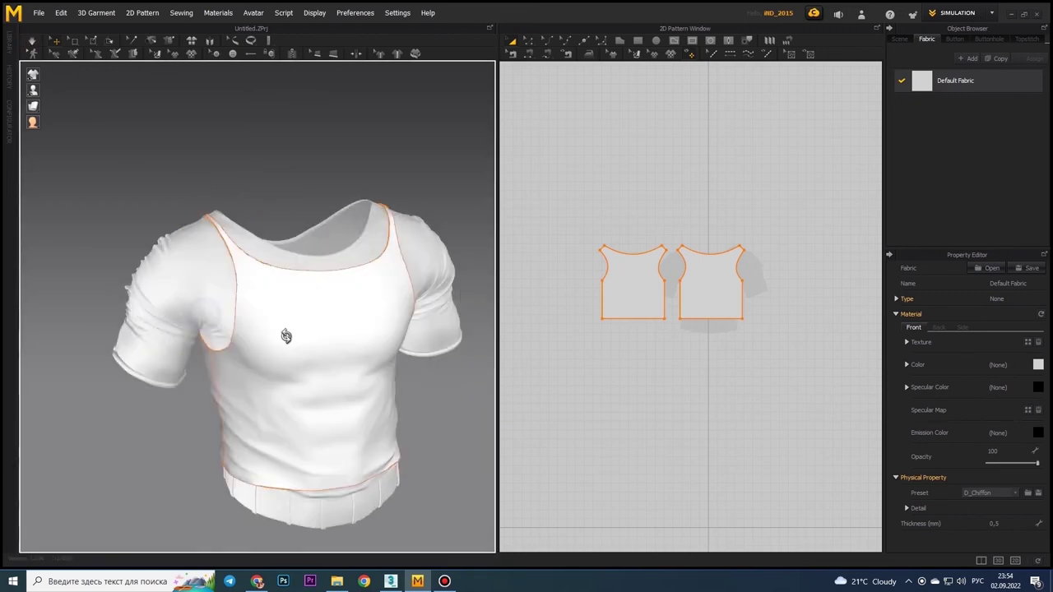
pyautogui.click(477, 305)
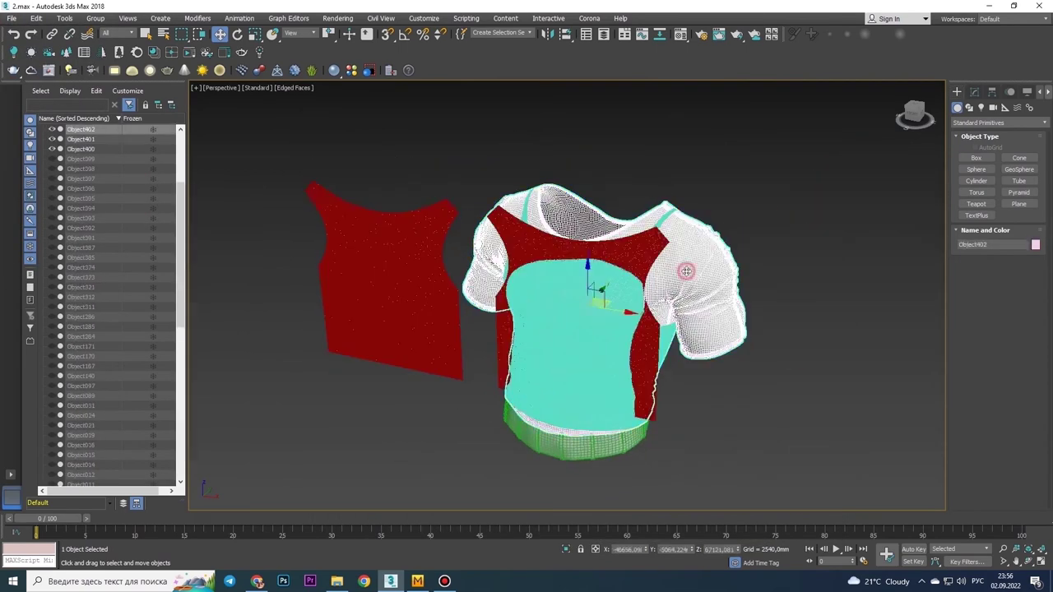
# Morph default001 toward the draped 'default' mesh, then draw a Plane over the right piece in Front view
pyautogui.click(1016, 418)
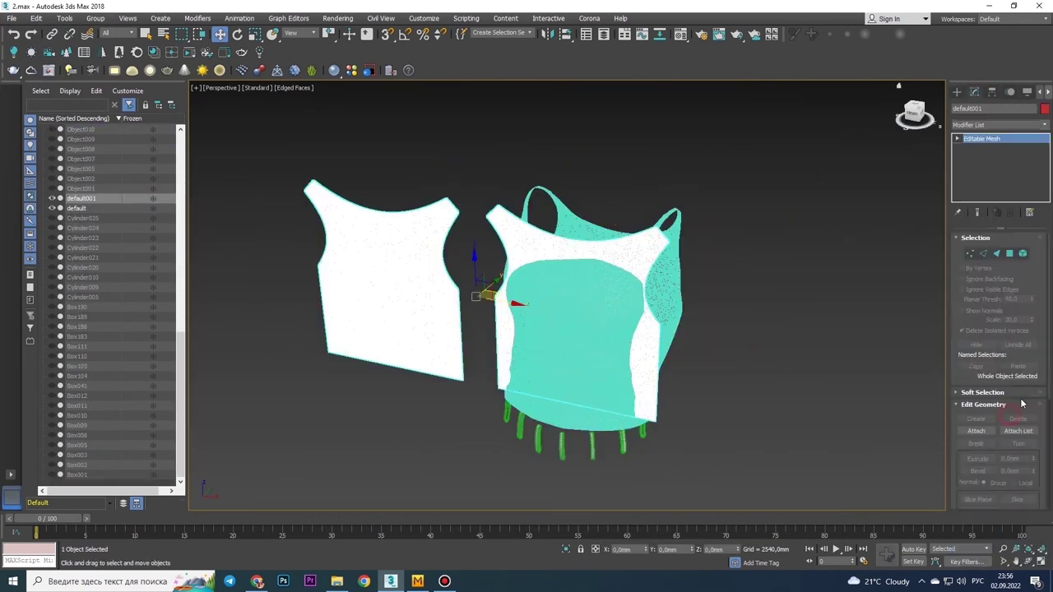
pyautogui.click(602, 308)
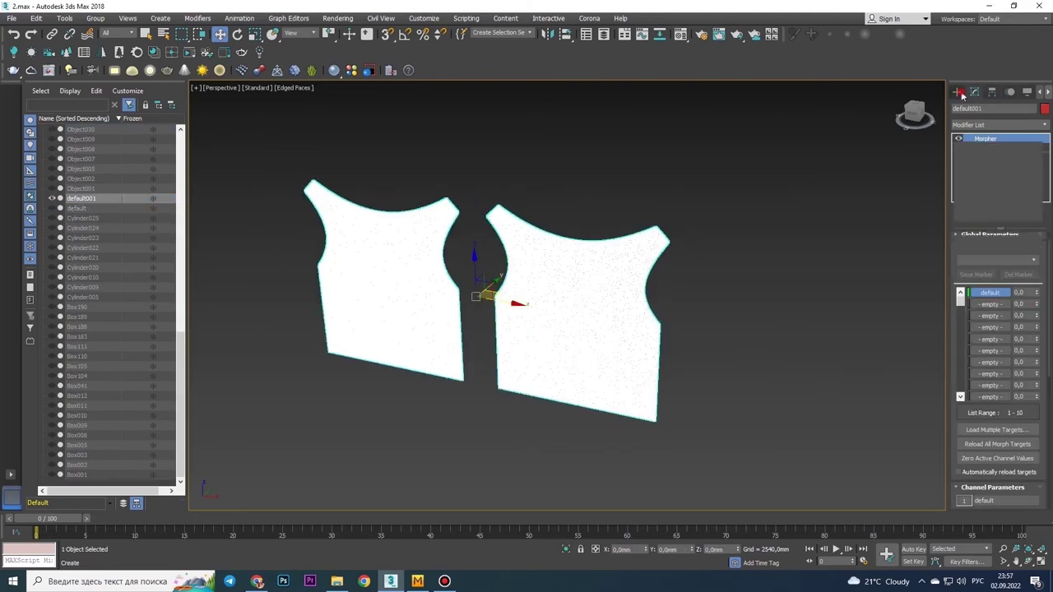
pyautogui.click(962, 95)
pyautogui.hotkey('alt', 'w')
pyautogui.hotkey('alt', 'w')
pyautogui.click(1018, 203)
pyautogui.moveTo(501, 438); pyautogui.dragTo(705, 202)
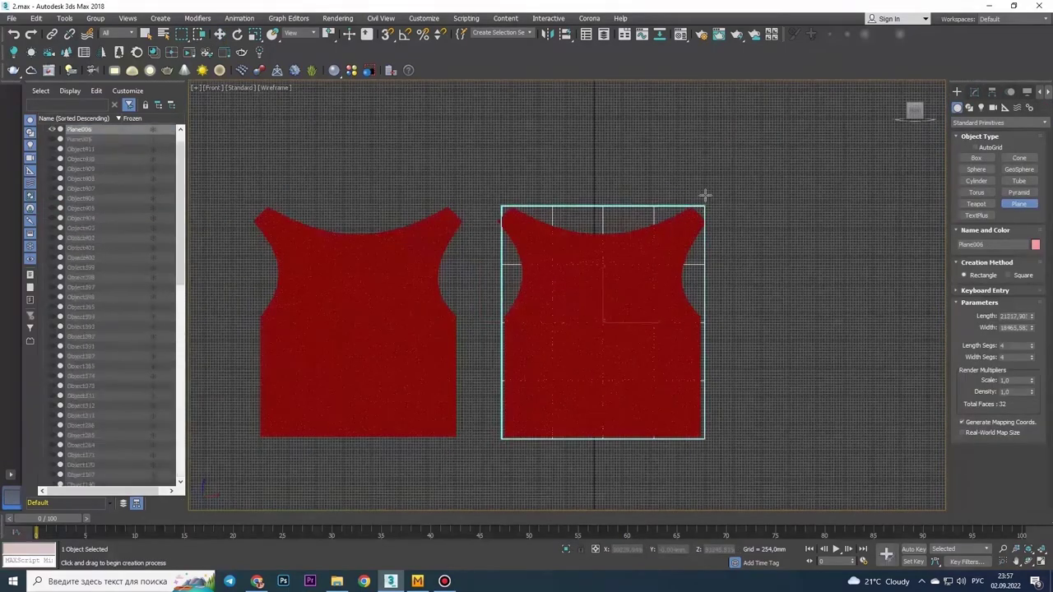
# Raise the plane's segments to 115 x 104 for a dense grid
pyautogui.click(974, 91)
pyautogui.press('z')
pyautogui.moveTo(1032, 280); pyautogui.dragTo(1028, 236)
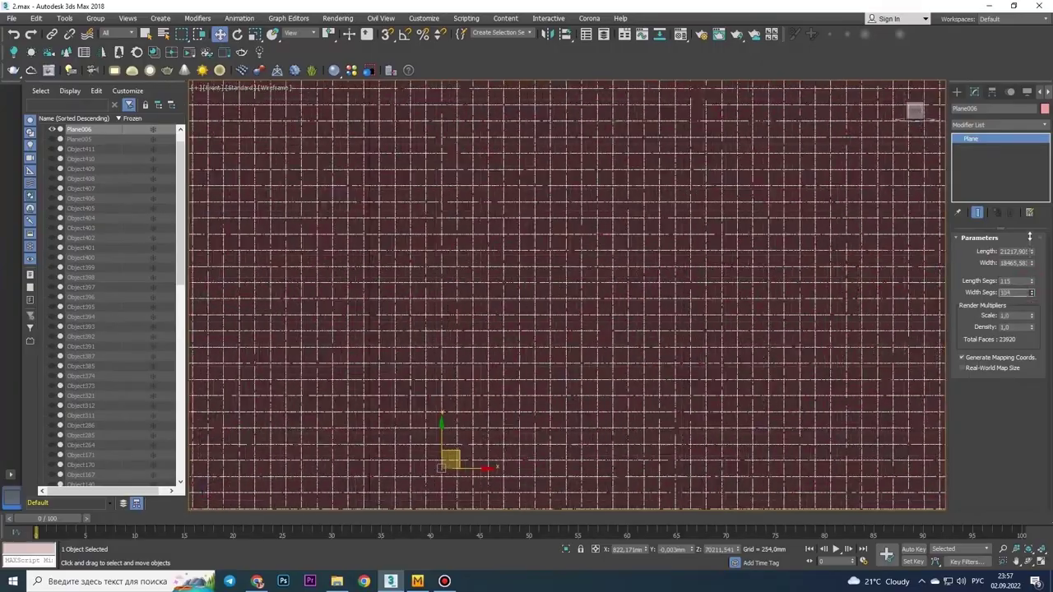
# Apply a 2x2x2 FFD lattice to the plane and collapse it into the editable mesh
pyautogui.click(999, 124)
pyautogui.scroll(3, 557, 271)
pyautogui.scroll(3, 543, 197)
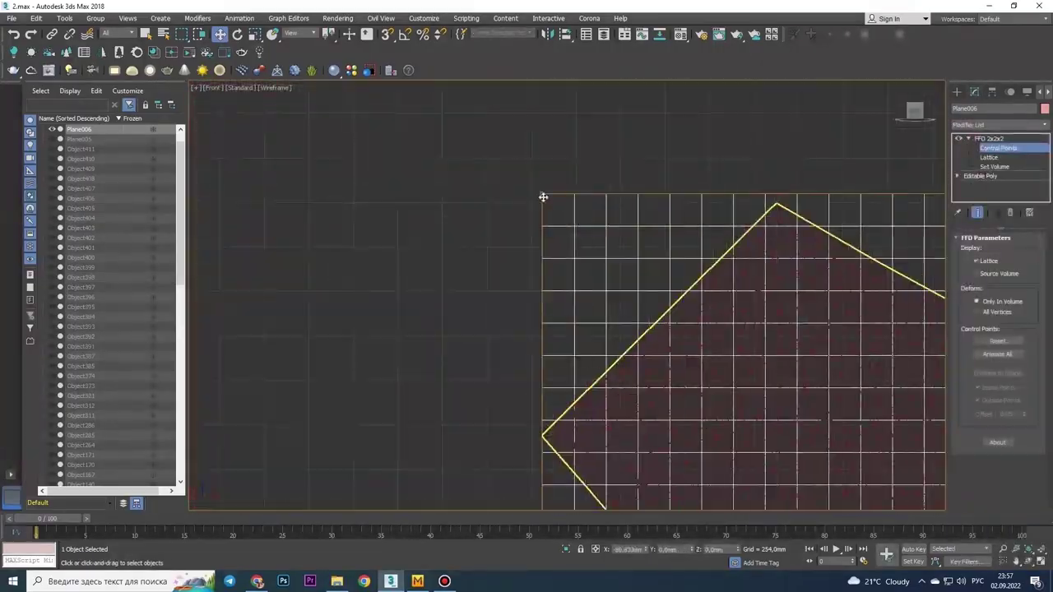
pyautogui.scroll(-3, 543, 197)
pyautogui.scroll(-3, 778, 207)
pyautogui.scroll(-3, 696, 404)
pyautogui.scroll(5, 615, 224)
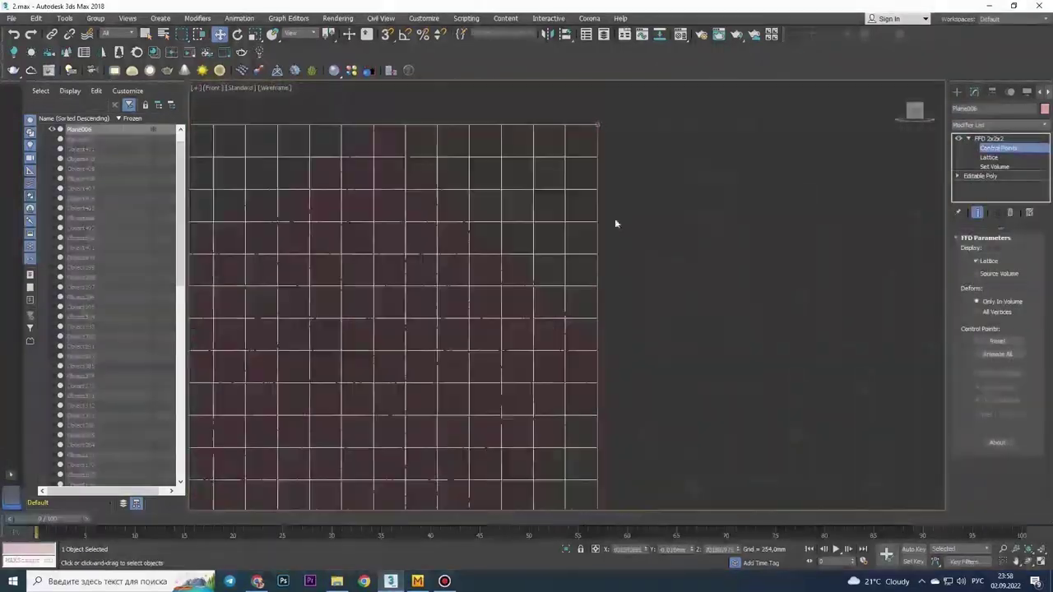
pyautogui.scroll(-5, 615, 222)
pyautogui.scroll(5, 614, 222)
pyautogui.scroll(2, 658, 220)
pyautogui.scroll(-5, 717, 218)
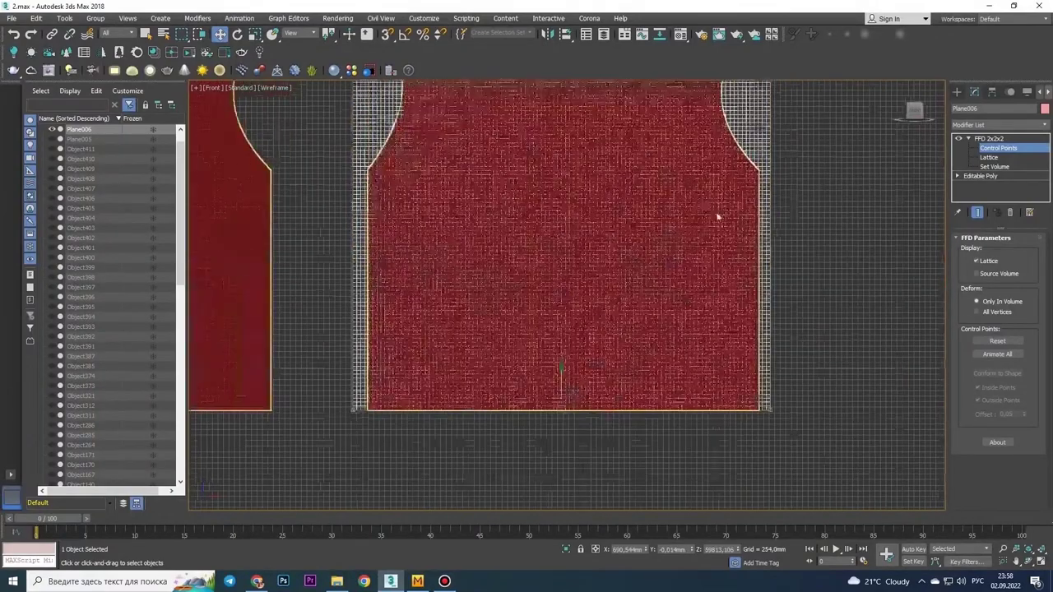
pyautogui.scroll(-2, 717, 217)
pyautogui.rightClick(507, 184)
pyautogui.click(531, 301)
# Bend the top polygon band along the neckline with FFD 3x3x3, then collapse it
pyautogui.click(1010, 250)
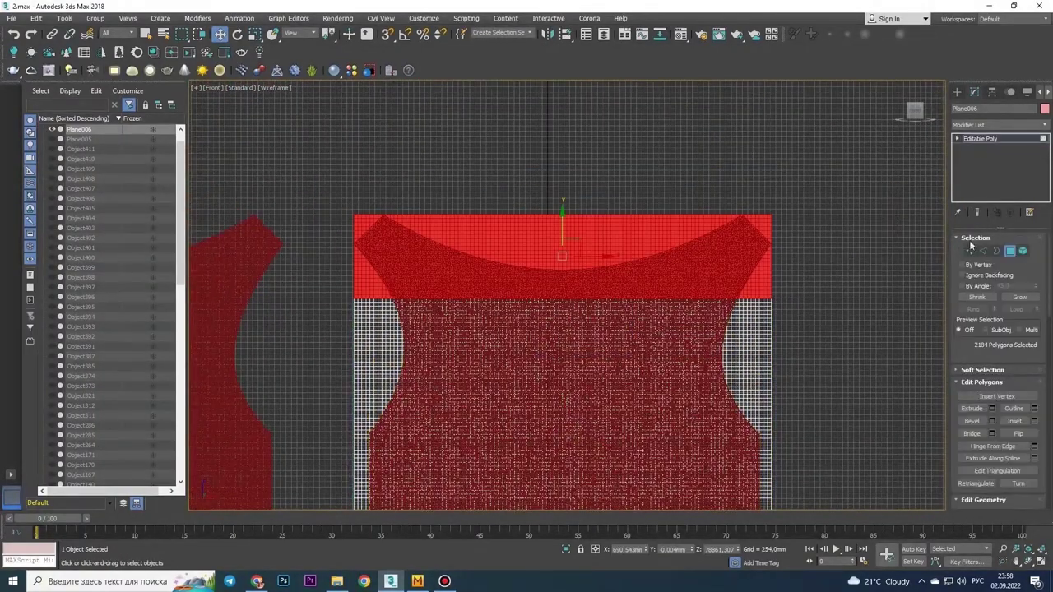
pyautogui.click(999, 124)
pyautogui.click(999, 271)
pyautogui.scroll(4, 559, 247)
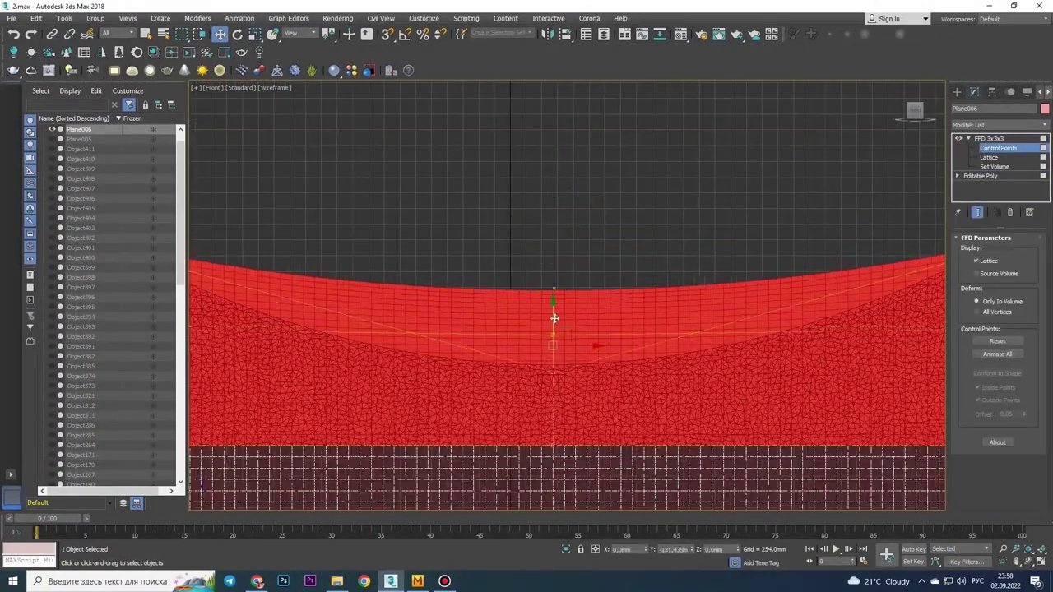
pyautogui.scroll(-2, 554, 318)
pyautogui.scroll(2, 574, 335)
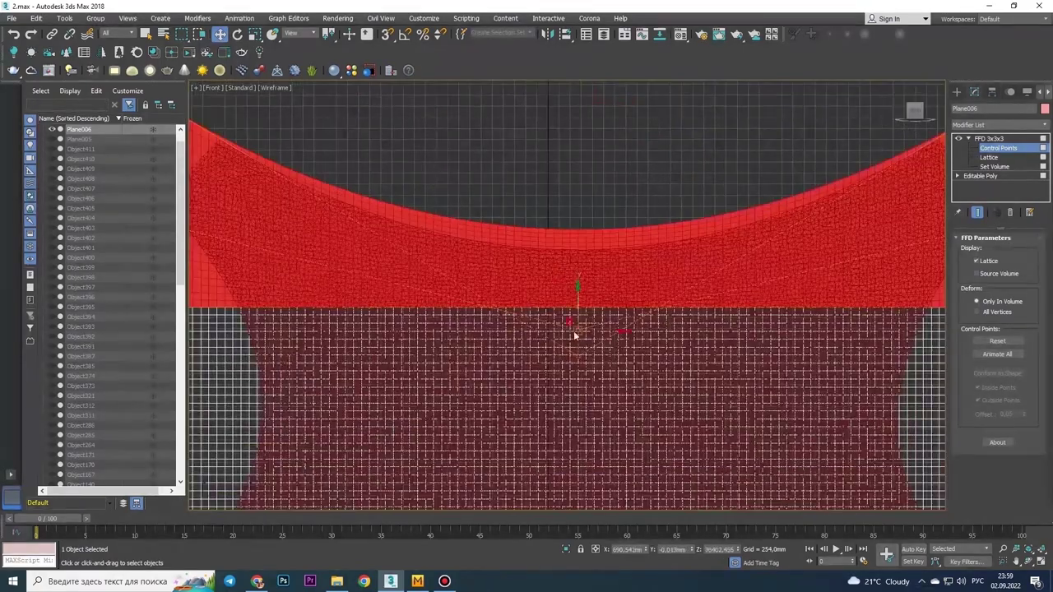
pyautogui.scroll(-2, 430, 153)
pyautogui.scroll(4, 371, 113)
pyautogui.scroll(-3, 507, 441)
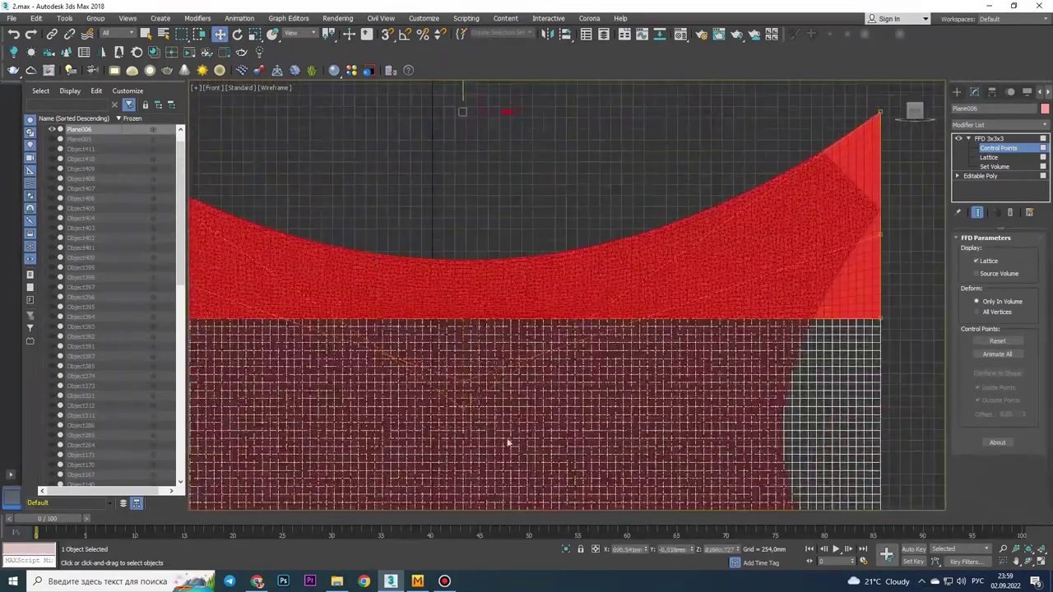
pyautogui.scroll(-3, 754, 244)
pyautogui.click(1010, 213)
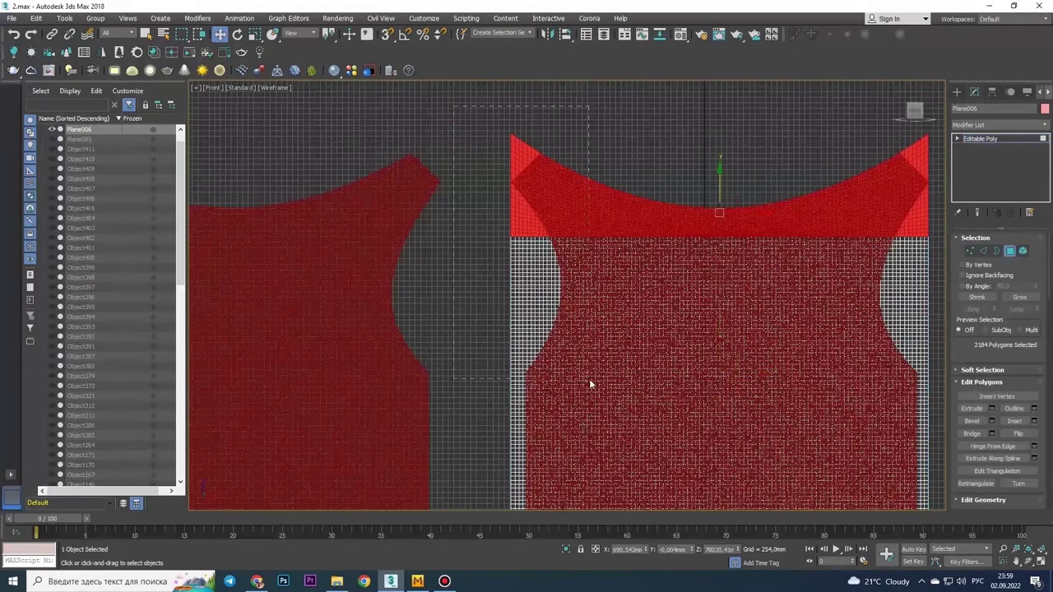
pyautogui.scroll(4, 588, 379)
# Switch the plane to Polygon sub-object level
pyautogui.click(1045, 125)
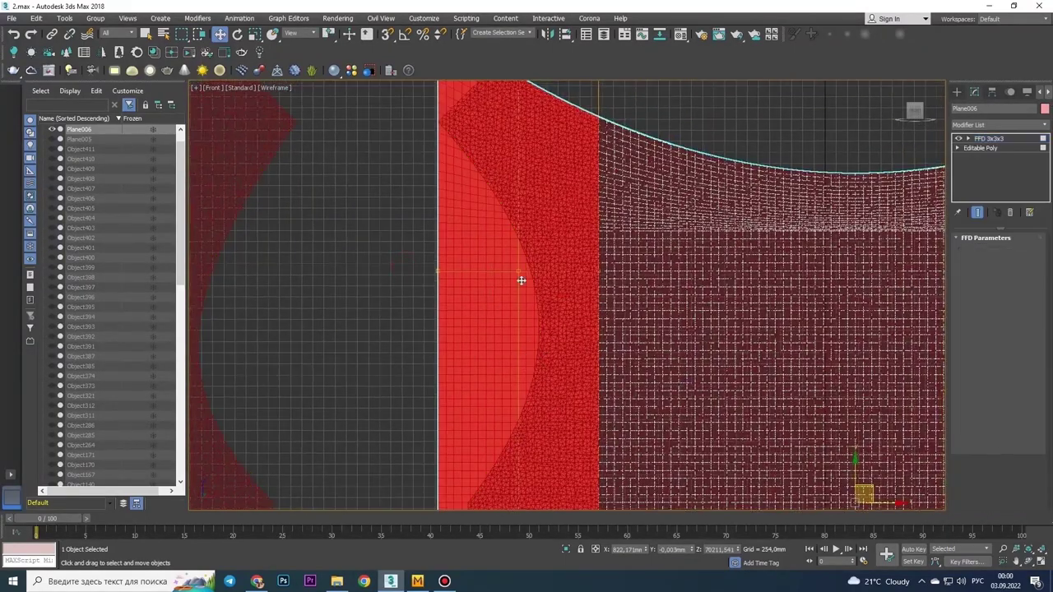
pyautogui.scroll(-2, 512, 274)
pyautogui.rightClick(505, 230)
pyautogui.press('Escape')
pyautogui.scroll(4, 505, 231)
pyautogui.press('4')
pyautogui.scroll(3, 493, 232)
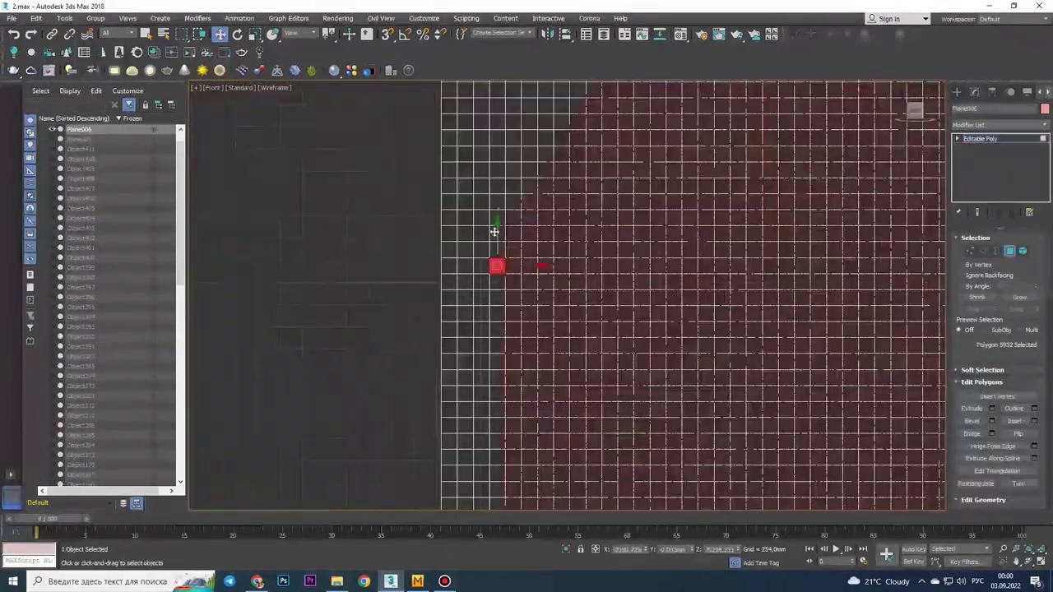
pyautogui.scroll(-3, 494, 410)
# Turn off Use Soft Selection in the Soft Selection rollout
pyautogui.click(983, 378)
pyautogui.scroll(3, 458, 367)
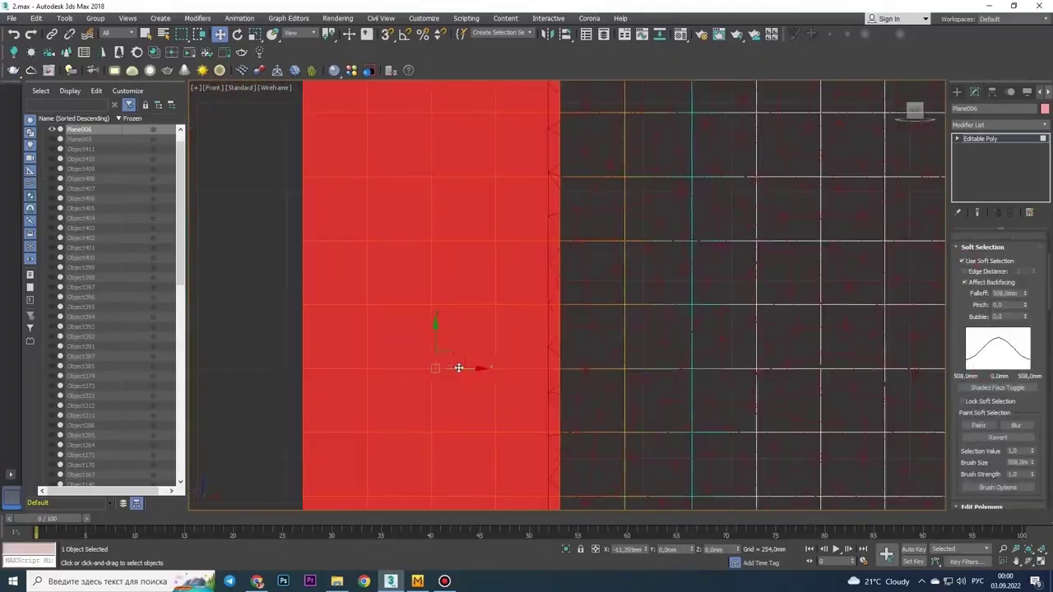
pyautogui.scroll(-3, 458, 357)
pyautogui.scroll(-2, 618, 298)
pyautogui.scroll(3, 626, 479)
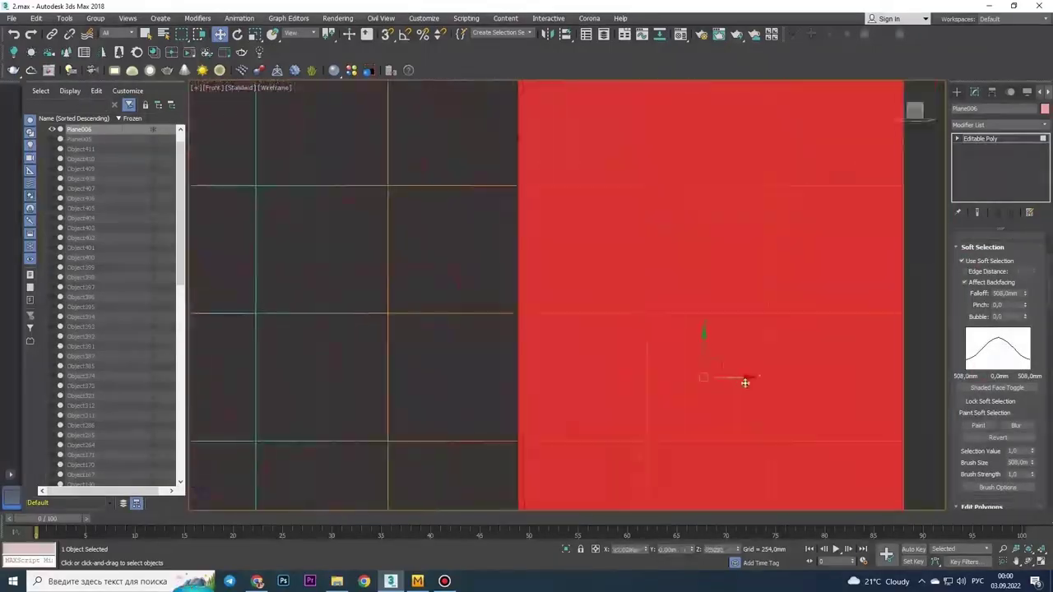
pyautogui.scroll(-4, 740, 288)
pyautogui.scroll(-3, 783, 272)
pyautogui.scroll(3, 822, 205)
pyautogui.scroll(-3, 576, 288)
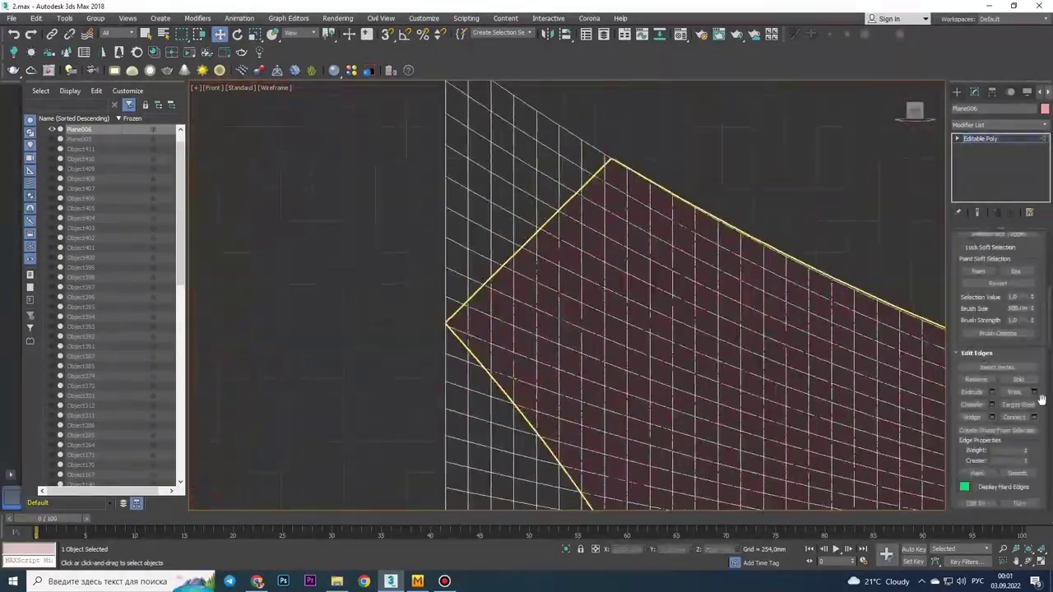
pyautogui.scroll(4, 567, 279)
pyautogui.click(961, 383)
pyautogui.scroll(3, 634, 278)
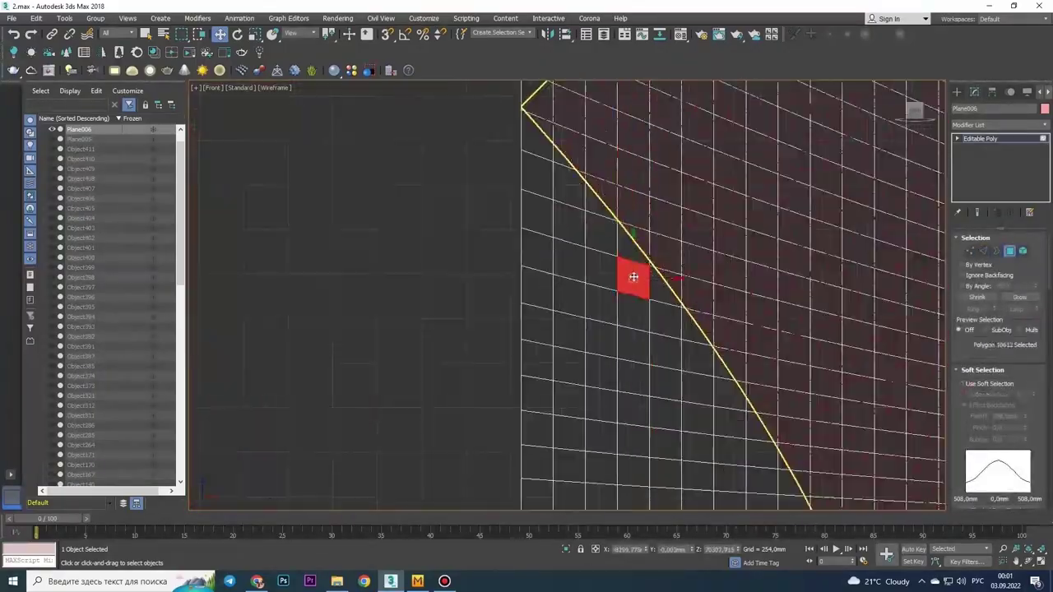
pyautogui.scroll(-1, 545, 322)
pyautogui.scroll(3, 577, 273)
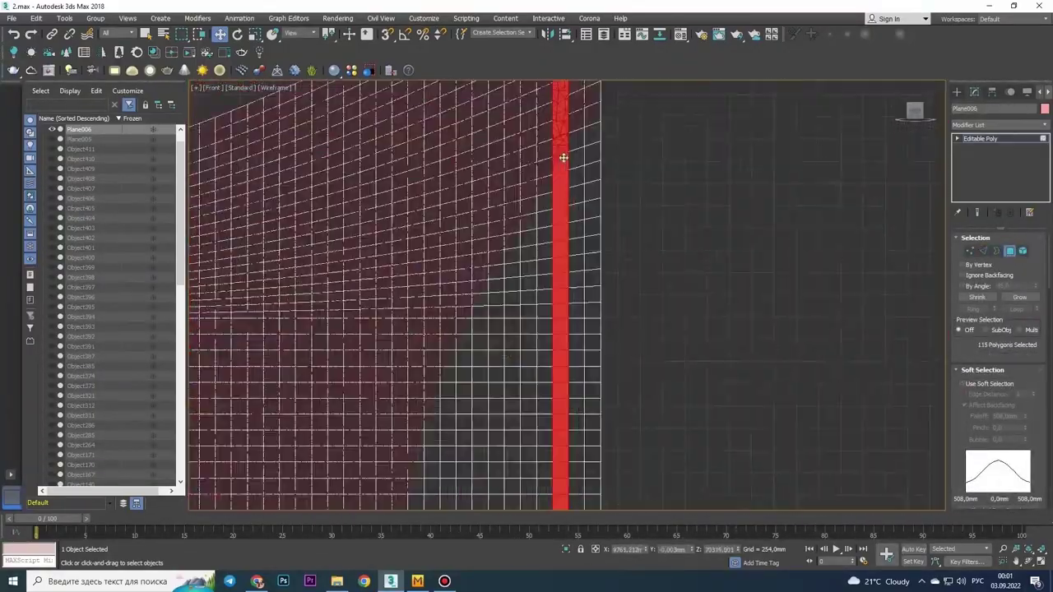
# Select the vertical polygon strip beside the armhole and apply FFD 3x3x3 to it
pyautogui.click(594, 185)
pyautogui.scroll(-5, 605, 258)
pyautogui.scroll(-2, 463, 296)
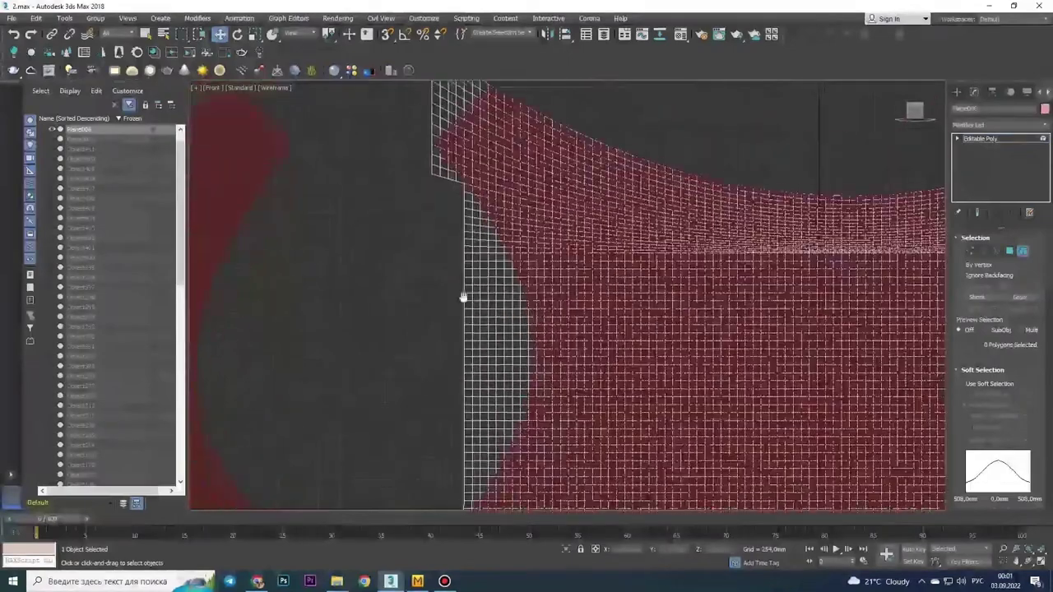
pyautogui.scroll(1, 861, 275)
pyautogui.moveTo(512, 506); pyautogui.dragTo(426, 153)
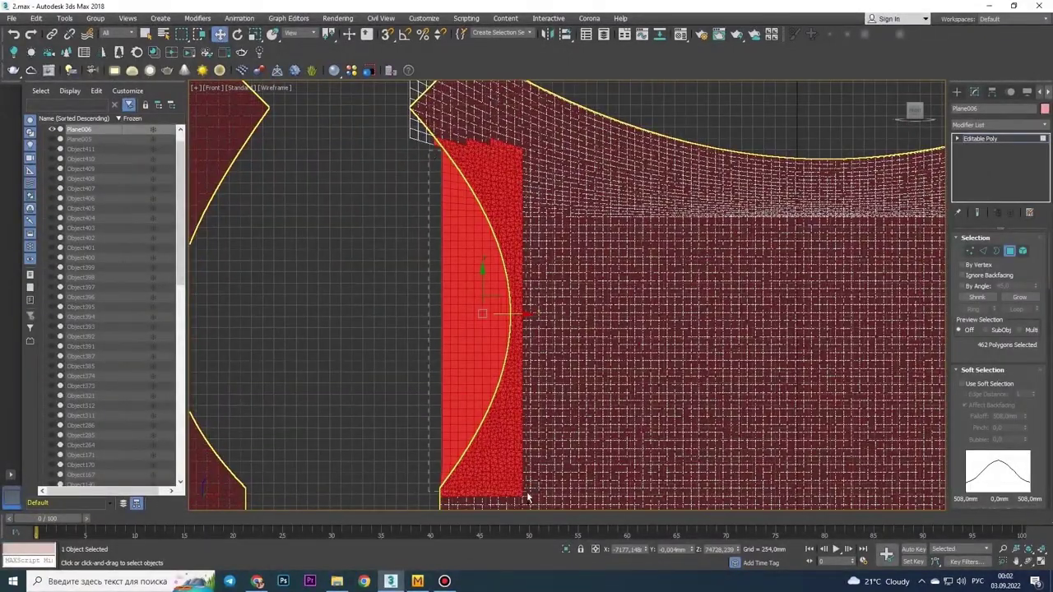
pyautogui.click(999, 125)
pyautogui.click(984, 149)
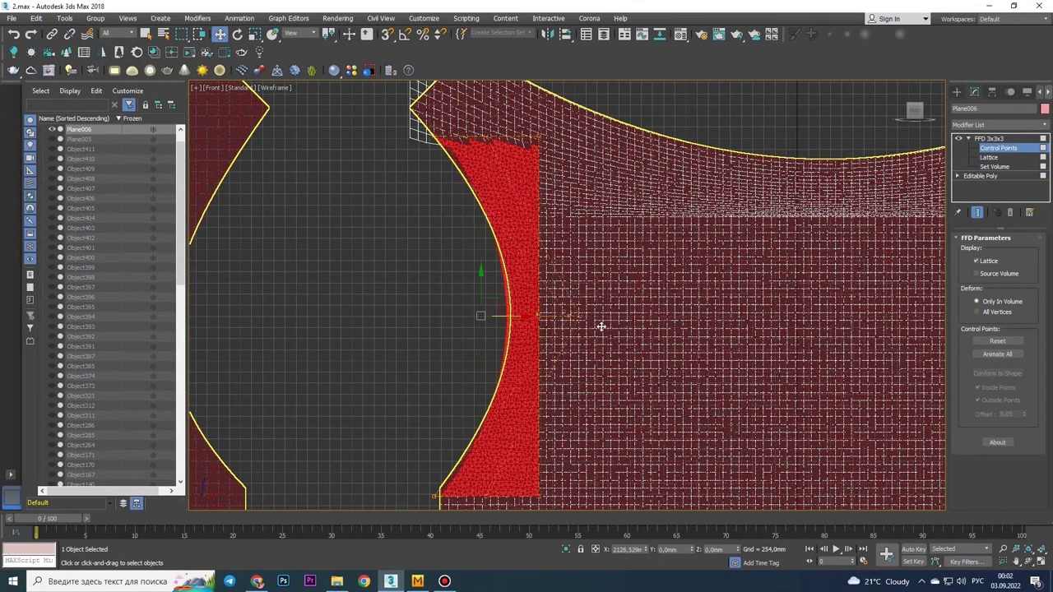
pyautogui.scroll(3, 602, 326)
# Collapse the armhole strip's FFD into the editable poly mesh
pyautogui.rightClick(411, 404)
pyautogui.click(545, 531)
pyautogui.scroll(-4, 365, 470)
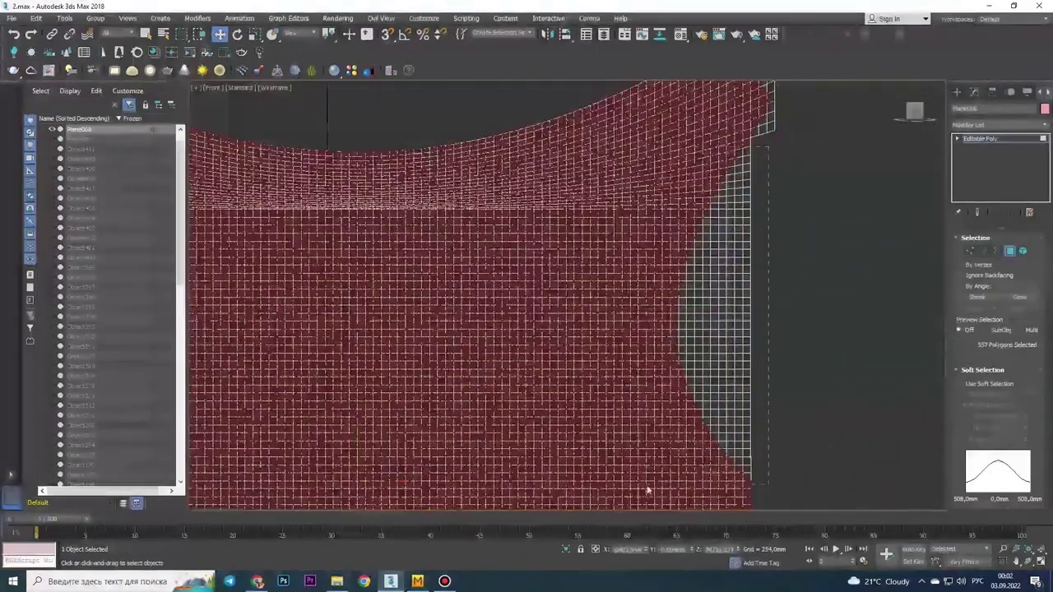
pyautogui.hotkey('ctrl', 'z')
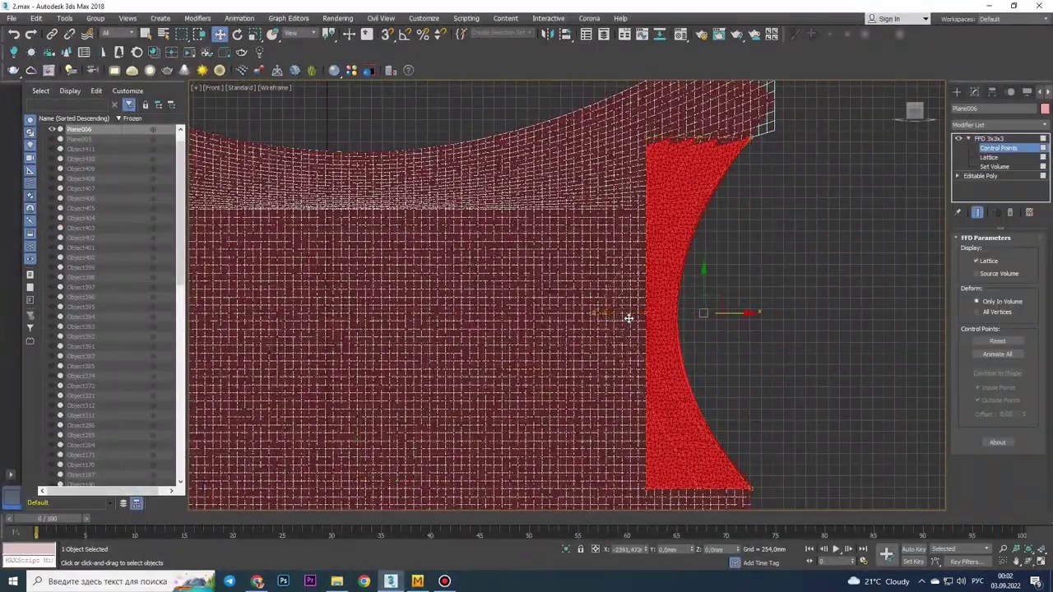
pyautogui.moveTo(627, 318); pyautogui.dragTo(422, 294, button='middle')
pyautogui.rightClick(411, 294)
pyautogui.click(576, 430)
pyautogui.scroll(5, 477, 247)
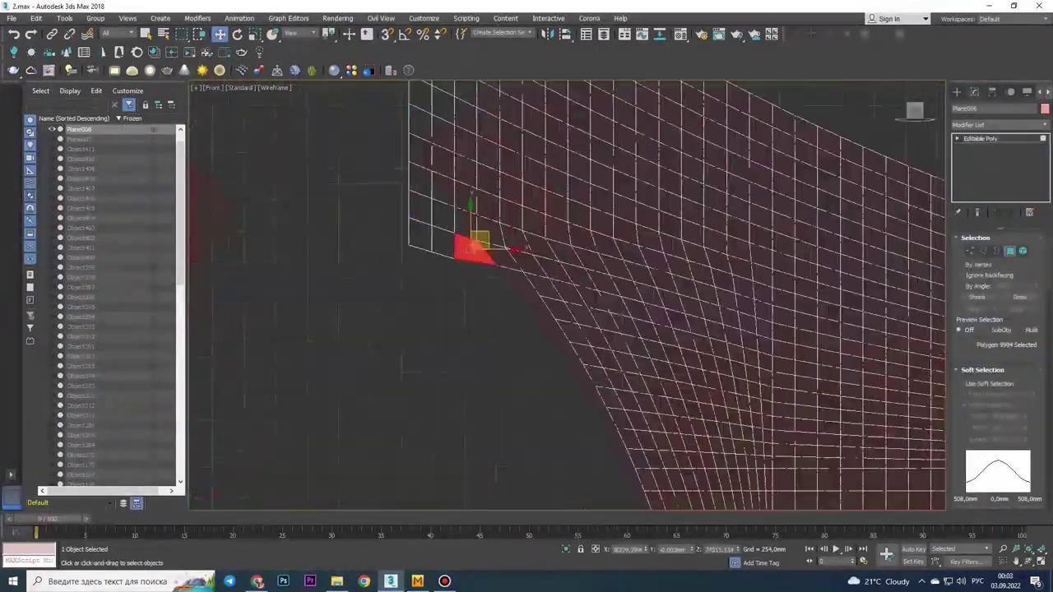
pyautogui.scroll(3, 795, 293)
pyautogui.scroll(3, 795, 293)
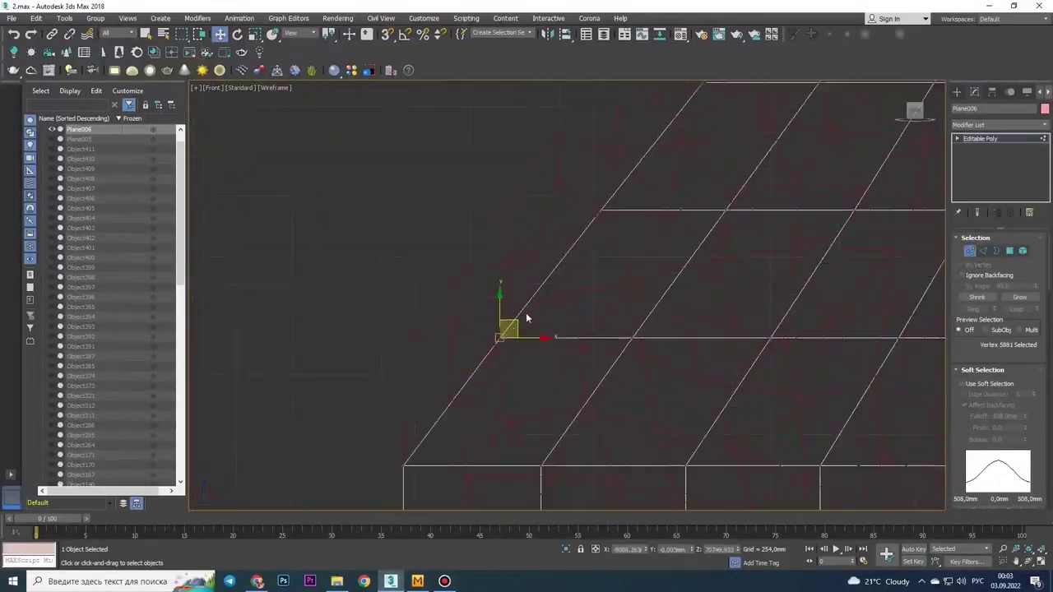
pyautogui.scroll(-5, 522, 407)
pyautogui.scroll(-3, 611, 301)
pyautogui.scroll(4, 611, 301)
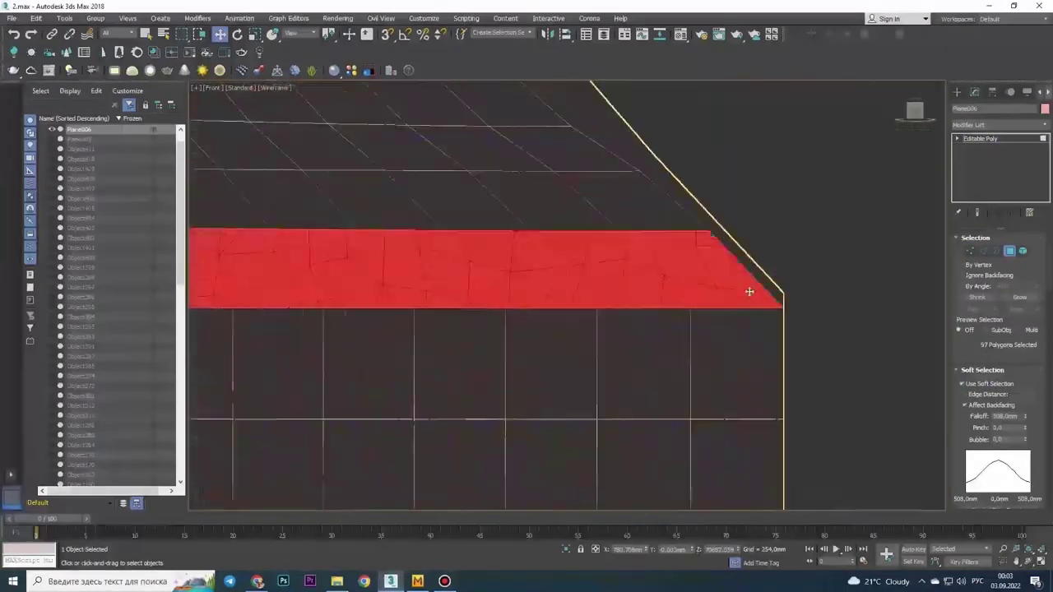
pyautogui.scroll(-2, 701, 372)
pyautogui.scroll(3, 701, 372)
# At Vertex level, move the armhole corner vertices down-left one grid row
pyautogui.press('1')
pyautogui.scroll(3, 442, 308)
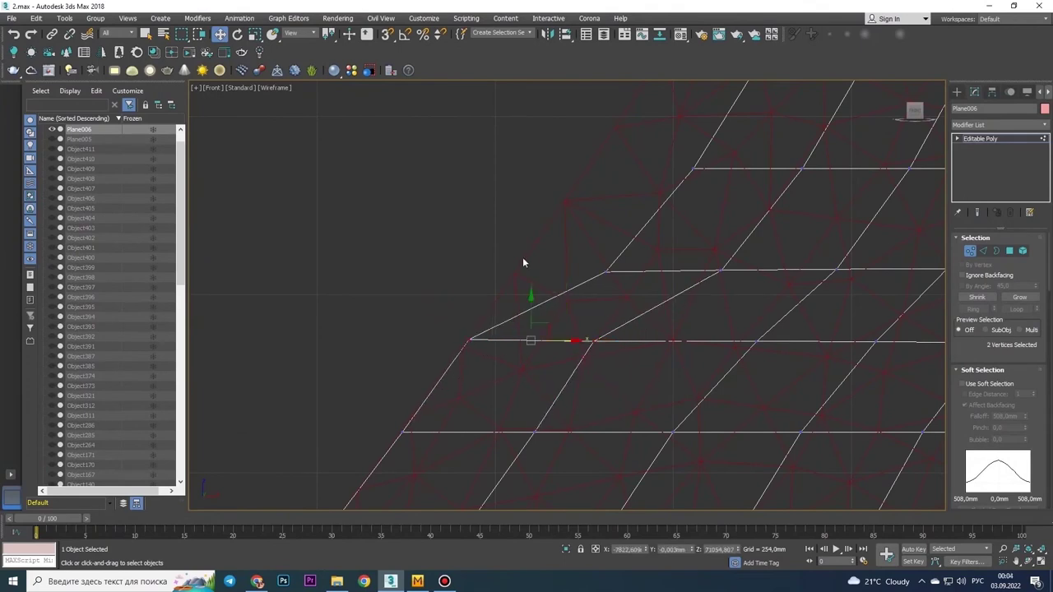
pyautogui.keyDown('ctrl'); pyautogui.click(604, 253); pyautogui.keyUp('ctrl')
pyautogui.scroll(-3, 575, 296)
pyautogui.moveTo(503, 341); pyautogui.dragTo(548, 281, button='middle')
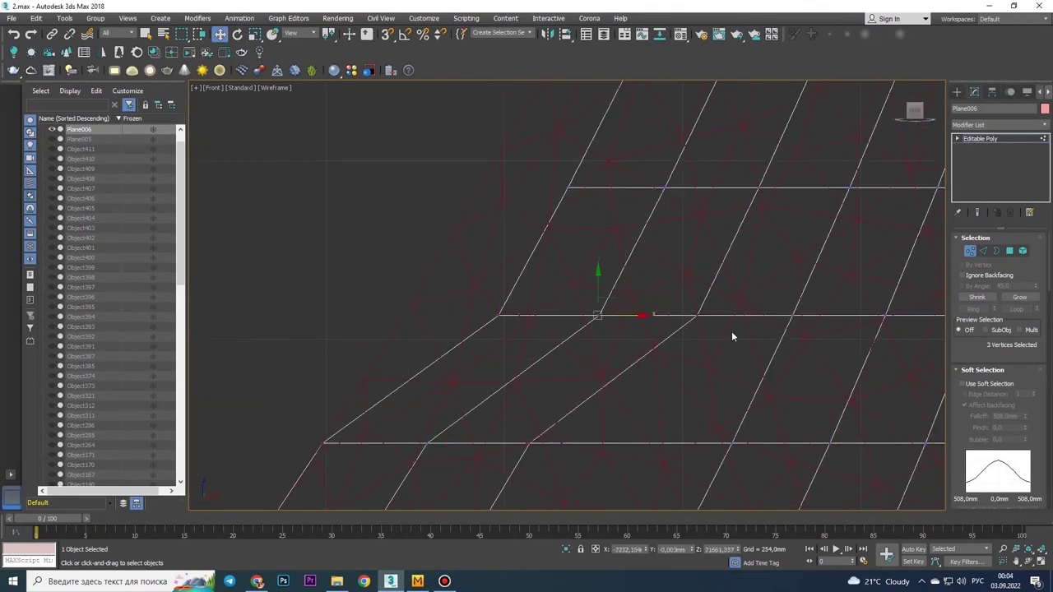
pyautogui.scroll(-3, 425, 287)
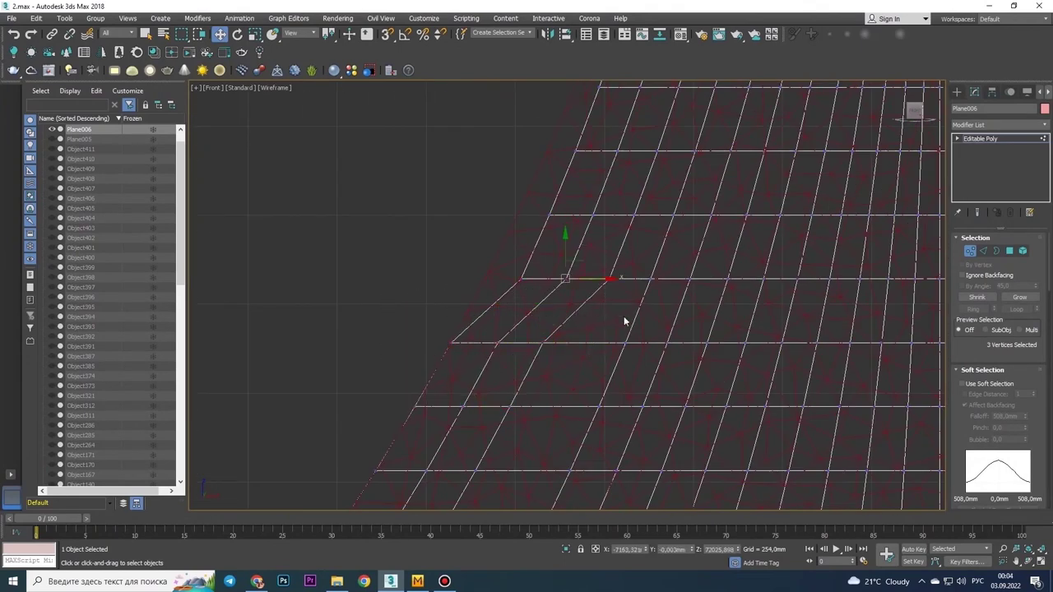
pyautogui.moveTo(624, 322); pyautogui.dragTo(514, 354)
pyautogui.scroll(-2, 550, 288)
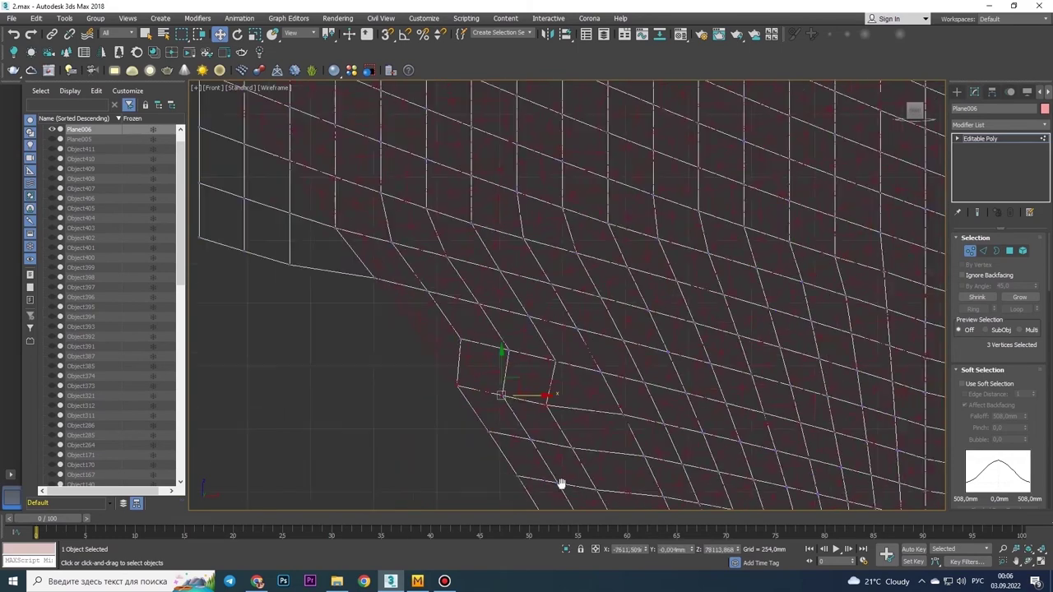
pyautogui.scroll(3, 499, 348)
pyautogui.scroll(-3, 545, 395)
pyautogui.moveTo(545, 395); pyautogui.dragTo(503, 432, button='middle')
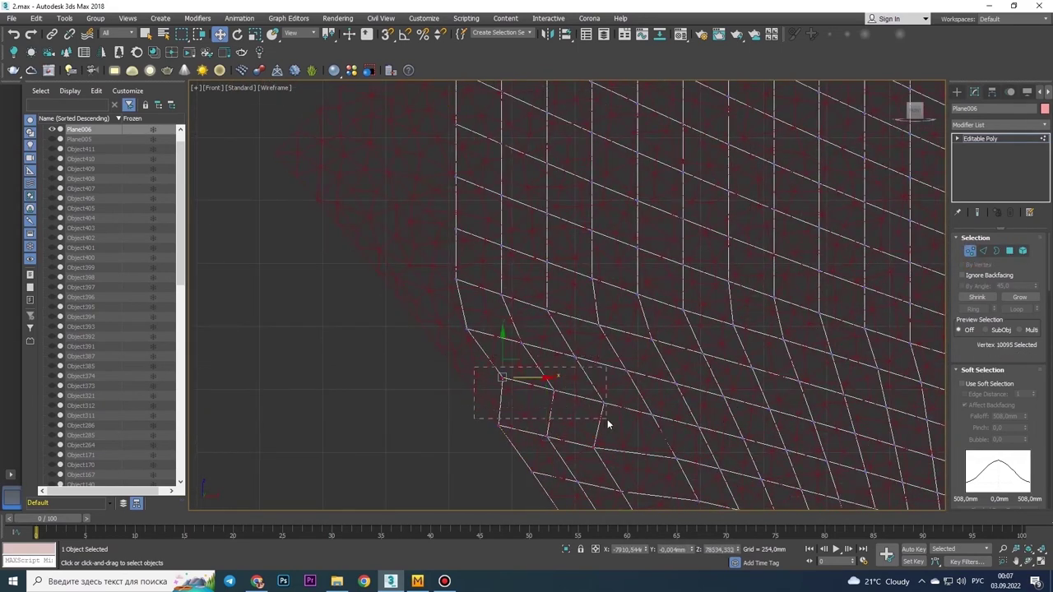
# Undo those edits and drag the corner vertices to straighten the armhole edge instead
pyautogui.hotkey('ctrl', 'z')
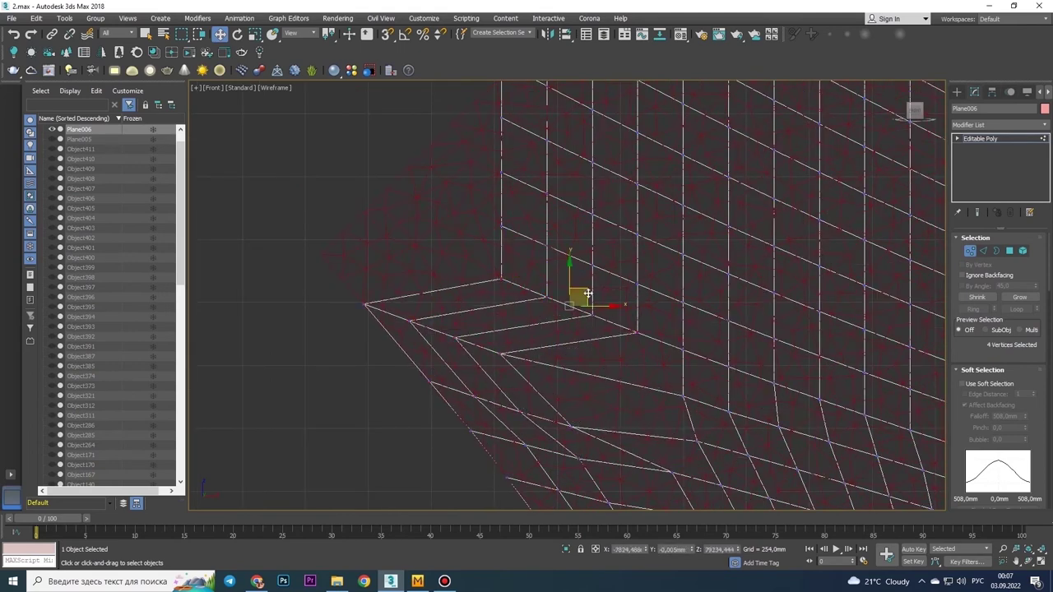
pyautogui.hotkey('ctrl', 'z')
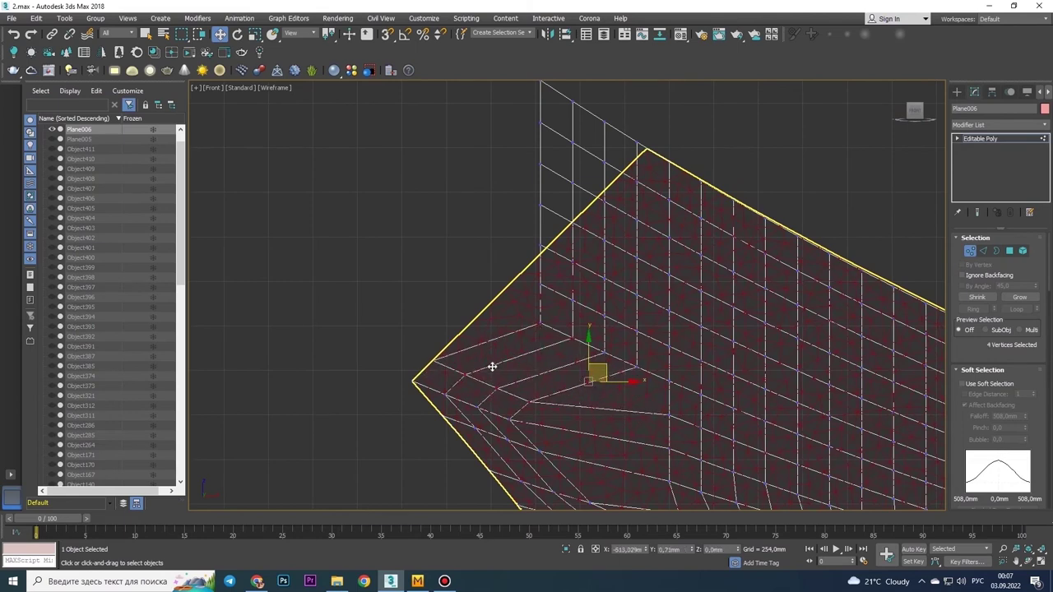
pyautogui.moveTo(492, 366); pyautogui.dragTo(668, 368)
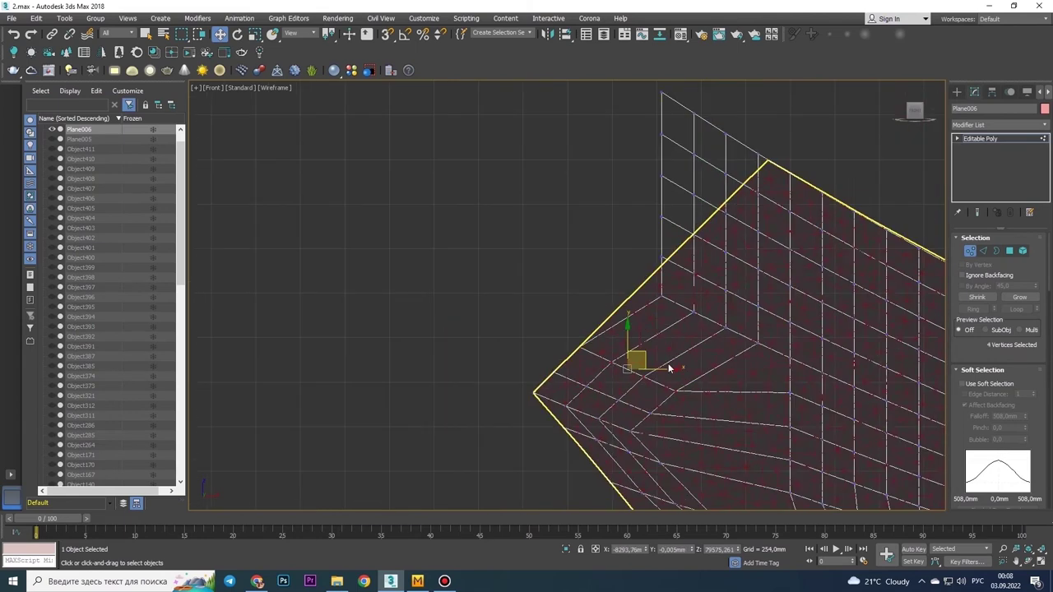
pyautogui.moveTo(668, 369); pyautogui.dragTo(566, 388, button='middle')
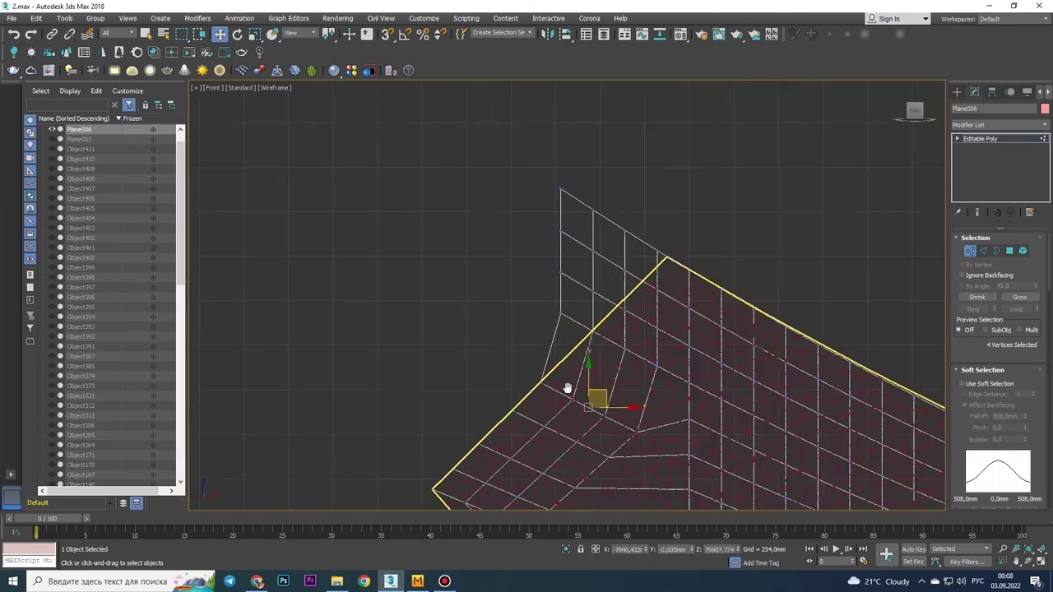
pyautogui.hotkey('shift', 'z')
pyautogui.hotkey('shift', 'z')
pyautogui.hotkey('shift', 'z')
pyautogui.hotkey('shift', 'z')
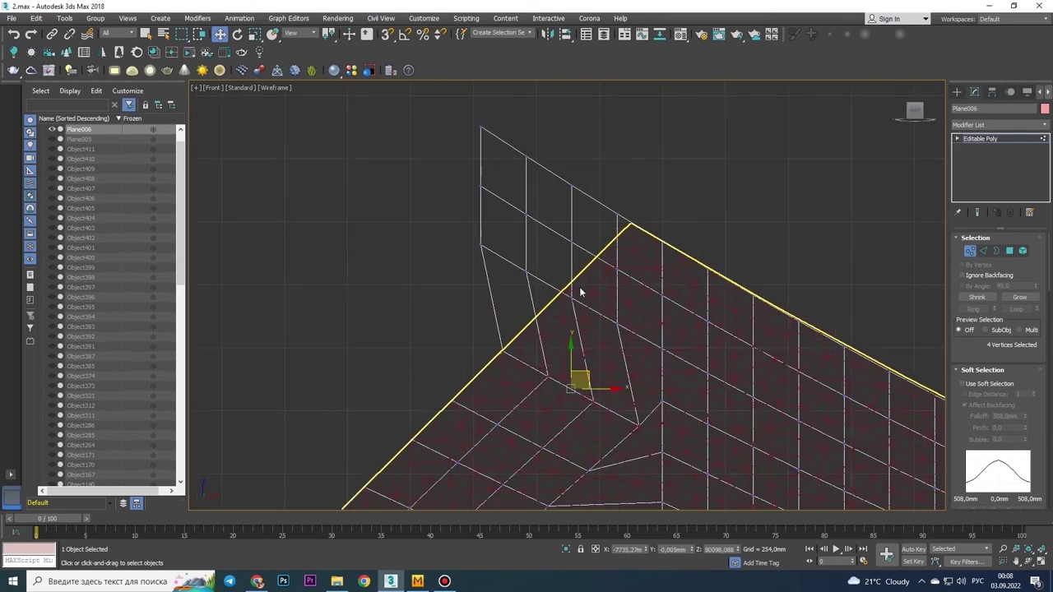
pyautogui.hotkey('ctrl', 'z')
pyautogui.hotkey('ctrl', 'z')
pyautogui.scroll(3, 549, 258)
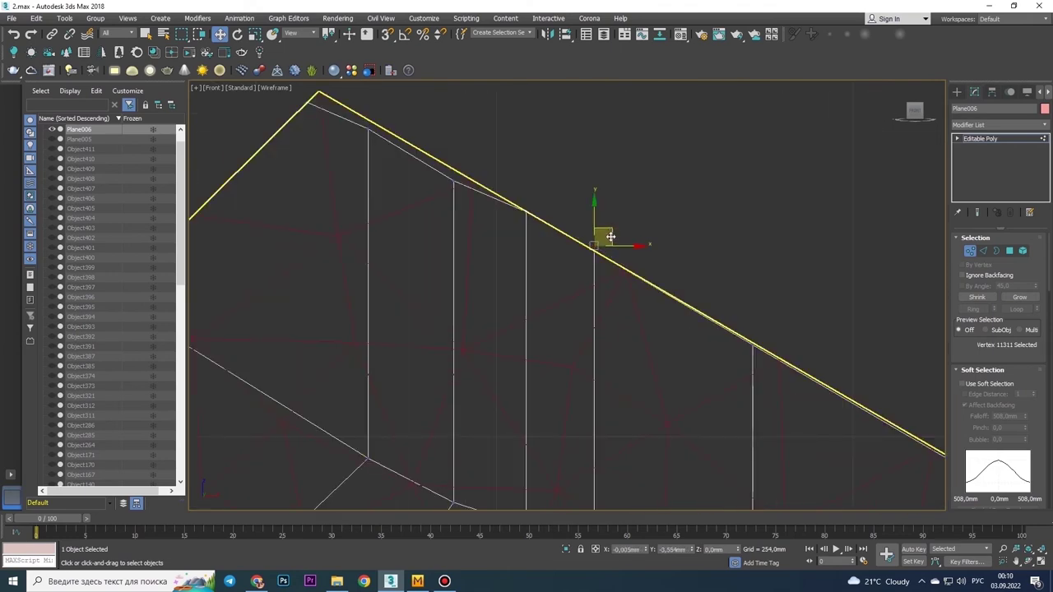
# Relax-paint Plane006's neckline and armhole edges into an even grid
pyautogui.hotkey('shift', 'z')
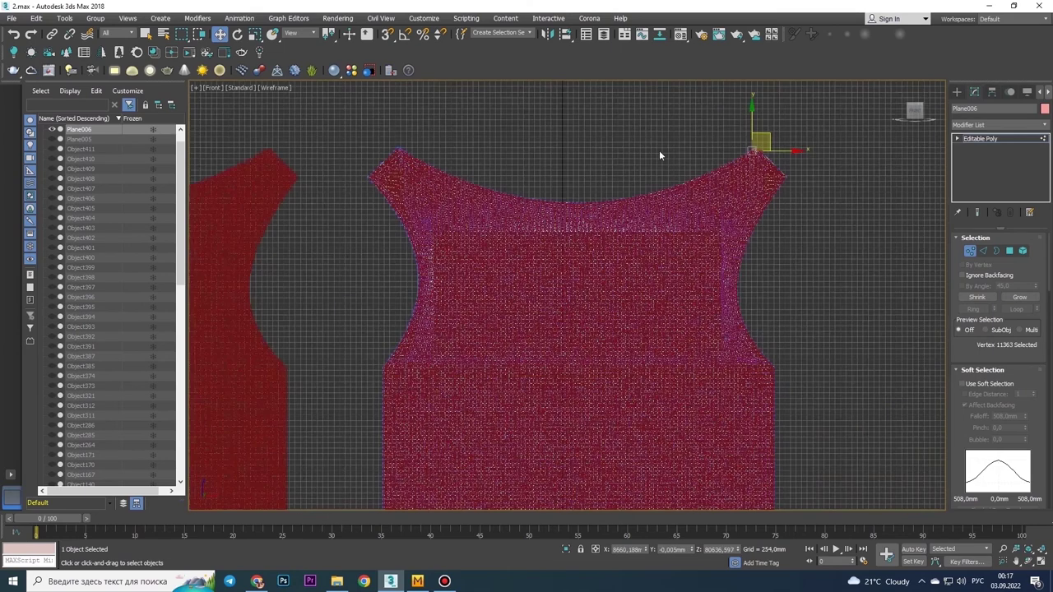
pyautogui.press('1')
pyautogui.click(1018, 402)
pyautogui.scroll(5, 632, 267)
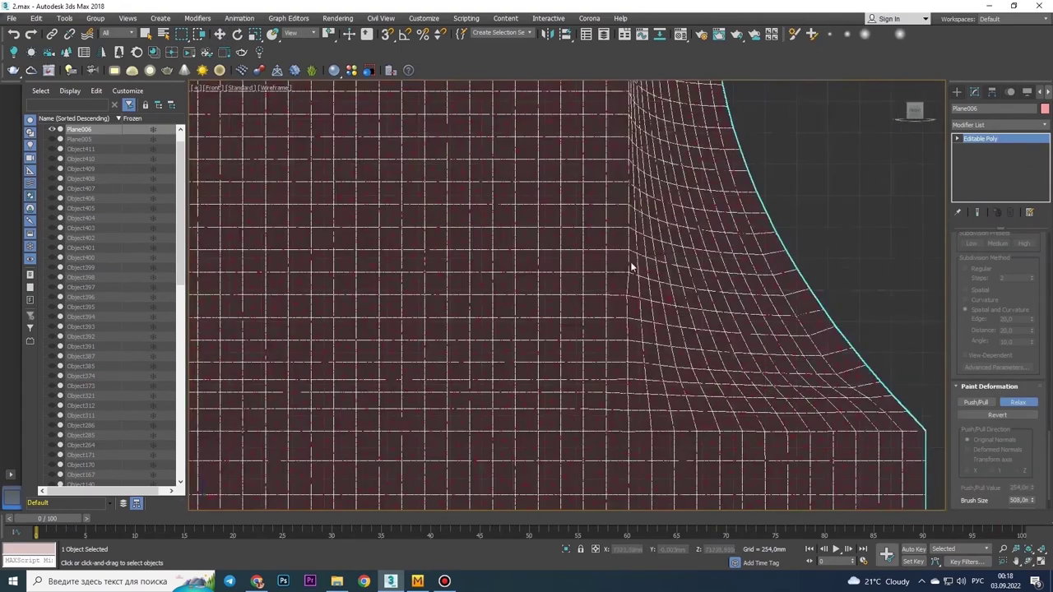
pyautogui.scroll(-1, 1048, 472)
pyautogui.scroll(-3, 570, 313)
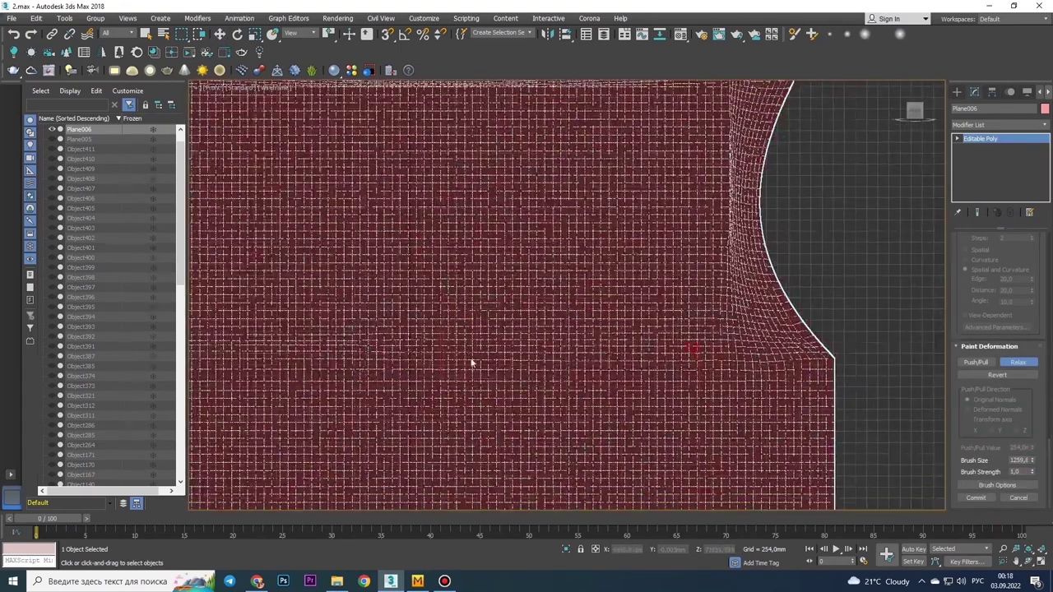
pyautogui.scroll(2, 444, 354)
pyautogui.scroll(4, 493, 238)
pyautogui.scroll(-2, 521, 207)
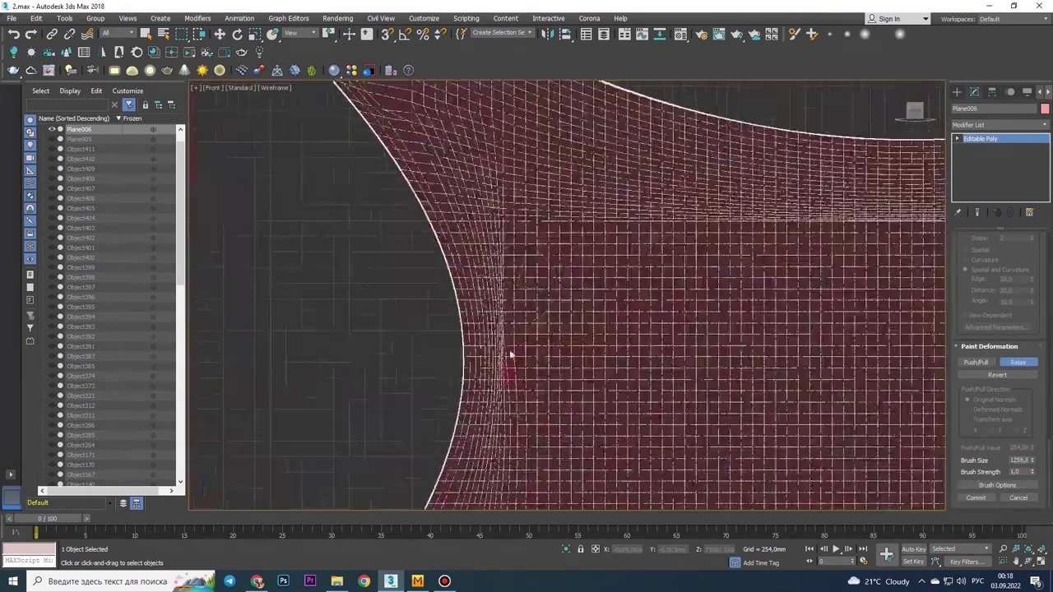
pyautogui.scroll(-2, 512, 357)
pyautogui.scroll(3, 501, 271)
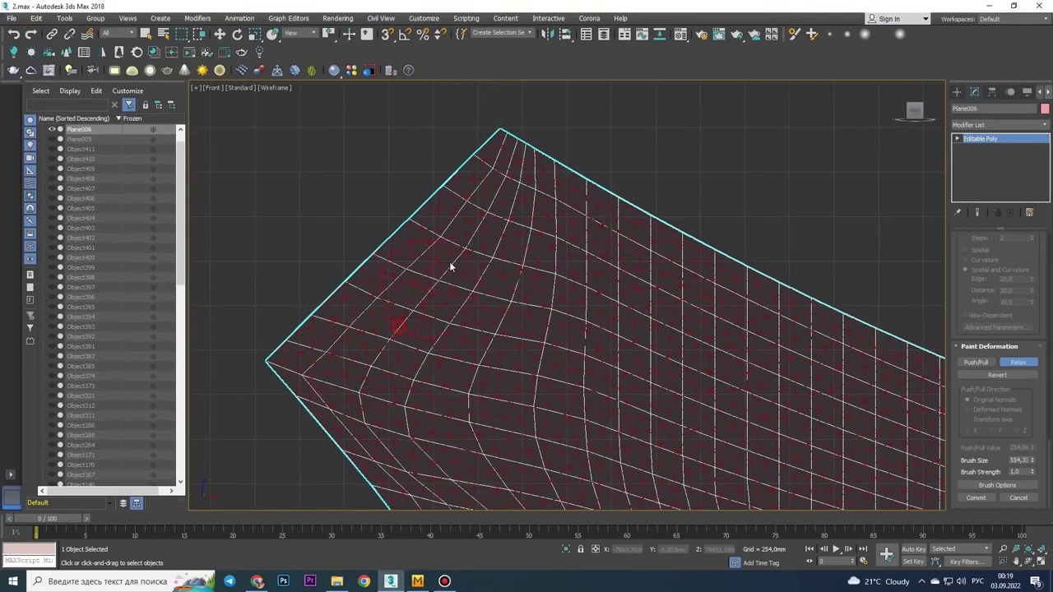
pyautogui.scroll(-2, 461, 275)
pyautogui.scroll(2, 320, 277)
pyautogui.scroll(2, 411, 370)
pyautogui.moveTo(514, 467); pyautogui.dragTo(527, 282, button='middle')
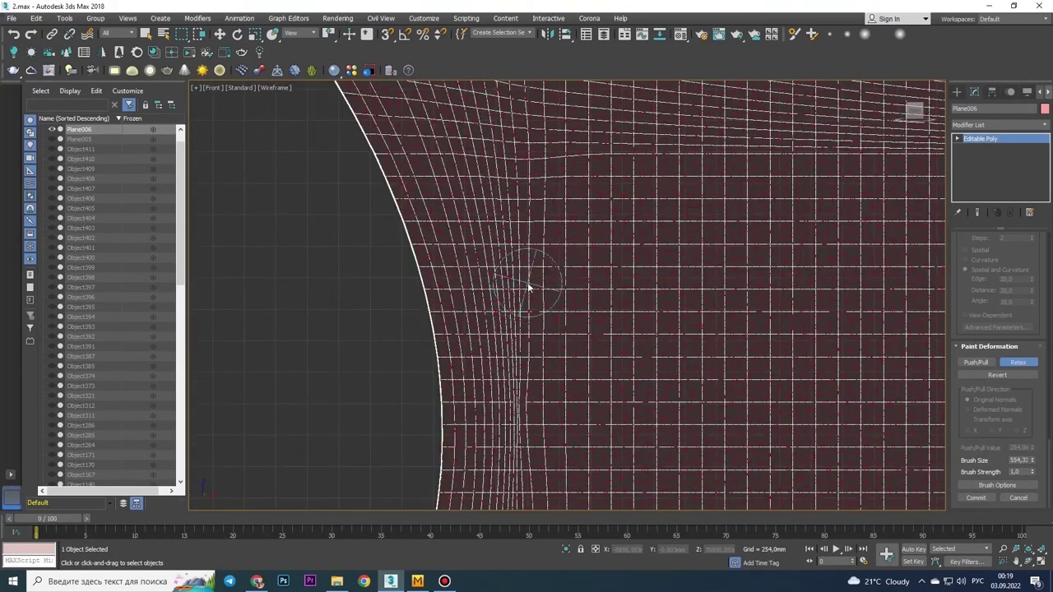
pyautogui.moveTo(510, 239)
pyautogui.mouseDown(button='middle')
pyautogui.moveTo(535, 160)
pyautogui.moveTo(552, 370)
pyautogui.mouseUp(button='middle')
pyautogui.moveTo(543, 458); pyautogui.dragTo(535, 345, button='middle')
pyautogui.scroll(-2, 536, 345)
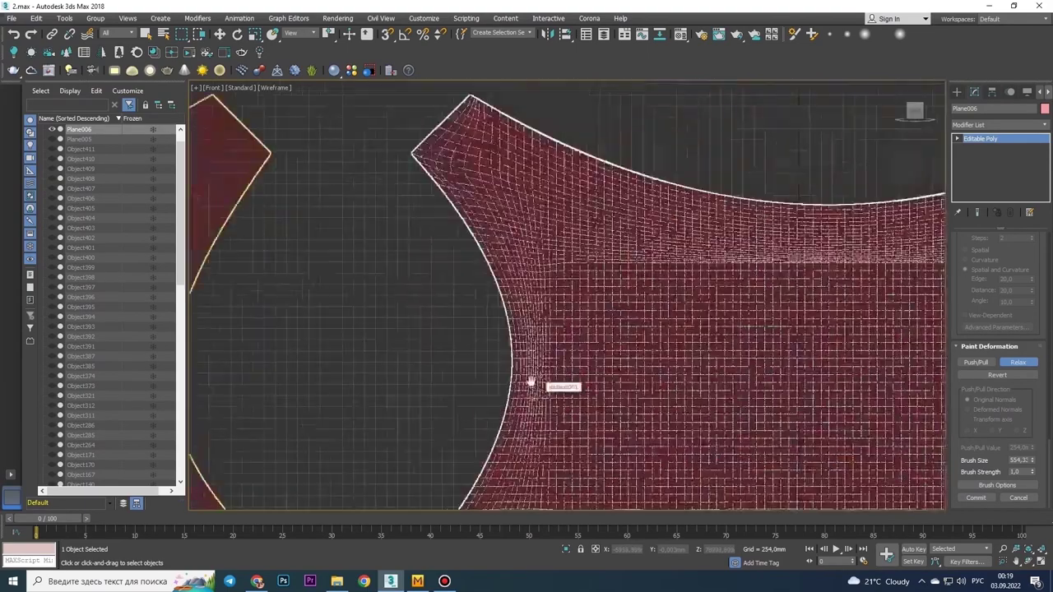
pyautogui.scroll(3, 534, 381)
pyautogui.moveTo(559, 414); pyautogui.dragTo(380, 412, button='middle')
pyautogui.scroll(-2, 500, 183)
pyautogui.scroll(-2, 362, 277)
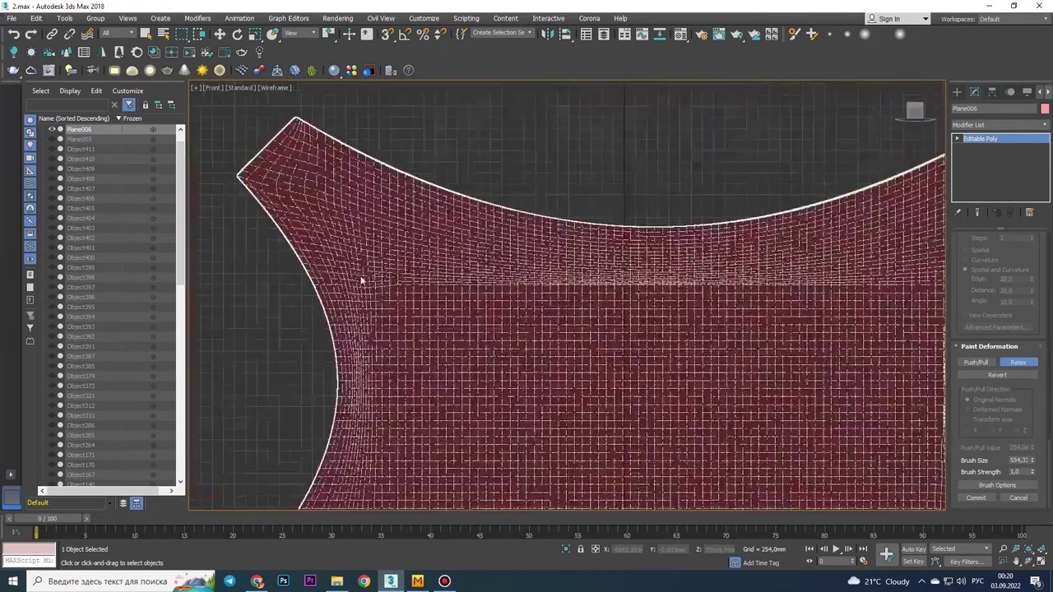
pyautogui.scroll(-2, 658, 384)
pyautogui.scroll(5, 700, 257)
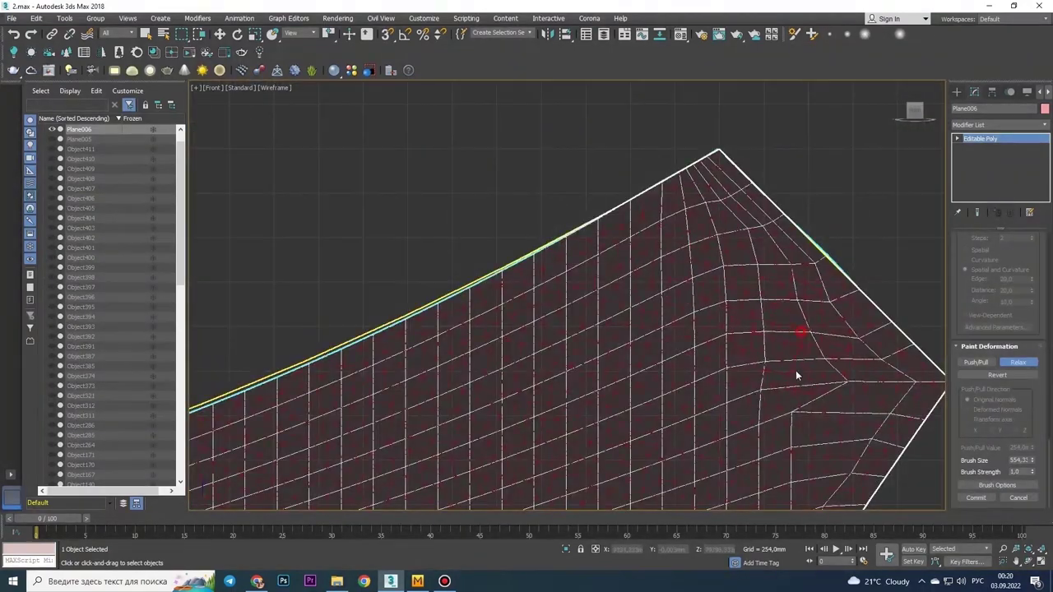
# Relax the panel's shoulder corner and concave right edge to match the tank-top outline
pyautogui.moveTo(809, 335); pyautogui.dragTo(648, 319, button='middle')
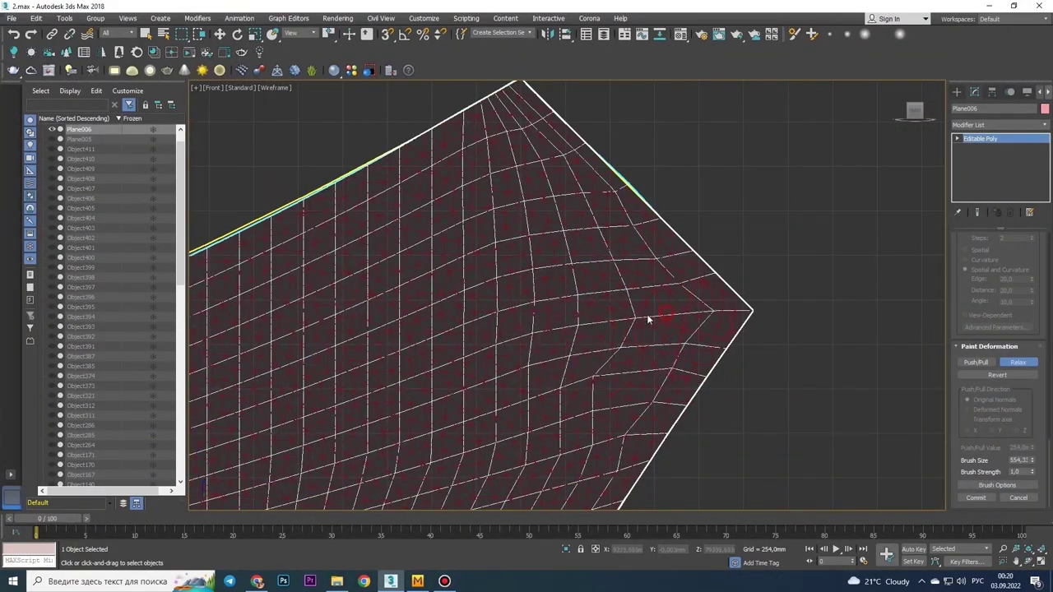
pyautogui.scroll(1, 700, 274)
pyautogui.scroll(-2, 611, 329)
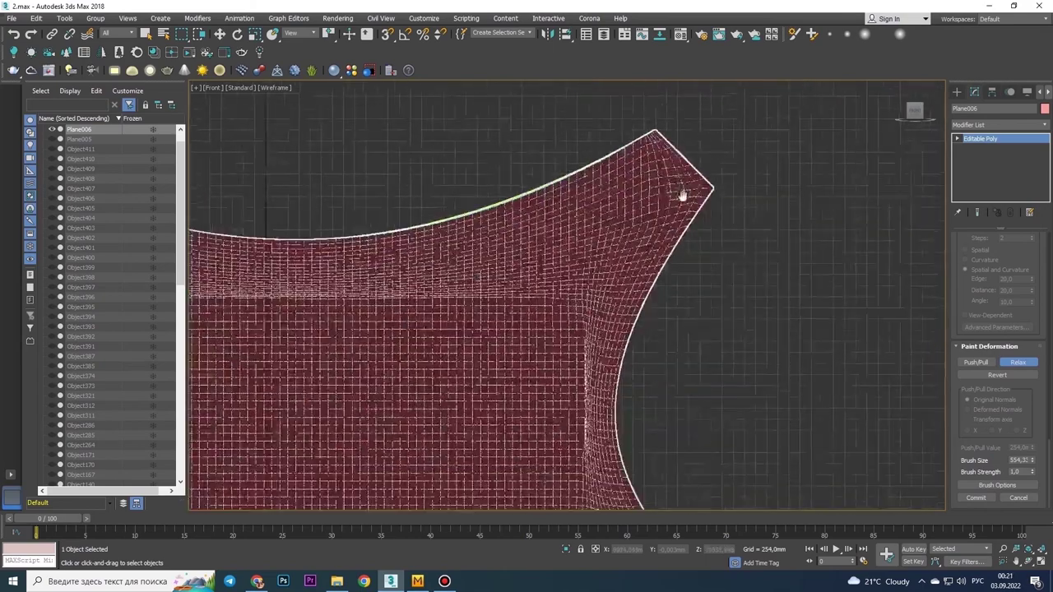
pyautogui.scroll(2, 660, 298)
pyautogui.scroll(-2, 597, 413)
pyautogui.scroll(-1, 625, 304)
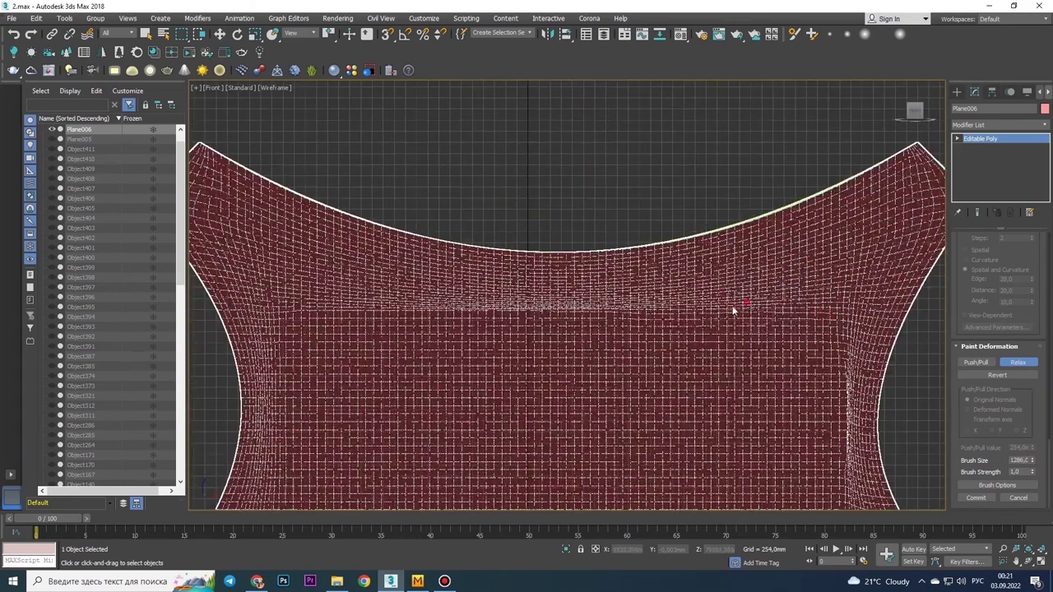
pyautogui.scroll(3, 789, 307)
pyautogui.moveTo(790, 307)
pyautogui.mouseDown(button='middle')
pyautogui.moveTo(507, 206)
pyautogui.moveTo(482, 463)
pyautogui.moveTo(486, 332)
pyautogui.mouseUp(button='middle')
pyautogui.scroll(1, 525, 357)
pyautogui.scroll(-1, 525, 357)
# Turn off Relax and Shift-drag a clone of the shirt panel as Plane007
pyautogui.scroll(-4, 540, 211)
pyautogui.click(1027, 362)
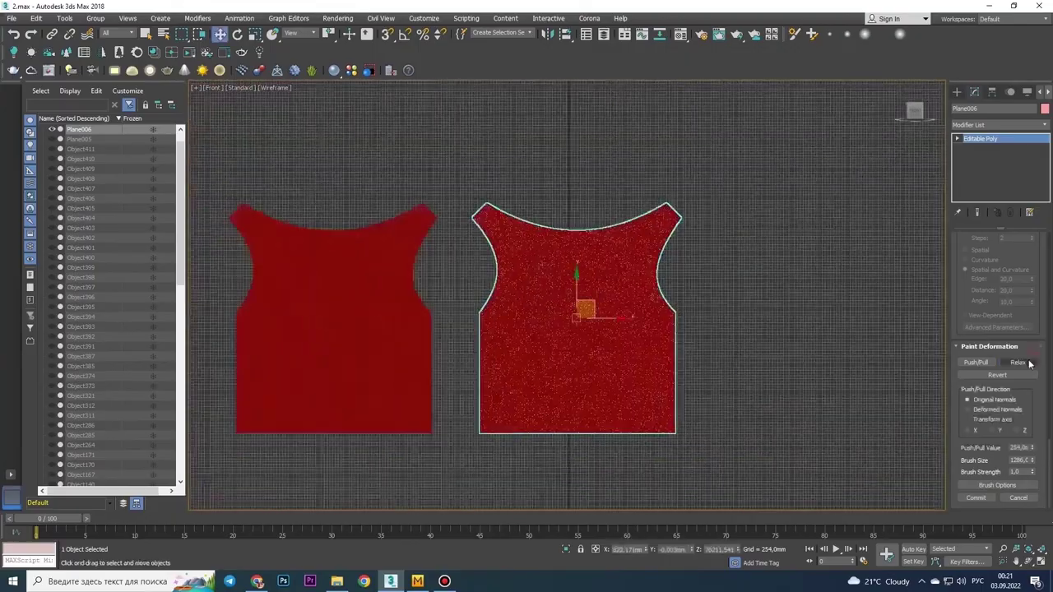
pyautogui.keyDown('shift'); pyautogui.moveTo(554, 320); pyautogui.dragTo(461, 320); pyautogui.keyUp('shift')
pyautogui.click(526, 338)
pyautogui.scroll(5, 594, 353)
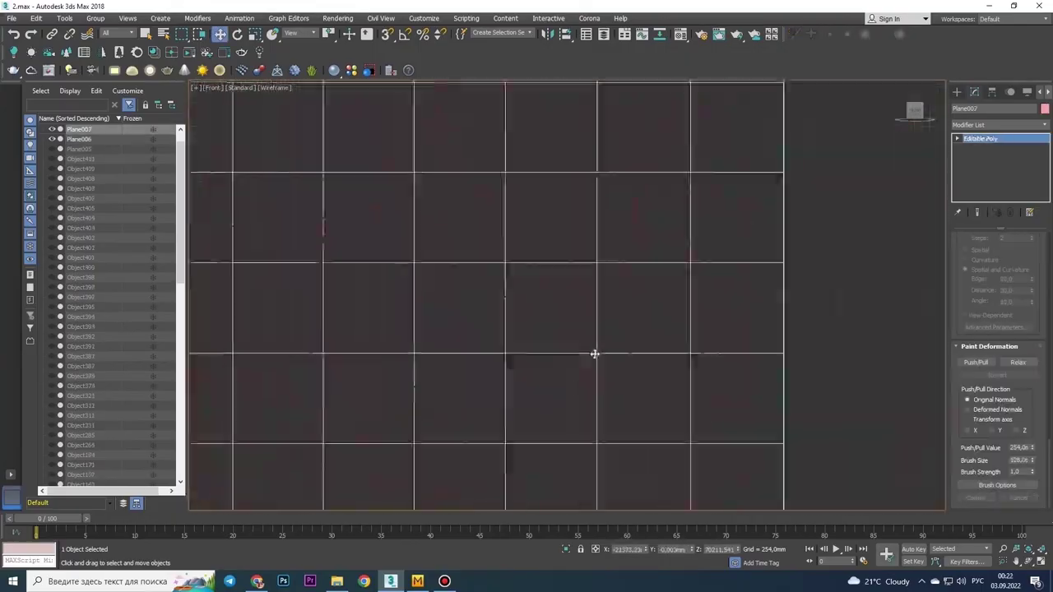
pyautogui.scroll(-3, 567, 358)
pyautogui.scroll(-3, 567, 357)
pyautogui.scroll(3, 567, 329)
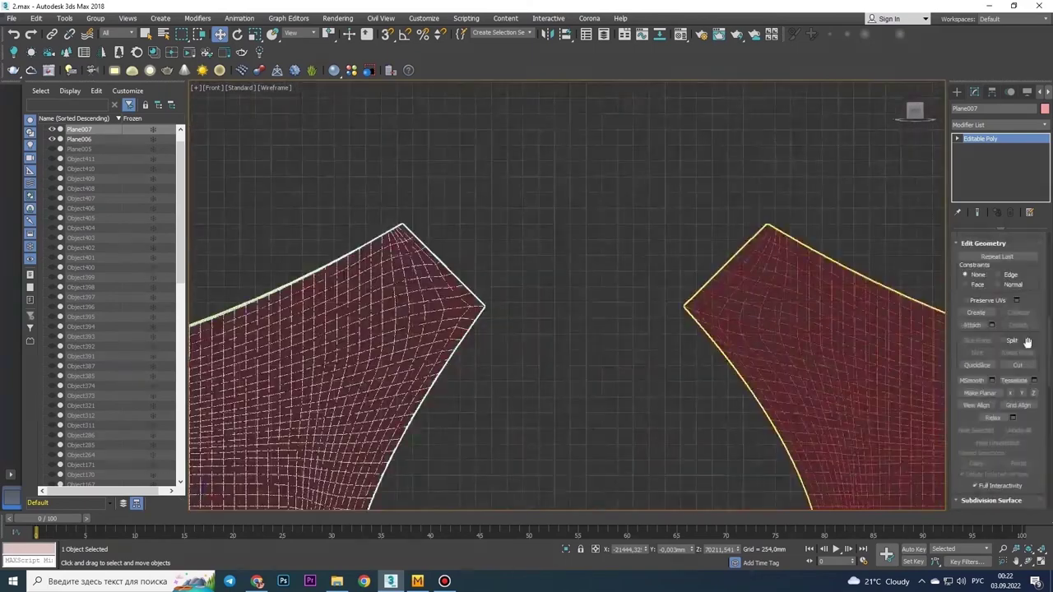
pyautogui.scroll(3, 567, 329)
pyautogui.press('t')
pyautogui.scroll(3, 548, 245)
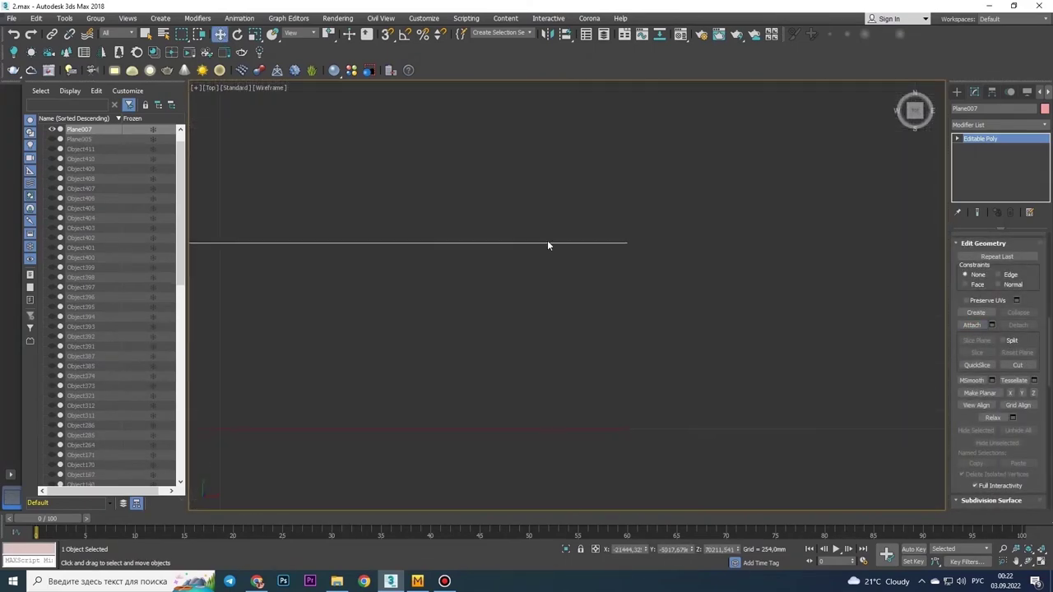
pyautogui.hotkey('alt', 'w')
pyautogui.press('l')
pyautogui.hotkey('alt', 'w')
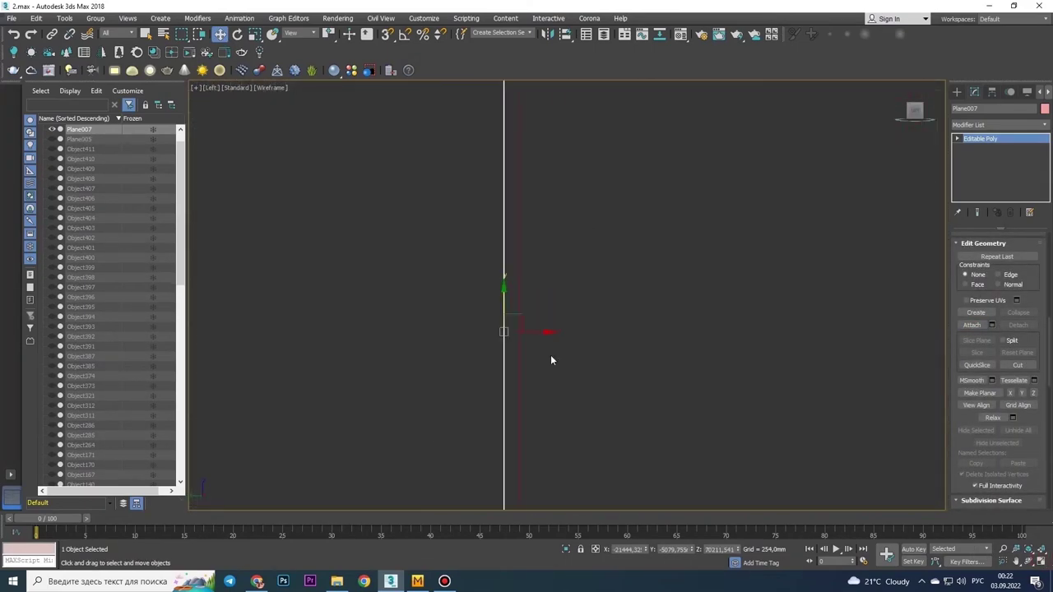
pyautogui.hotkey('alt', 'w')
# Add a Skin Wrap to Plane007 with the draped tank top as its target
pyautogui.click(999, 124)
pyautogui.click(1049, 286)
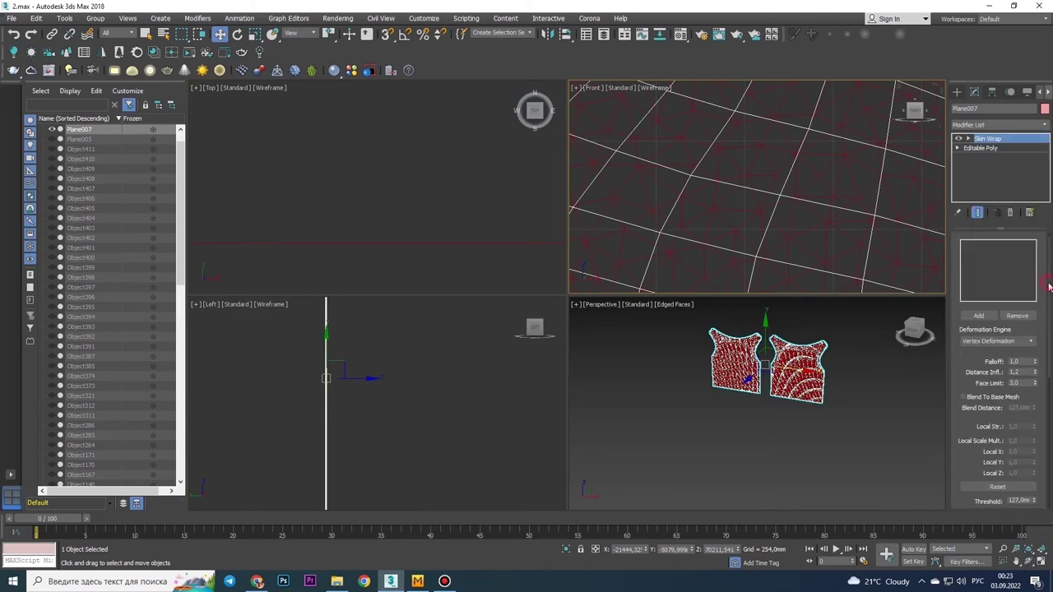
pyautogui.click(905, 175)
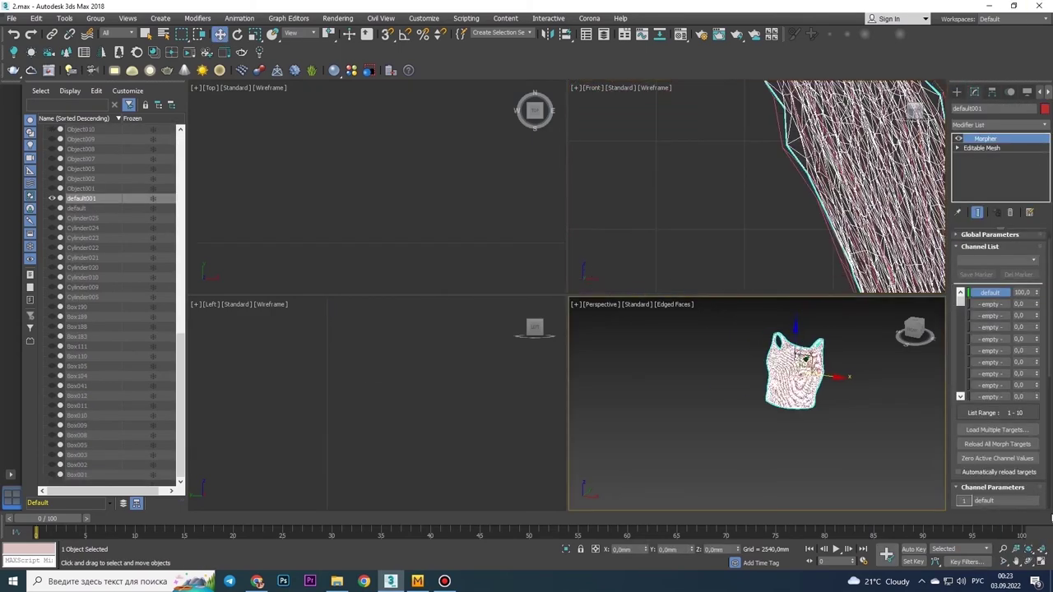
pyautogui.hotkey('alt', 'w')
pyautogui.moveTo(571, 160); pyautogui.dragTo(726, 326)
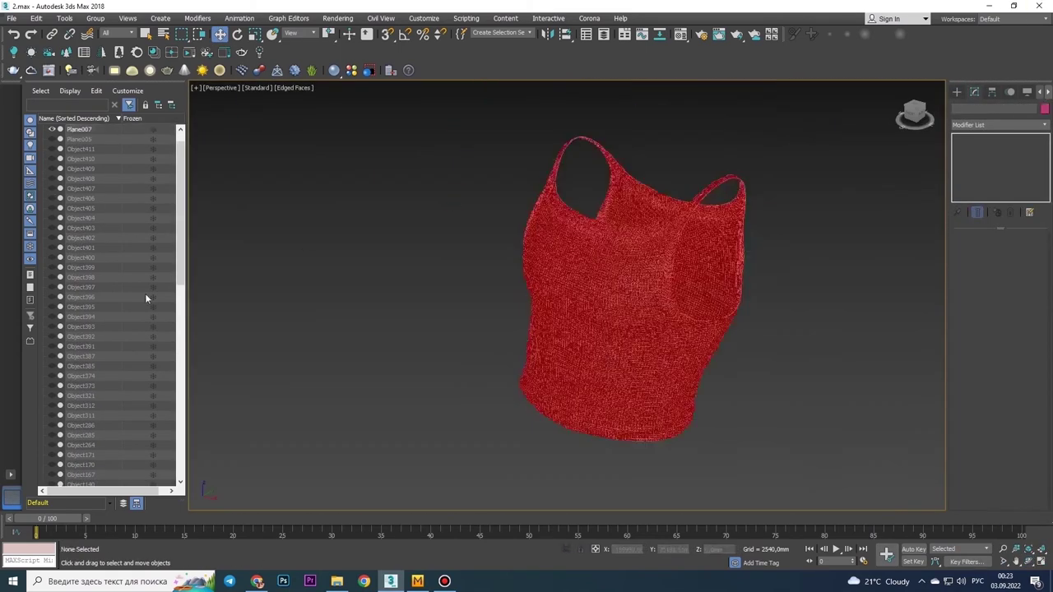
pyautogui.keyDown('ctrl'); pyautogui.click(81, 243); pyautogui.keyUp('ctrl')
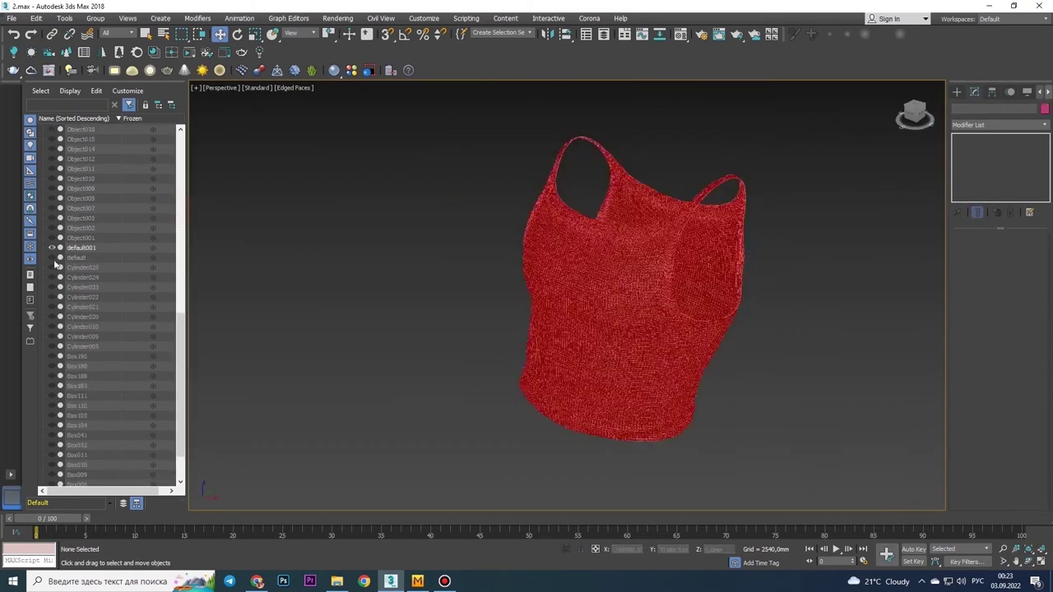
pyautogui.click(425, 372)
pyautogui.click(493, 306)
# Select Plane007's armhole strap loop polygons and get ready to move them
pyautogui.scroll(5, 494, 305)
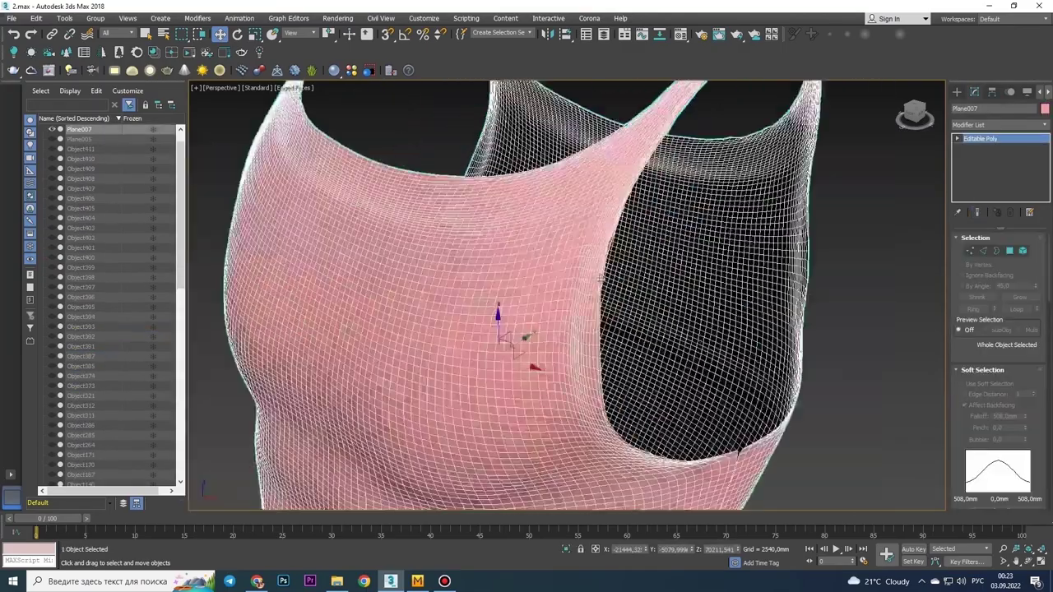
pyautogui.keyDown('alt'); pyautogui.moveTo(493, 305); pyautogui.dragTo(599, 310, button='middle'); pyautogui.keyUp('alt')
pyautogui.keyDown('alt'); pyautogui.moveTo(566, 152); pyautogui.dragTo(460, 247, button='middle'); pyautogui.keyUp('alt')
pyautogui.press('4')
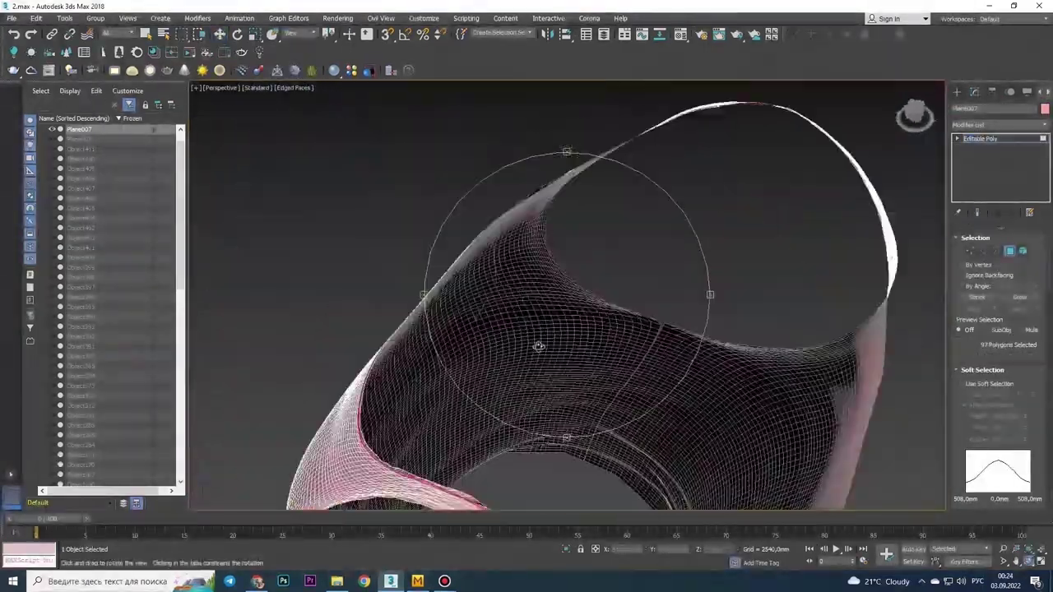
pyautogui.keyDown('alt'); pyautogui.moveTo(527, 296); pyautogui.dragTo(833, 291, button='middle'); pyautogui.keyUp('alt')
pyautogui.press('w')
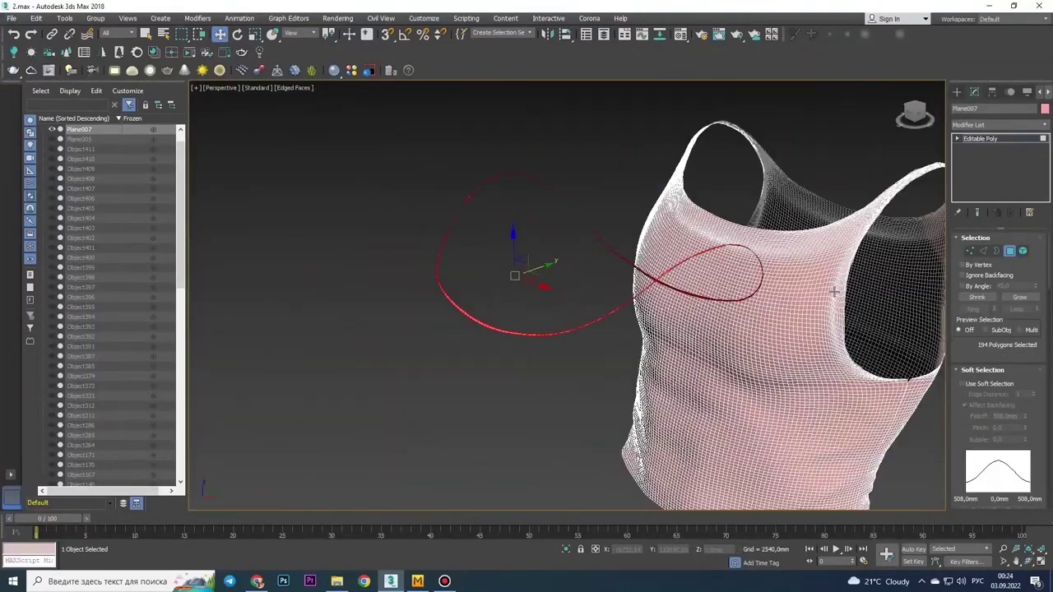
# Detach the strap strip as its own object, close its gap and relax it
pyautogui.click(1018, 351)
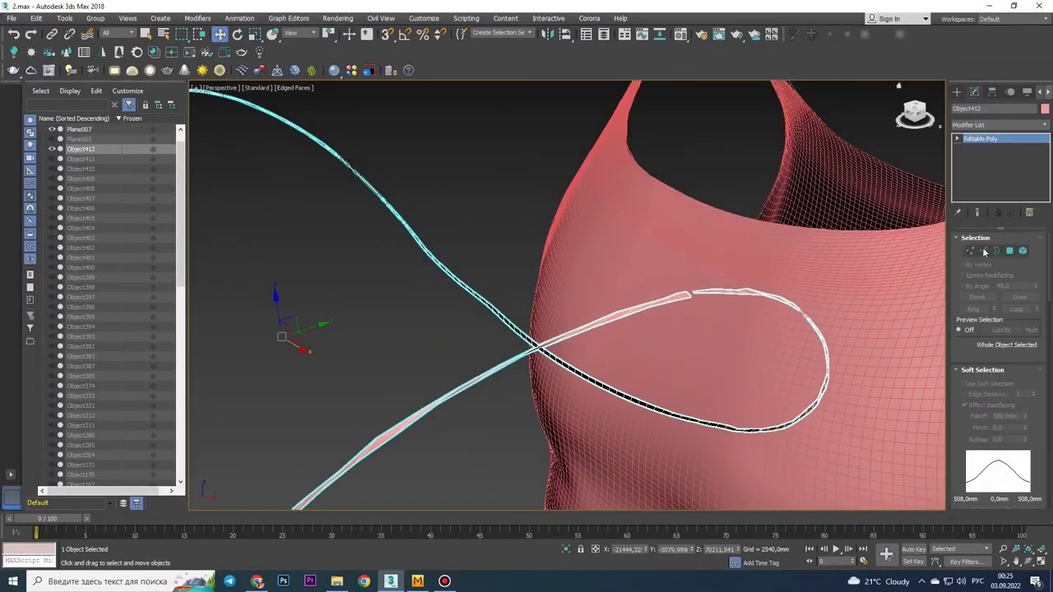
pyautogui.moveTo(625, 271)
pyautogui.keyDown('alt'); pyautogui.mouseDown(button='middle')
pyautogui.moveTo(687, 313)
pyautogui.moveTo(741, 329)
pyautogui.mouseUp(button='middle'); pyautogui.keyUp('alt')
pyautogui.press('w')
pyautogui.moveTo(574, 259); pyautogui.dragTo(419, 194, button='middle')
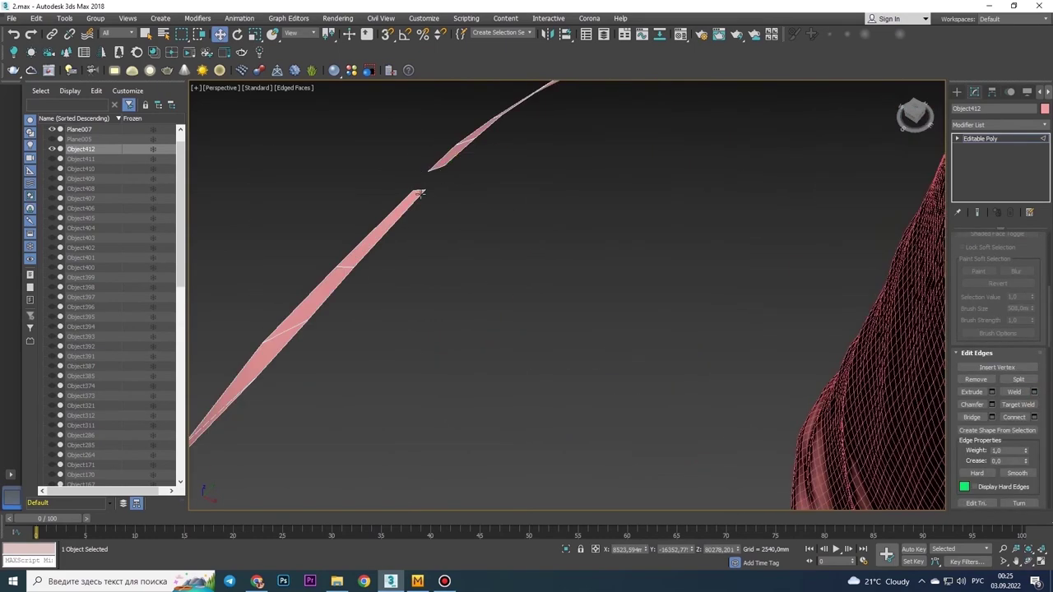
pyautogui.keyDown('alt'); pyautogui.moveTo(718, 329); pyautogui.dragTo(587, 285, button='middle'); pyautogui.keyUp('alt')
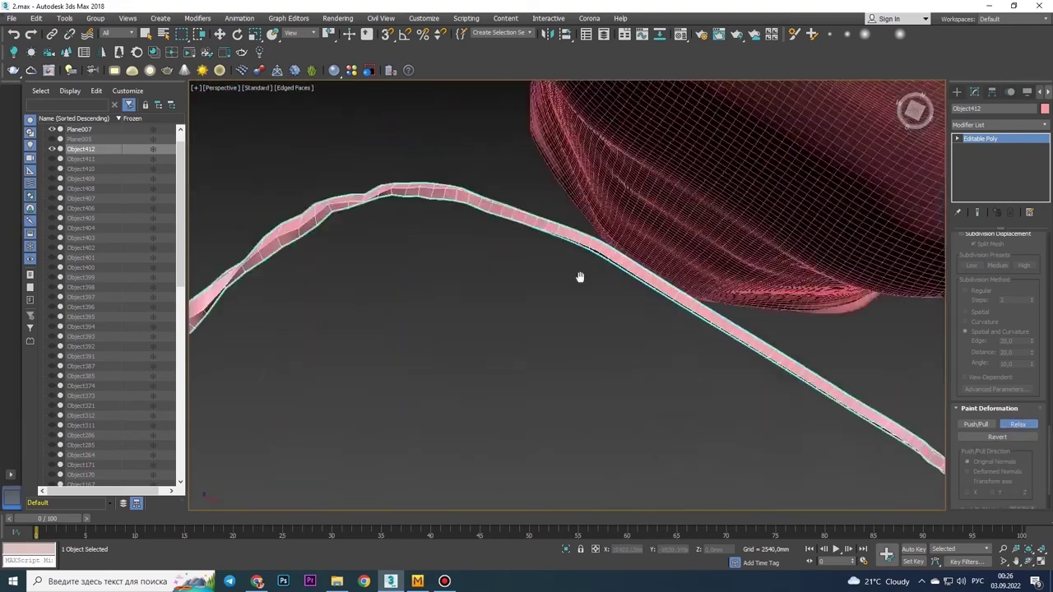
pyautogui.click(1016, 425)
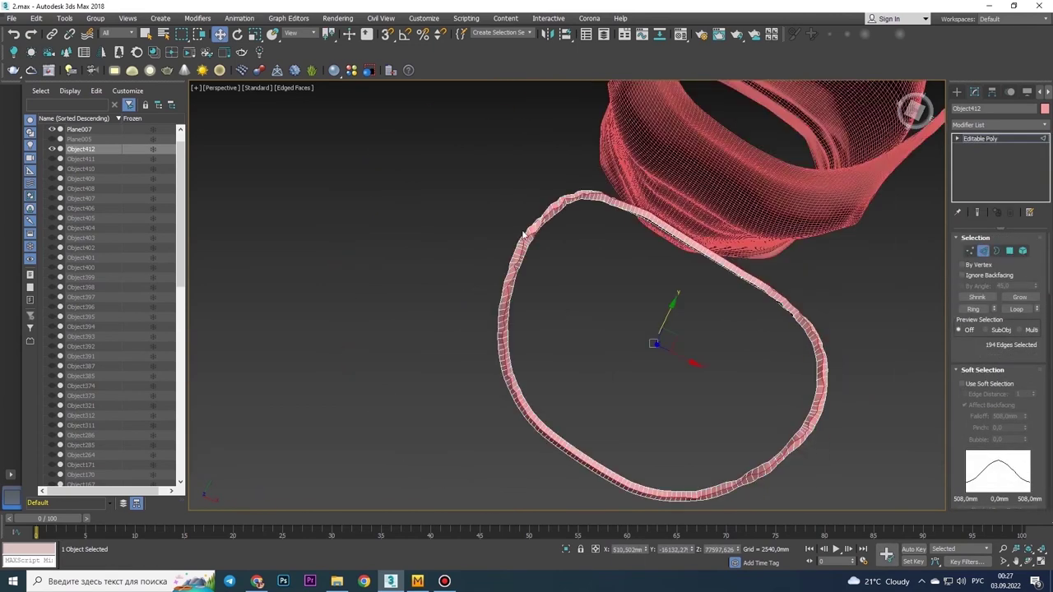
pyautogui.keyDown('alt'); pyautogui.moveTo(775, 312); pyautogui.dragTo(648, 264, button='middle'); pyautogui.keyUp('alt')
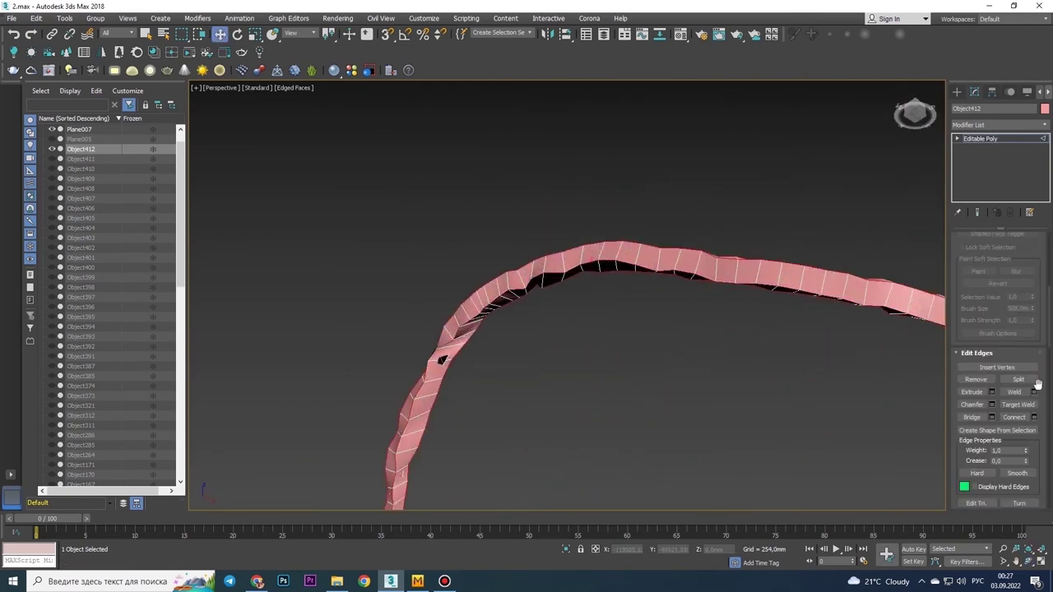
# Select all of the strap's polygons and extrude them into a tube
pyautogui.click(573, 396)
pyautogui.press('4')
pyautogui.hotkey('ctrl', 'a')
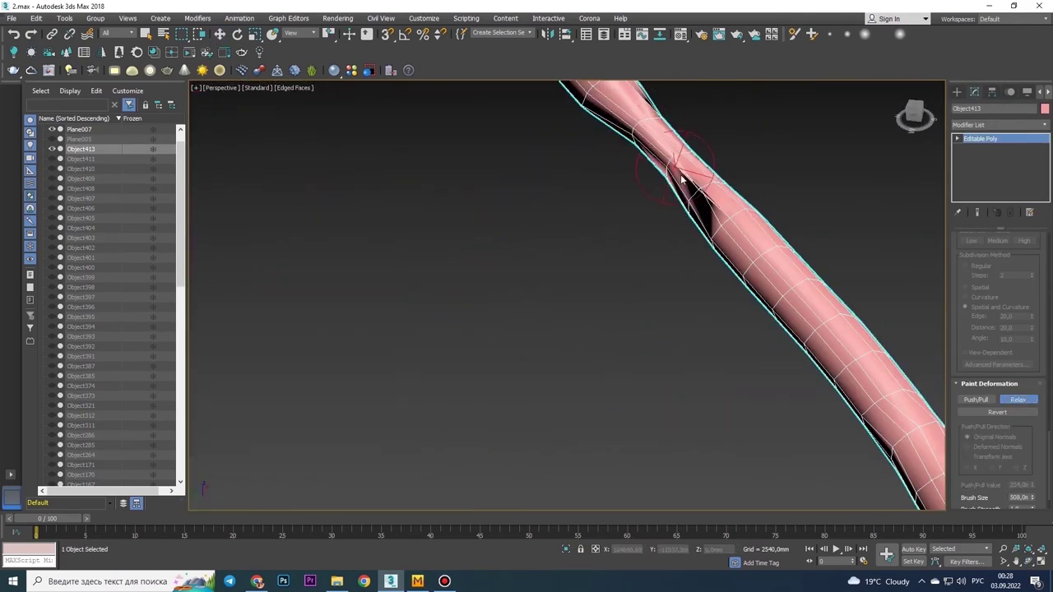
pyautogui.keyDown('alt'); pyautogui.moveTo(597, 261); pyautogui.dragTo(615, 268, button='middle'); pyautogui.keyUp('alt')
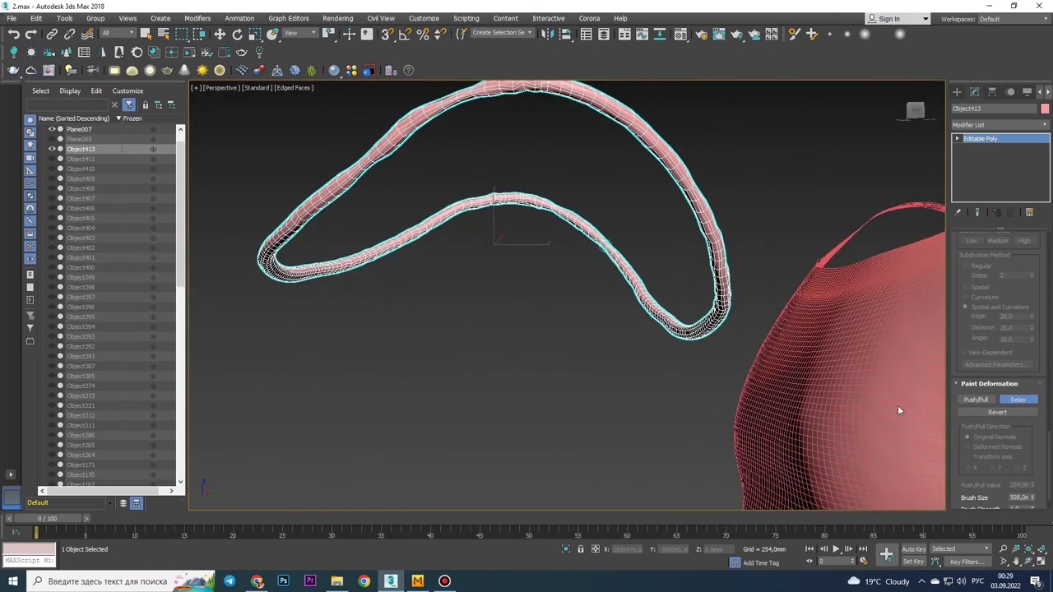
pyautogui.keyDown('alt'); pyautogui.moveTo(898, 410); pyautogui.dragTo(709, 153, button='middle'); pyautogui.keyUp('alt')
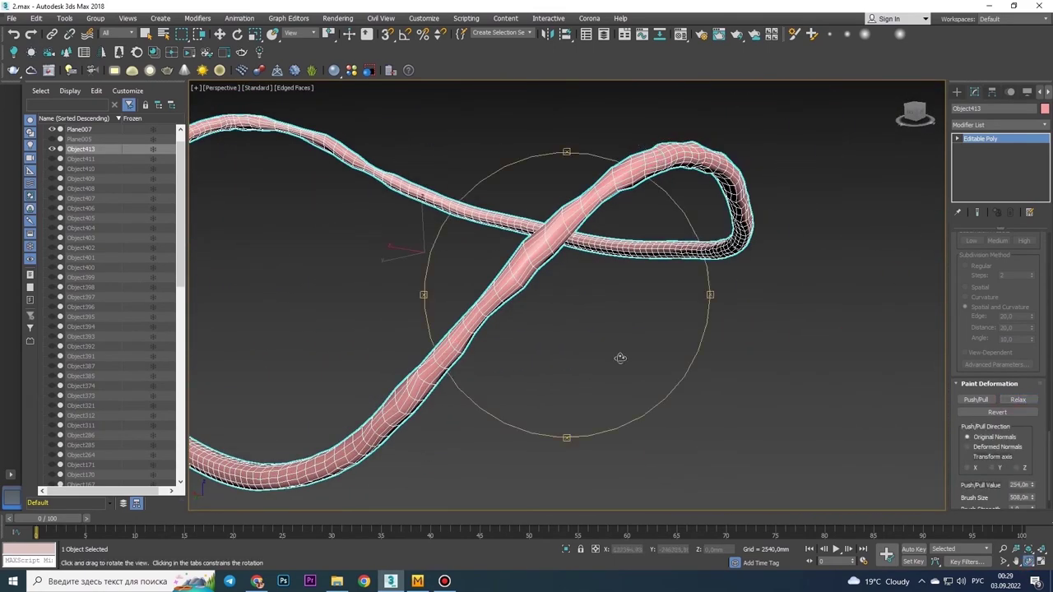
pyautogui.rightClick(646, 207)
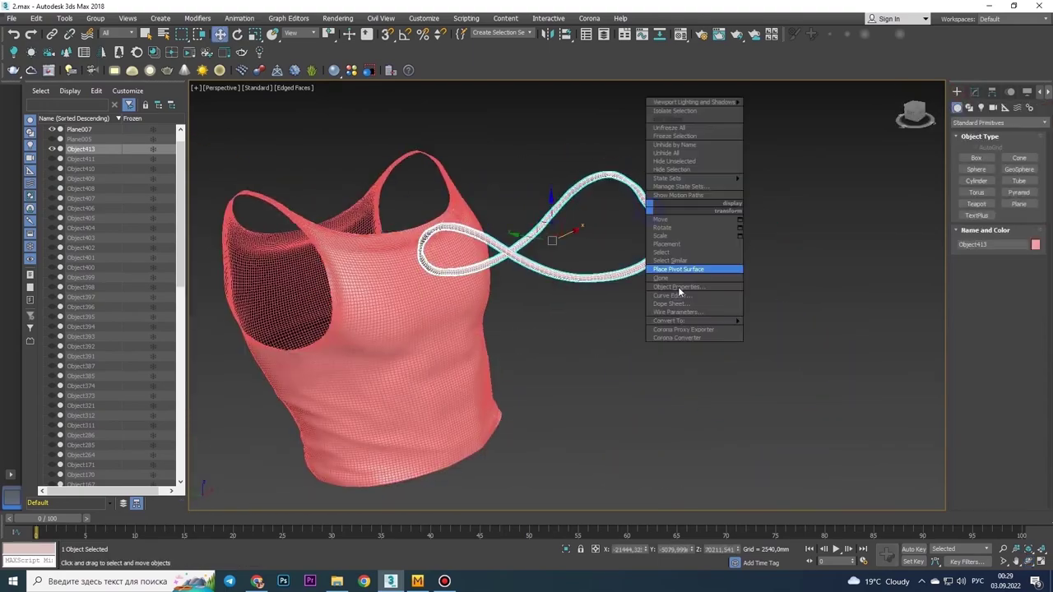
pyautogui.click(1030, 557)
pyautogui.moveTo(576, 247); pyautogui.dragTo(641, 249)
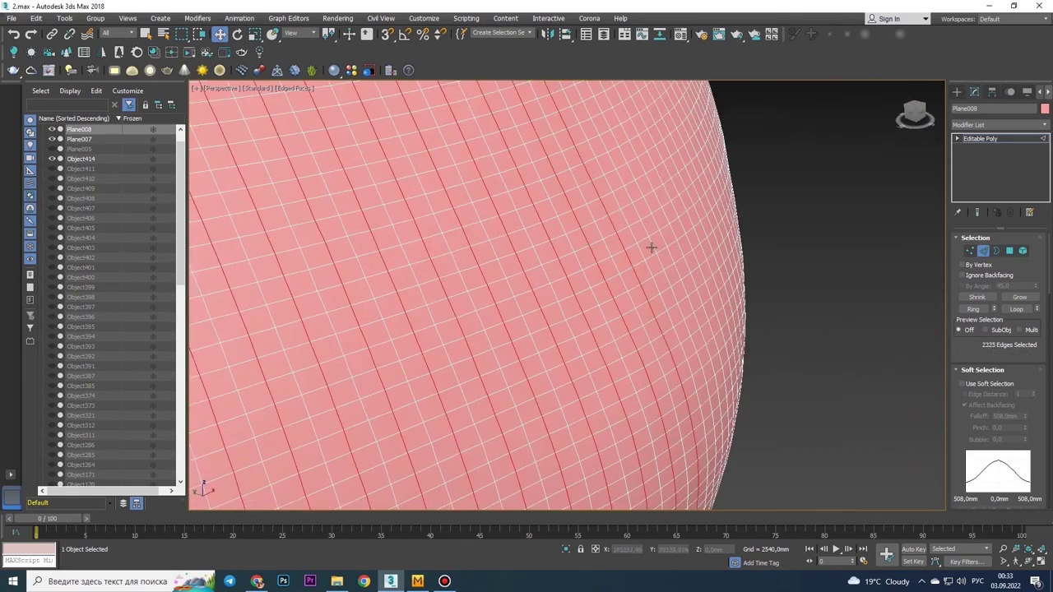
# Orbit and pan the Perspective view to see Plane008 over the garment down to the hem
pyautogui.keyDown('alt'); pyautogui.moveTo(716, 210); pyautogui.dragTo(610, 259, button='middle'); pyautogui.keyUp('alt')
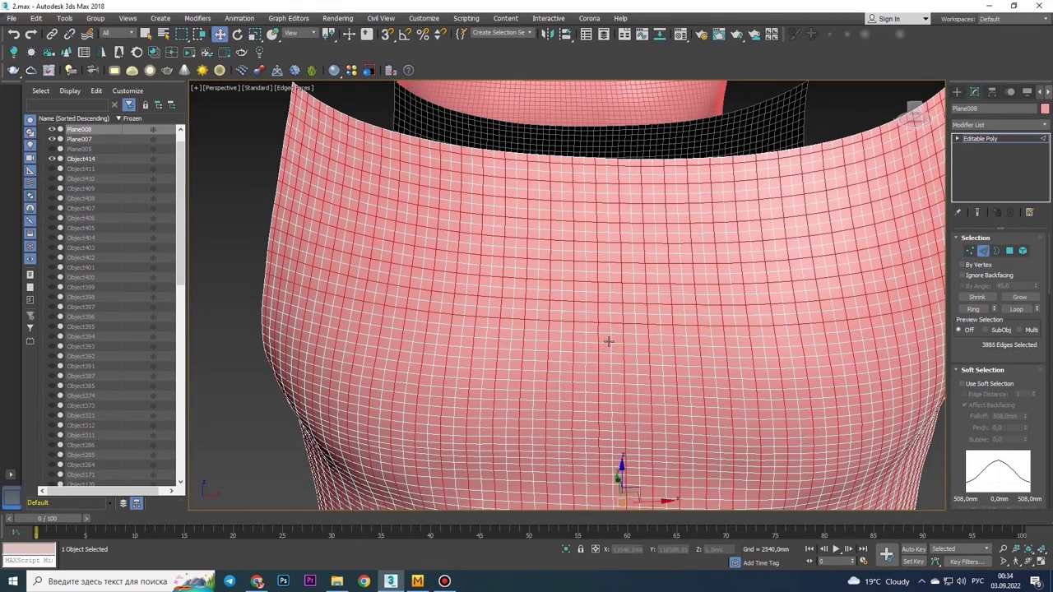
pyautogui.keyDown('alt'); pyautogui.moveTo(603, 343); pyautogui.dragTo(611, 347, button='middle'); pyautogui.keyUp('alt')
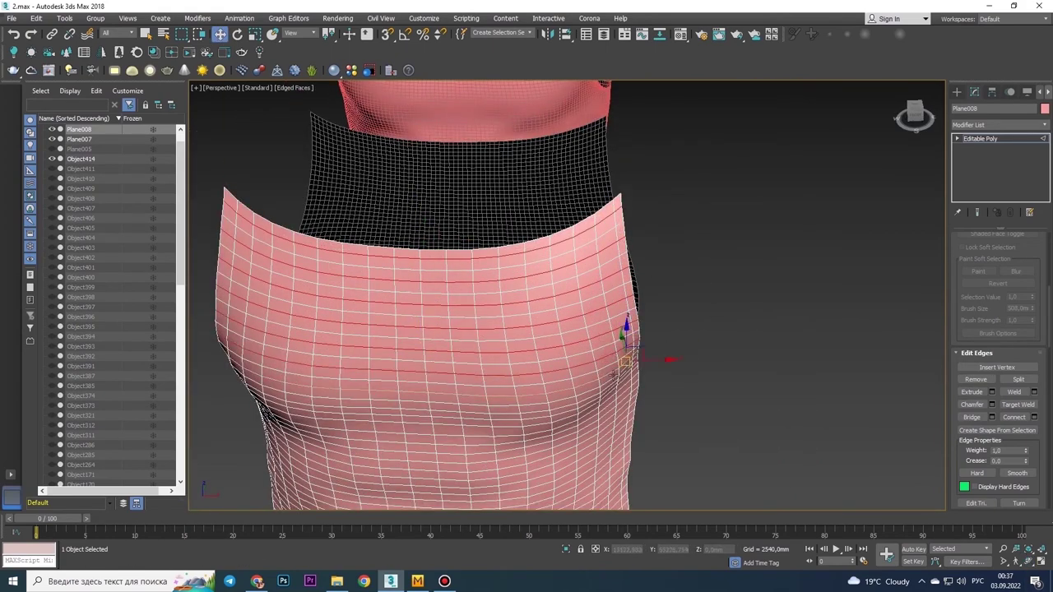
pyautogui.moveTo(612, 374); pyautogui.dragTo(580, 294, button='middle')
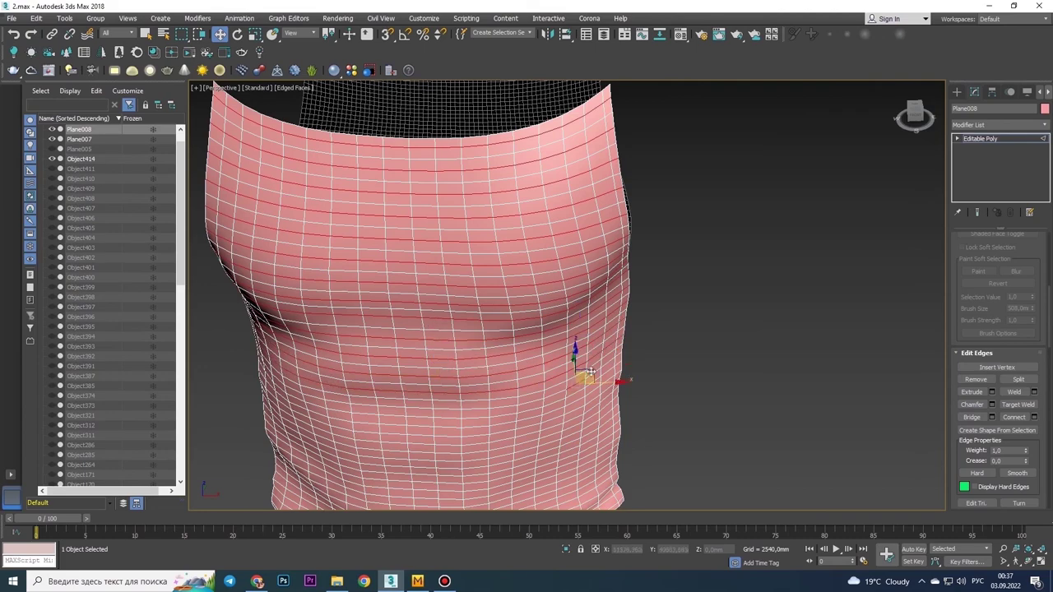
pyautogui.moveTo(567, 481); pyautogui.dragTo(589, 379, button='middle')
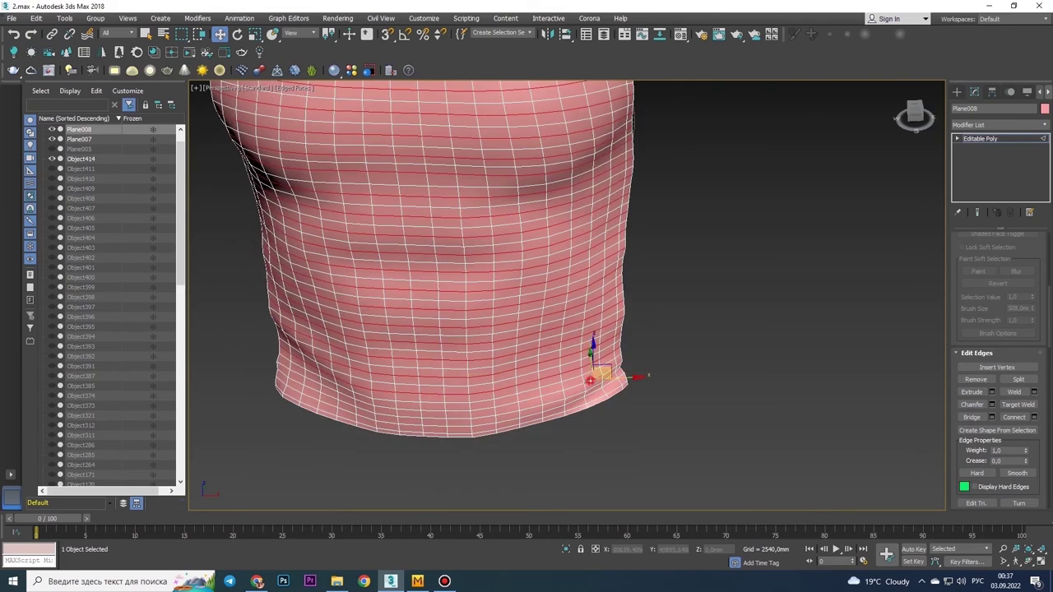
# Select edges on the Editable Poly buckle Box191 and start a Cut from the flange's bottom edge
pyautogui.scroll(-5, 645, 409)
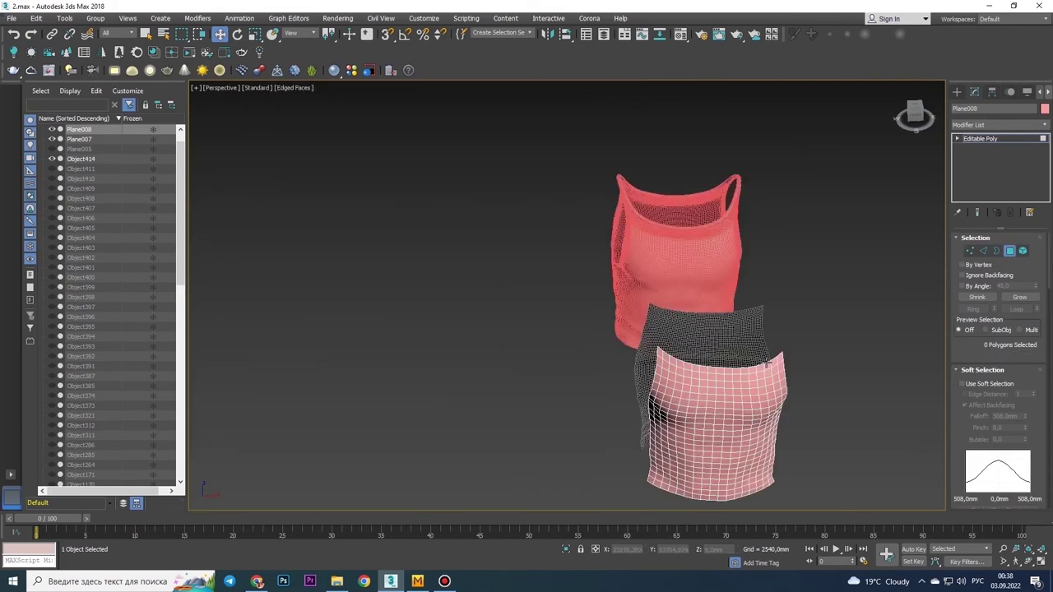
pyautogui.scroll(5, 645, 409)
pyautogui.scroll(-5, 645, 409)
pyautogui.keyDown('alt'); pyautogui.moveTo(649, 345); pyautogui.dragTo(648, 281, button='middle'); pyautogui.keyUp('alt')
pyautogui.scroll(3, 648, 282)
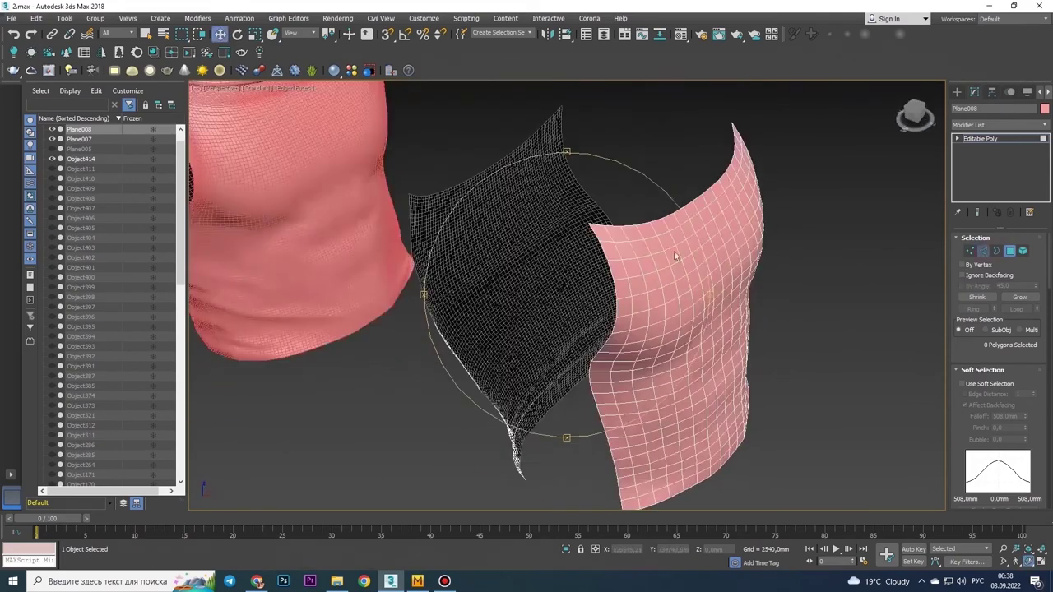
pyautogui.press('2')
pyautogui.click(613, 226)
pyautogui.scroll(2, 572, 238)
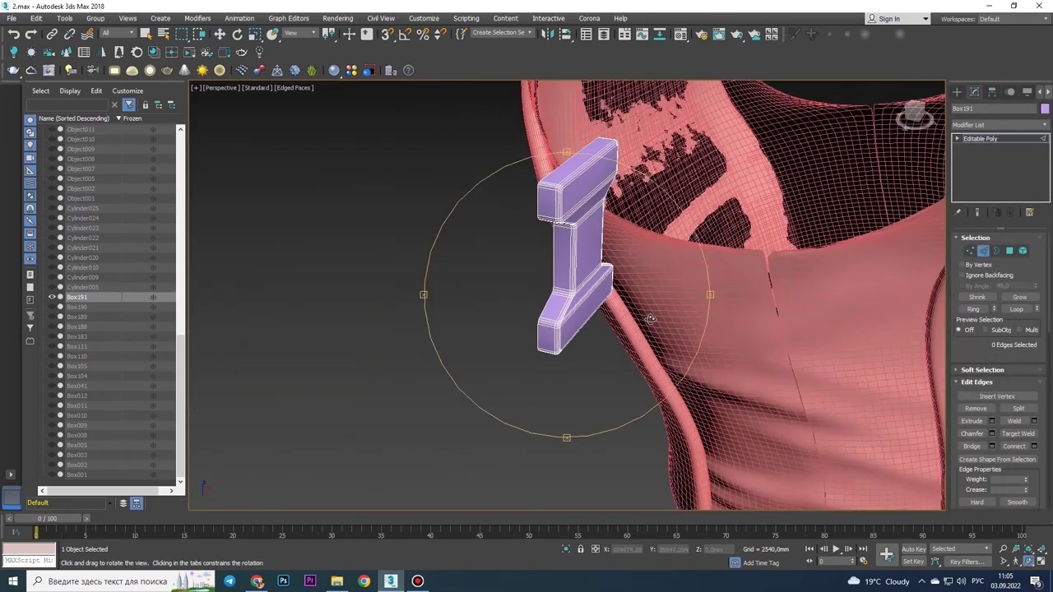
pyautogui.click(546, 313)
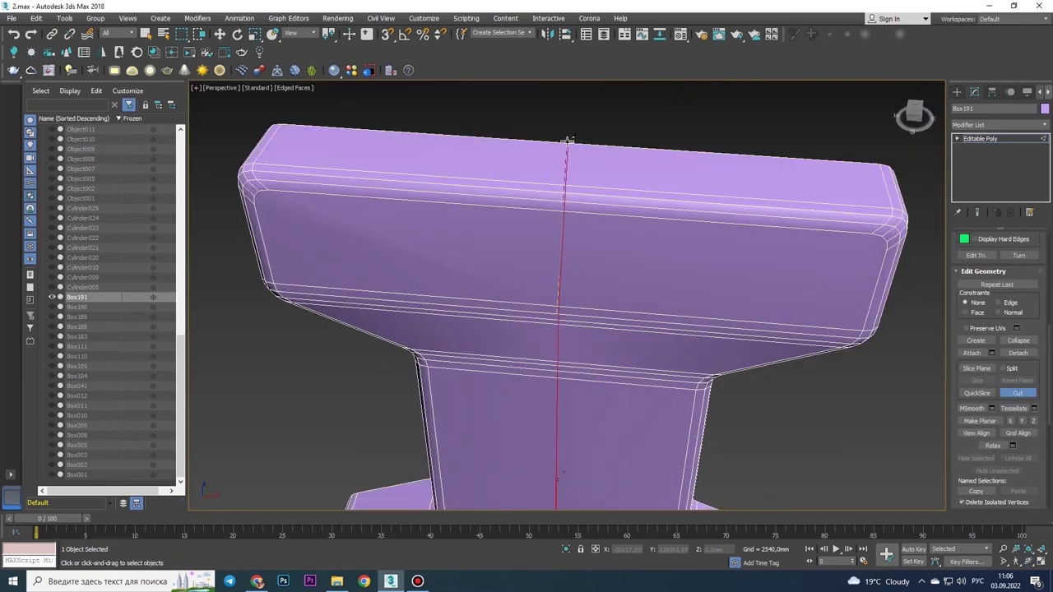
# Cut V-shaped edges across both buckle flanges
pyautogui.scroll(-10, 568, 140)
pyautogui.keyDown('alt'); pyautogui.moveTo(600, 253); pyautogui.dragTo(581, 317, button='middle'); pyautogui.keyUp('alt')
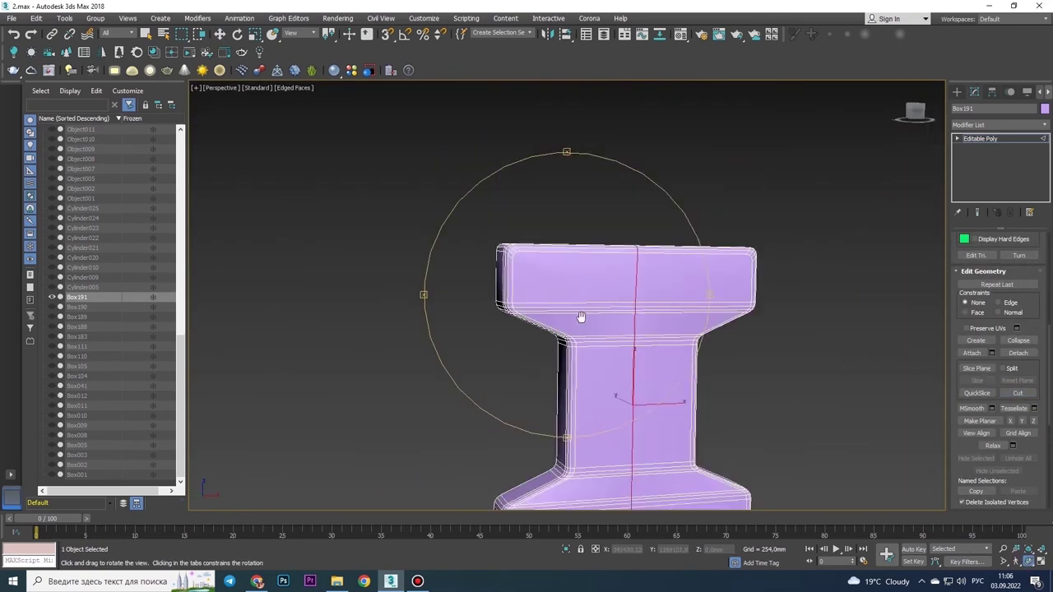
pyautogui.scroll(10, 581, 318)
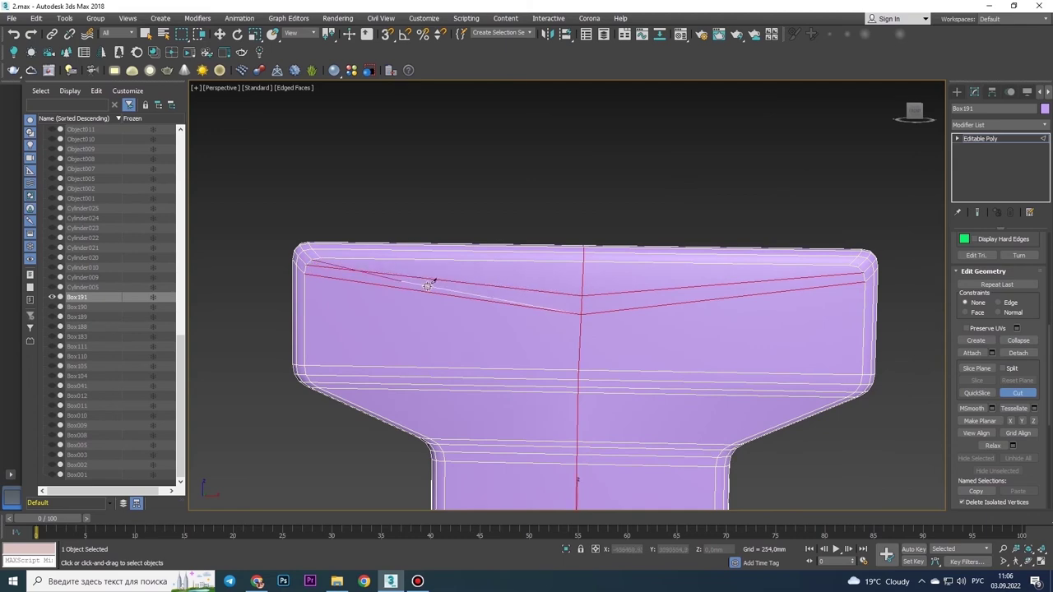
pyautogui.scroll(5, 325, 277)
pyautogui.keyDown('alt'); pyautogui.moveTo(324, 277); pyautogui.dragTo(396, 412, button='middle'); pyautogui.keyUp('alt')
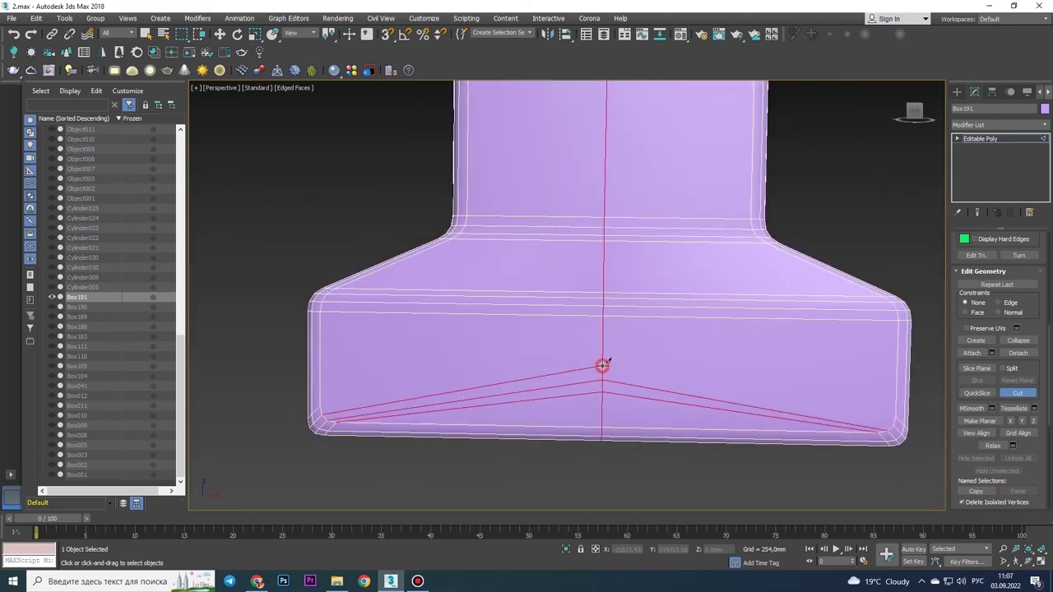
pyautogui.rightClick(322, 406)
# Shift-move a clone of the buckle as Box192 and select it as a whole element
pyautogui.scroll(-5, 322, 407)
pyautogui.moveTo(667, 312)
pyautogui.keyDown('alt'); pyautogui.mouseDown(button='middle')
pyautogui.moveTo(657, 372)
pyautogui.moveTo(674, 236)
pyautogui.moveTo(594, 298)
pyautogui.mouseUp(button='middle'); pyautogui.keyUp('alt')
pyautogui.press('4')
pyautogui.press('w')
pyautogui.keyDown('shift'); pyautogui.moveTo(594, 299); pyautogui.dragTo(541, 337); pyautogui.keyUp('shift')
pyautogui.click(541, 337)
pyautogui.press('2')
pyautogui.scroll(5, 529, 289)
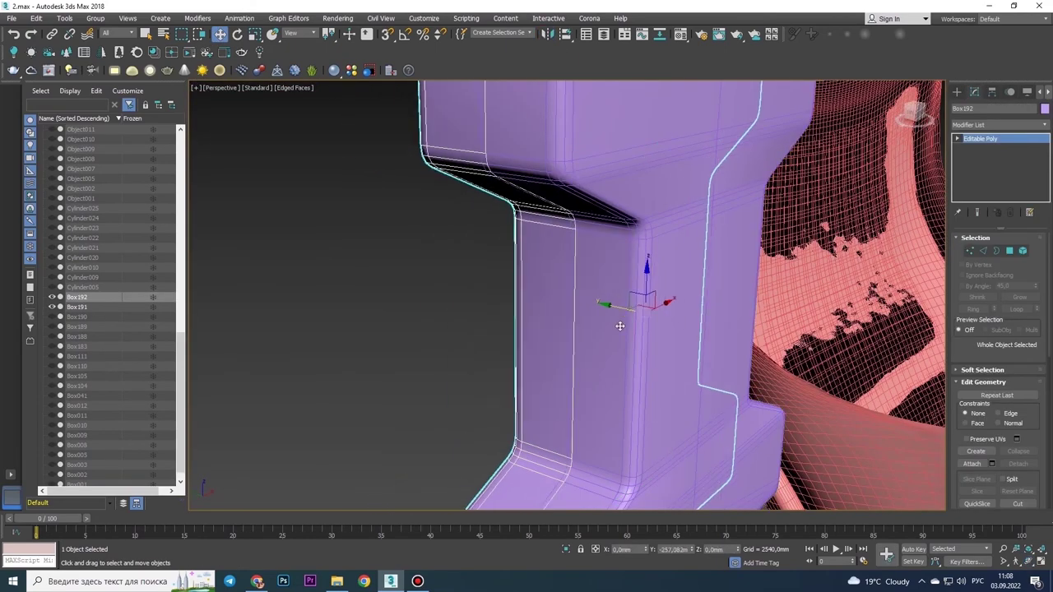
pyautogui.scroll(-4, 546, 183)
pyautogui.scroll(-3, 546, 183)
pyautogui.scroll(5, 546, 183)
pyautogui.press('5')
pyautogui.scroll(-2, 655, 258)
pyautogui.click(656, 258)
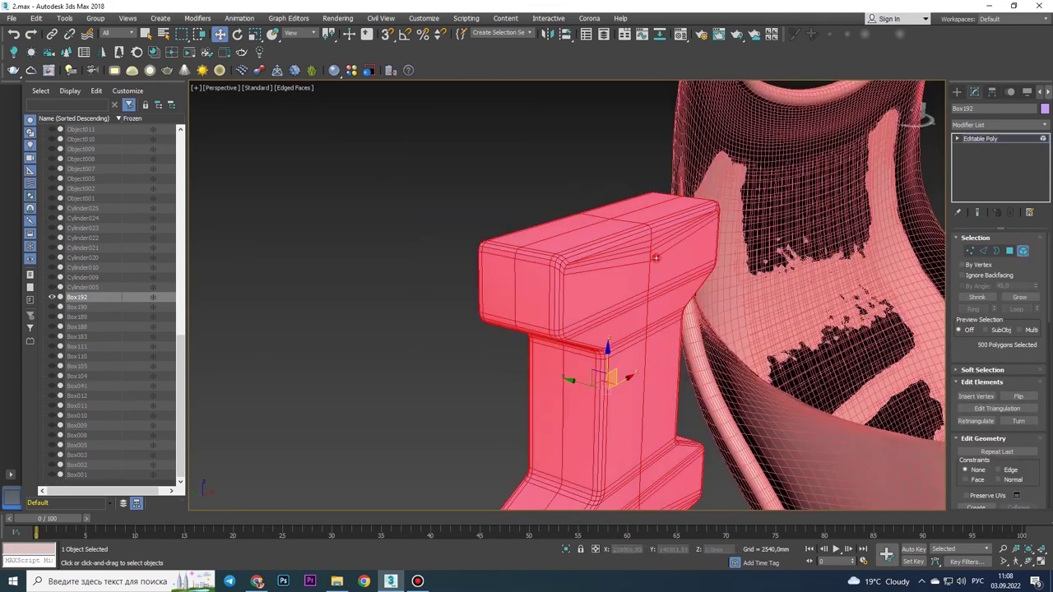
# Draw a thin box beside the buckle stem in the Front view with one length segment
pyautogui.click(956, 92)
pyautogui.hotkey('alt', 'w')
pyautogui.hotkey('alt', 'w')
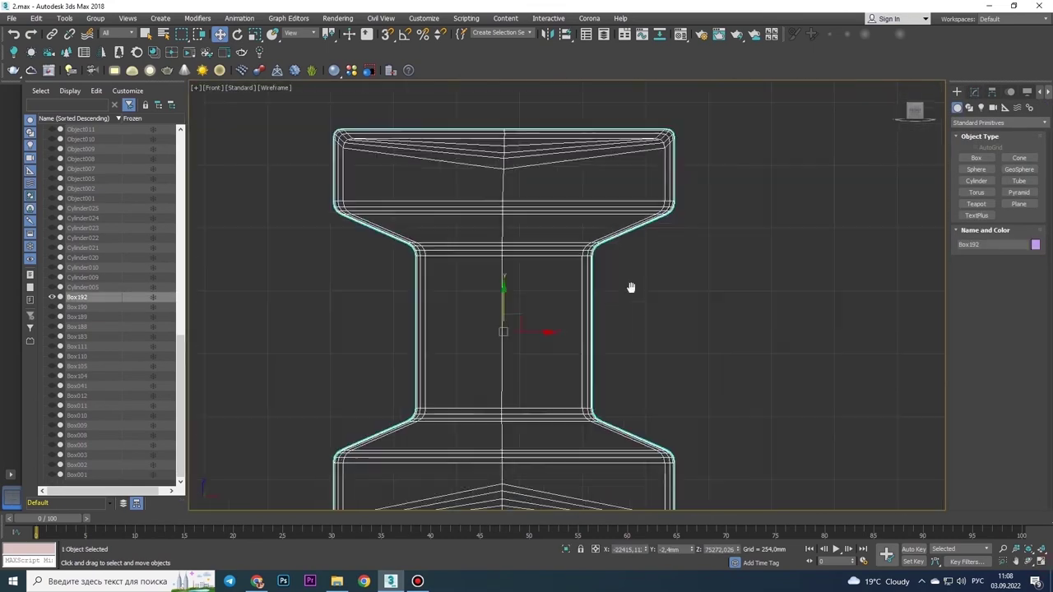
pyautogui.click(976, 157)
pyautogui.moveTo(427, 220); pyautogui.dragTo(475, 402)
pyautogui.moveTo(1035, 363); pyautogui.dragTo(1035, 378)
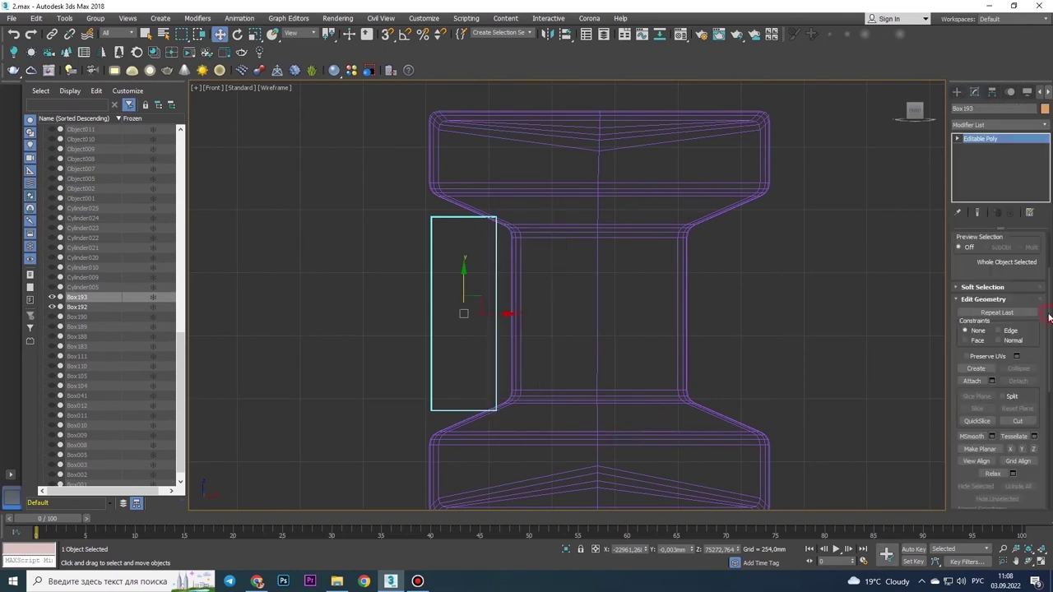
# Slant Box193's lower corner vertices to follow the flange slope
pyautogui.scroll(4, 481, 205)
pyautogui.moveTo(539, 165); pyautogui.dragTo(493, 329, button='middle')
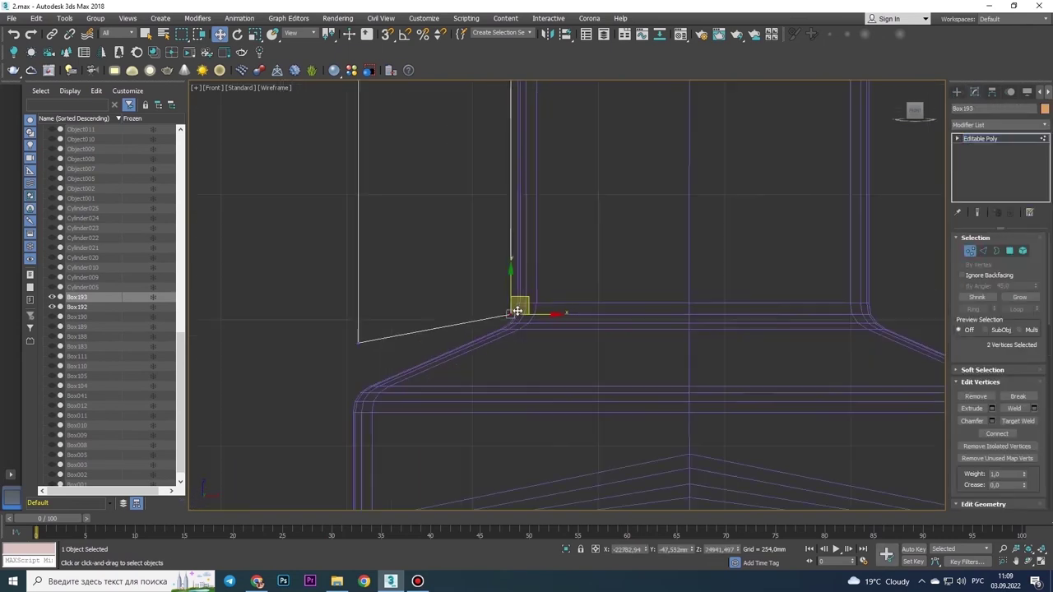
pyautogui.moveTo(517, 305); pyautogui.dragTo(442, 417)
pyautogui.scroll(-5, 453, 211)
# Select the board's outline edges and chamfer them
pyautogui.hotkey('alt', 'w')
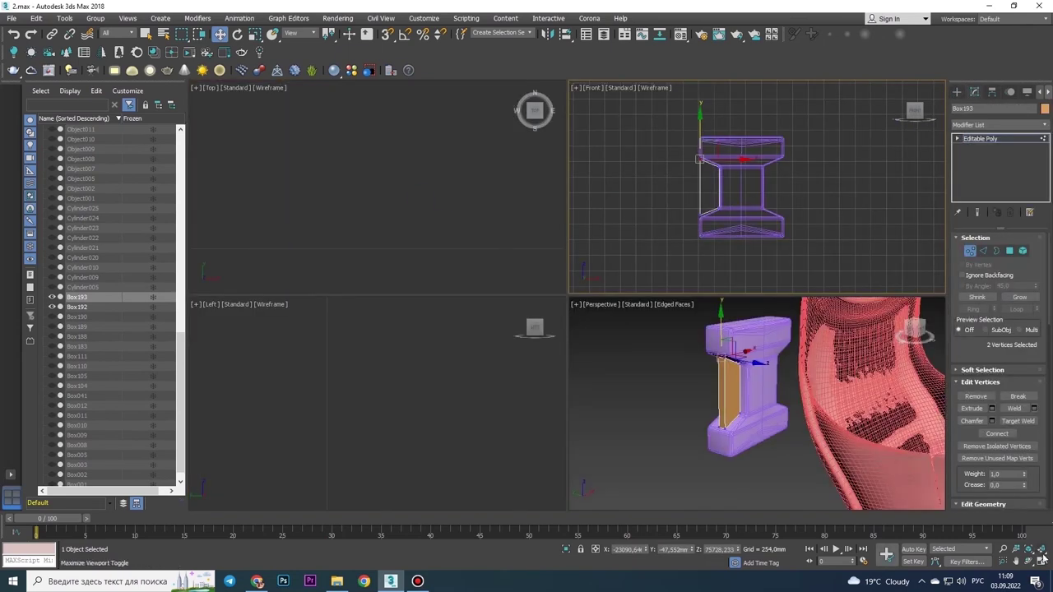
pyautogui.press('2')
pyautogui.hotkey('alt', 'w')
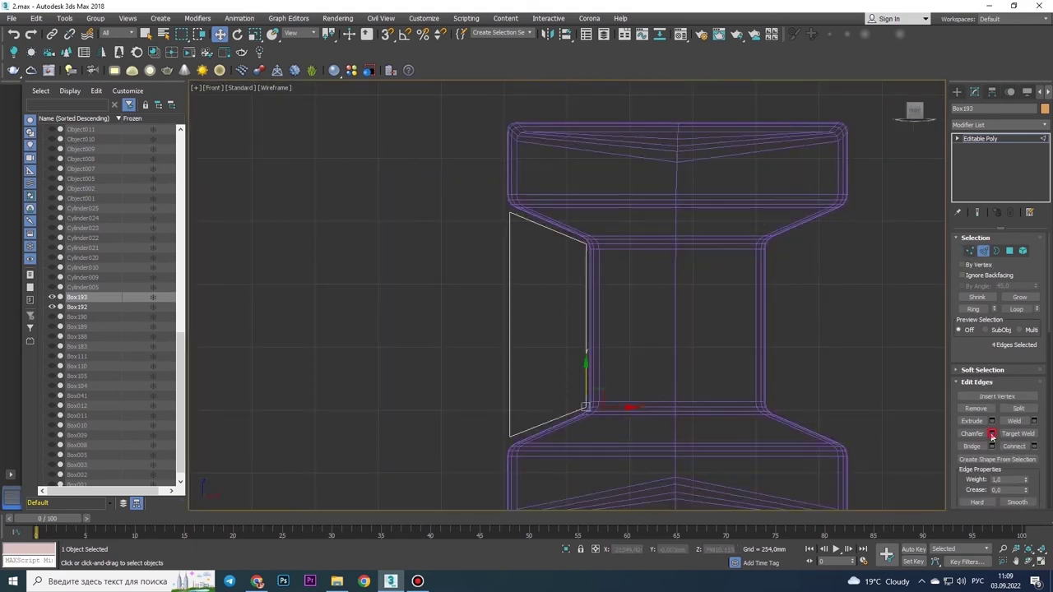
pyautogui.hotkey('alt', 'w')
pyautogui.hotkey('alt', 'w')
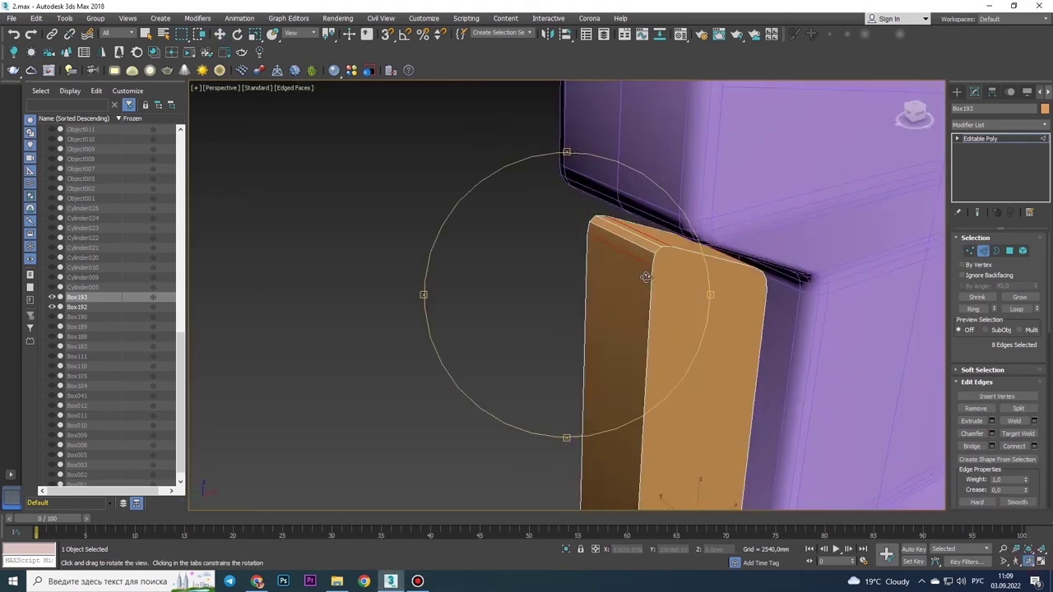
pyautogui.click(681, 257)
pyautogui.keyDown('alt'); pyautogui.moveTo(681, 257); pyautogui.dragTo(718, 395, button='middle'); pyautogui.keyUp('alt')
pyautogui.click(991, 434)
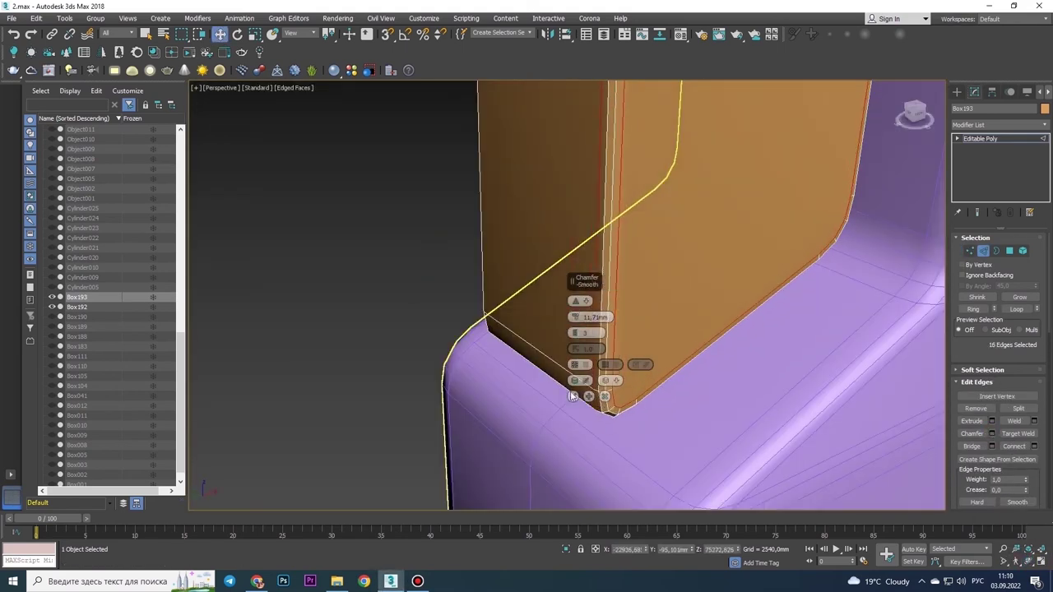
# Cut extra edges across the board from its top corner to its bottom edge
pyautogui.keyDown('alt'); pyautogui.moveTo(575, 354); pyautogui.dragTo(609, 271, button='middle'); pyautogui.keyUp('alt')
pyautogui.scroll(3, 609, 271)
pyautogui.scroll(-5, 999, 370)
pyautogui.click(1017, 429)
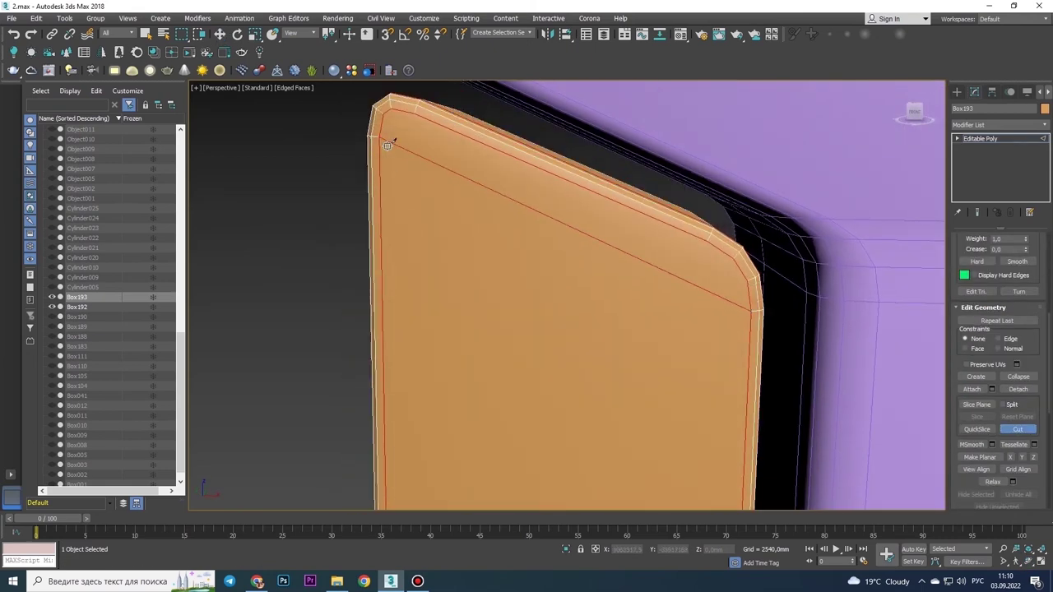
pyautogui.click(387, 145)
pyautogui.moveTo(387, 145)
pyautogui.keyDown('alt'); pyautogui.mouseDown(button='middle')
pyautogui.moveTo(722, 266)
pyautogui.moveTo(683, 160)
pyautogui.moveTo(620, 299)
pyautogui.mouseUp(button='middle'); pyautogui.keyUp('alt')
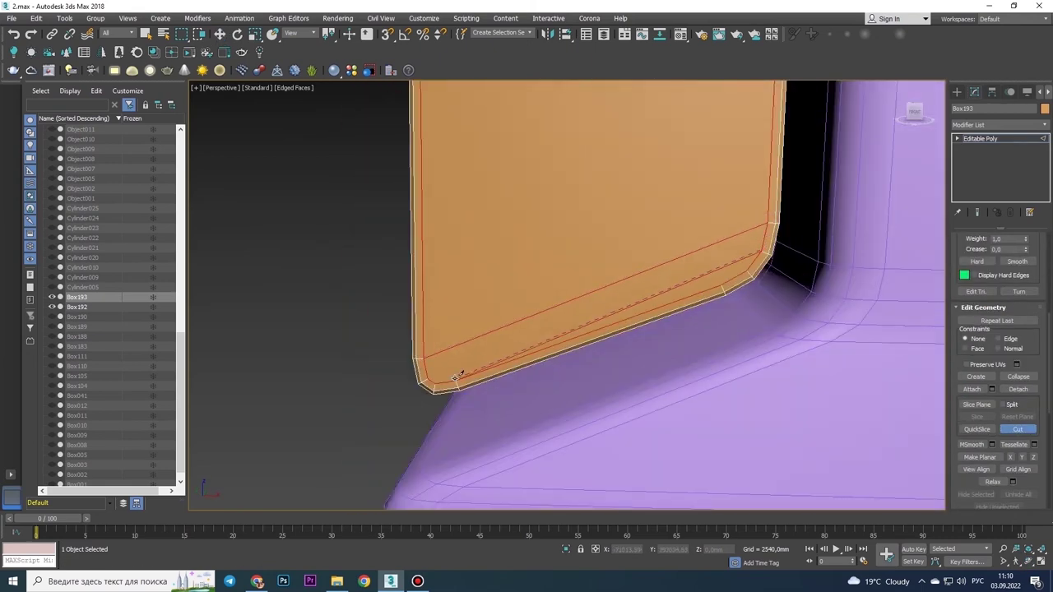
pyautogui.click(449, 315)
pyautogui.moveTo(449, 315)
pyautogui.keyDown('alt'); pyautogui.mouseDown(button='middle')
pyautogui.moveTo(568, 204)
pyautogui.moveTo(527, 418)
pyautogui.moveTo(536, 189)
pyautogui.moveTo(526, 411)
pyautogui.mouseUp(button='middle'); pyautogui.keyUp('alt')
pyautogui.click(535, 188)
pyautogui.press('w')
pyautogui.press('z')
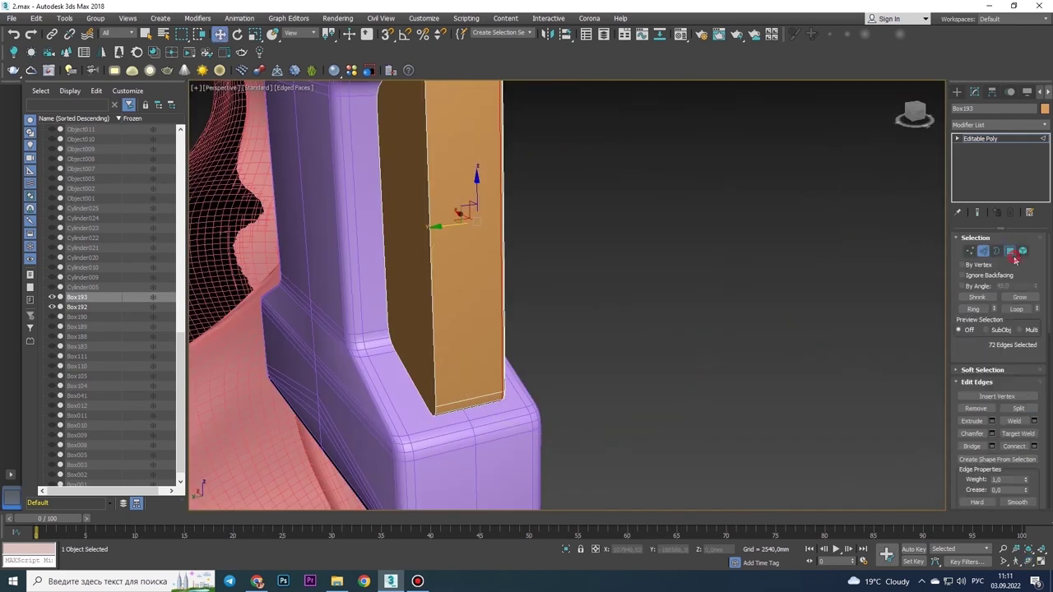
pyautogui.hotkey('alt', 'w')
# Mirror a copy of the side board and shorten it by moving its bottom and top vertices
pyautogui.click(548, 36)
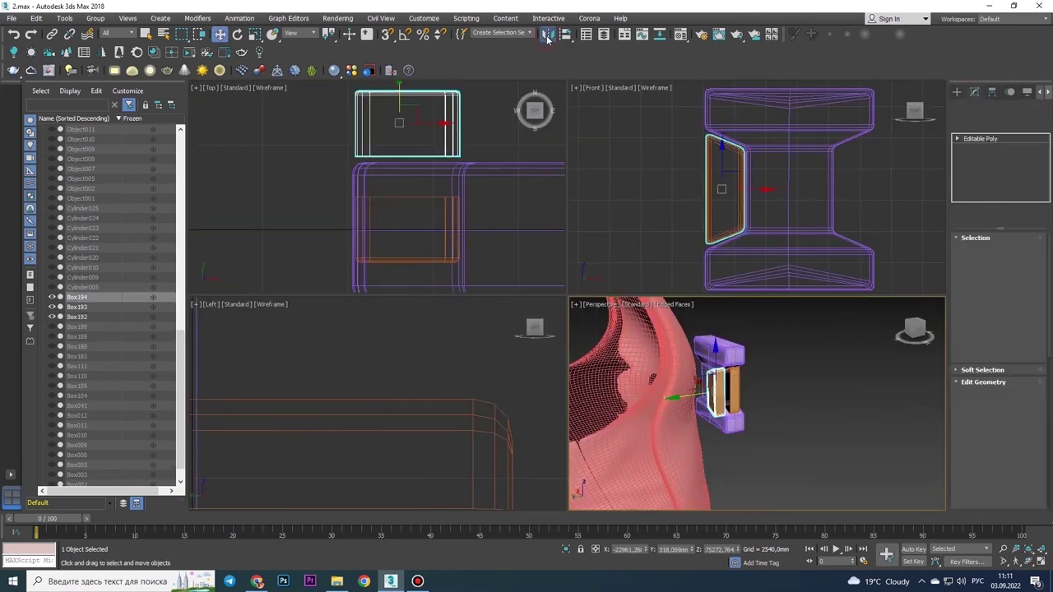
pyautogui.press('2')
pyautogui.hotkey('ctrl', 'a')
pyautogui.hotkey('alt', 'w')
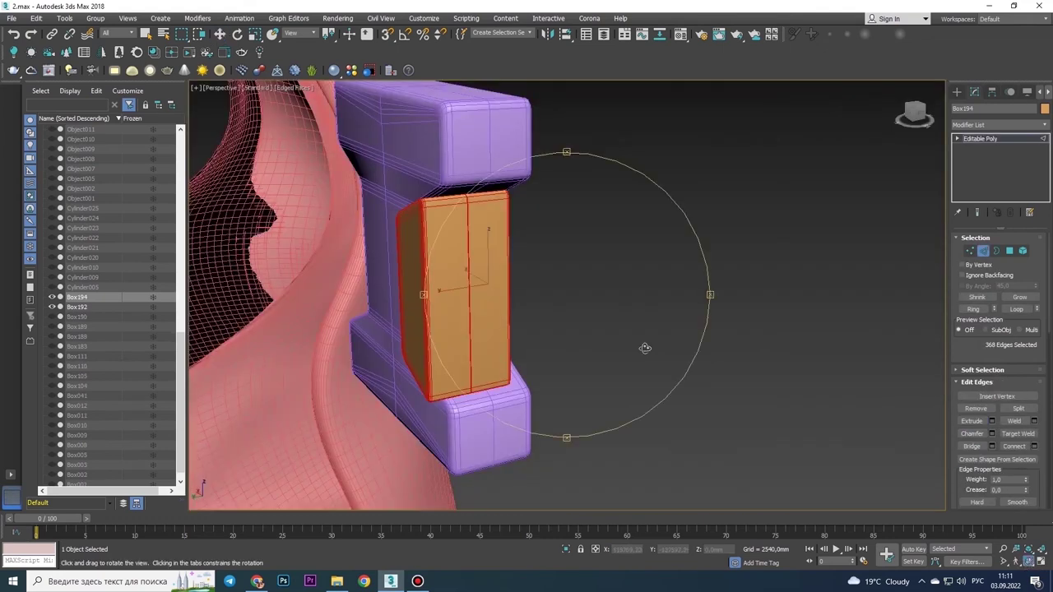
pyautogui.moveTo(403, 146)
pyautogui.keyDown('alt'); pyautogui.mouseDown(button='middle')
pyautogui.moveTo(417, 192)
pyautogui.moveTo(460, 247)
pyautogui.mouseUp(button='middle'); pyautogui.keyUp('alt')
pyautogui.press('t')
pyautogui.press('1')
pyautogui.moveTo(432, 154); pyautogui.dragTo(771, 233)
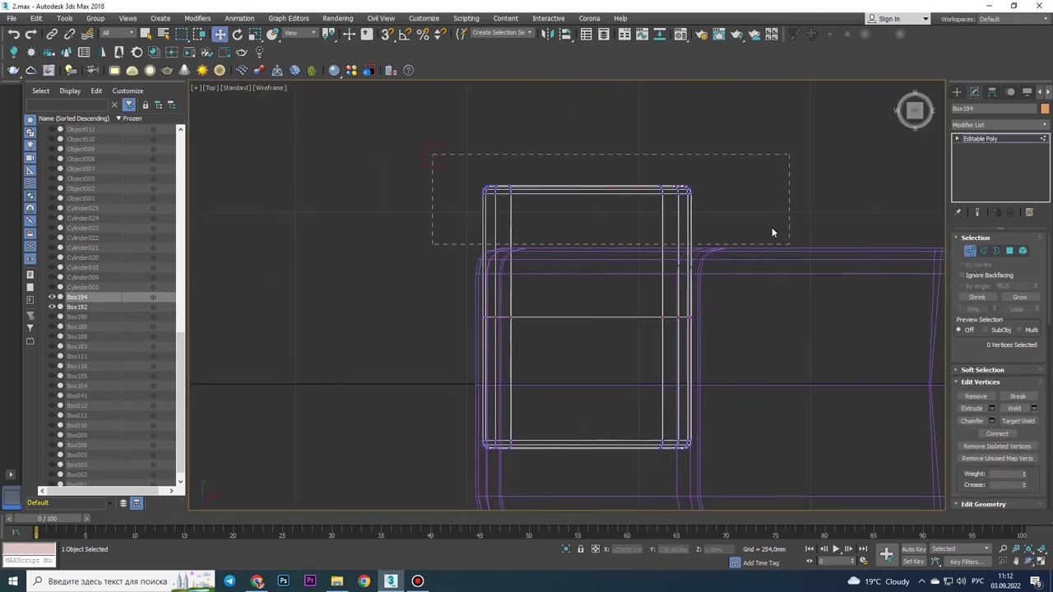
pyautogui.moveTo(594, 401); pyautogui.dragTo(571, 219)
pyautogui.press('1')
pyautogui.scroll(-2, 443, 208)
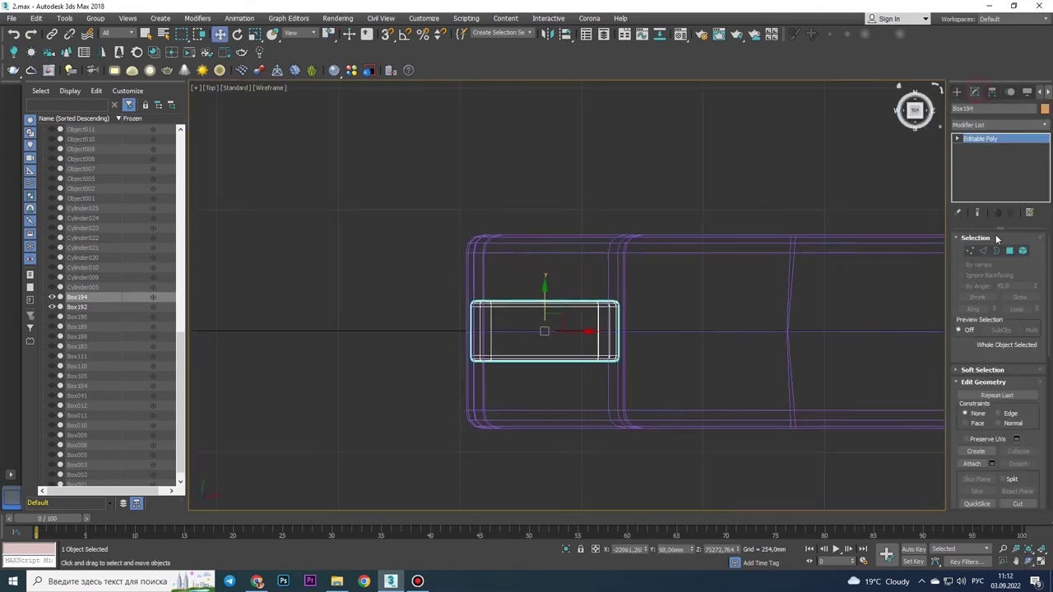
pyautogui.moveTo(545, 276); pyautogui.dragTo(545, 255)
# Make a rotated copy of the board as a tapered cap above the buckle
pyautogui.hotkey('alt', 'w')
pyautogui.hotkey('alt', 'q')
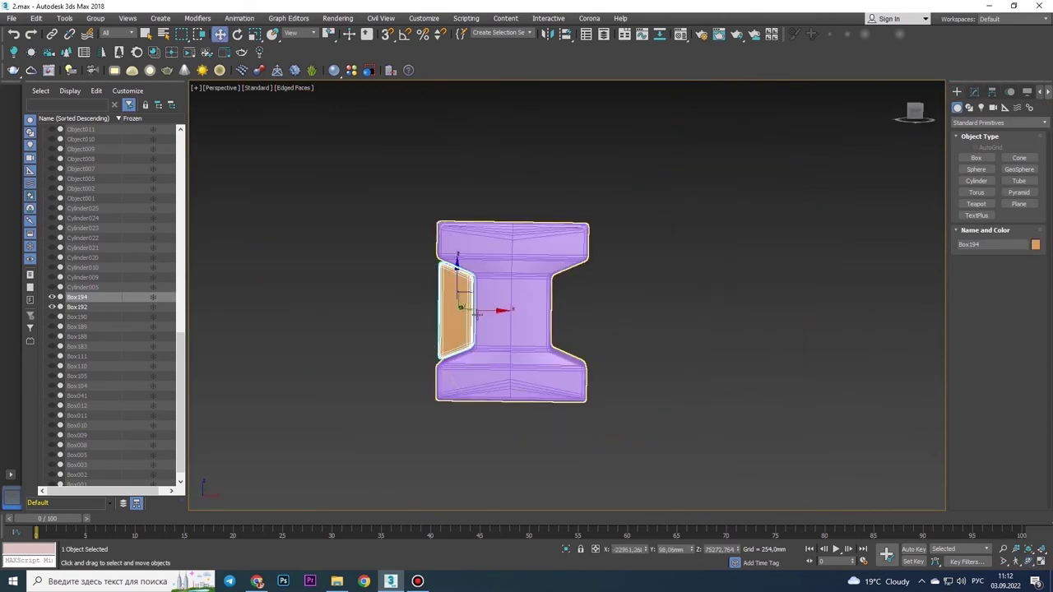
pyautogui.press('z')
pyautogui.scroll(-3, 603, 265)
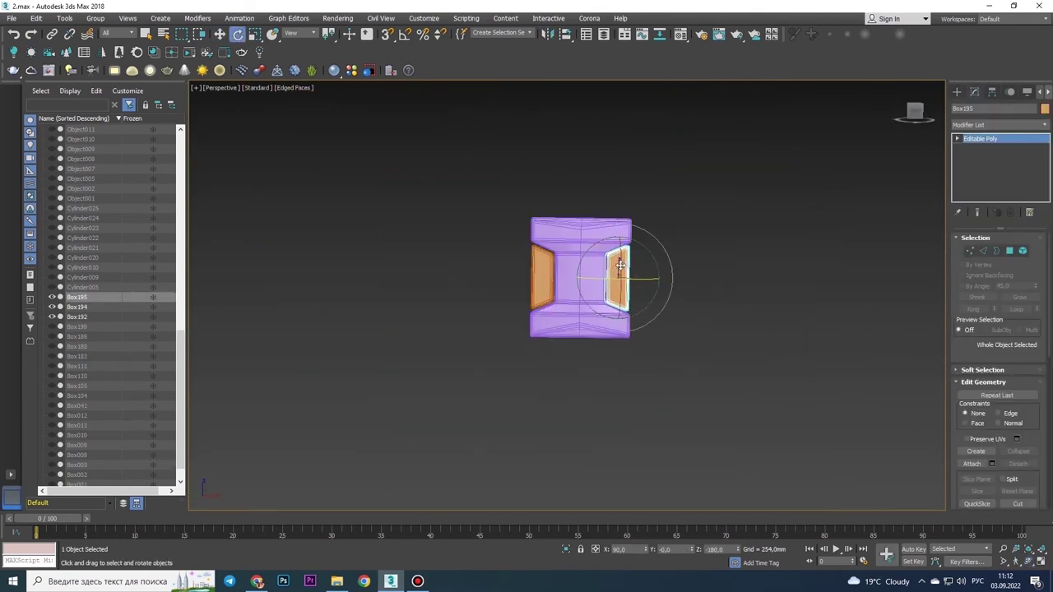
pyautogui.keyDown('shift'); pyautogui.moveTo(621, 264); pyautogui.dragTo(576, 214); pyautogui.keyUp('shift')
pyautogui.click(522, 336)
# Centre the buckle in the front view and select the Box195 and Box192 pieces
pyautogui.press('f')
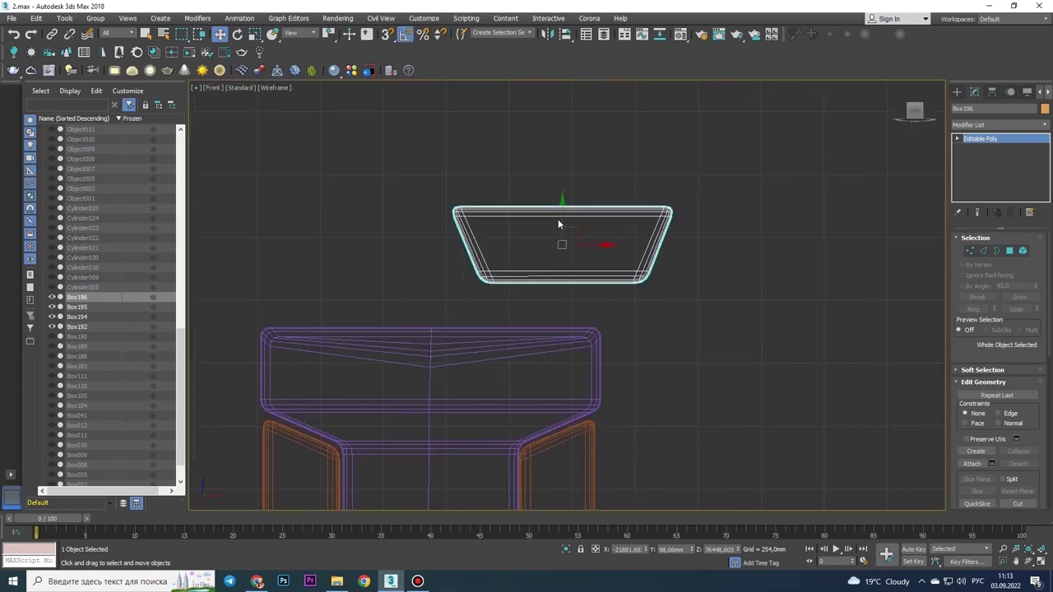
pyautogui.scroll(-3, 313, 325)
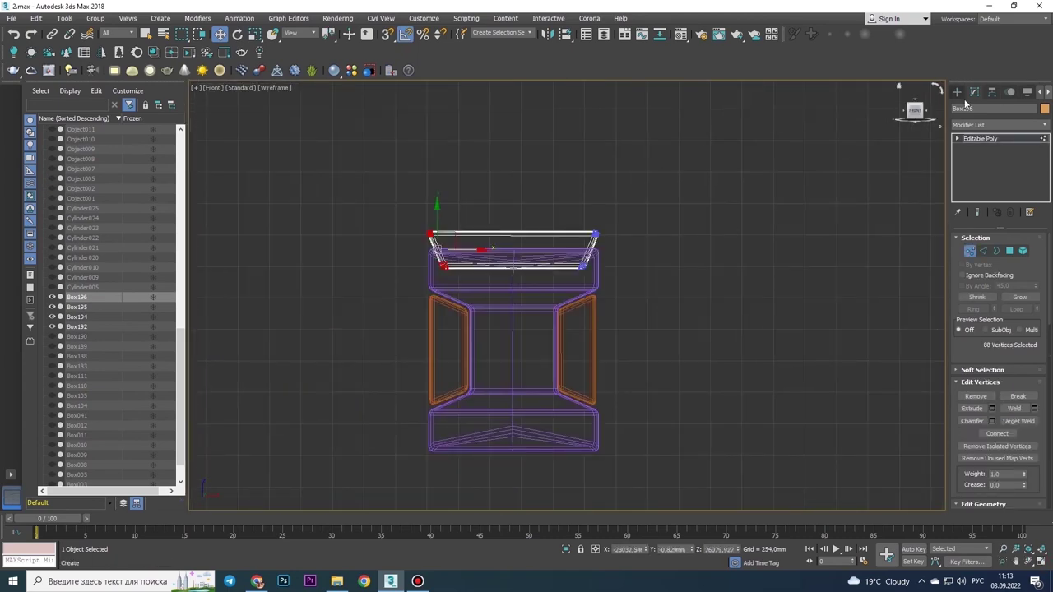
pyautogui.moveTo(501, 415); pyautogui.dragTo(508, 345, button='middle')
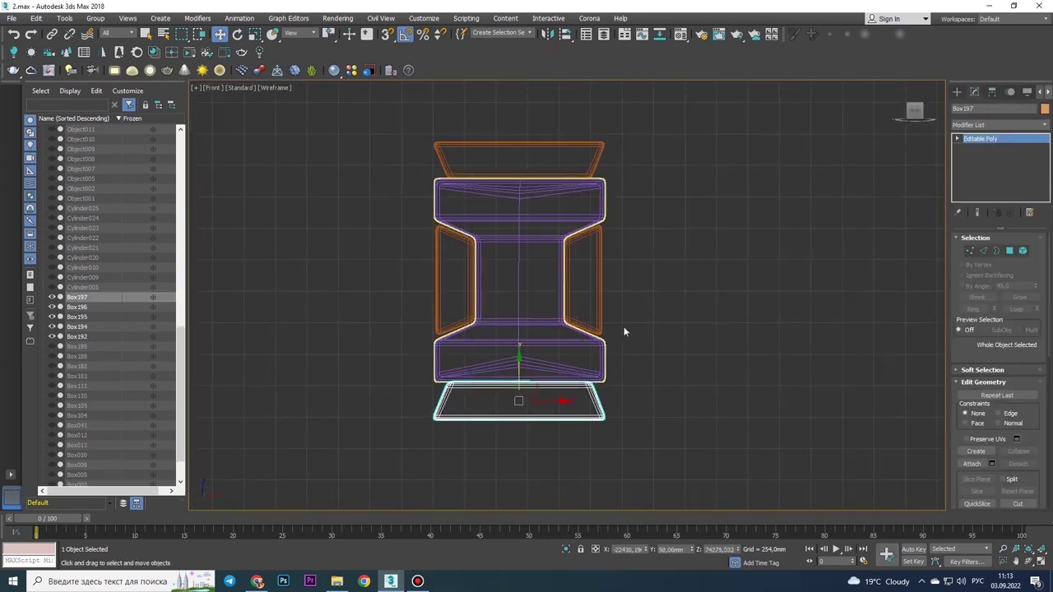
pyautogui.scroll(3, 625, 280)
pyautogui.scroll(-4, 409, 281)
pyautogui.scroll(-2, 410, 282)
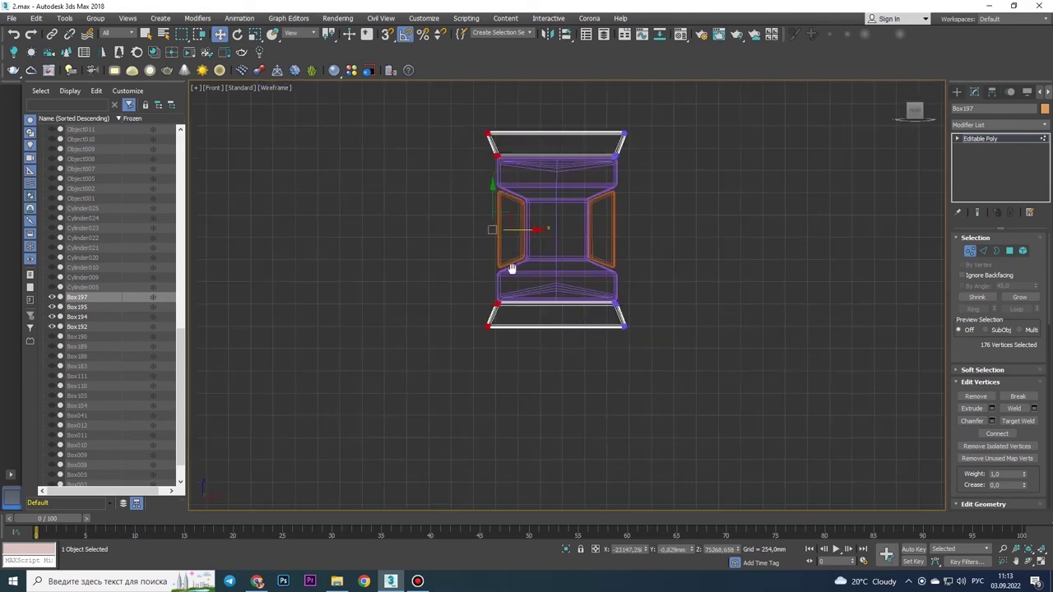
pyautogui.moveTo(545, 257); pyautogui.dragTo(613, 290, button='middle')
pyautogui.click(612, 289)
pyautogui.scroll(2, 645, 301)
pyautogui.hotkey('alt', 'w')
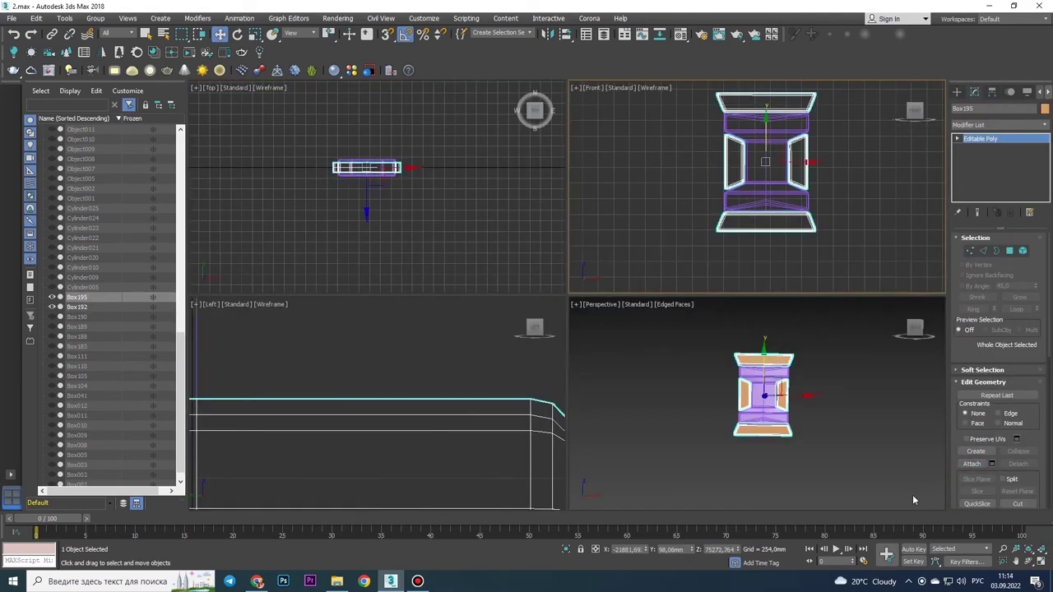
pyautogui.hotkey('alt', 'w')
pyautogui.keyDown('alt'); pyautogui.moveTo(625, 346); pyautogui.dragTo(658, 325, button='middle'); pyautogui.keyUp('alt')
pyautogui.scroll(-3, 658, 325)
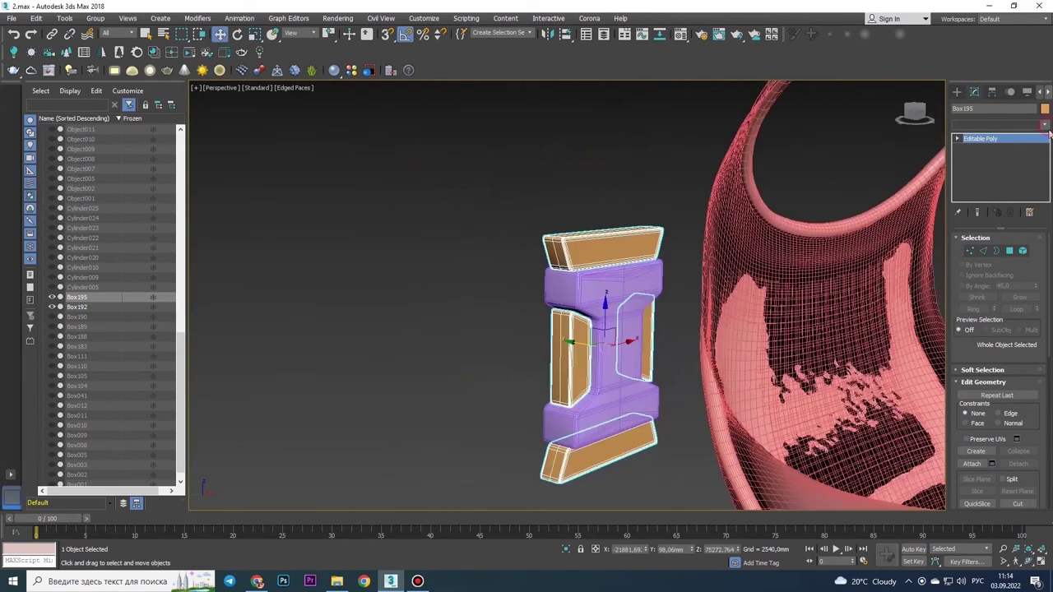
pyautogui.click(658, 325)
pyautogui.scroll(3, 658, 325)
# Convert the smoothed Box192 to Editable Poly and add Box195 to the selection
pyautogui.scroll(2, 625, 247)
pyautogui.rightClick(617, 165)
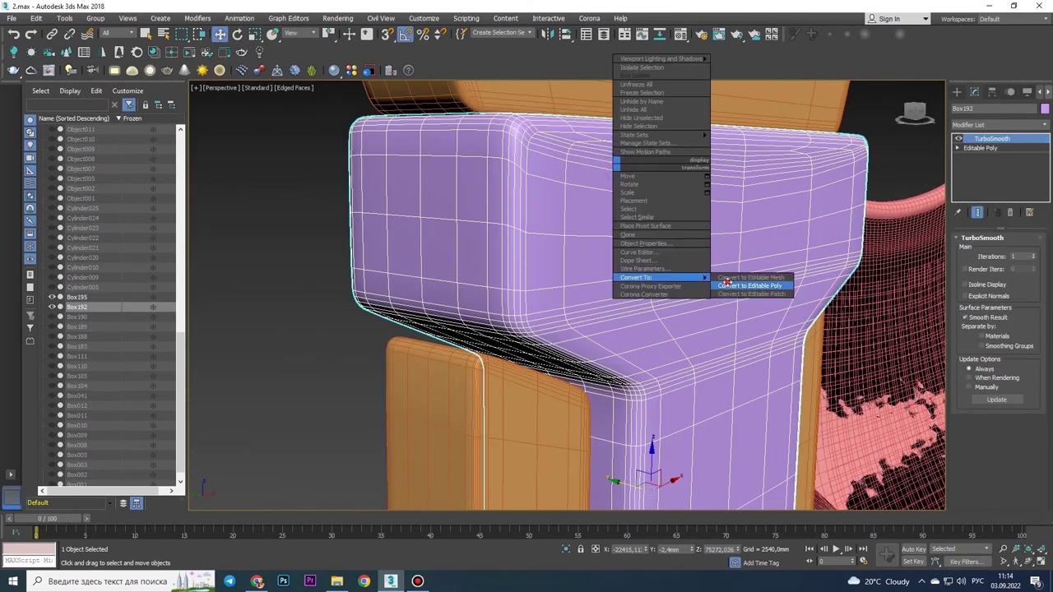
pyautogui.click(740, 277)
pyautogui.press('z')
pyautogui.keyDown('ctrl'); pyautogui.click(580, 312); pyautogui.keyUp('ctrl')
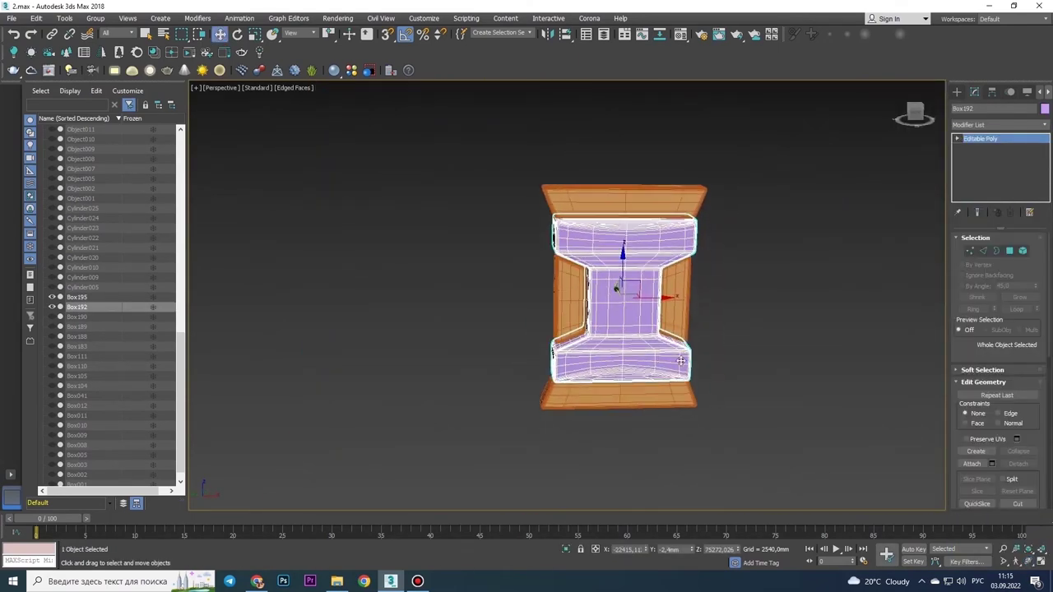
pyautogui.scroll(-5, 576, 319)
# Drag a material from the Material Editor onto both buckle pieces
pyautogui.press('m')
pyautogui.moveTo(863, 110); pyautogui.dragTo(547, 319)
pyautogui.click(537, 332)
pyautogui.press('z')
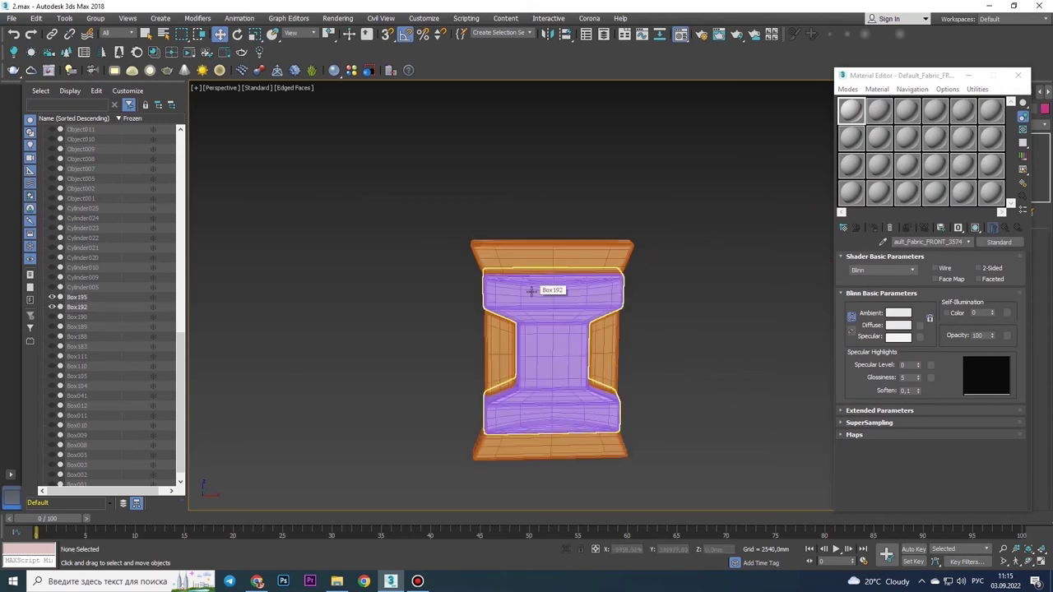
pyautogui.press('m')
pyautogui.scroll(-3, 740, 206)
pyautogui.keyDown('alt'); pyautogui.moveTo(740, 206); pyautogui.dragTo(400, 247, button='middle'); pyautogui.keyUp('alt')
# Detach the pieces' polygons as separate objects, including Object416
pyautogui.press('4')
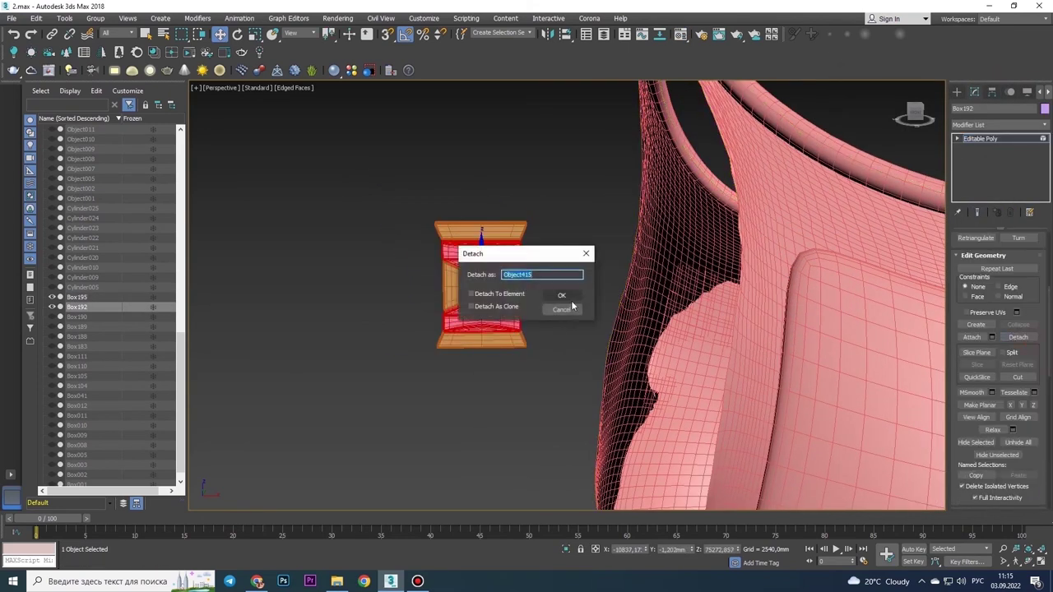
pyautogui.click(562, 295)
pyautogui.click(481, 329)
pyautogui.press('4')
pyautogui.click(1017, 341)
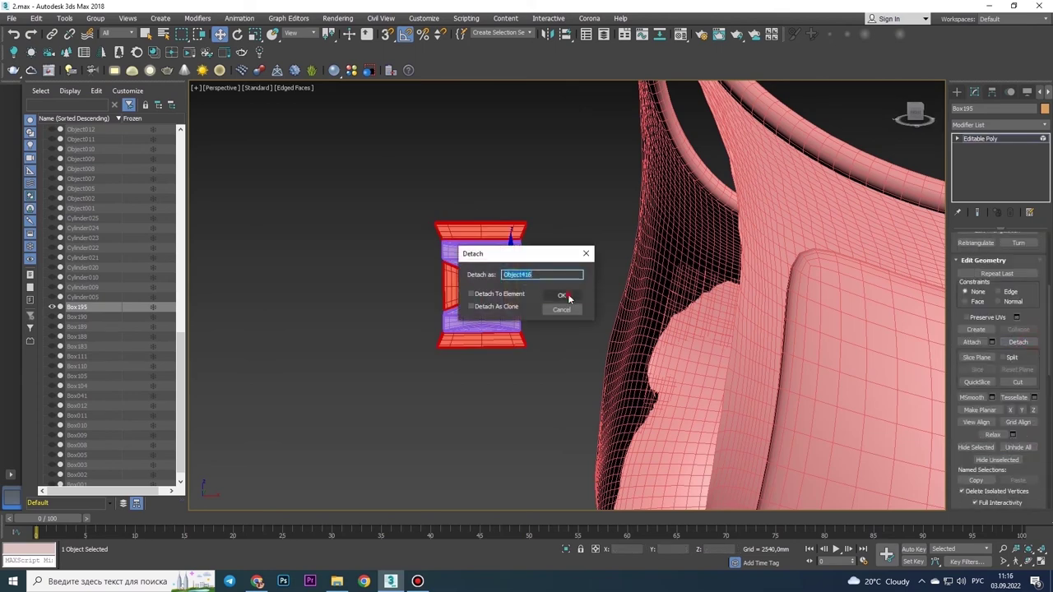
pyautogui.click(568, 297)
# Apply the material to the detached buckle, then select all its pieces with edges shown
pyautogui.press('m')
pyautogui.moveTo(862, 111); pyautogui.dragTo(526, 321)
pyautogui.click(510, 310)
pyautogui.press('m')
pyautogui.click(428, 241)
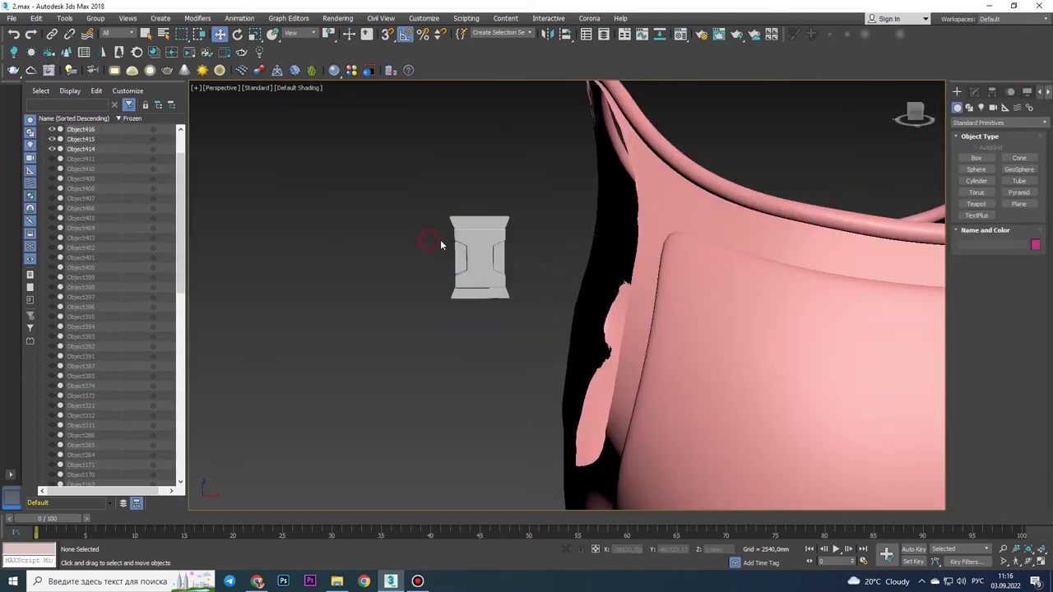
pyautogui.press('F4')
pyautogui.moveTo(369, 184); pyautogui.dragTo(505, 266)
pyautogui.scroll(-3, 647, 302)
# Rotate and move the buckle up onto the tank top's shoulder strap
pyautogui.click(1043, 563)
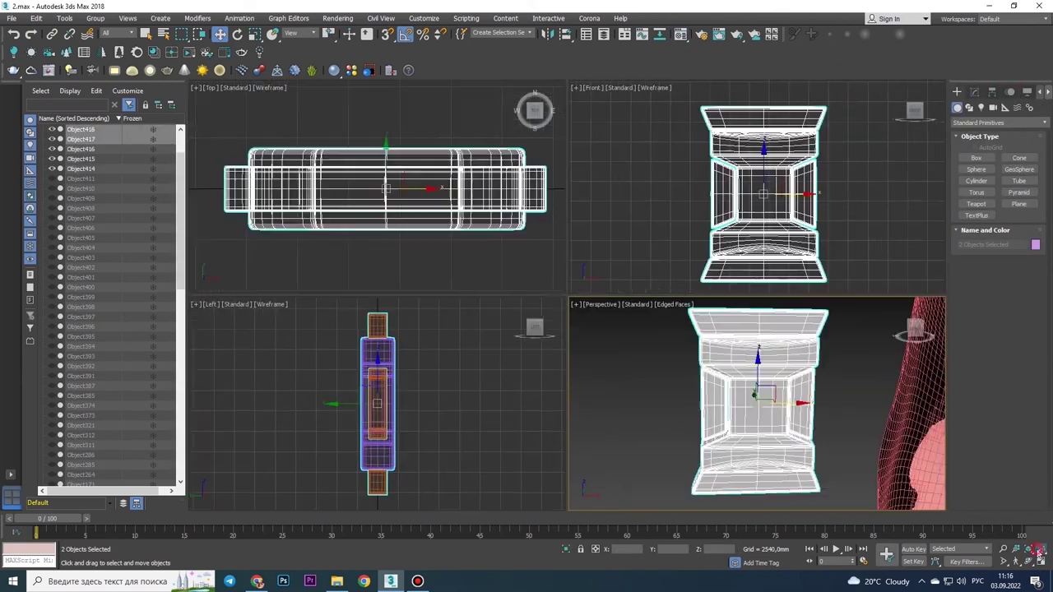
pyautogui.hotkey('alt', 'w')
pyautogui.press('e')
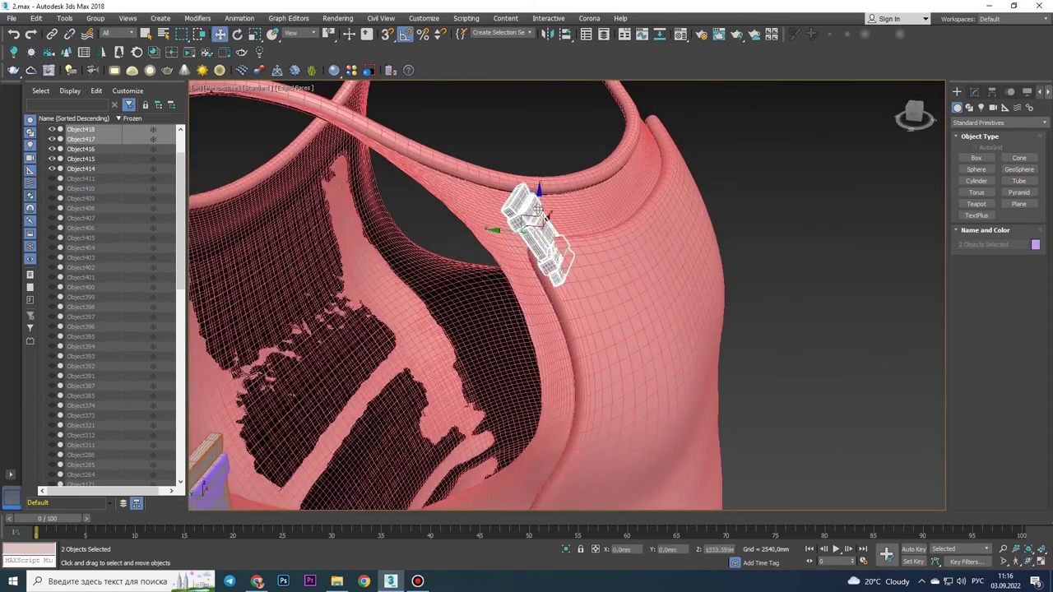
pyautogui.keyDown('alt'); pyautogui.moveTo(543, 215); pyautogui.dragTo(552, 285, button='middle'); pyautogui.keyUp('alt')
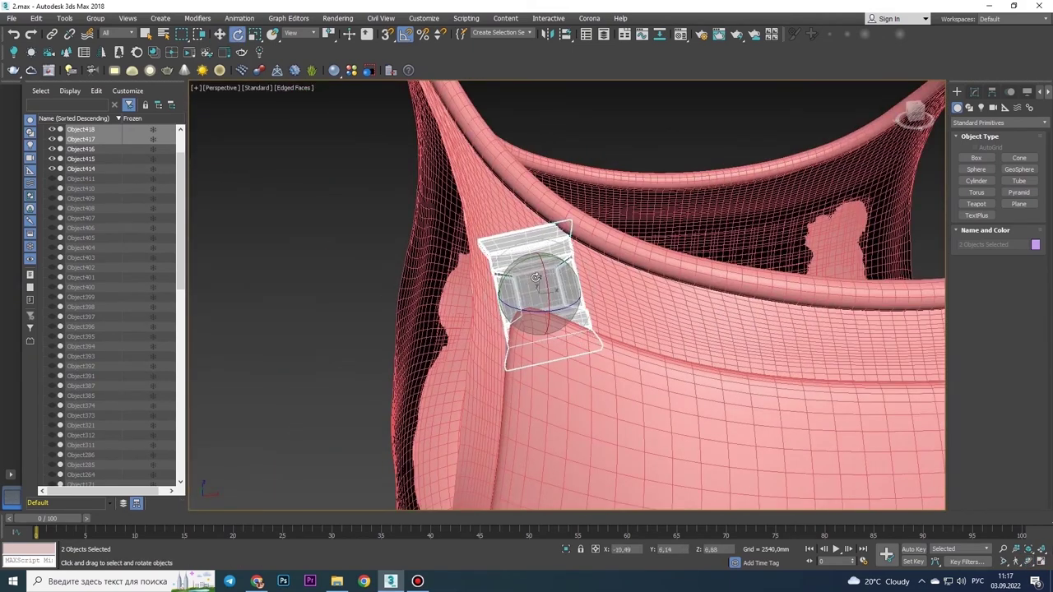
pyautogui.press('w')
pyautogui.moveTo(535, 277); pyautogui.dragTo(515, 255)
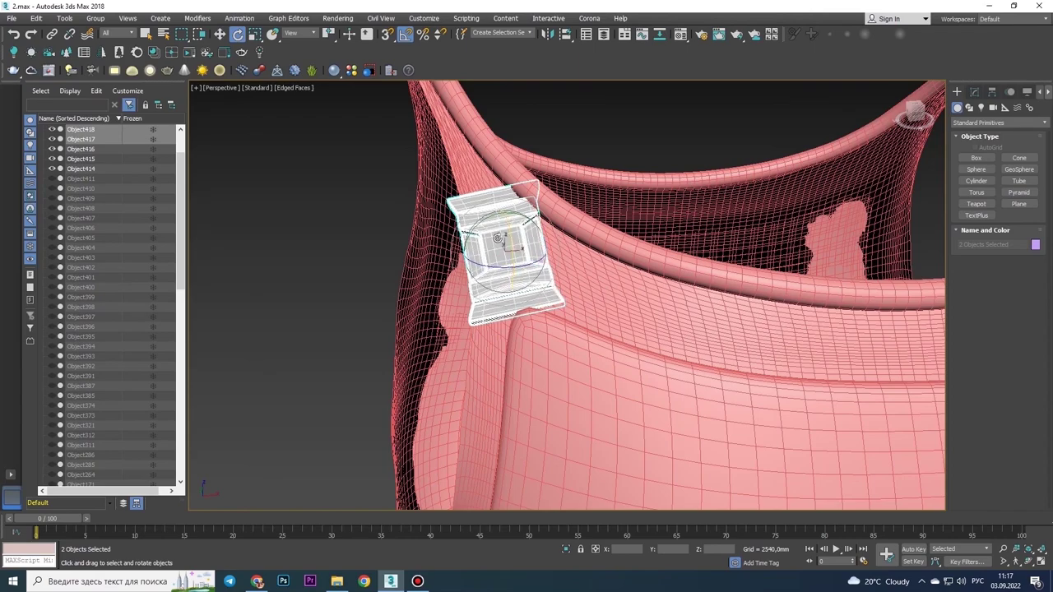
pyautogui.press('z')
# Shift-drag a copy of the buckle across to the opposite shoulder
pyautogui.scroll(-5, 565, 290)
pyautogui.keyDown('alt'); pyautogui.moveTo(556, 274); pyautogui.dragTo(682, 423, button='middle'); pyautogui.keyUp('alt')
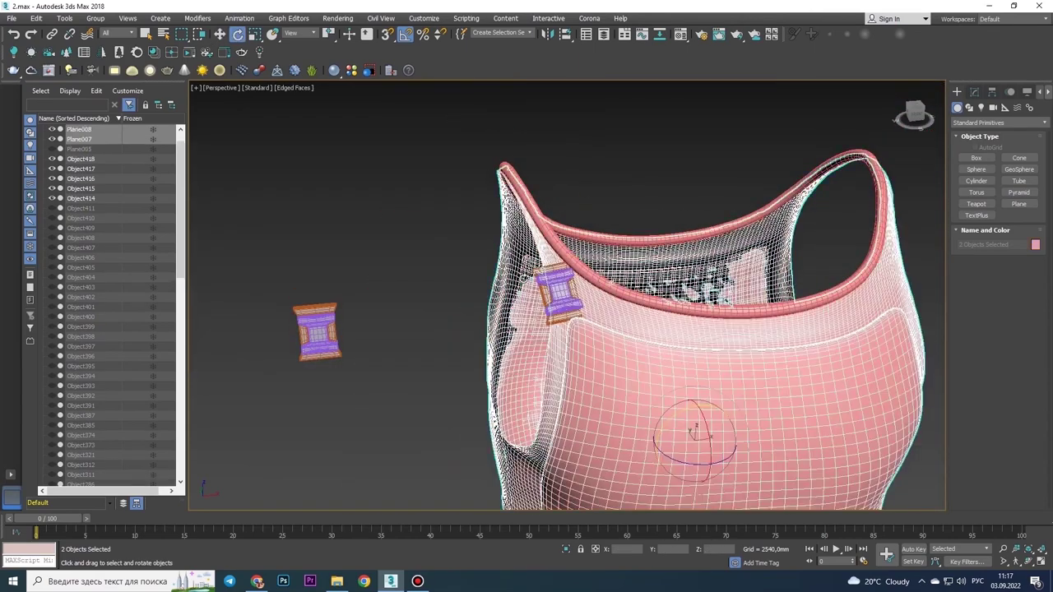
pyautogui.press('z')
pyautogui.keyDown('alt'); pyautogui.moveTo(564, 282); pyautogui.dragTo(670, 282, button='middle'); pyautogui.keyUp('alt')
pyautogui.press('w')
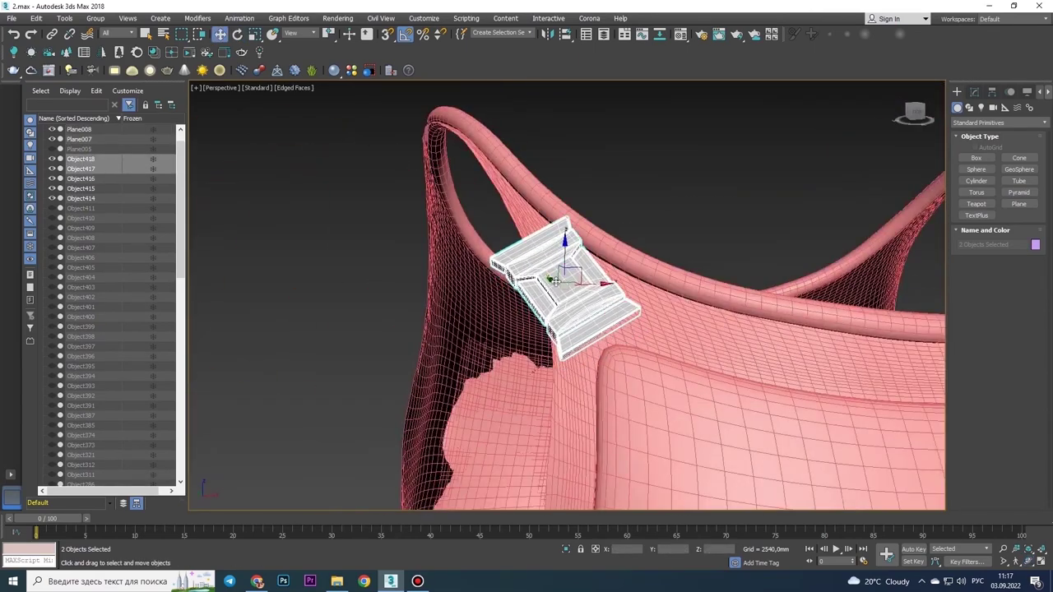
pyautogui.moveTo(556, 280)
pyautogui.keyDown('alt'); pyautogui.mouseDown(button='middle')
pyautogui.moveTo(527, 296)
pyautogui.moveTo(576, 296)
pyautogui.mouseUp(button='middle'); pyautogui.keyUp('alt')
# Mirror the buckle copy on the Y axis and clone the buckle pair
pyautogui.click(547, 34)
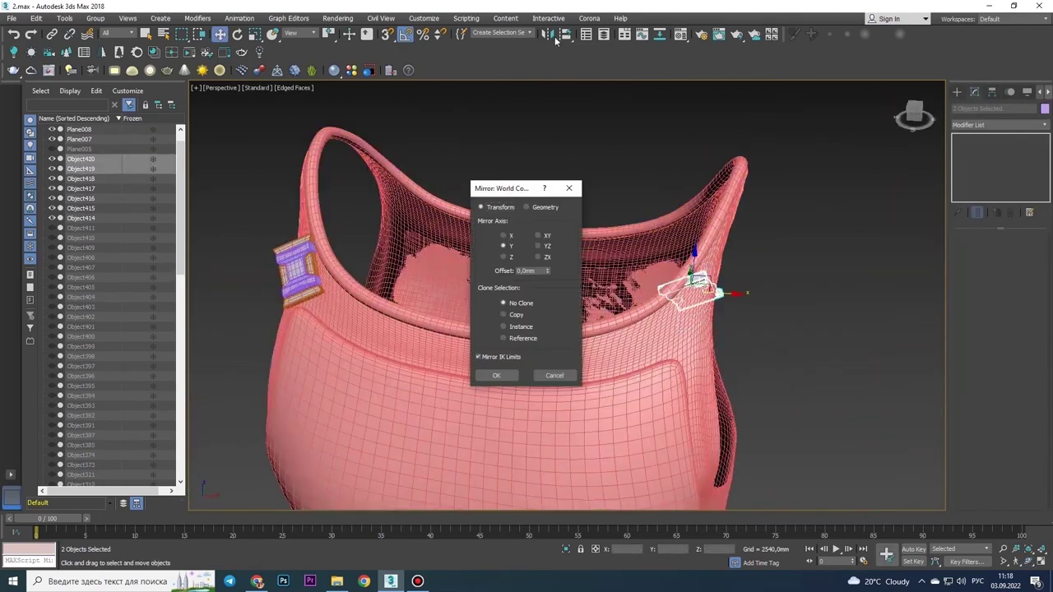
pyautogui.click(496, 375)
pyautogui.moveTo(496, 375)
pyautogui.keyDown('alt'); pyautogui.mouseDown(button='middle')
pyautogui.moveTo(526, 289)
pyautogui.moveTo(461, 289)
pyautogui.mouseUp(button='middle'); pyautogui.keyUp('alt')
pyautogui.click(547, 33)
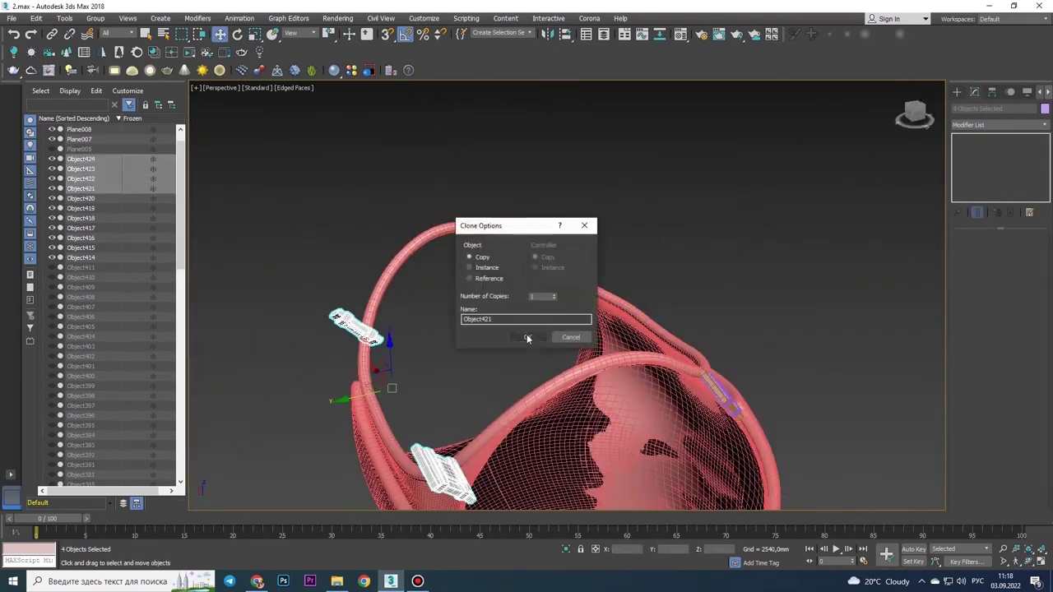
pyautogui.keyDown('alt'); pyautogui.moveTo(526, 290); pyautogui.dragTo(509, 243, button='middle'); pyautogui.keyUp('alt')
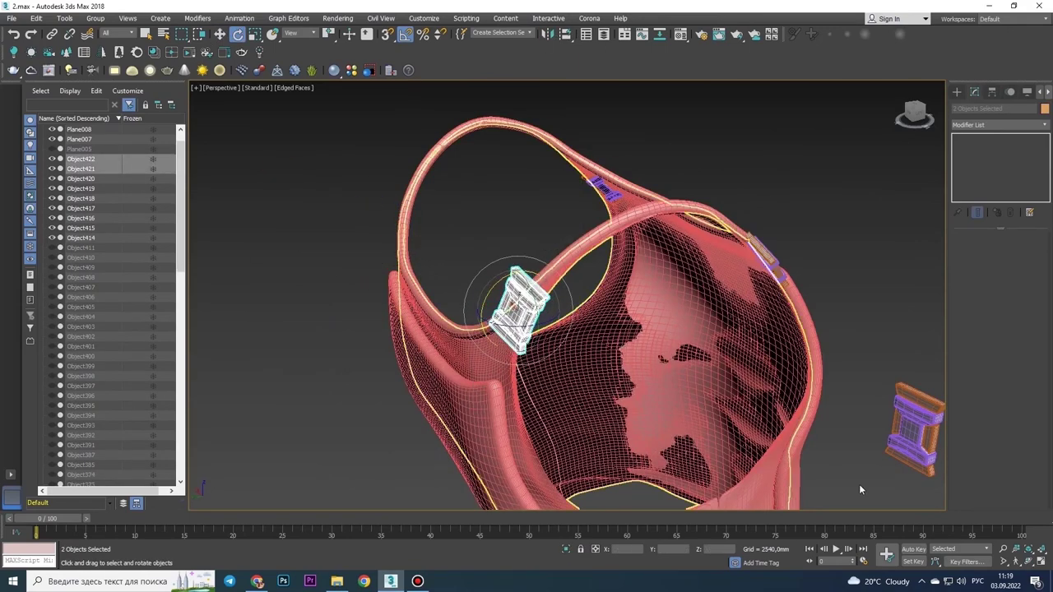
# Move and rotate the cloned buckles onto the front and back shoulder straps
pyautogui.press('w')
pyautogui.moveTo(860, 489)
pyautogui.keyDown('alt'); pyautogui.mouseDown(button='middle')
pyautogui.moveTo(447, 352)
pyautogui.moveTo(623, 365)
pyautogui.moveTo(552, 322)
pyautogui.moveTo(326, 317)
pyautogui.mouseUp(button='middle'); pyautogui.keyUp('alt')
pyautogui.click(496, 375)
pyautogui.moveTo(506, 367)
pyautogui.keyDown('alt'); pyautogui.mouseDown(button='middle')
pyautogui.moveTo(581, 310)
pyautogui.moveTo(572, 343)
pyautogui.moveTo(526, 329)
pyautogui.moveTo(608, 313)
pyautogui.moveTo(625, 247)
pyautogui.mouseUp(button='middle'); pyautogui.keyUp('alt')
pyautogui.press('e')
pyautogui.press('w')
pyautogui.scroll(-5, 573, 343)
pyautogui.scroll(5, 527, 329)
pyautogui.click(956, 92)
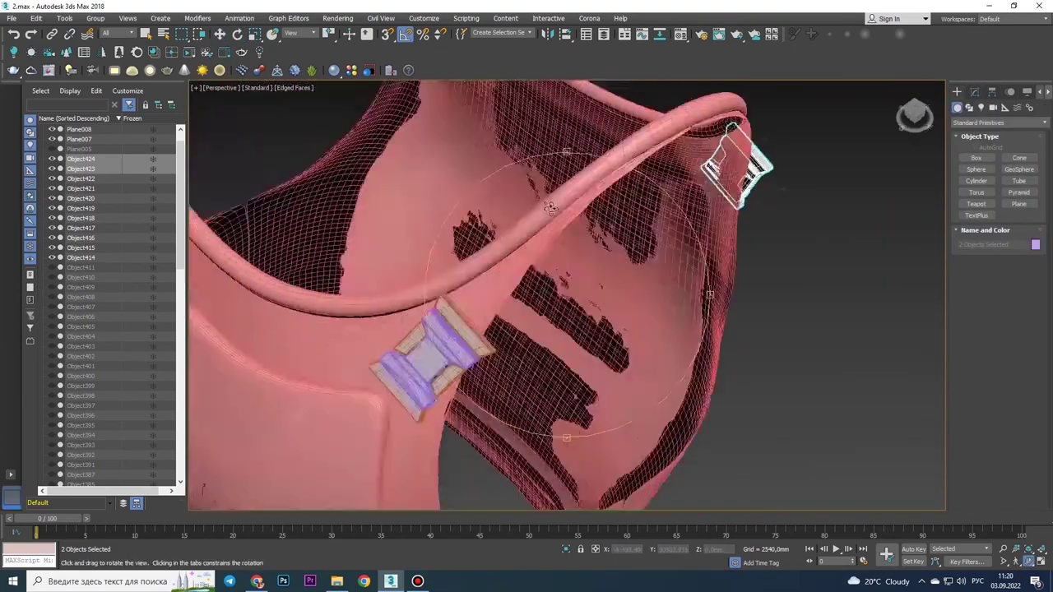
# Select the strap object Object425 and enter its polygon level
pyautogui.click(640, 139)
pyautogui.scroll(-5, 640, 139)
pyautogui.scroll(5, 640, 139)
pyautogui.click(640, 139)
pyautogui.scroll(5, 640, 139)
pyautogui.scroll(-5, 640, 139)
pyautogui.press('4')
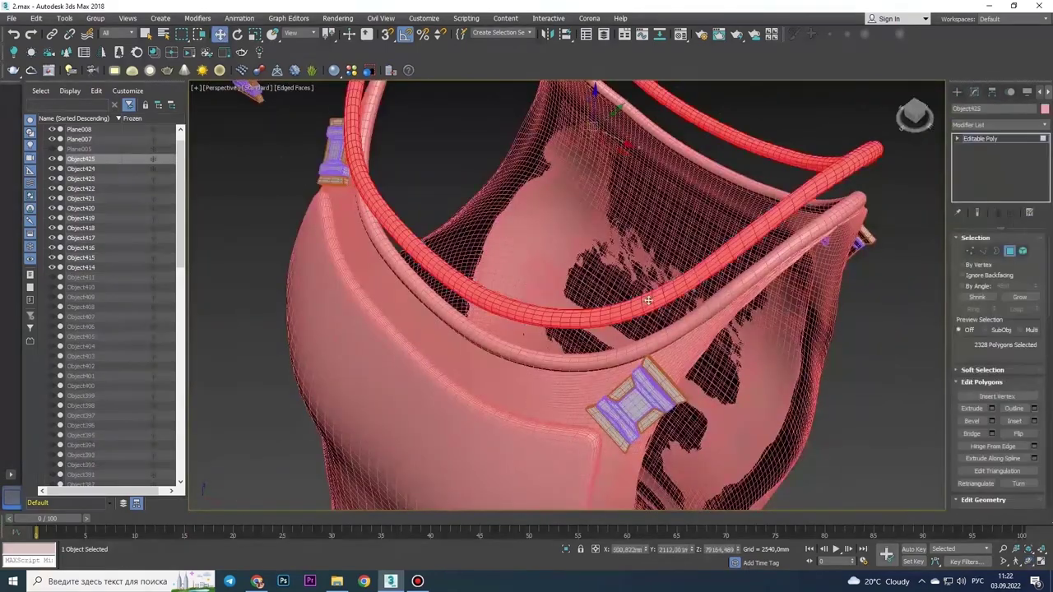
pyautogui.moveTo(640, 139)
pyautogui.keyDown('alt'); pyautogui.mouseDown(button='middle')
pyautogui.moveTo(650, 355)
pyautogui.moveTo(649, 313)
pyautogui.moveTo(362, 384)
pyautogui.mouseUp(button='middle'); pyautogui.keyUp('alt')
pyautogui.scroll(5, 649, 355)
pyautogui.scroll(-5, 650, 355)
# Select a band of strap polygons near the buckle and clone it as a new piece
pyautogui.press('5')
pyautogui.scroll(5, 650, 313)
pyautogui.click(650, 306)
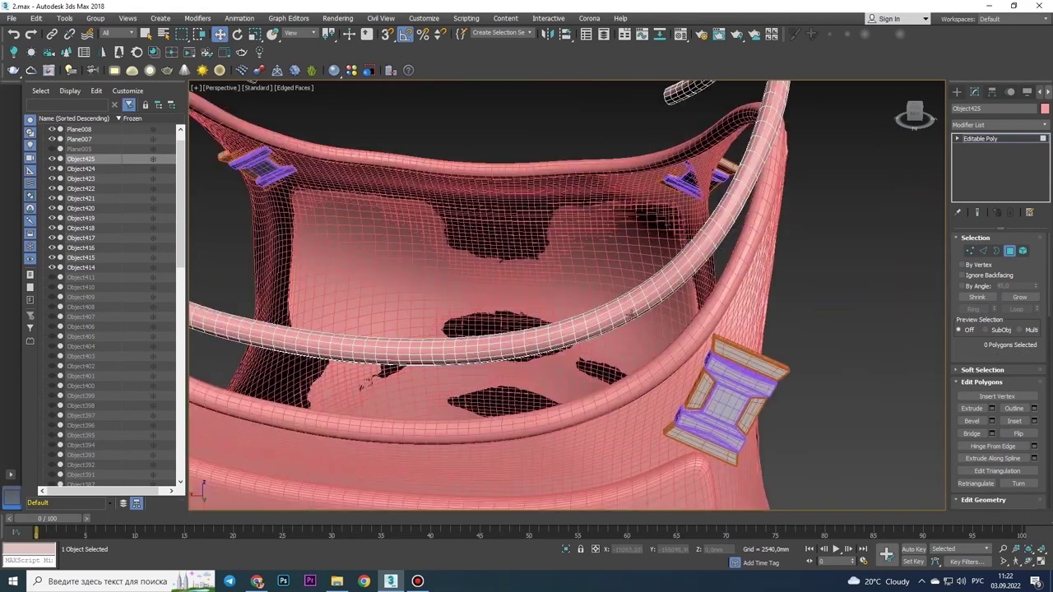
pyautogui.scroll(-5, 791, 320)
pyautogui.keyDown('alt'); pyautogui.moveTo(791, 320); pyautogui.dragTo(652, 278, button='middle'); pyautogui.keyUp('alt')
pyautogui.click(653, 273)
pyautogui.keyDown('shift'); pyautogui.moveTo(652, 278); pyautogui.dragTo(650, 294); pyautogui.keyUp('shift')
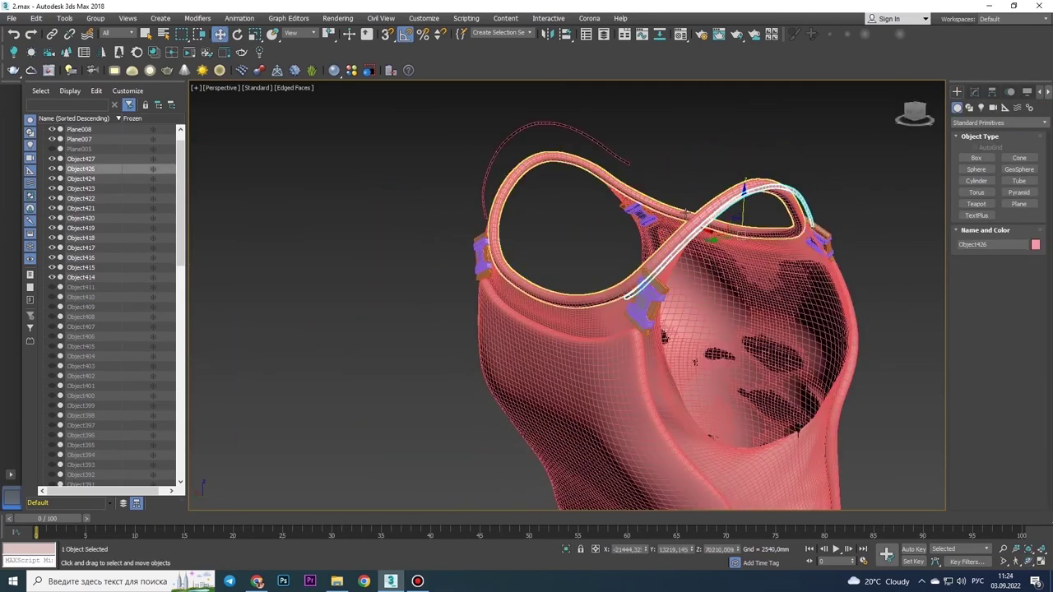
pyautogui.keyDown('alt'); pyautogui.moveTo(685, 212); pyautogui.dragTo(518, 325, button='middle'); pyautogui.keyUp('alt')
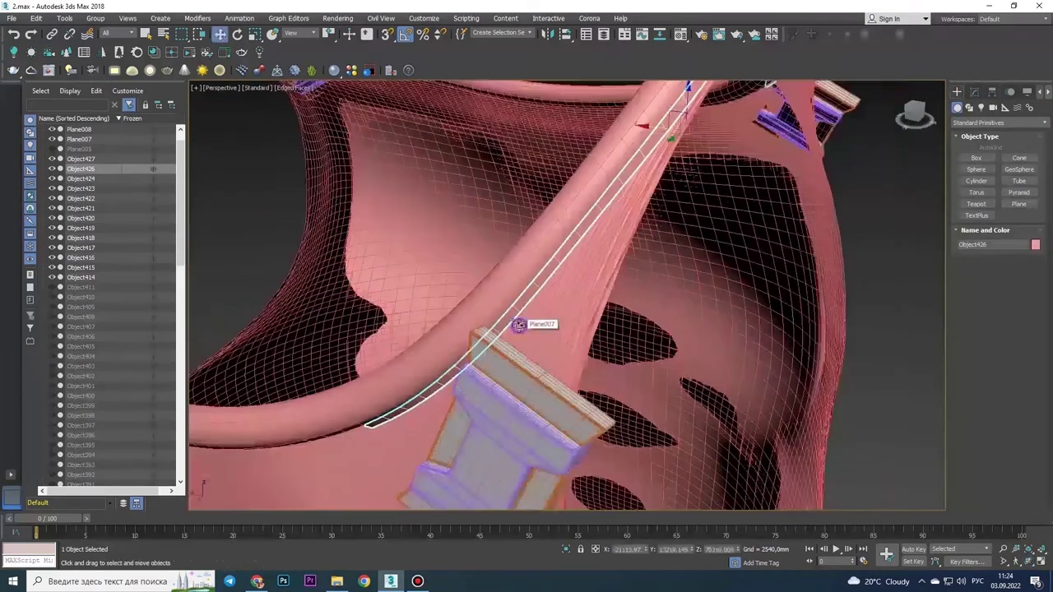
# Add a Shell modifier to thicken the new strap piece
pyautogui.click(974, 92)
pyautogui.keyDown('alt'); pyautogui.moveTo(465, 370); pyautogui.dragTo(526, 271, button='middle'); pyautogui.keyUp('alt')
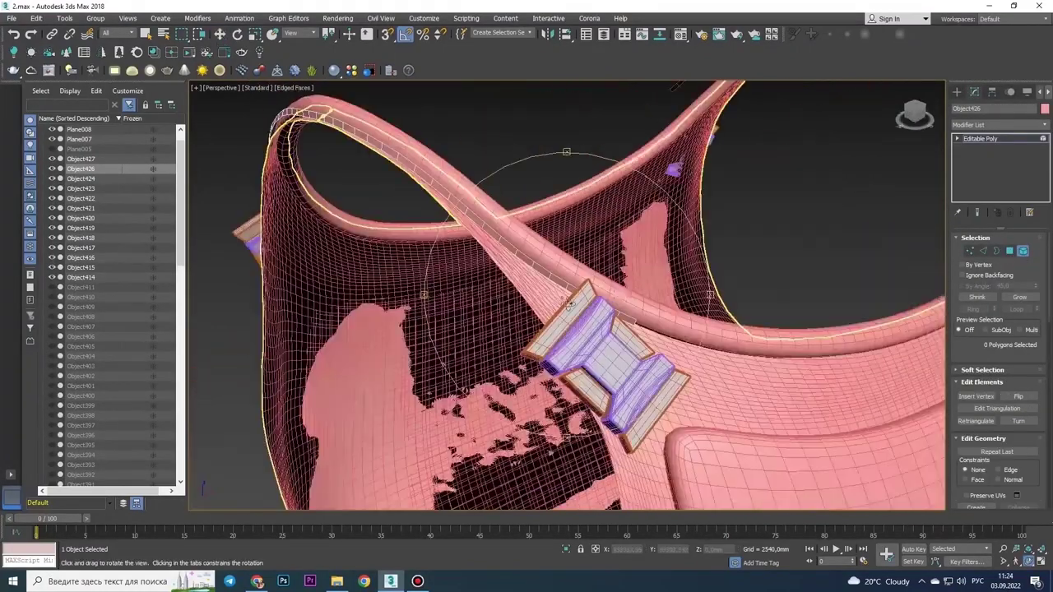
pyautogui.click(999, 124)
pyautogui.click(932, 158)
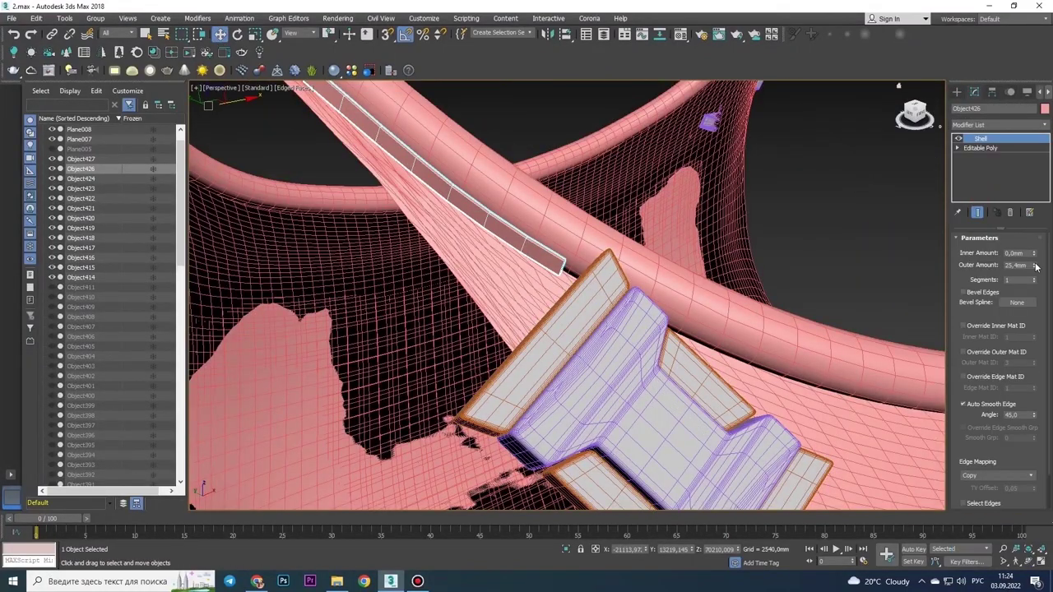
pyautogui.press('z')
pyautogui.scroll(4, 567, 271)
# Select additional strap faces along the loop over the shoulder
pyautogui.click(1009, 252)
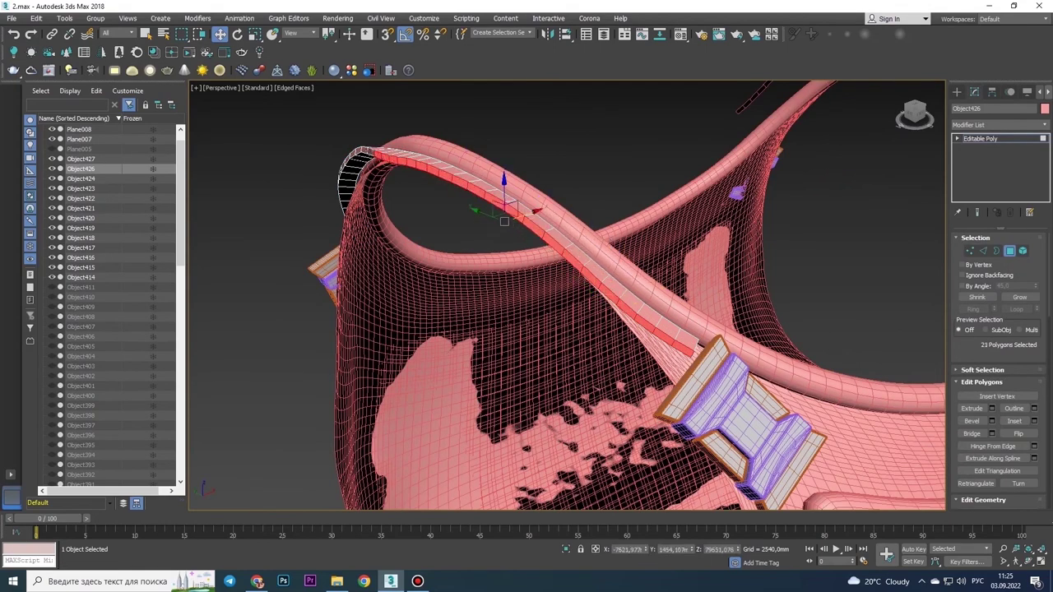
pyautogui.keyDown('alt'); pyautogui.moveTo(504, 220); pyautogui.dragTo(548, 247, button='middle'); pyautogui.keyUp('alt')
pyautogui.keyDown('ctrl'); pyautogui.click(591, 293); pyautogui.keyUp('ctrl')
pyautogui.scroll(1, 584, 296)
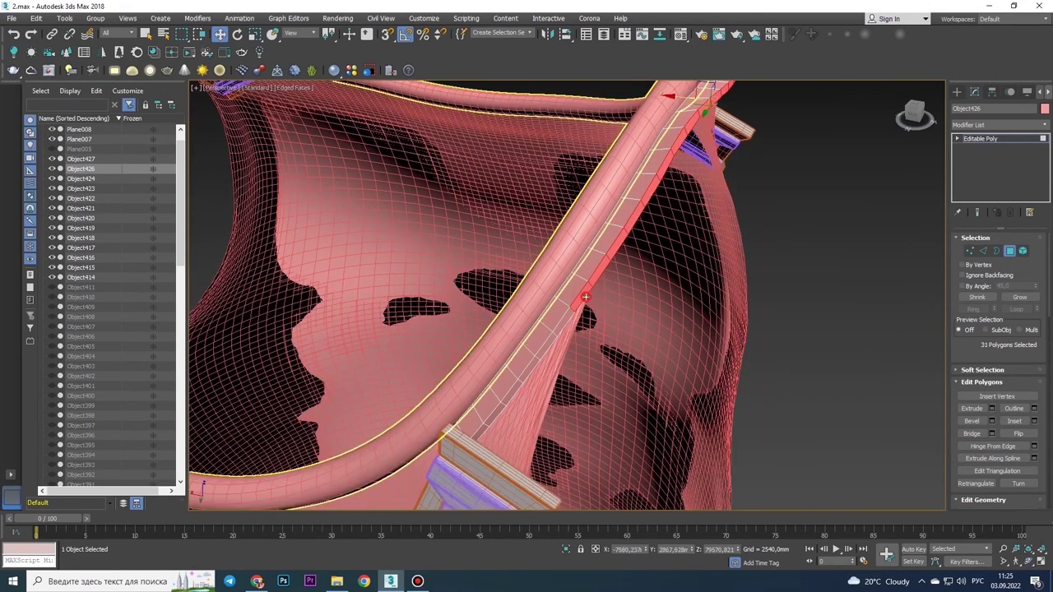
pyautogui.keyDown('ctrl'); pyautogui.click(487, 422); pyautogui.keyUp('ctrl')
pyautogui.keyDown('alt'); pyautogui.moveTo(487, 422); pyautogui.dragTo(718, 282, button='middle'); pyautogui.keyUp('alt')
pyautogui.scroll(3, 718, 281)
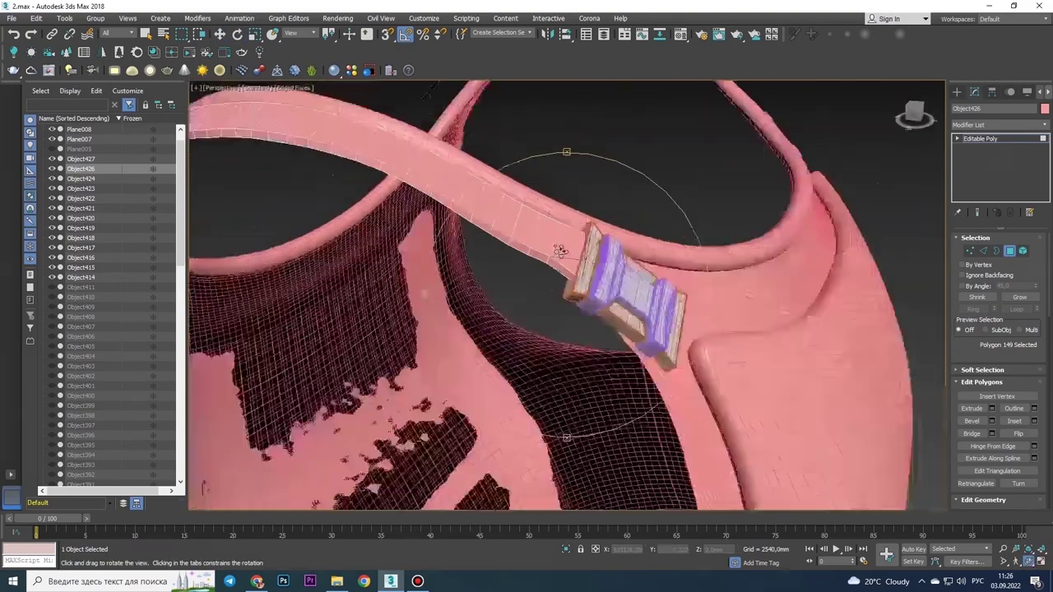
pyautogui.keyDown('alt'); pyautogui.moveTo(564, 294); pyautogui.dragTo(520, 323, button='middle'); pyautogui.keyUp('alt')
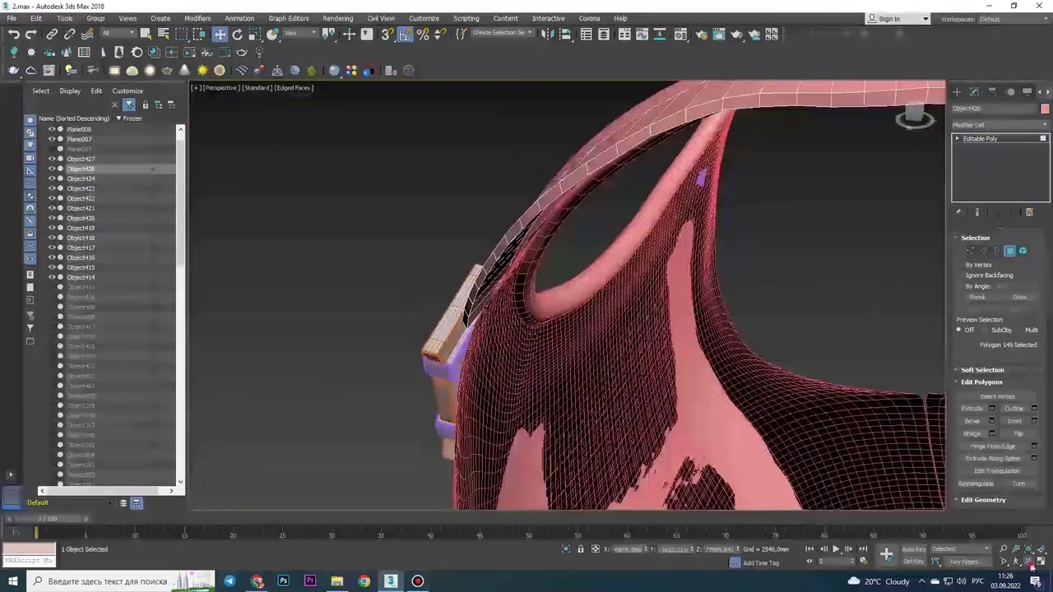
pyautogui.scroll(-5, 520, 323)
pyautogui.hotkey('shift', 'z')
pyautogui.hotkey('shift', 'z')
pyautogui.hotkey('shift', 'z')
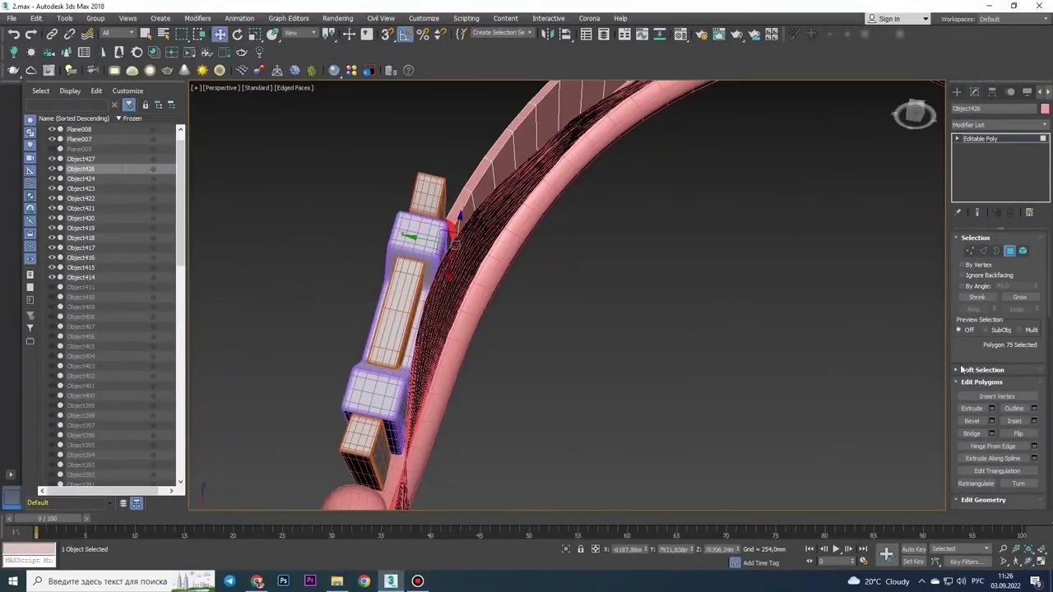
pyautogui.keyDown('alt'); pyautogui.moveTo(543, 345); pyautogui.dragTo(544, 459, button='middle'); pyautogui.keyUp('alt')
pyautogui.scroll(3, 544, 460)
# Rotate the selected polygons so the strap arcs over the shoulder, checking its fit
pyautogui.press('e')
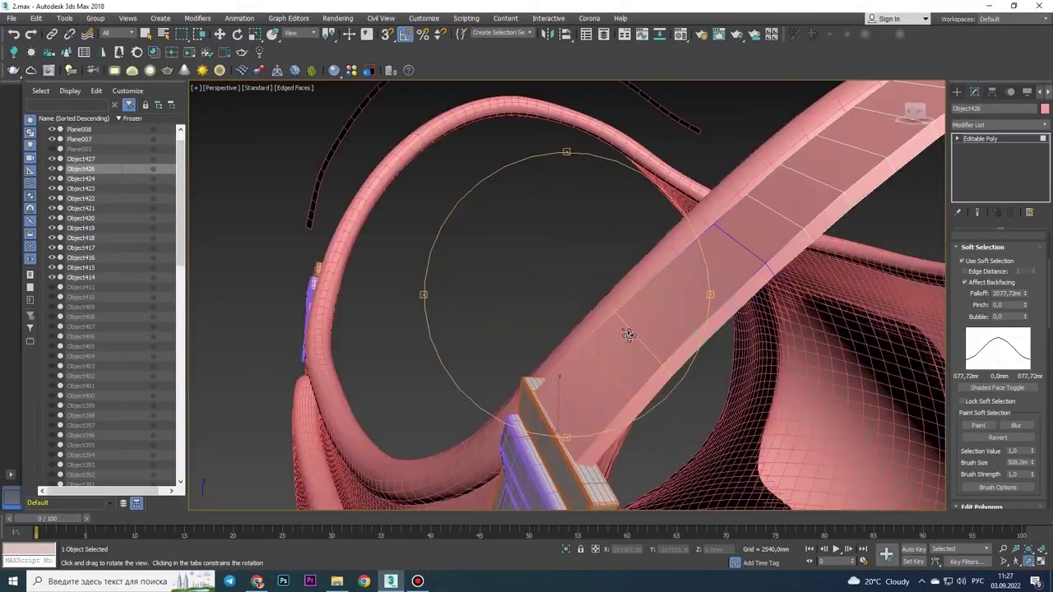
pyautogui.keyDown('alt'); pyautogui.moveTo(629, 333); pyautogui.dragTo(578, 273, button='middle'); pyautogui.keyUp('alt')
pyautogui.scroll(-3, 577, 273)
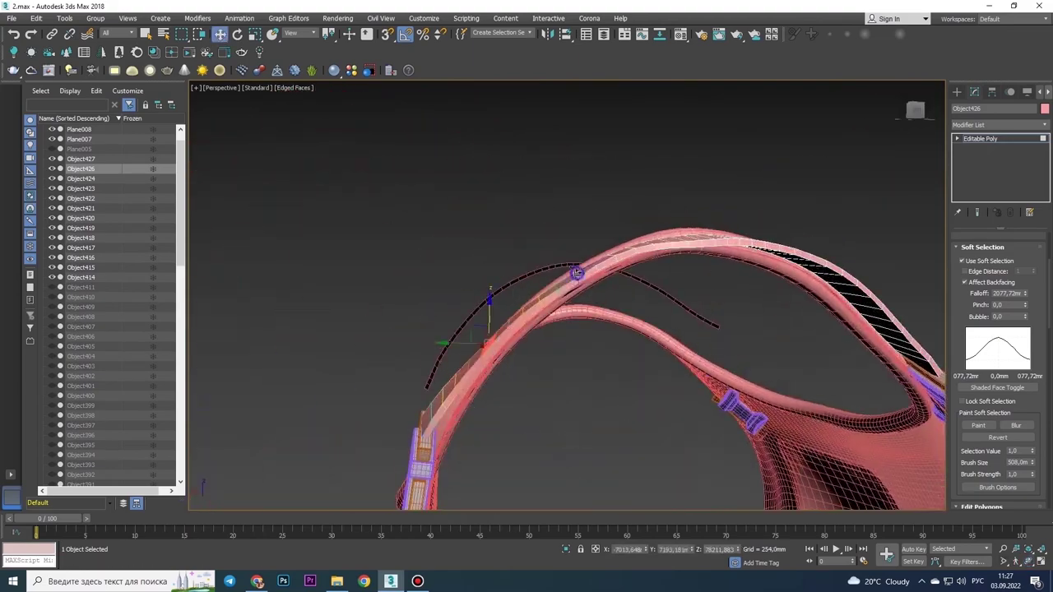
pyautogui.scroll(5, 695, 237)
pyautogui.keyDown('alt'); pyautogui.moveTo(700, 242); pyautogui.dragTo(606, 280, button='middle'); pyautogui.keyUp('alt')
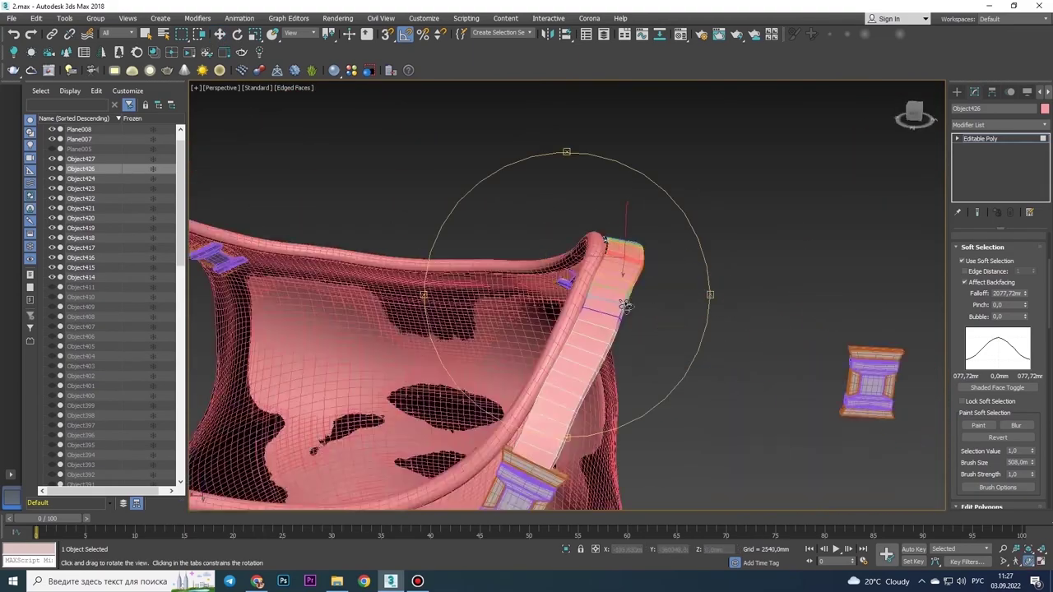
pyautogui.moveTo(602, 231)
pyautogui.keyDown('alt'); pyautogui.mouseDown(button='middle')
pyautogui.moveTo(545, 357)
pyautogui.moveTo(450, 340)
pyautogui.moveTo(780, 175)
pyautogui.mouseUp(button='middle'); pyautogui.keyUp('alt')
pyautogui.scroll(-3, 545, 357)
pyautogui.scroll(3, 450, 340)
pyautogui.scroll(-3, 625, 247)
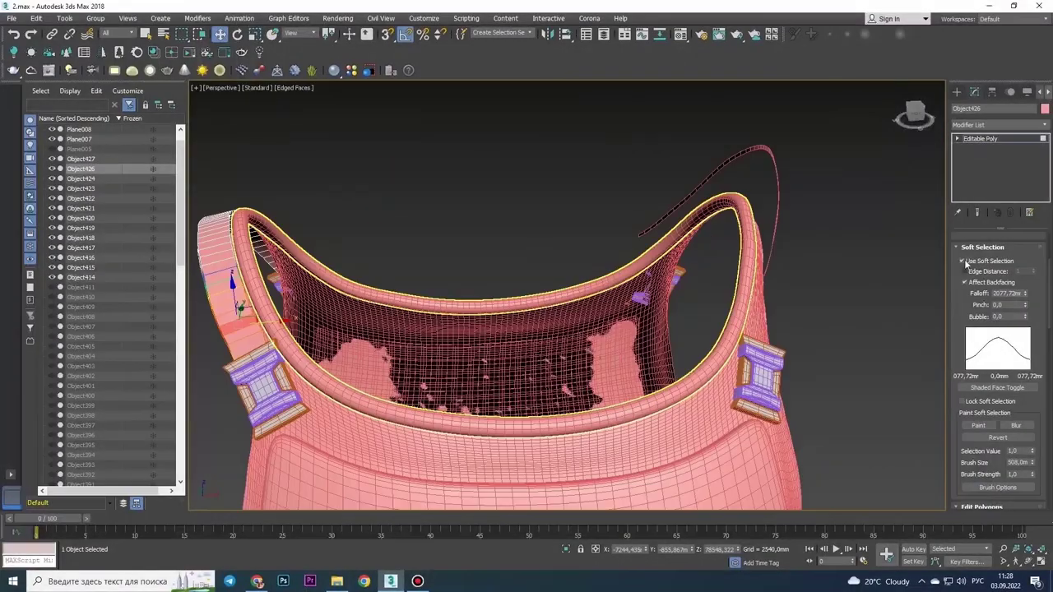
pyautogui.moveTo(740, 258)
pyautogui.keyDown('alt'); pyautogui.mouseDown(button='middle')
pyautogui.moveTo(752, 321)
pyautogui.moveTo(625, 329)
pyautogui.mouseUp(button='middle'); pyautogui.keyUp('alt')
pyautogui.scroll(3, 758, 342)
# Select the new strap piece, Object427, and grow its end polygon selection along the strap
pyautogui.scroll(3, 625, 329)
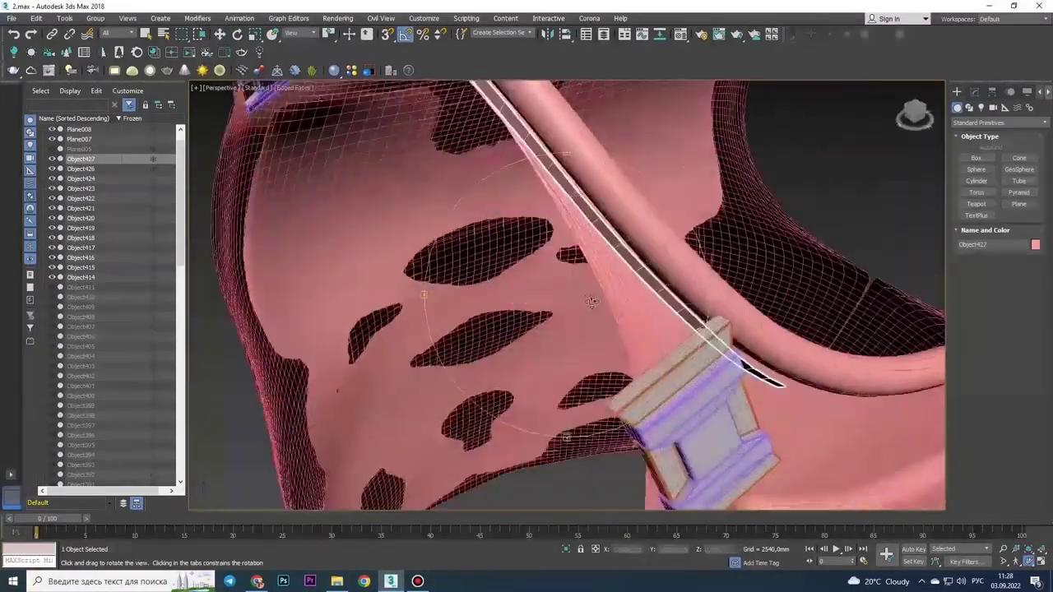
pyautogui.click(973, 91)
pyautogui.scroll(-5, 944, 303)
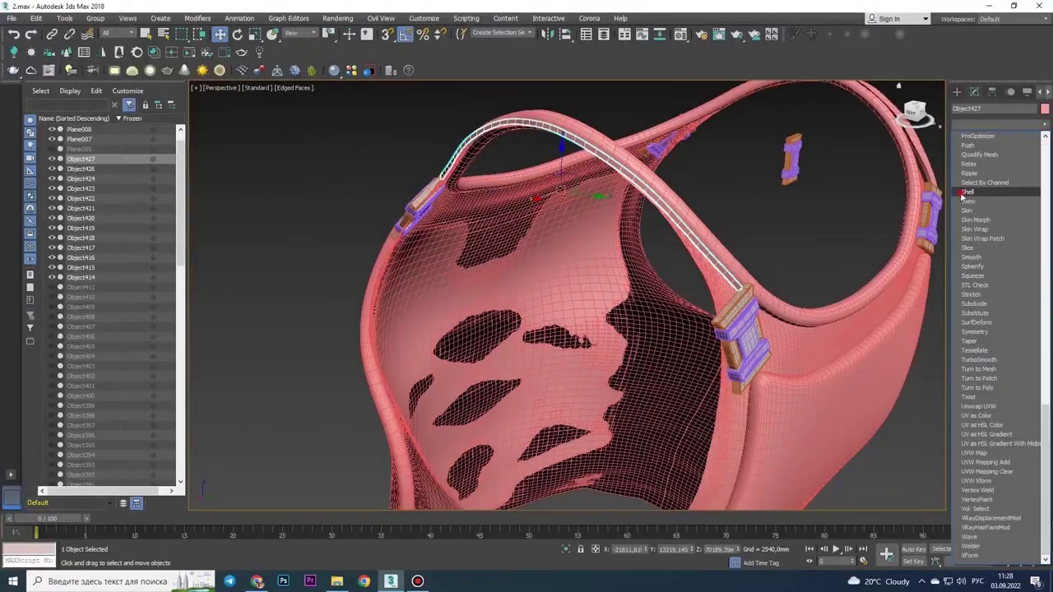
pyautogui.click(742, 155)
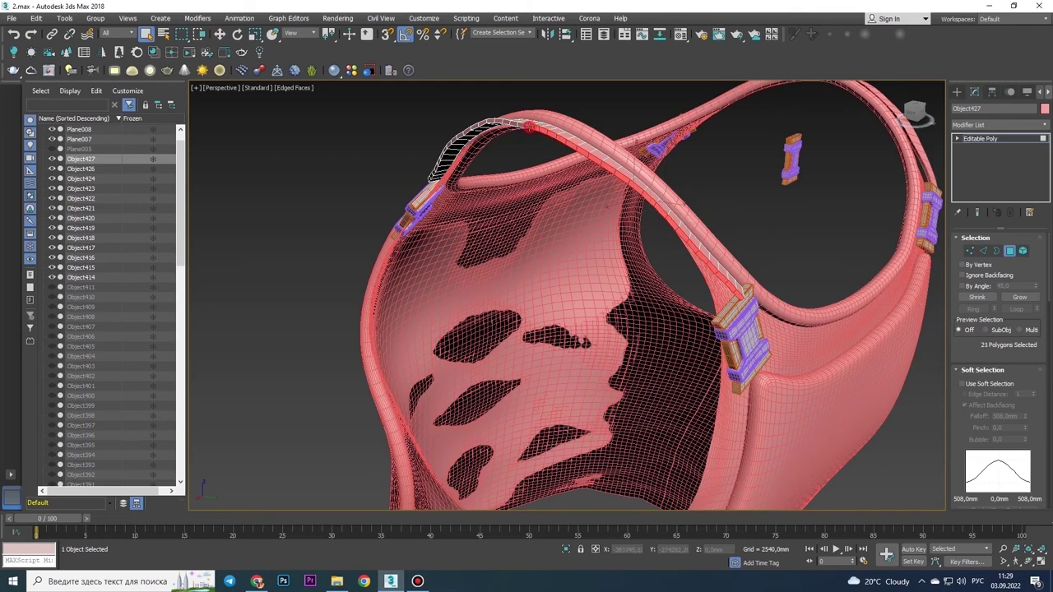
pyautogui.keyDown('ctrl'); pyautogui.click(518, 125); pyautogui.keyUp('ctrl')
pyautogui.keyDown('alt'); pyautogui.moveTo(528, 125); pyautogui.dragTo(533, 216, button='middle'); pyautogui.keyUp('alt')
pyautogui.keyDown('ctrl'); pyautogui.click(455, 280); pyautogui.keyUp('ctrl')
# Move and rotate the selected end polygons so the strap bends down toward the buckle
pyautogui.press('w')
pyautogui.keyDown('alt'); pyautogui.moveTo(461, 280); pyautogui.dragTo(478, 276, button='middle'); pyautogui.keyUp('alt')
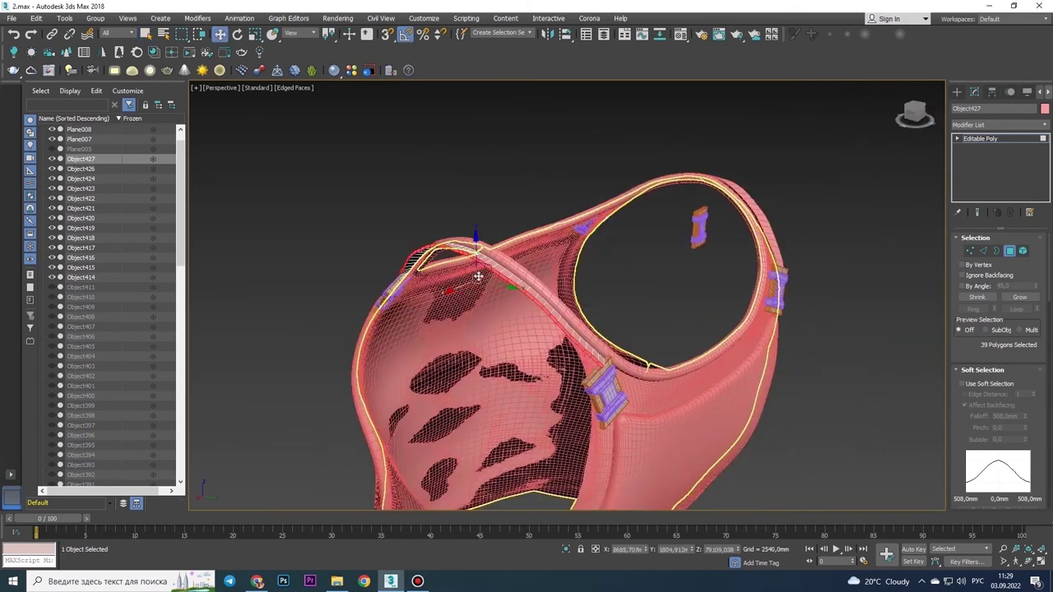
pyautogui.keyDown('alt'); pyautogui.moveTo(580, 270); pyautogui.dragTo(625, 216, button='middle'); pyautogui.keyUp('alt')
pyautogui.scroll(3, 545, 217)
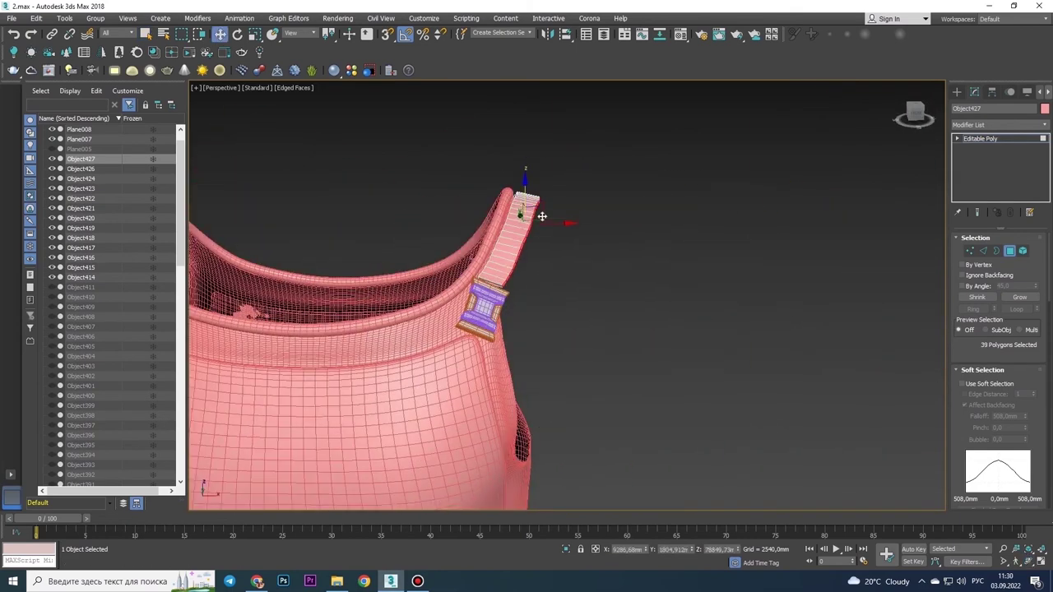
pyautogui.scroll(2, 518, 236)
pyautogui.keyDown('alt'); pyautogui.moveTo(482, 326); pyautogui.dragTo(443, 360, button='middle'); pyautogui.keyUp('alt')
pyautogui.press('e')
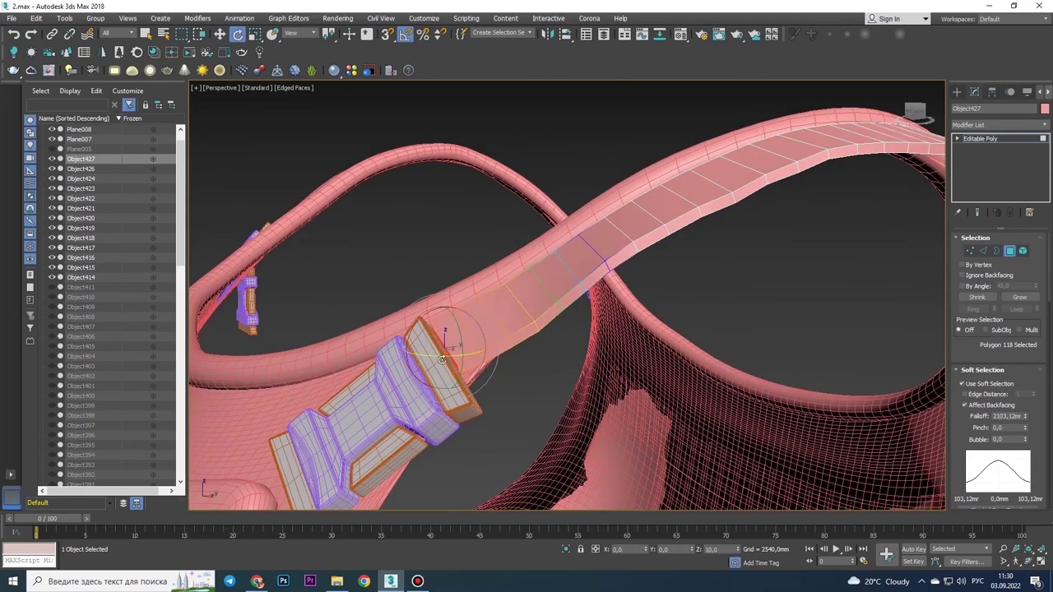
pyautogui.keyDown('alt'); pyautogui.moveTo(822, 481); pyautogui.dragTo(527, 364, button='middle'); pyautogui.keyUp('alt')
pyautogui.press('w')
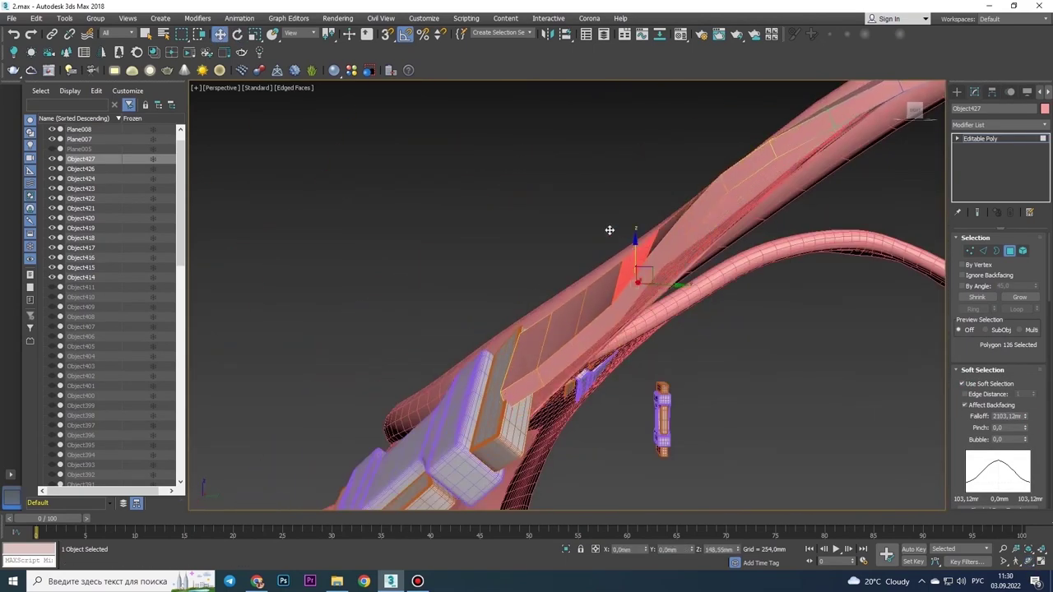
pyautogui.moveTo(610, 230)
pyautogui.keyDown('alt'); pyautogui.mouseDown(button='middle')
pyautogui.moveTo(663, 292)
pyautogui.moveTo(601, 380)
pyautogui.moveTo(584, 309)
pyautogui.mouseUp(button='middle'); pyautogui.keyUp('alt')
pyautogui.press('e')
pyautogui.press('w')
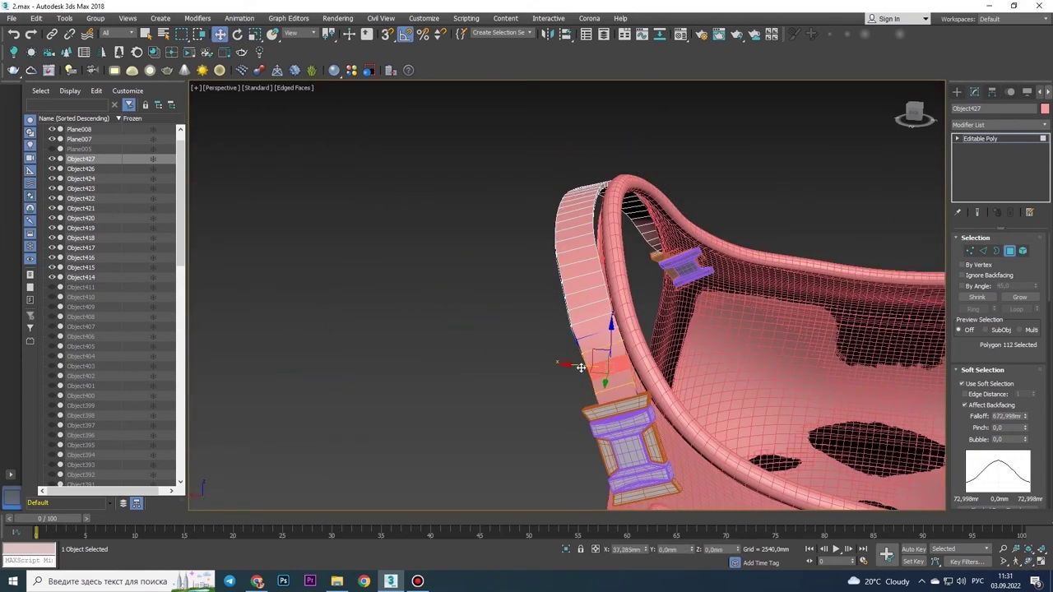
pyautogui.moveTo(581, 367)
pyautogui.keyDown('alt'); pyautogui.mouseDown(button='middle')
pyautogui.moveTo(599, 388)
pyautogui.moveTo(579, 380)
pyautogui.mouseUp(button='middle'); pyautogui.keyUp('alt')
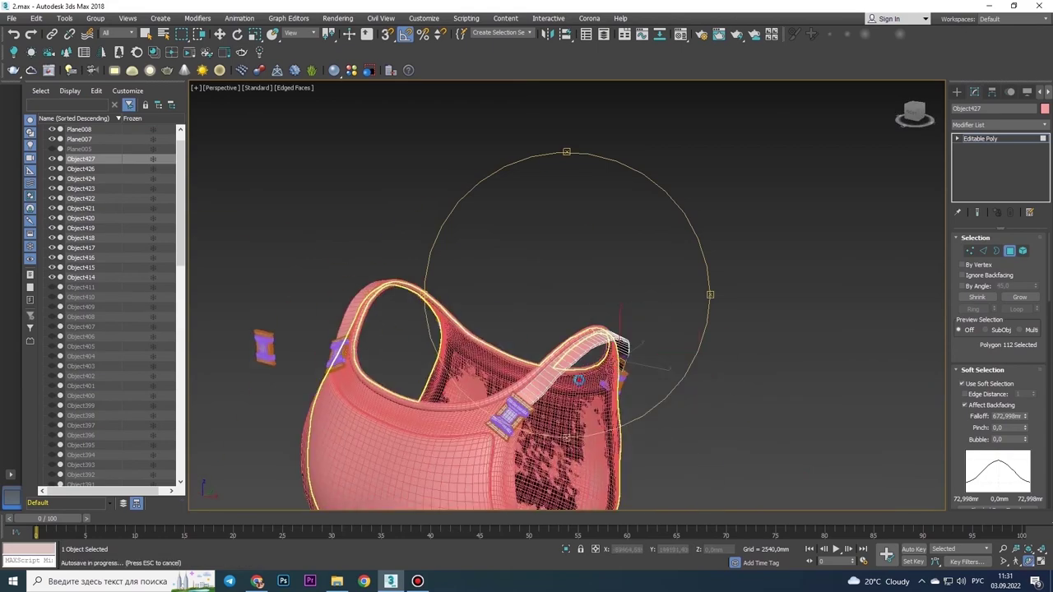
pyautogui.keyDown('alt'); pyautogui.moveTo(608, 306); pyautogui.dragTo(800, 351, button='middle'); pyautogui.keyUp('alt')
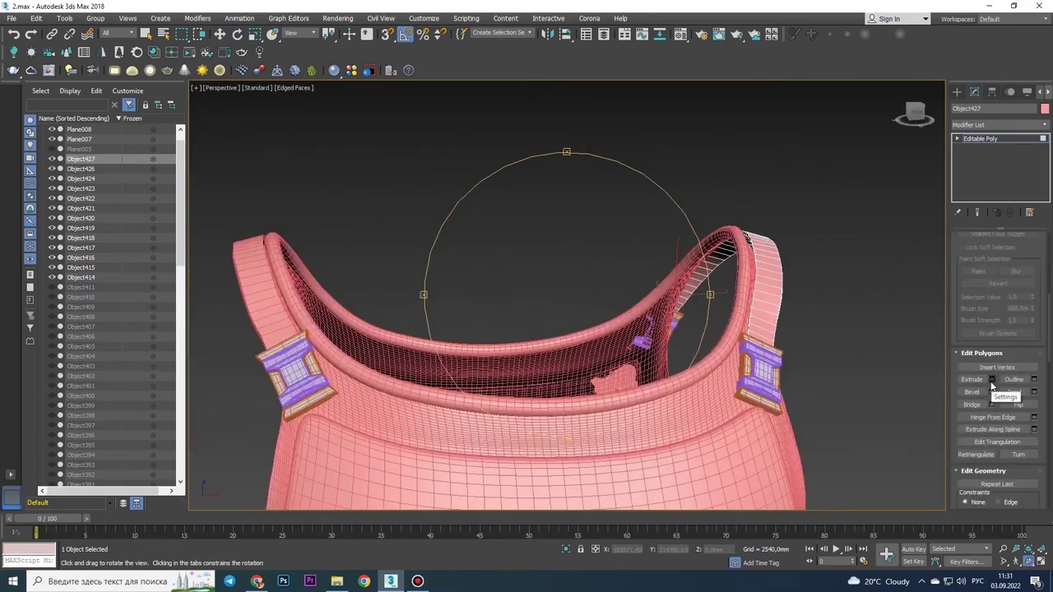
# Clone the strap polygons into a separate floating object, Object428, and select its polygons
pyautogui.press('z')
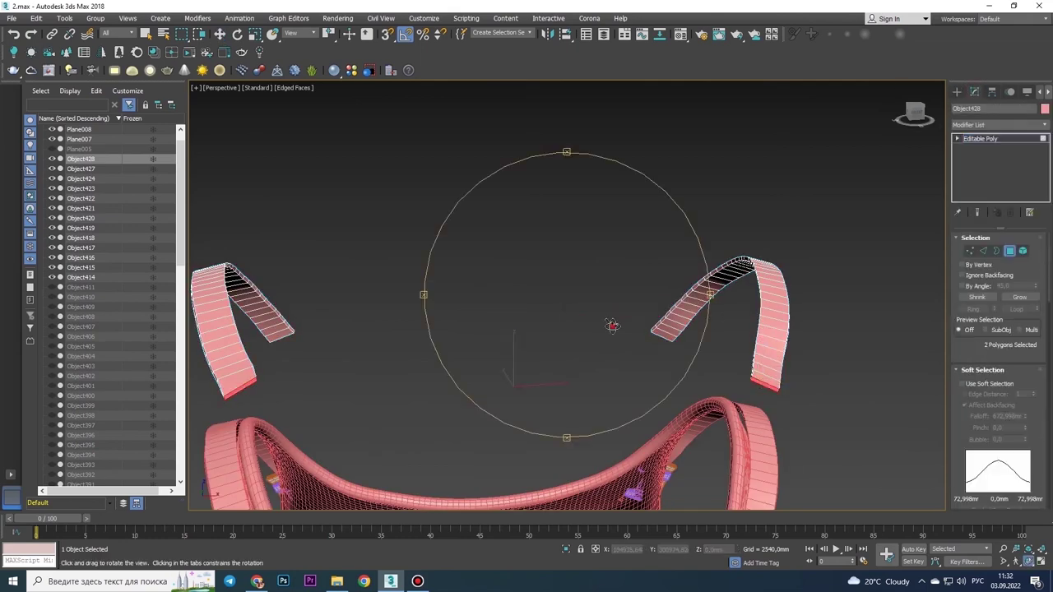
pyautogui.moveTo(612, 326)
pyautogui.keyDown('alt'); pyautogui.mouseDown(button='middle')
pyautogui.moveTo(381, 312)
pyautogui.moveTo(576, 329)
pyautogui.mouseUp(button='middle'); pyautogui.keyUp('alt')
pyautogui.scroll(-2, 576, 329)
pyautogui.scroll(3, 670, 333)
pyautogui.press('w')
pyautogui.click(670, 333)
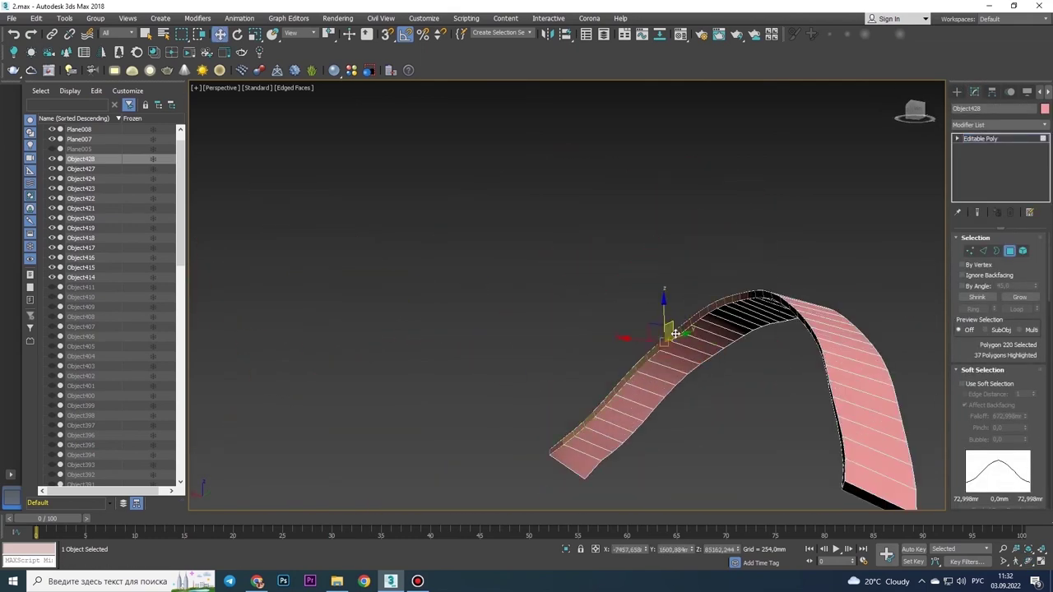
pyautogui.moveTo(675, 333)
pyautogui.keyDown('alt'); pyautogui.mouseDown(button='middle')
pyautogui.moveTo(525, 311)
pyautogui.moveTo(576, 304)
pyautogui.moveTo(663, 345)
pyautogui.mouseUp(button='middle'); pyautogui.keyUp('alt')
# Extrude the strap polygons to give the floating bands thickness, then select edges along them
pyautogui.hotkey('shift', 'e')
pyautogui.scroll(-3, 663, 345)
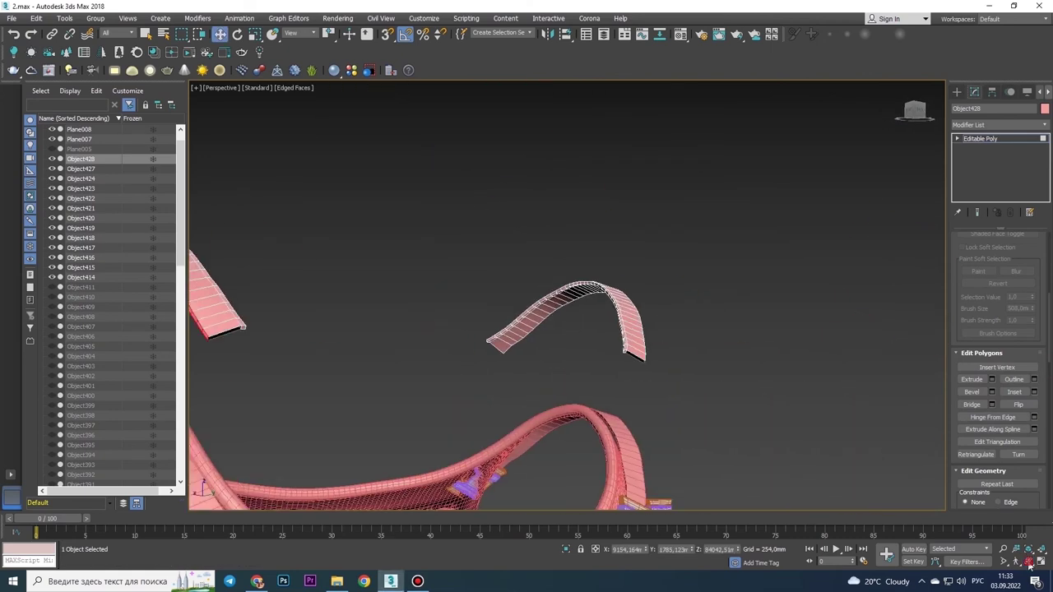
pyautogui.keyDown('alt'); pyautogui.moveTo(305, 214); pyautogui.dragTo(592, 263, button='middle'); pyautogui.keyUp('alt')
pyautogui.scroll(3, 592, 263)
pyautogui.scroll(5, 987, 255)
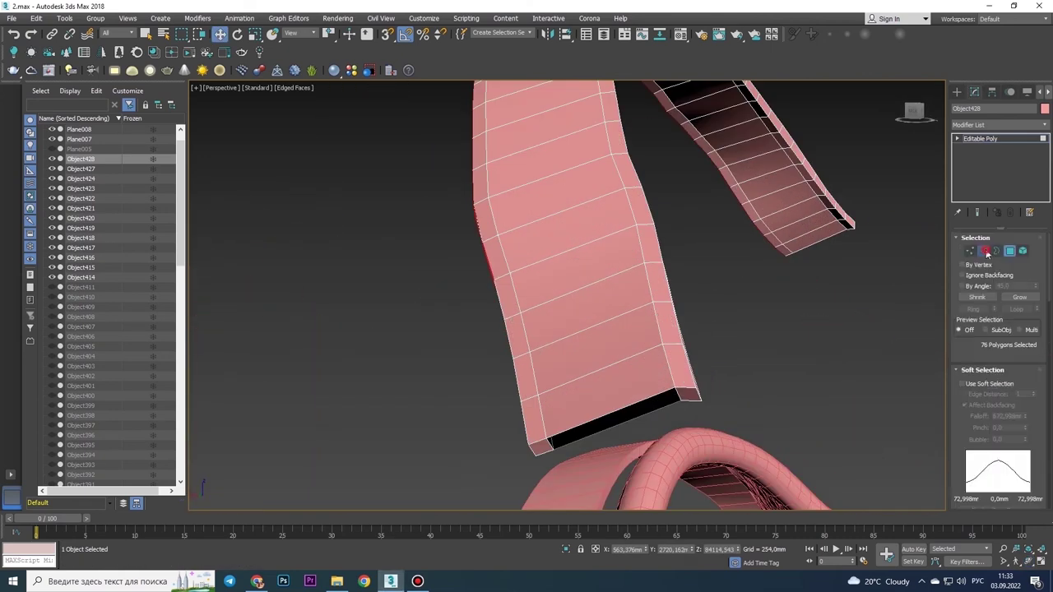
pyautogui.keyDown('alt'); pyautogui.moveTo(489, 203); pyautogui.dragTo(691, 344, button='middle'); pyautogui.keyUp('alt')
pyautogui.keyDown('ctrl'); pyautogui.click(689, 344); pyautogui.keyUp('ctrl')
pyautogui.click(774, 277)
pyautogui.keyDown('alt'); pyautogui.moveTo(774, 277); pyautogui.dragTo(583, 326, button='middle'); pyautogui.keyUp('alt')
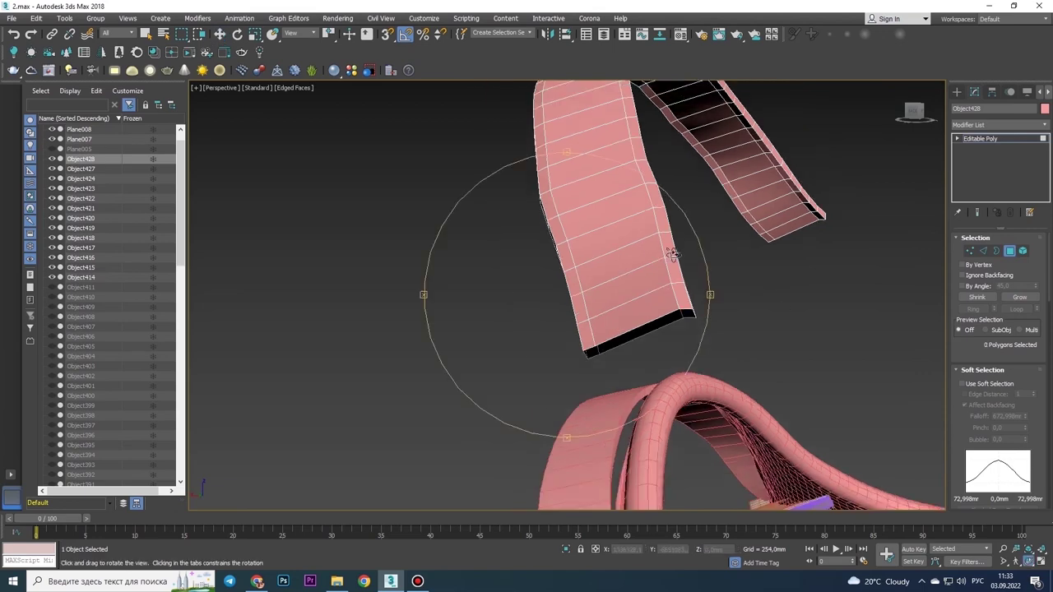
pyautogui.scroll(3, 583, 326)
pyautogui.press('4')
pyautogui.scroll(-5, 416, 212)
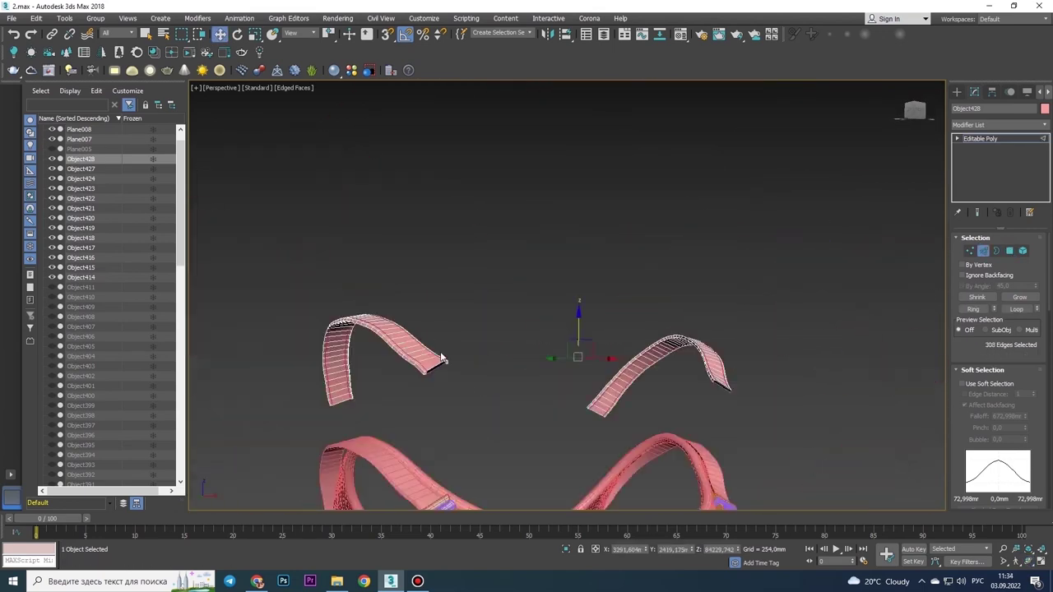
# Select the groove edge loops along Object428's strap and start a Chamfer on them
pyautogui.scroll(5, 597, 272)
pyautogui.keyDown('alt'); pyautogui.moveTo(597, 272); pyautogui.dragTo(686, 342, button='middle'); pyautogui.keyUp('alt')
pyautogui.scroll(5, 455, 370)
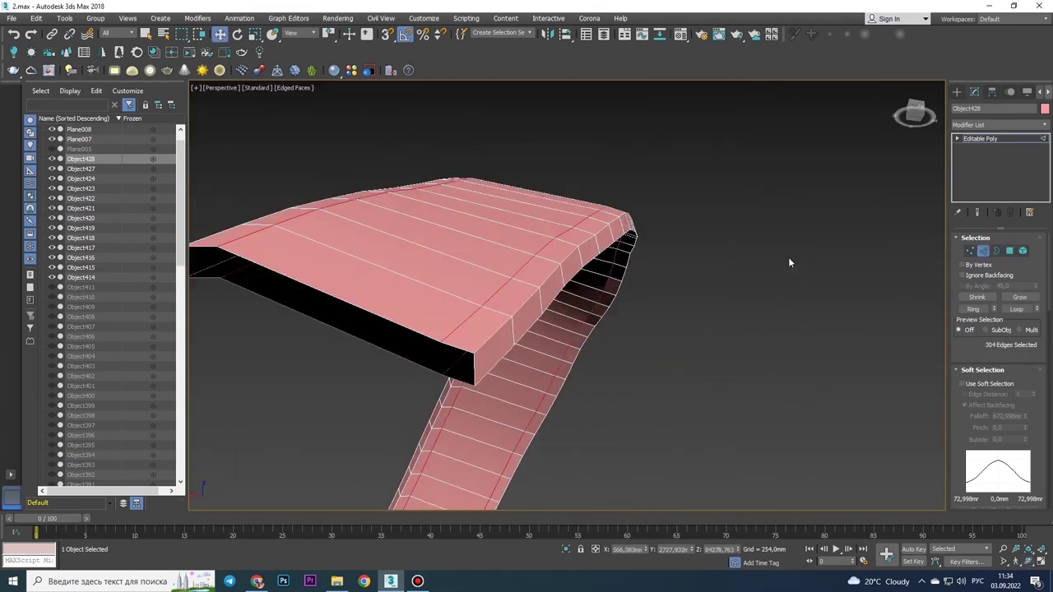
pyautogui.keyDown('alt'); pyautogui.moveTo(789, 263); pyautogui.dragTo(587, 305, button='middle'); pyautogui.keyUp('alt')
pyautogui.scroll(3, 651, 337)
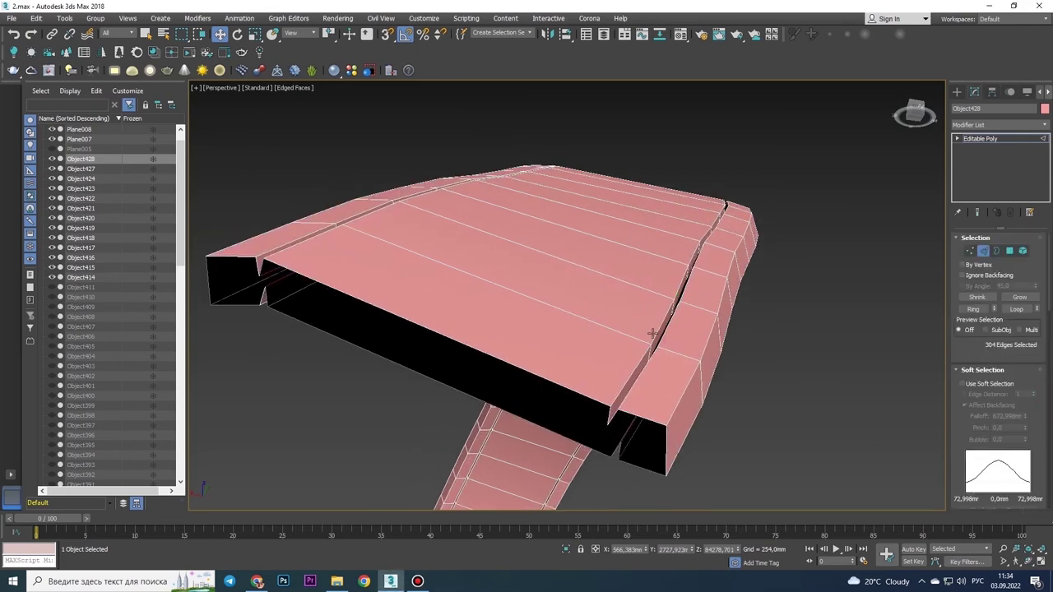
pyautogui.keyDown('alt'); pyautogui.moveTo(317, 232); pyautogui.dragTo(609, 375, button='middle'); pyautogui.keyUp('alt')
pyautogui.scroll(5, 609, 374)
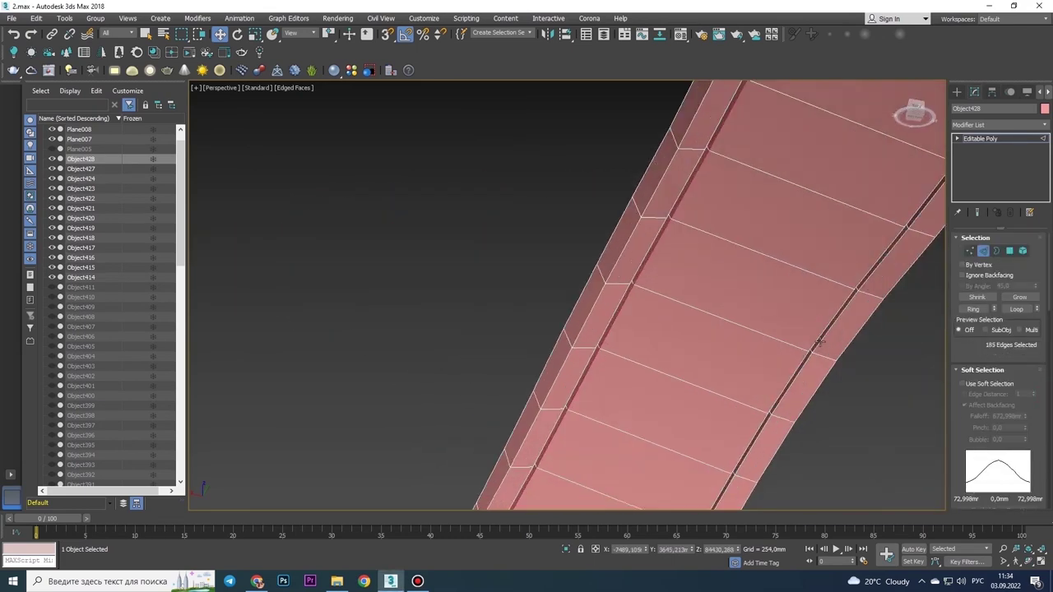
# Apply a 37.616 mm chamfer to the long strap edges of both floating bands
pyautogui.scroll(2, 427, 245)
pyautogui.keyDown('alt'); pyautogui.moveTo(427, 244); pyautogui.dragTo(384, 247, button='middle'); pyautogui.keyUp('alt')
pyautogui.scroll(-5, 998, 399)
pyautogui.click(991, 405)
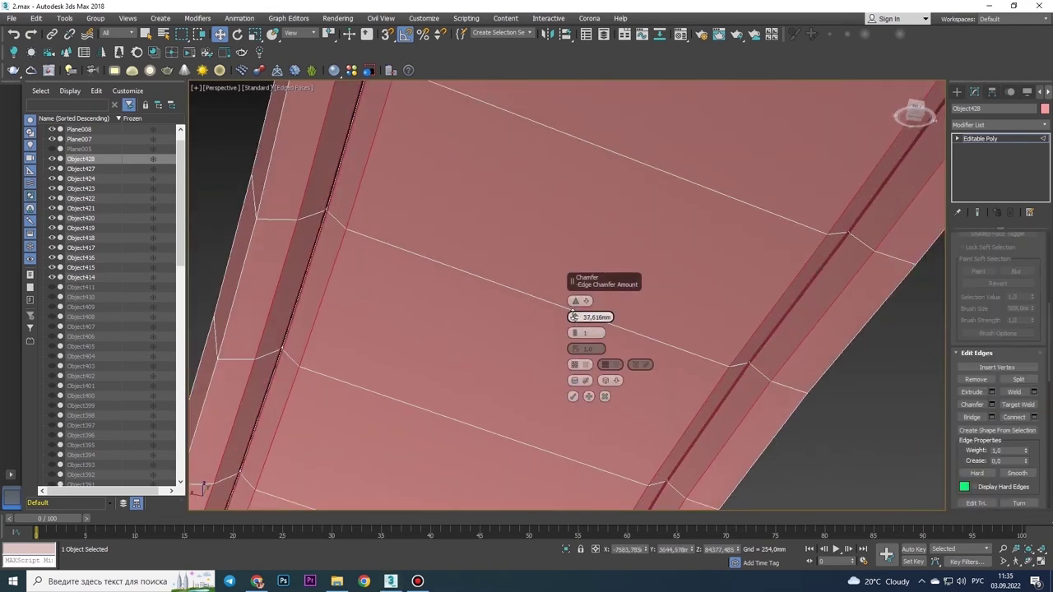
pyautogui.click(574, 397)
pyautogui.scroll(-6, 521, 221)
pyautogui.scroll(5, 455, 365)
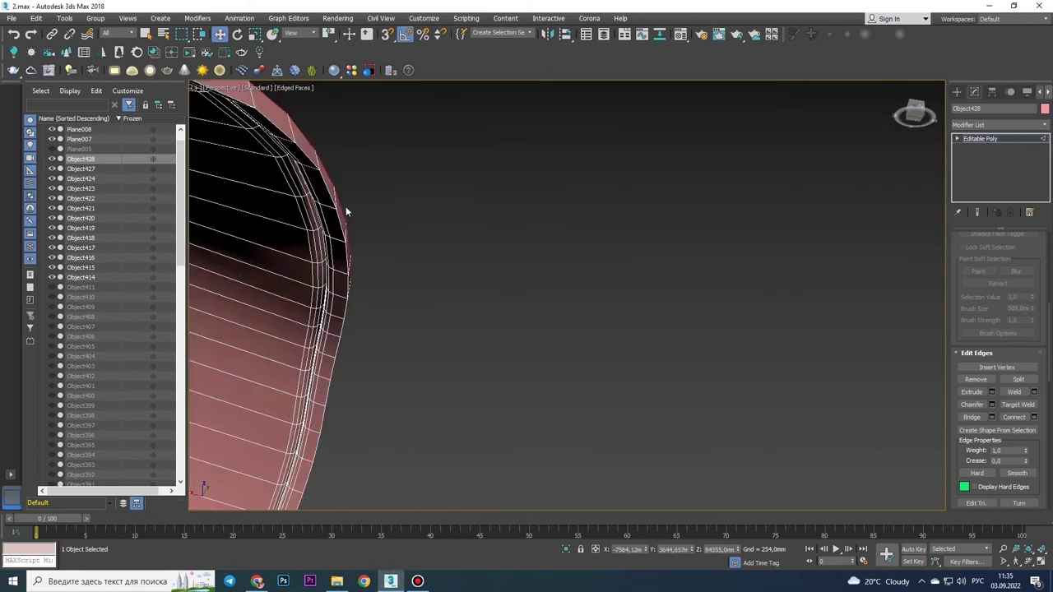
pyautogui.scroll(-3, 453, 307)
pyautogui.moveTo(453, 308); pyautogui.dragTo(888, 368, button='middle')
pyautogui.click(573, 396)
pyautogui.scroll(-5, 455, 331)
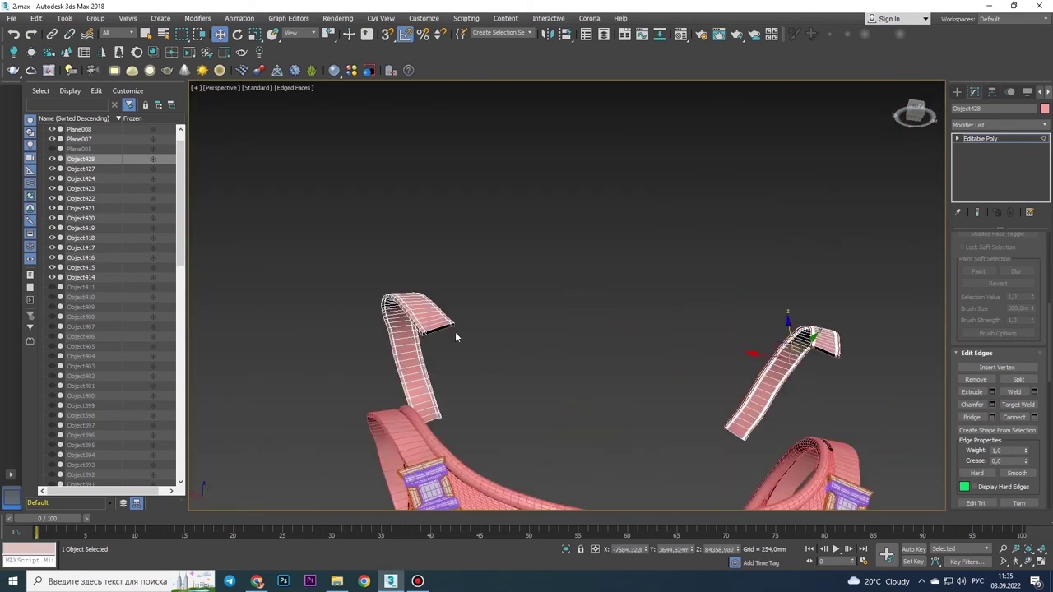
pyautogui.scroll(4, 454, 331)
pyautogui.scroll(3, 433, 409)
pyautogui.moveTo(246, 395)
pyautogui.mouseDown(button='middle')
pyautogui.moveTo(794, 277)
pyautogui.moveTo(401, 390)
pyautogui.moveTo(224, 428)
pyautogui.moveTo(529, 313)
pyautogui.moveTo(547, 349)
pyautogui.moveTo(328, 316)
pyautogui.mouseUp(button='middle')
pyautogui.press('w')
pyautogui.scroll(-3, 820, 277)
pyautogui.scroll(-3, 532, 344)
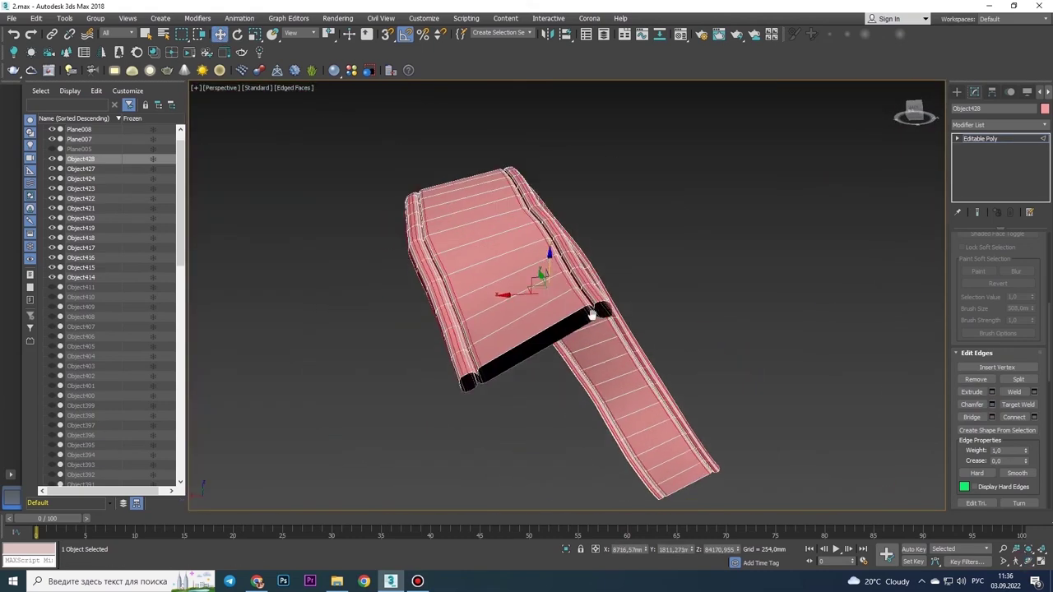
pyautogui.scroll(-3, 532, 344)
pyautogui.scroll(3, 532, 345)
pyautogui.scroll(-3, 400, 232)
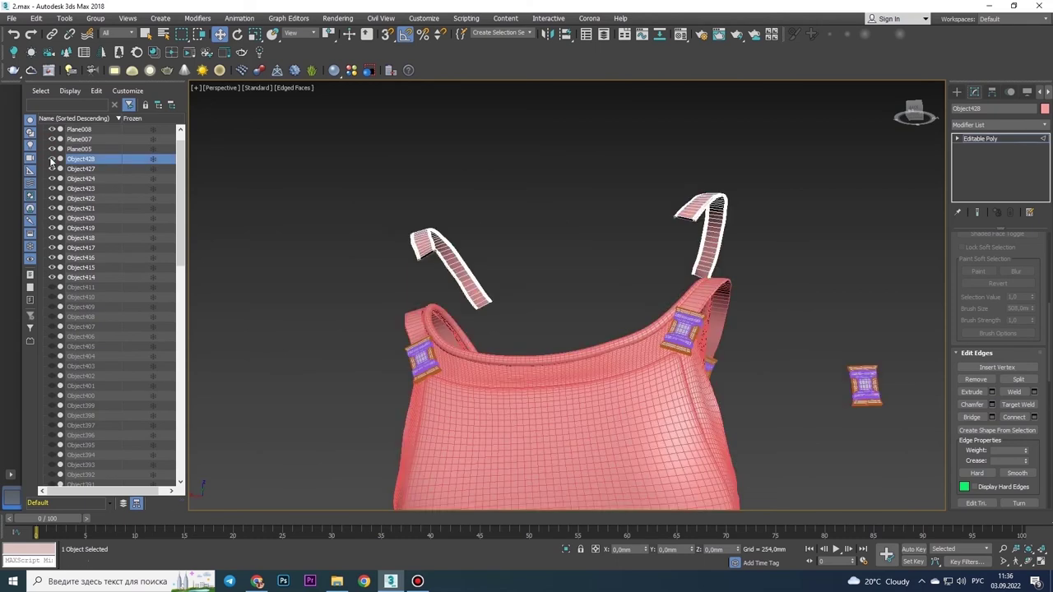
# Select the floating strap object and zoom in on the shoulder buckle
pyautogui.click(435, 227)
pyautogui.scroll(-3, 434, 227)
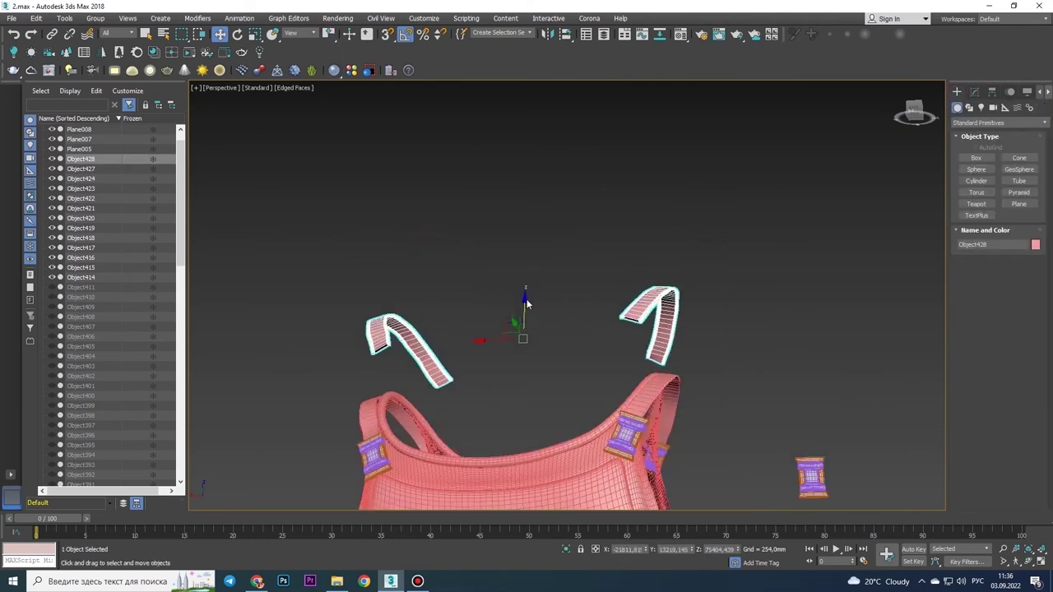
pyautogui.scroll(5, 526, 305)
pyautogui.keyDown('alt'); pyautogui.moveTo(527, 313); pyautogui.dragTo(552, 340, button='middle'); pyautogui.keyUp('alt')
pyautogui.scroll(5, 551, 339)
pyautogui.press('w')
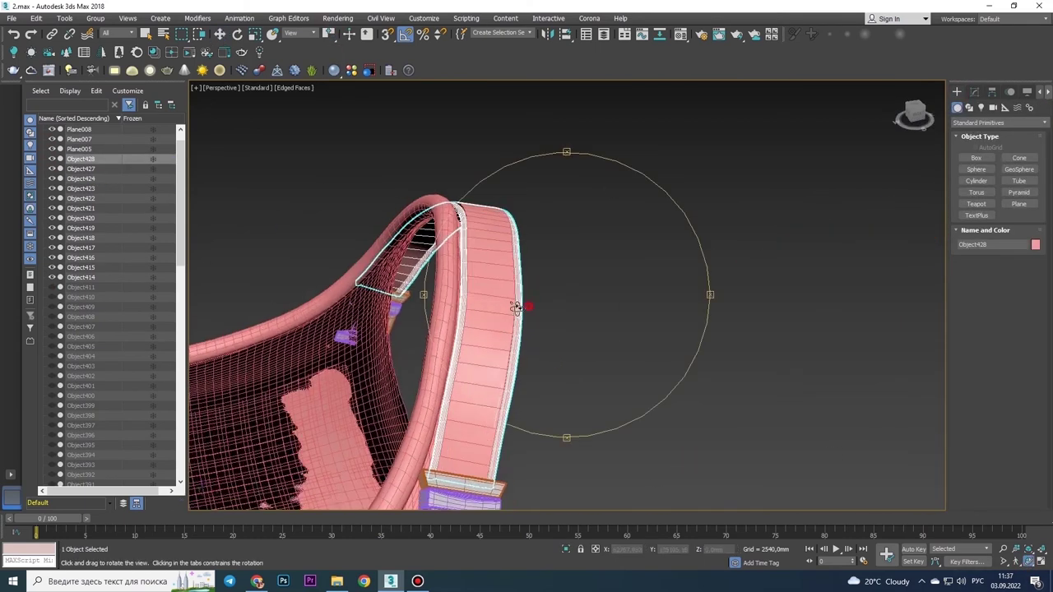
pyautogui.keyDown('alt'); pyautogui.moveTo(521, 303); pyautogui.dragTo(571, 306, button='middle'); pyautogui.keyUp('alt')
pyautogui.scroll(5, 570, 305)
# Select the strap piece Object429 lying on the tank top and inspect it close up
pyautogui.click(711, 307)
pyautogui.scroll(-5, 711, 307)
pyautogui.scroll(5, 711, 307)
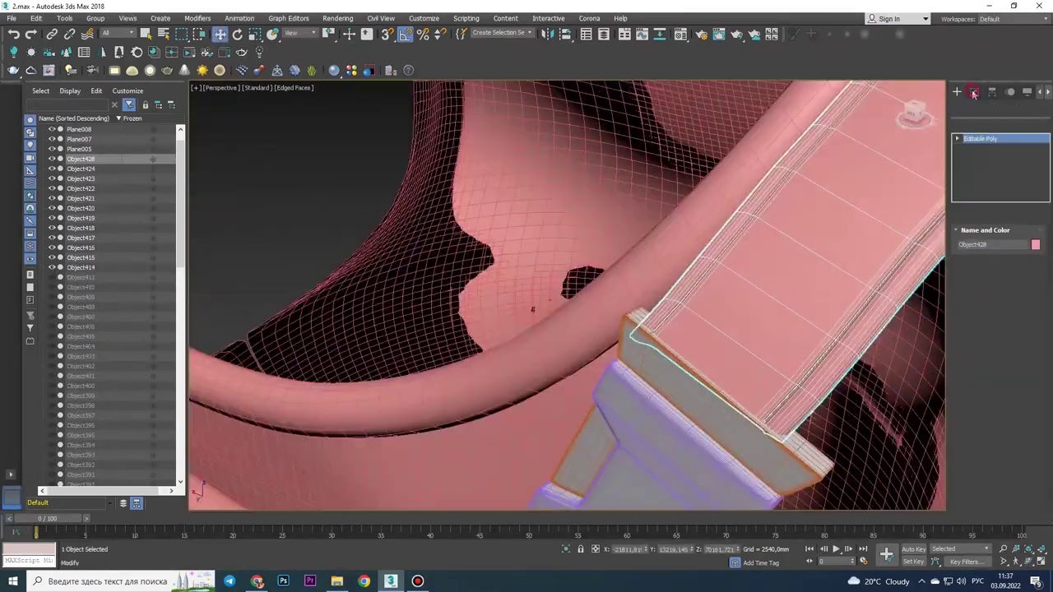
pyautogui.scroll(-2, 650, 316)
pyautogui.scroll(5, 642, 321)
pyautogui.scroll(3, 641, 321)
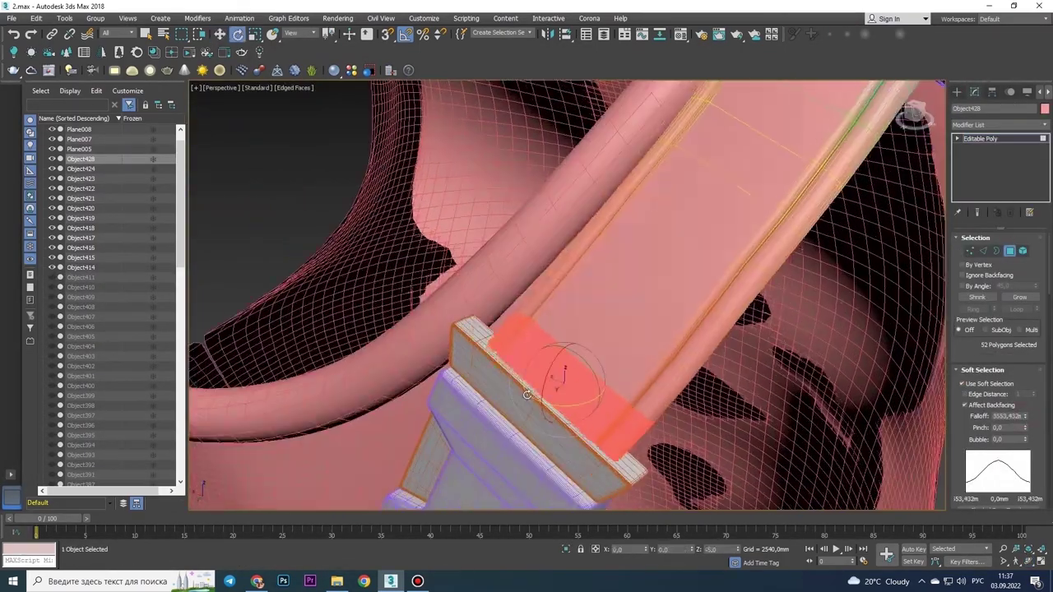
pyautogui.scroll(-5, 484, 332)
pyautogui.scroll(4, 643, 382)
pyautogui.moveTo(484, 331)
pyautogui.keyDown('alt'); pyautogui.mouseDown(button='middle')
pyautogui.moveTo(643, 382)
pyautogui.moveTo(569, 324)
pyautogui.moveTo(567, 346)
pyautogui.mouseUp(button='middle'); pyautogui.keyUp('alt')
pyautogui.scroll(-5, 643, 382)
pyautogui.scroll(-2, 569, 324)
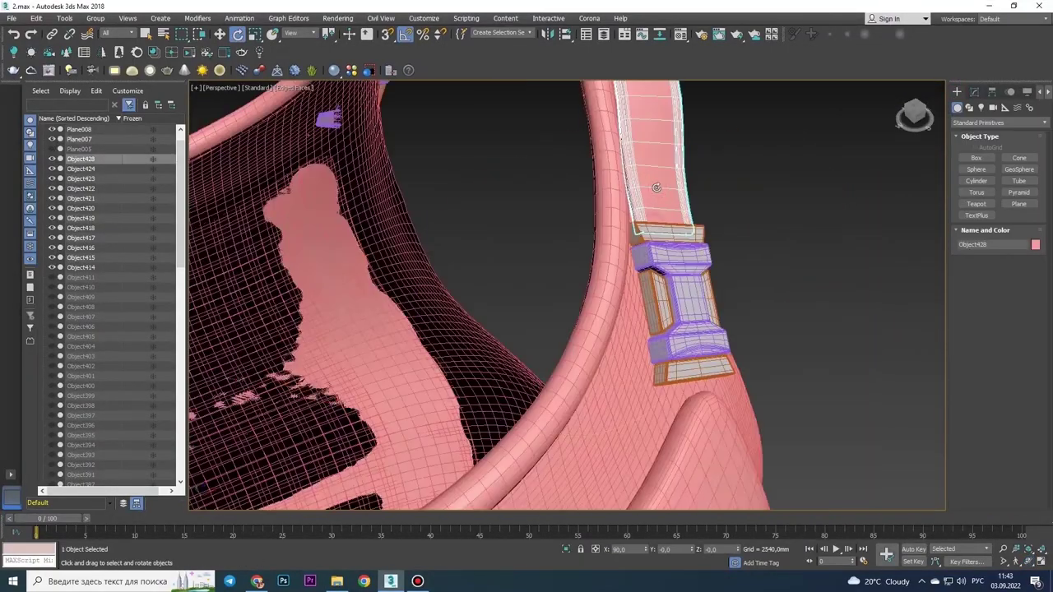
pyautogui.scroll(-10, 656, 187)
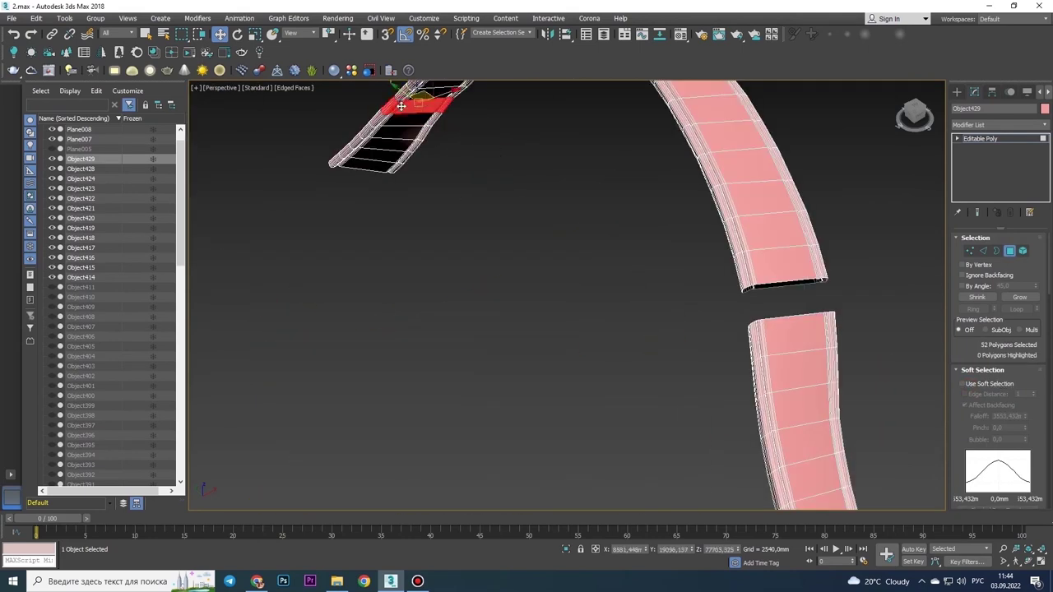
# Select the short strap elements, frame them, and rotate the strap end down past the buckle
pyautogui.keyDown('alt'); pyautogui.moveTo(400, 105); pyautogui.dragTo(494, 293, button='middle'); pyautogui.keyUp('alt')
pyautogui.scroll(5, 572, 260)
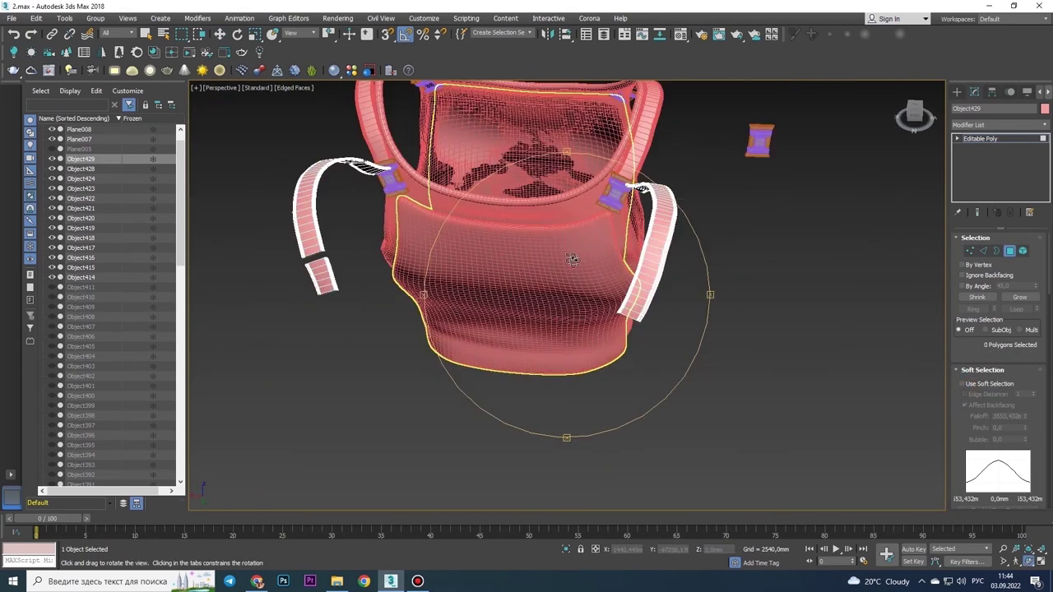
pyautogui.scroll(3, 647, 283)
pyautogui.scroll(-8, 895, 206)
pyautogui.click(1010, 250)
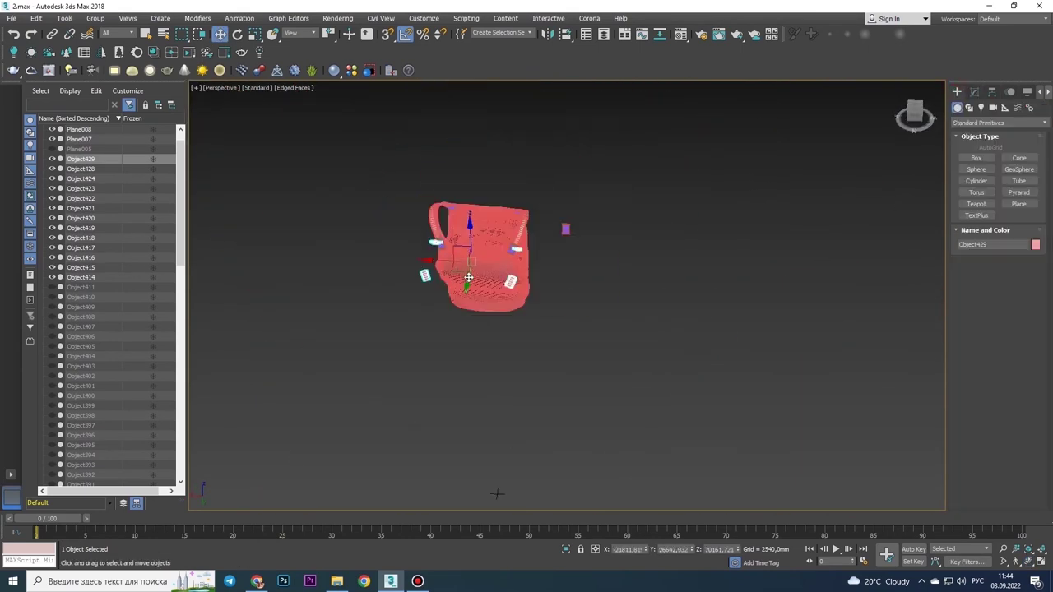
pyautogui.click(1023, 250)
pyautogui.scroll(5, 616, 270)
pyautogui.keyDown('alt'); pyautogui.moveTo(592, 280); pyautogui.dragTo(616, 270, button='middle'); pyautogui.keyUp('alt')
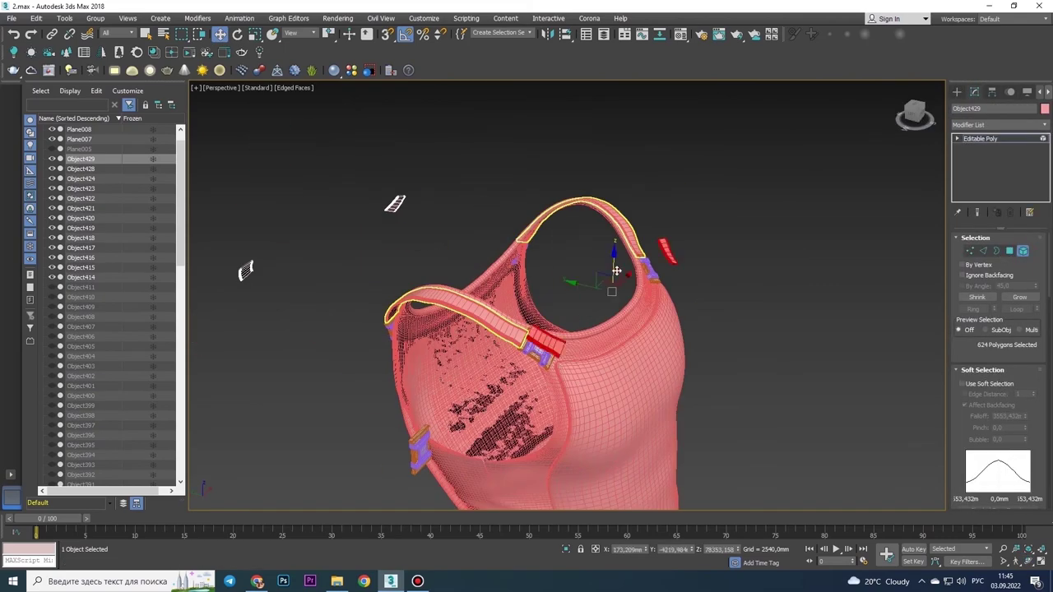
pyautogui.click(1031, 562)
pyautogui.scroll(3, 602, 370)
pyautogui.keyDown('alt'); pyautogui.moveTo(604, 422); pyautogui.dragTo(822, 345, button='middle'); pyautogui.keyUp('alt')
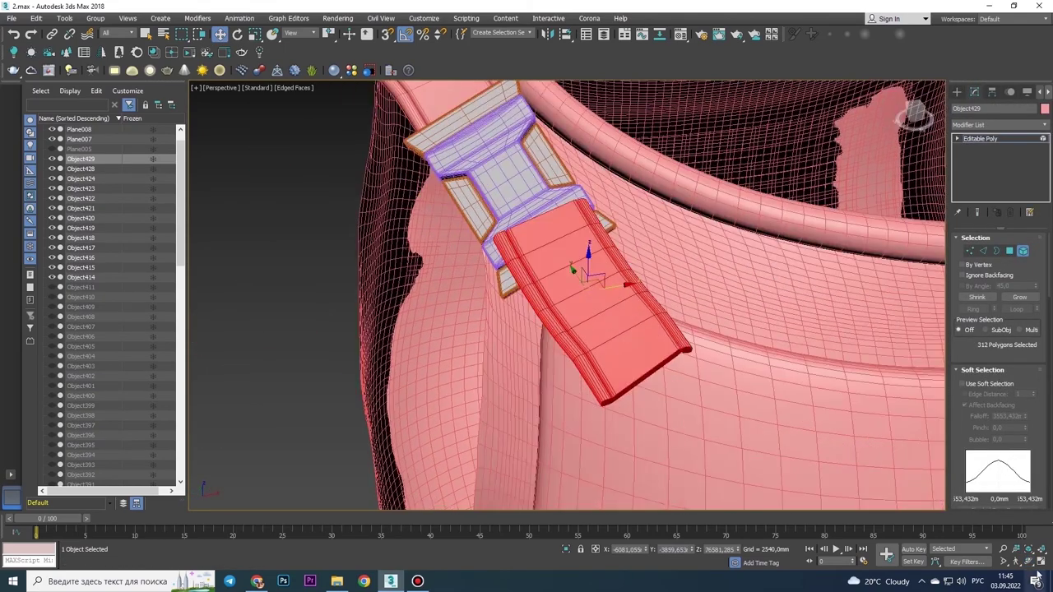
pyautogui.press('e')
pyautogui.moveTo(593, 281); pyautogui.dragTo(593, 280)
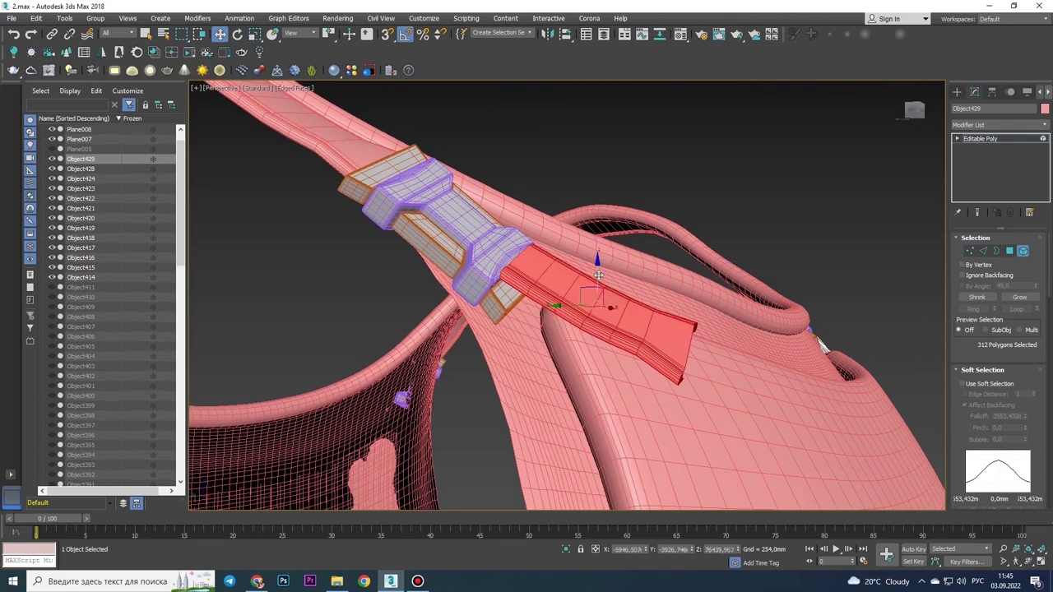
pyautogui.keyDown('alt'); pyautogui.moveTo(598, 275); pyautogui.dragTo(659, 371, button='middle'); pyautogui.keyUp('alt')
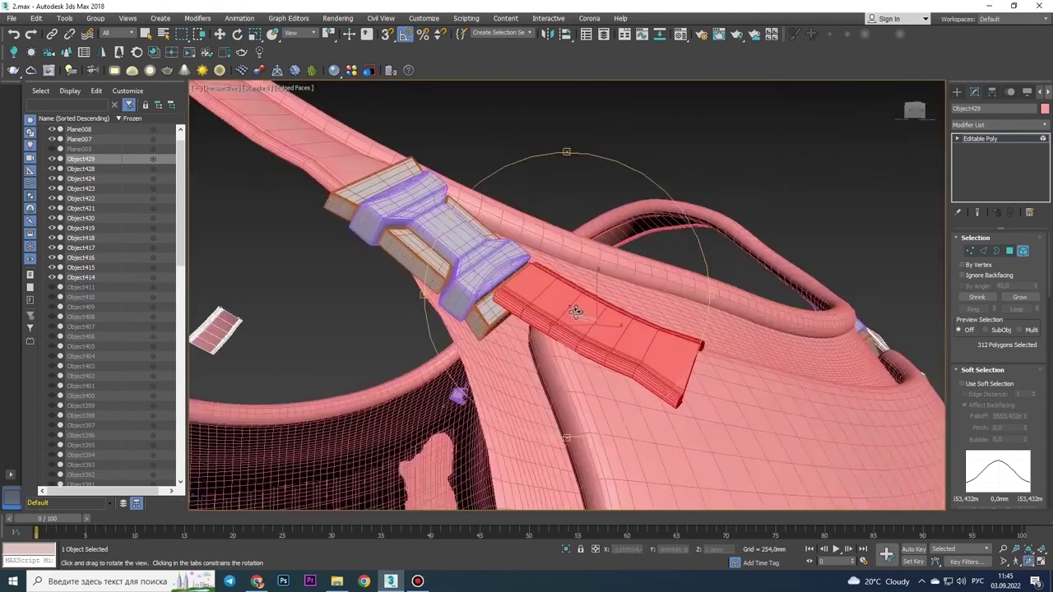
# Select the strap-end vertices with Soft Selection enabled to bend the strap smoothly
pyautogui.click(659, 372)
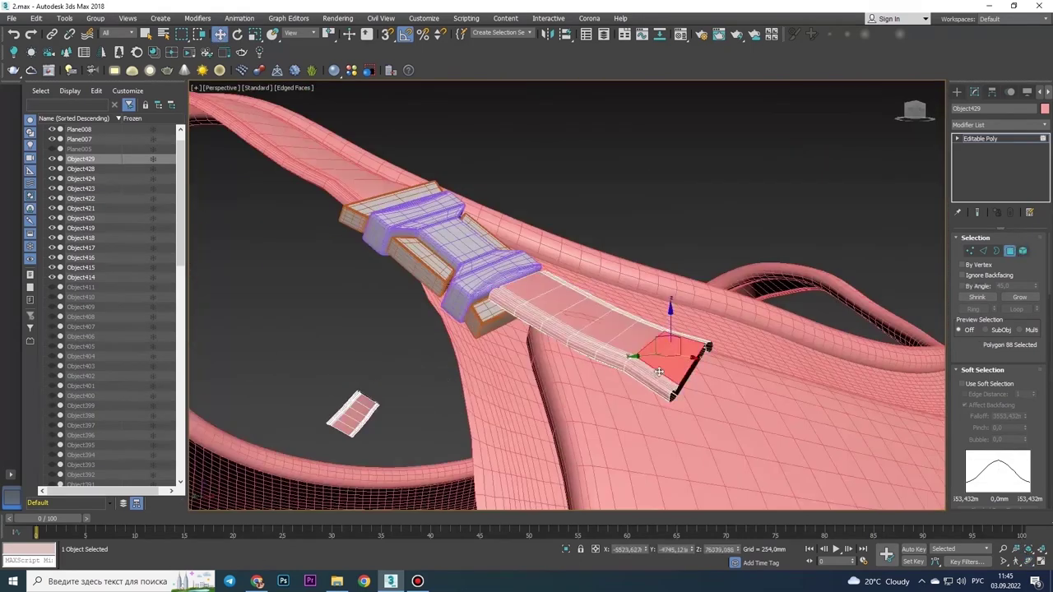
pyautogui.scroll(-5, 531, 315)
pyautogui.scroll(5, 532, 315)
pyautogui.press('e')
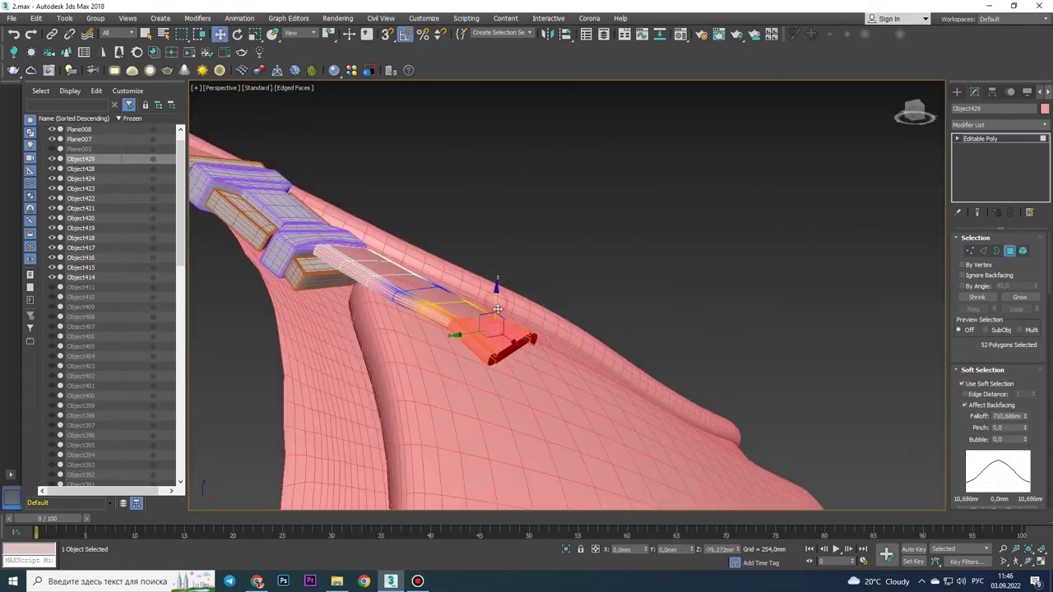
pyautogui.press('1')
pyautogui.moveTo(497, 309)
pyautogui.keyDown('alt'); pyautogui.mouseDown(button='middle')
pyautogui.moveTo(533, 266)
pyautogui.moveTo(550, 279)
pyautogui.mouseUp(button='middle'); pyautogui.keyUp('alt')
pyautogui.click(537, 257)
pyautogui.scroll(3, 538, 258)
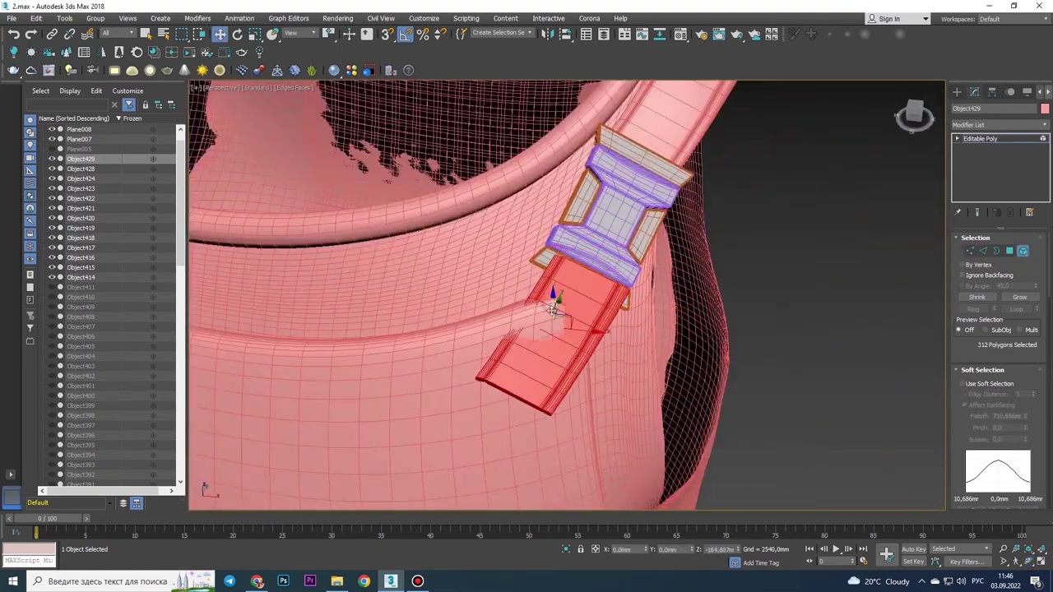
pyautogui.keyDown('alt'); pyautogui.moveTo(547, 320); pyautogui.dragTo(625, 271, button='middle'); pyautogui.keyUp('alt')
pyautogui.click(960, 384)
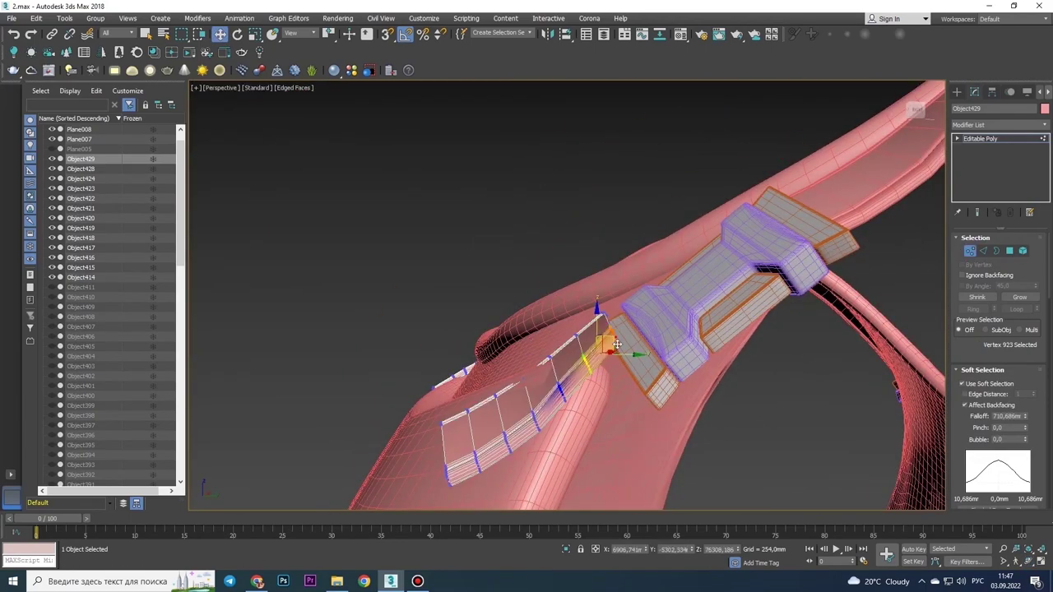
pyautogui.keyDown('alt'); pyautogui.moveTo(616, 343); pyautogui.dragTo(549, 306, button='middle'); pyautogui.keyUp('alt')
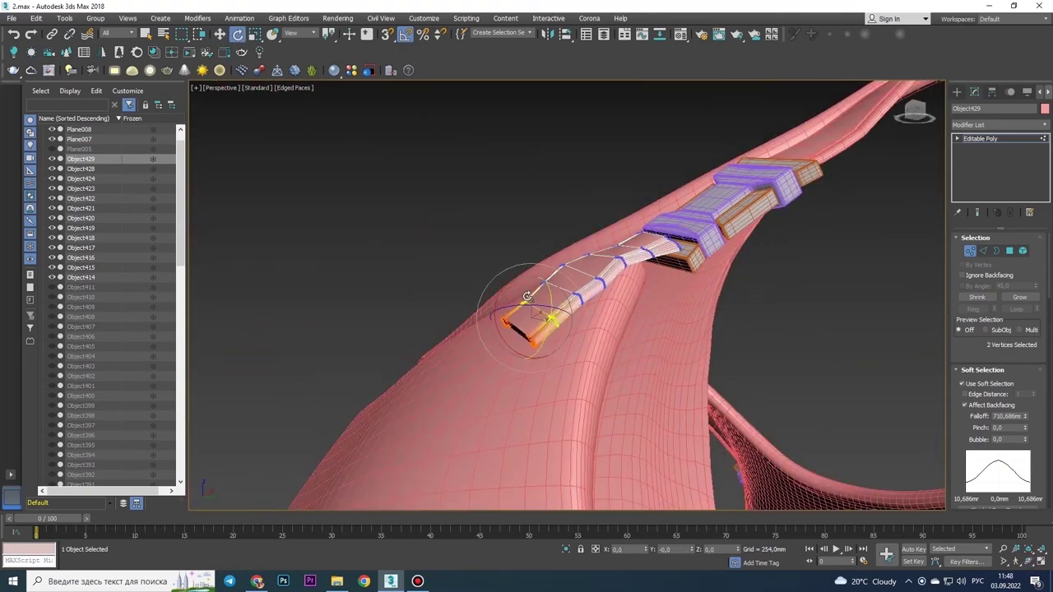
# Step out of and back into the strap's Editable Poly, then review the reshaped strap ends and side buckle
pyautogui.click(956, 91)
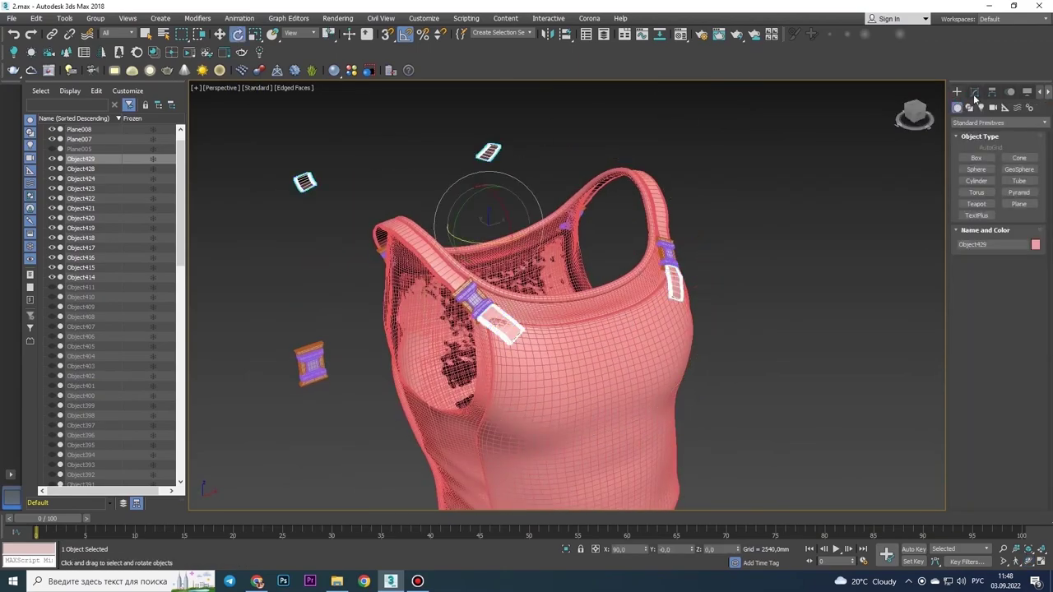
pyautogui.click(974, 93)
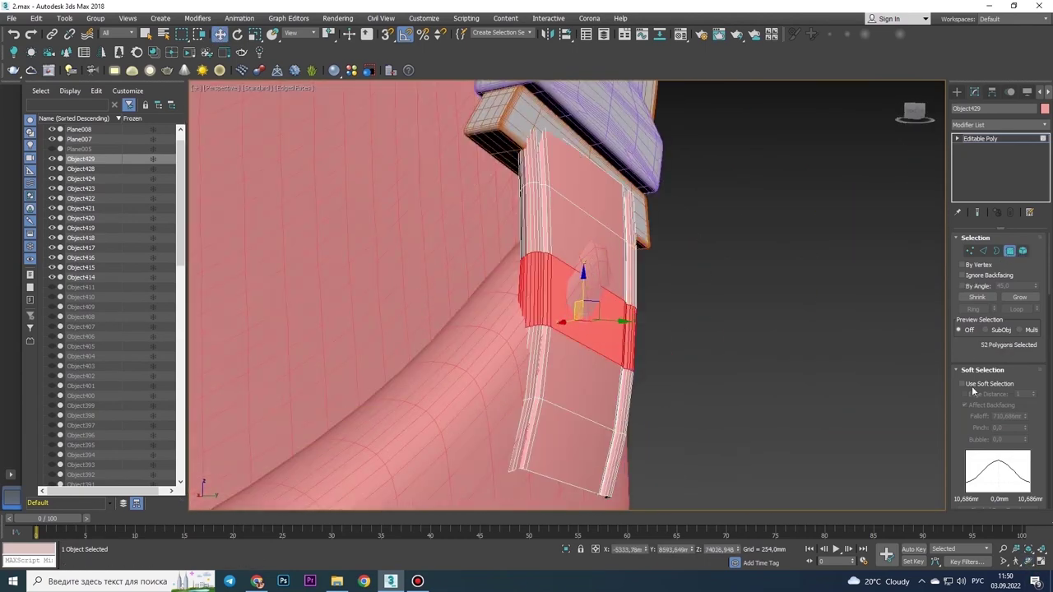
pyautogui.moveTo(592, 353)
pyautogui.keyDown('alt'); pyautogui.mouseDown(button='middle')
pyautogui.moveTo(498, 324)
pyautogui.moveTo(976, 406)
pyautogui.mouseUp(button='middle'); pyautogui.keyUp('alt')
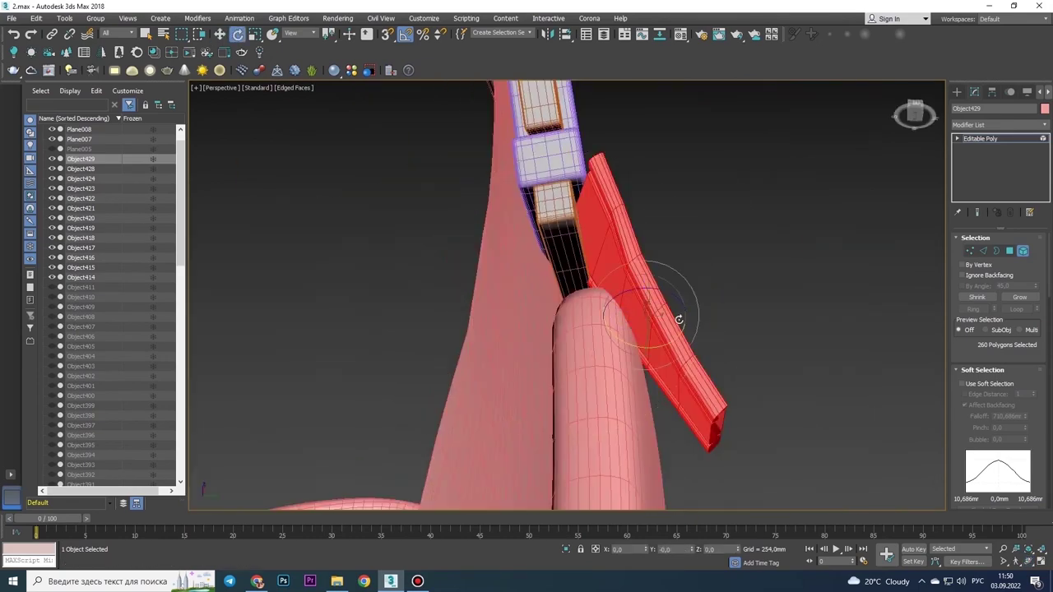
pyautogui.keyDown('alt'); pyautogui.moveTo(678, 319); pyautogui.dragTo(592, 347, button='middle'); pyautogui.keyUp('alt')
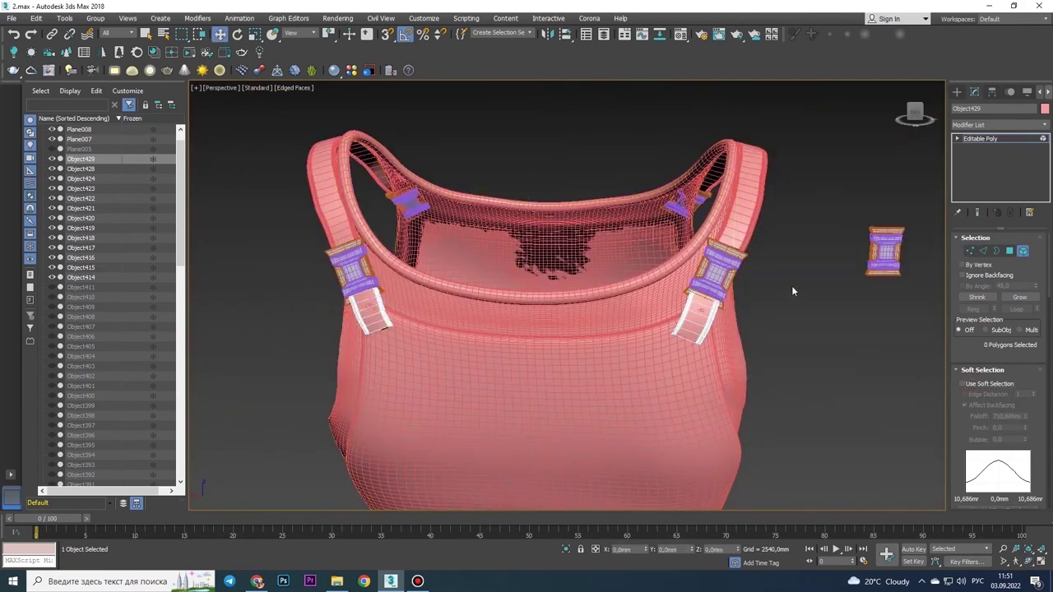
pyautogui.keyDown('alt'); pyautogui.moveTo(793, 290); pyautogui.dragTo(414, 294, button='middle'); pyautogui.keyUp('alt')
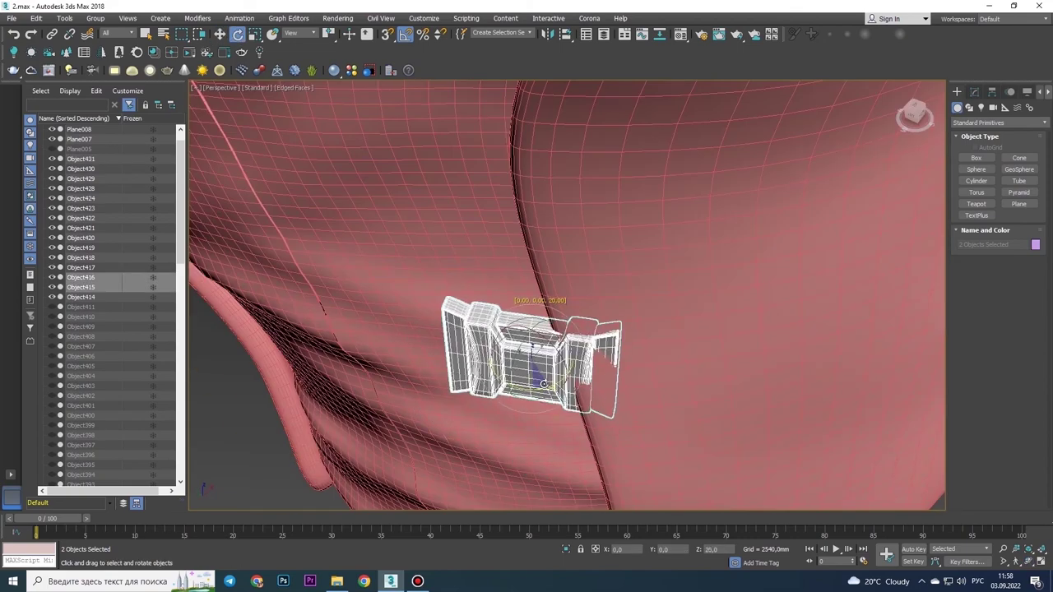
# Shift-move a copy of the side buckle and strap set further down the vest
pyautogui.moveTo(543, 383)
pyautogui.keyDown('alt'); pyautogui.mouseDown(button='middle')
pyautogui.moveTo(547, 329)
pyautogui.moveTo(575, 270)
pyautogui.moveTo(527, 255)
pyautogui.moveTo(592, 277)
pyautogui.moveTo(488, 250)
pyautogui.mouseUp(button='middle'); pyautogui.keyUp('alt')
pyautogui.press('w')
pyautogui.scroll(-5, 588, 272)
pyautogui.scroll(5, 487, 250)
pyautogui.press('w')
pyautogui.keyDown('alt'); pyautogui.moveTo(660, 357); pyautogui.dragTo(650, 240, button='middle'); pyautogui.keyUp('alt')
pyautogui.press('w')
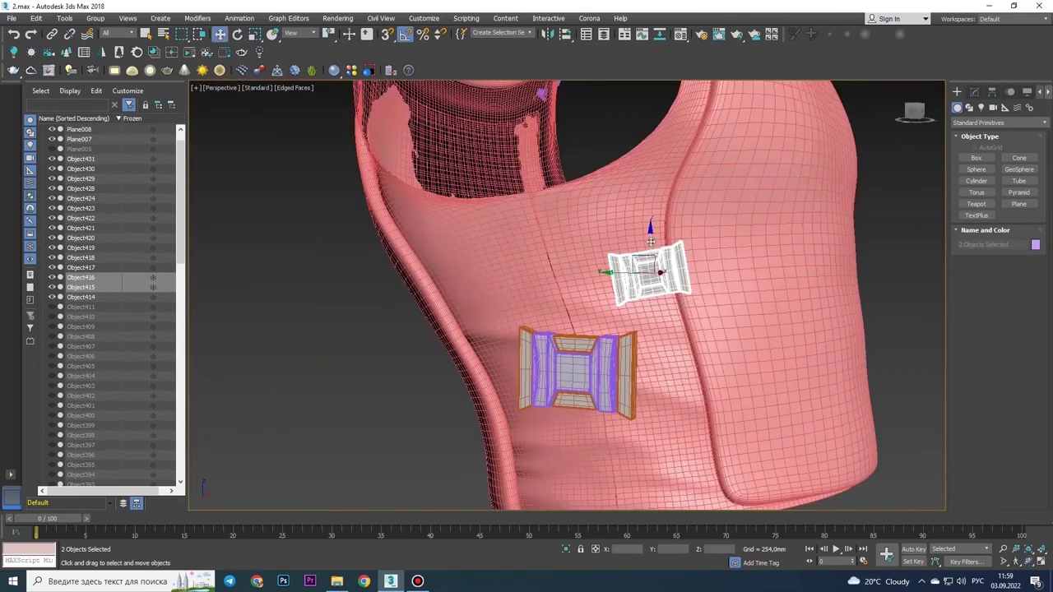
pyautogui.click(527, 336)
pyautogui.scroll(4, 527, 337)
pyautogui.moveTo(527, 337)
pyautogui.keyDown('alt'); pyautogui.mouseDown(button='middle')
pyautogui.moveTo(612, 301)
pyautogui.moveTo(575, 288)
pyautogui.moveTo(622, 350)
pyautogui.moveTo(495, 352)
pyautogui.mouseUp(button='middle'); pyautogui.keyUp('alt')
pyautogui.scroll(2, 584, 283)
pyautogui.press('w')
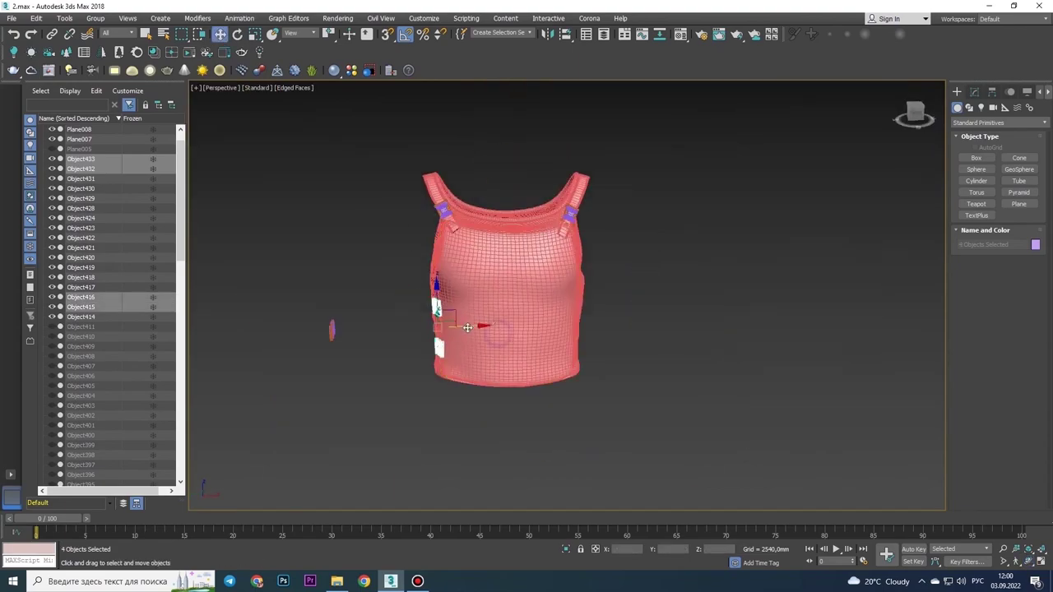
# Mirror copies of both buckle-and-strap sets onto the opposite side of the tank top
pyautogui.click(547, 37)
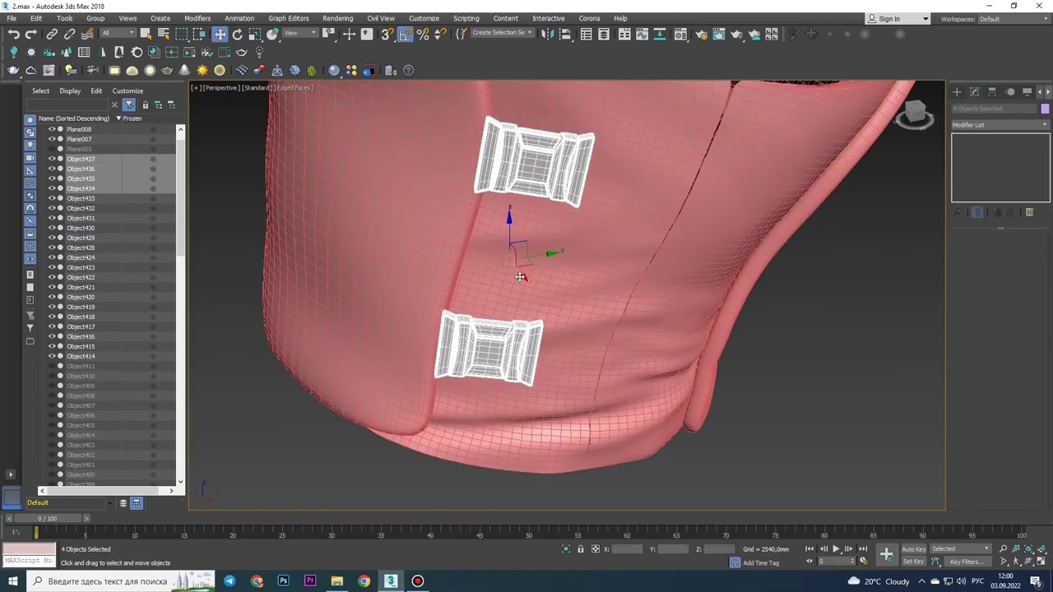
pyautogui.press('e')
pyautogui.moveTo(534, 247)
pyautogui.keyDown('alt'); pyautogui.mouseDown(button='middle')
pyautogui.moveTo(530, 207)
pyautogui.moveTo(576, 239)
pyautogui.moveTo(588, 329)
pyautogui.moveTo(565, 347)
pyautogui.moveTo(576, 247)
pyautogui.mouseUp(button='middle'); pyautogui.keyUp('alt')
pyautogui.press('e')
pyautogui.scroll(2, 589, 247)
pyautogui.press('w')
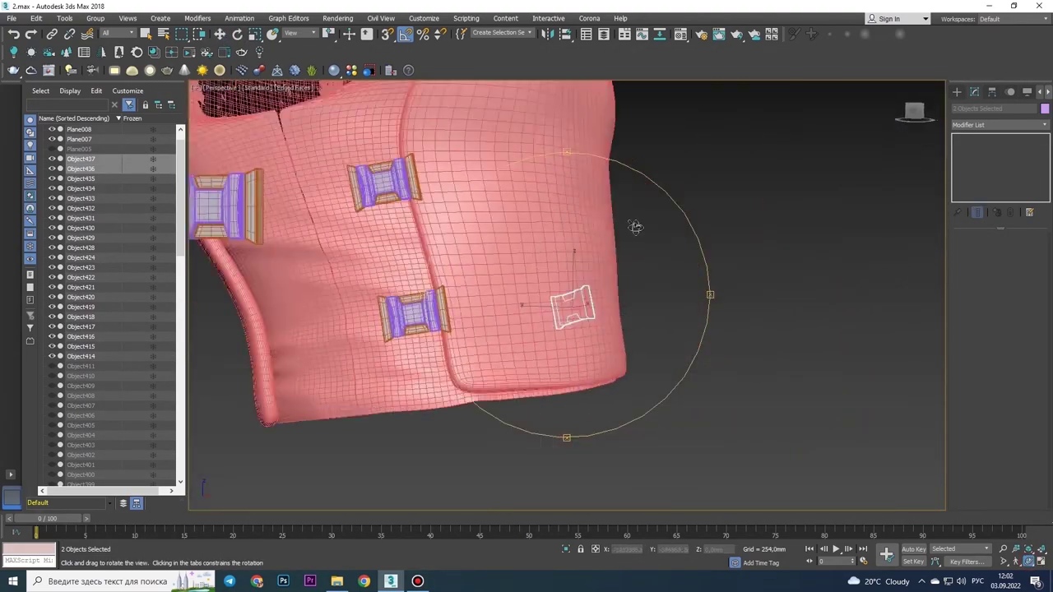
pyautogui.scroll(3, 571, 195)
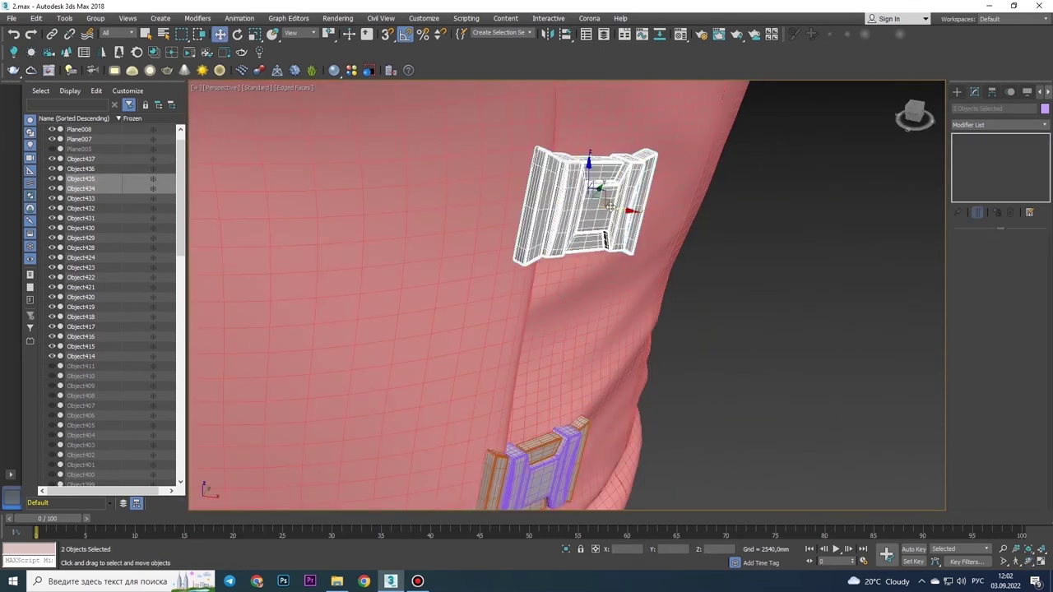
pyautogui.scroll(-5, 610, 206)
pyautogui.keyDown('alt'); pyautogui.moveTo(502, 235); pyautogui.dragTo(540, 312, button='middle'); pyautogui.keyUp('alt')
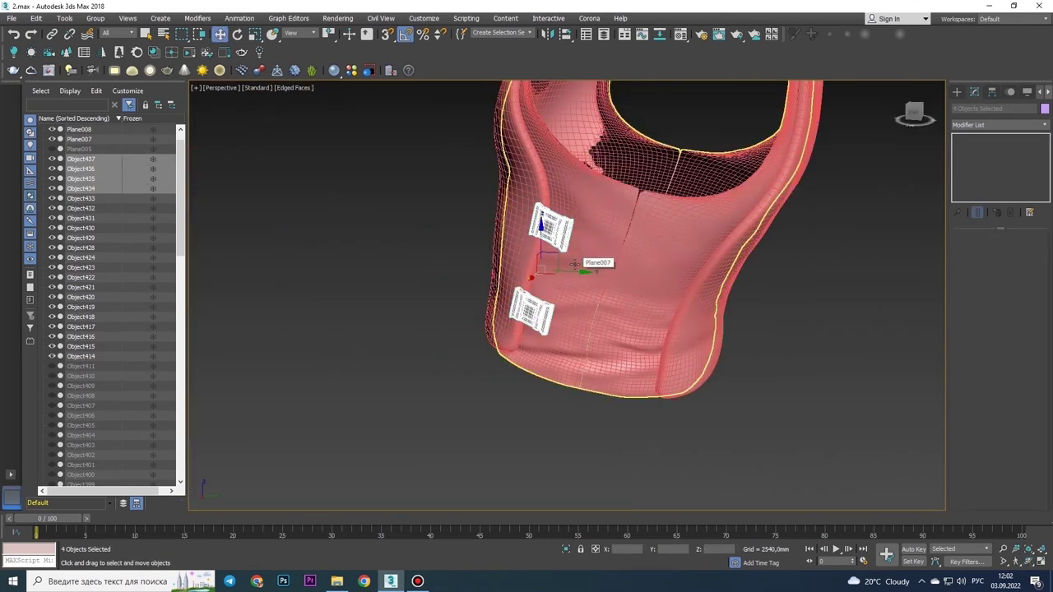
pyautogui.hotkey('ctrl', 'z')
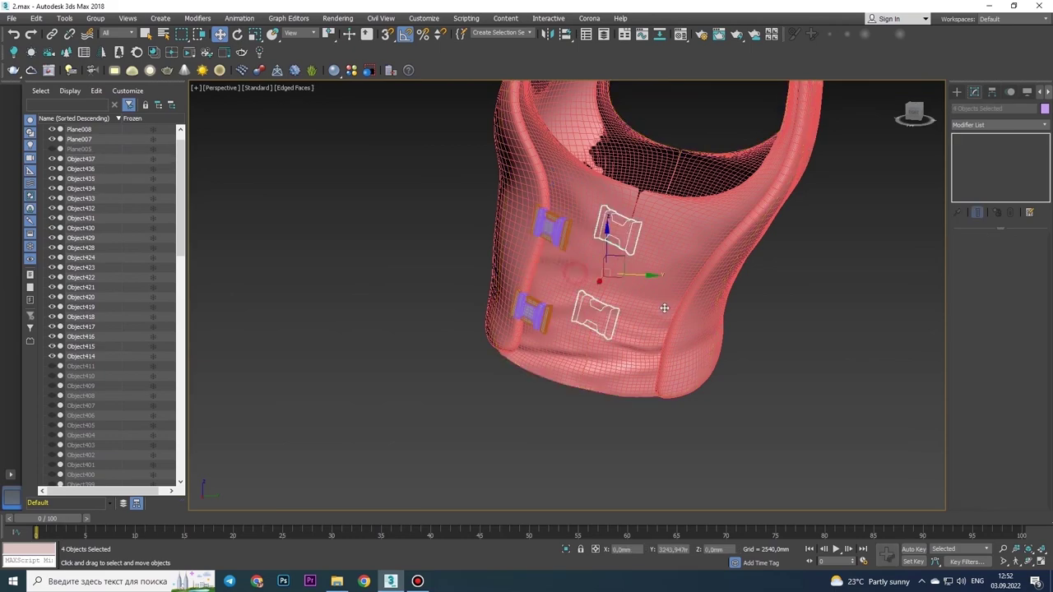
pyautogui.scroll(4, 686, 277)
pyautogui.click(496, 375)
pyautogui.scroll(-4, 576, 312)
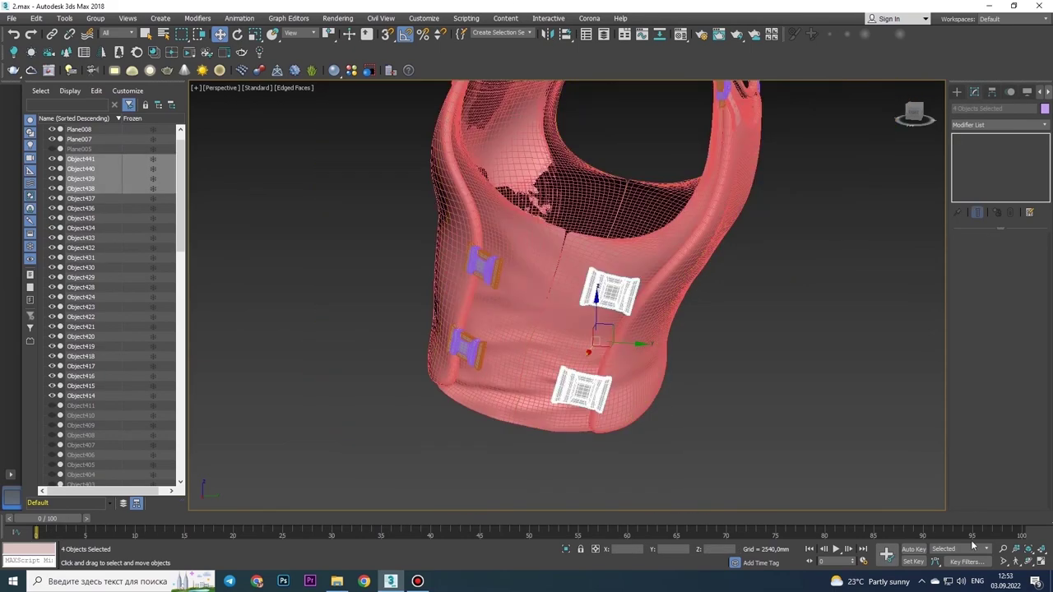
pyautogui.keyDown('alt'); pyautogui.moveTo(576, 313); pyautogui.dragTo(658, 313, button='middle'); pyautogui.keyUp('alt')
pyautogui.press('e')
pyautogui.scroll(4, 668, 317)
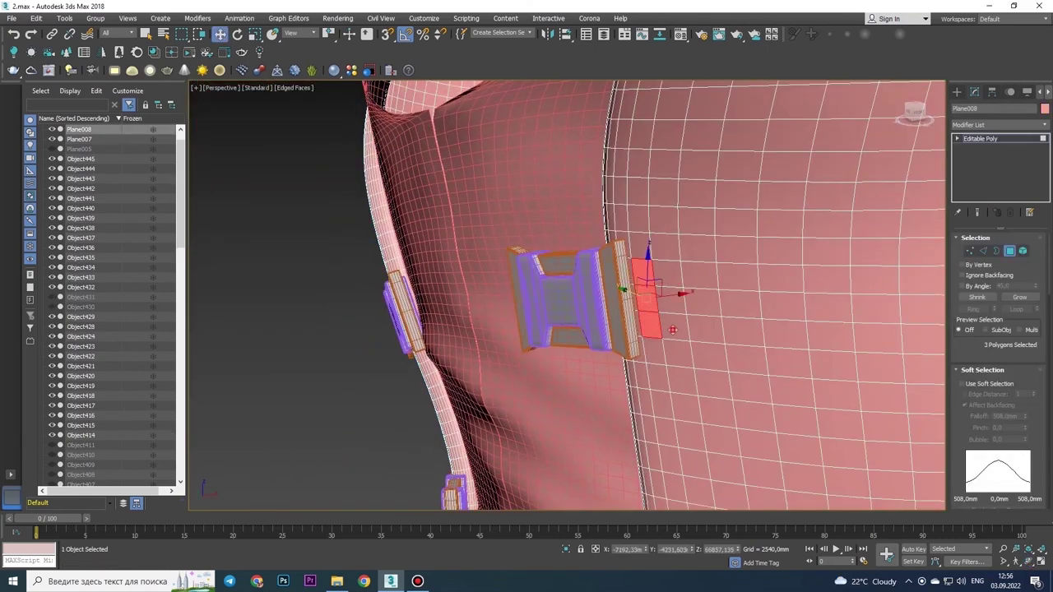
# Select the rectangular strap-panel faces and detach them from Plane008 as a new object
pyautogui.scroll(-5, 693, 277)
pyautogui.scroll(-3, 693, 276)
pyautogui.scroll(8, 654, 341)
pyautogui.keyDown('ctrl'); pyautogui.click(655, 342); pyautogui.keyUp('ctrl')
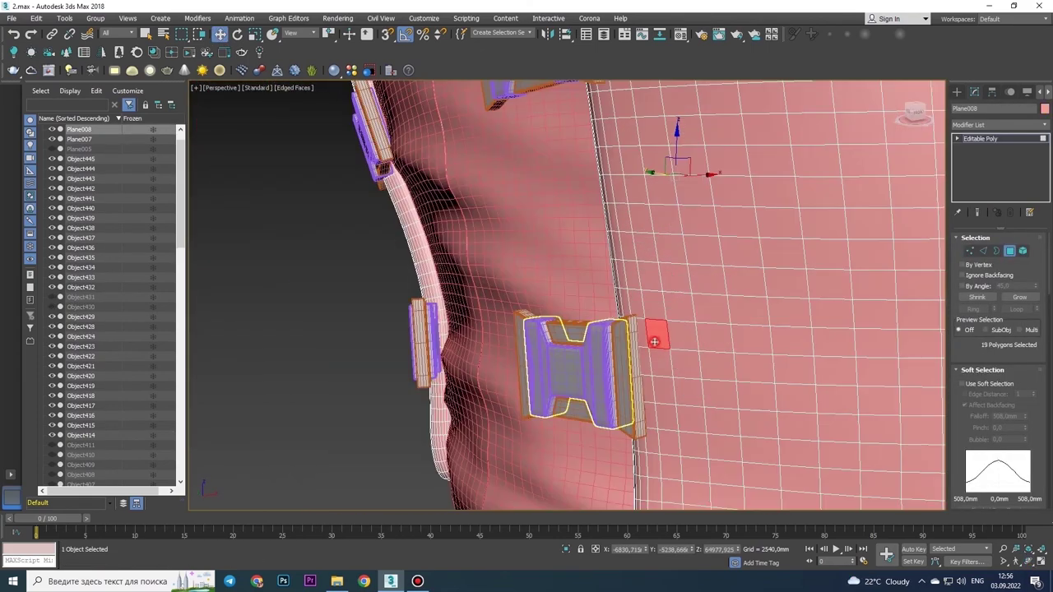
pyautogui.scroll(-3, 723, 348)
pyautogui.keyDown('ctrl'); pyautogui.click(739, 369); pyautogui.keyUp('ctrl')
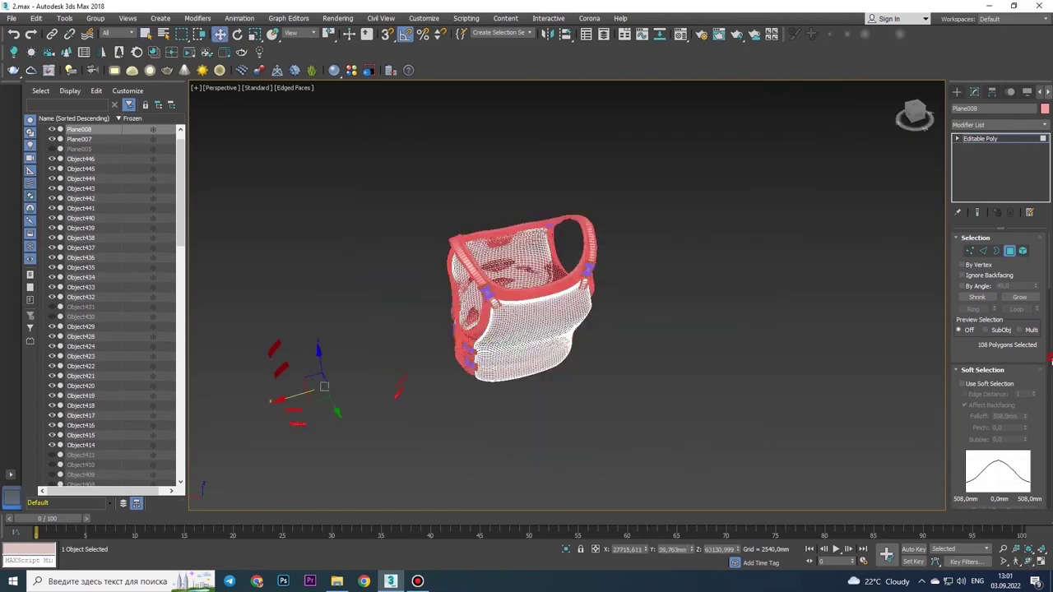
pyautogui.click(1025, 279)
pyautogui.press('z')
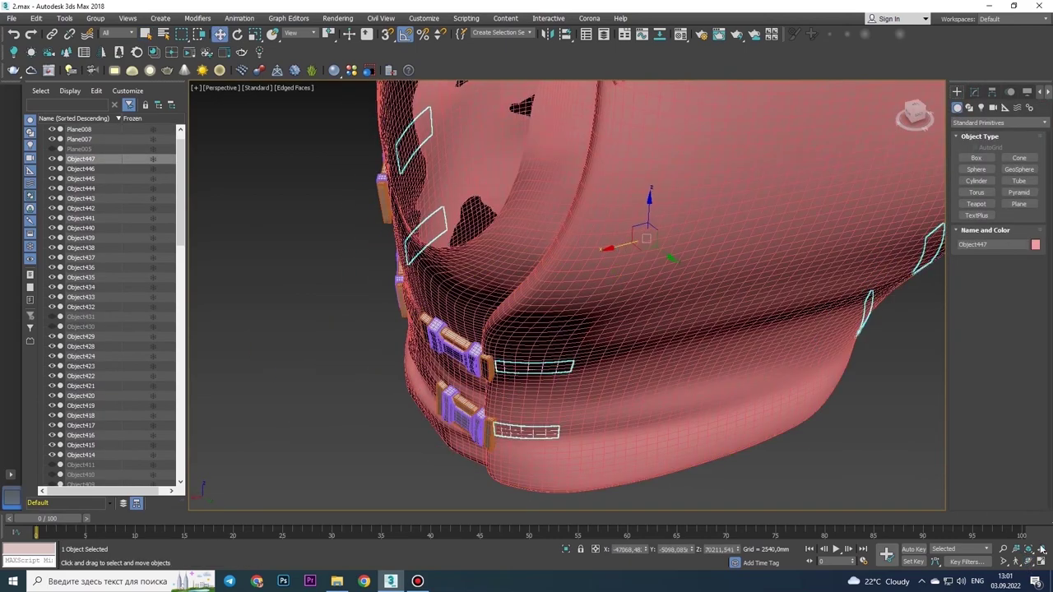
# Show the detached Object448's Edit Poly settings and enter Polygon sub-object mode
pyautogui.click(1040, 549)
pyautogui.click(1028, 560)
pyautogui.click(973, 91)
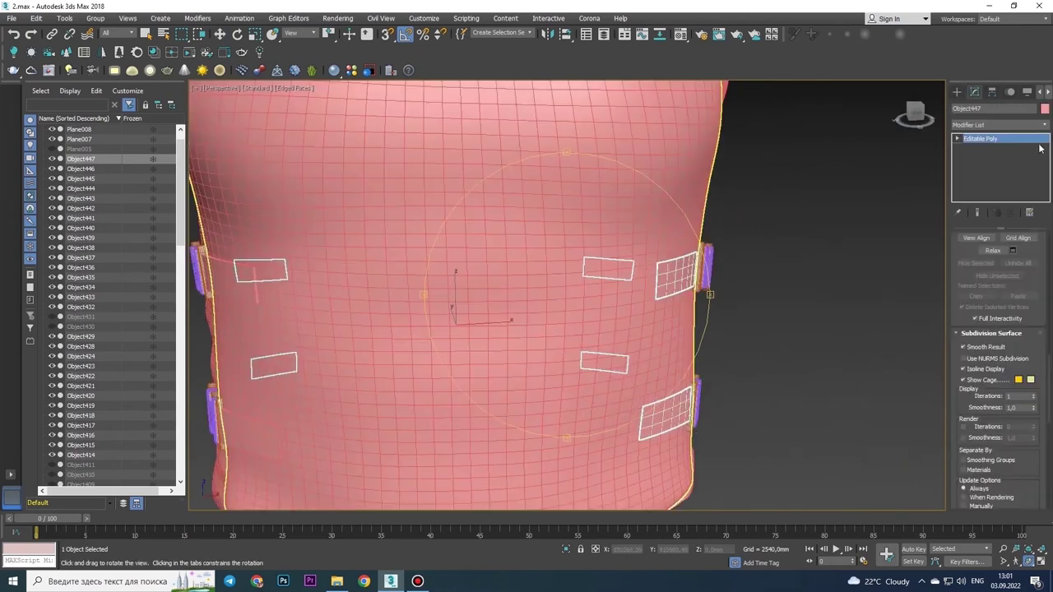
pyautogui.moveTo(994, 186); pyautogui.dragTo(576, 288)
pyautogui.rightClick(693, 238)
pyautogui.click(723, 321)
pyautogui.moveTo(724, 320)
pyautogui.keyDown('alt'); pyautogui.mouseDown(button='middle')
pyautogui.moveTo(538, 288)
pyautogui.moveTo(588, 337)
pyautogui.moveTo(884, 438)
pyautogui.mouseUp(button='middle'); pyautogui.keyUp('alt')
pyautogui.scroll(-3, 538, 289)
pyautogui.press('4')
pyautogui.scroll(3, 698, 358)
# Select polygons on the first strap panels below the vest
pyautogui.scroll(-2, 697, 358)
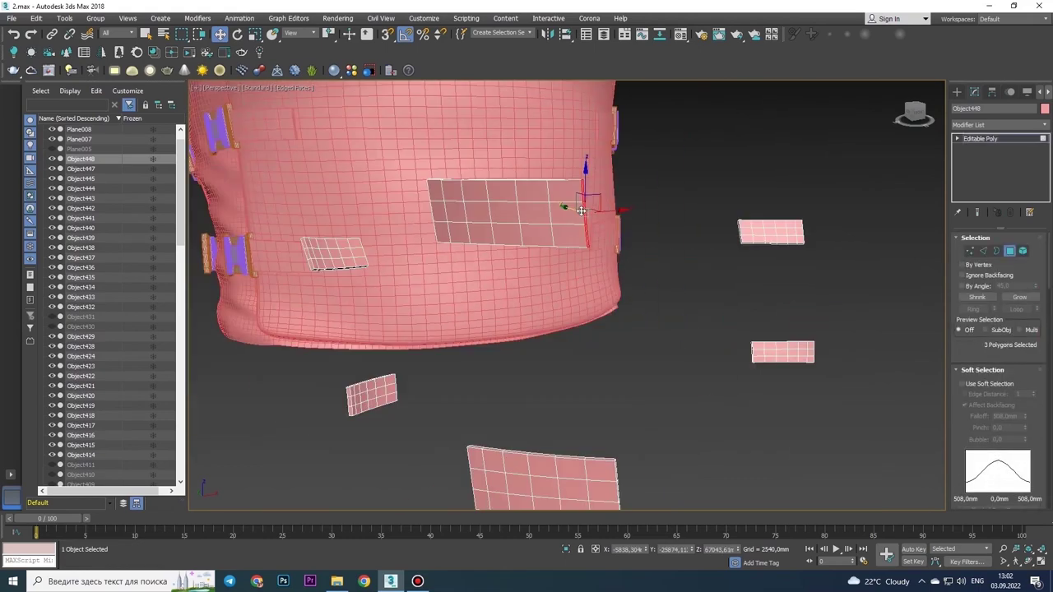
pyautogui.moveTo(697, 357)
pyautogui.mouseDown(button='middle')
pyautogui.moveTo(568, 406)
pyautogui.moveTo(671, 211)
pyautogui.mouseUp(button='middle')
pyautogui.scroll(2, 568, 405)
pyautogui.click(671, 210)
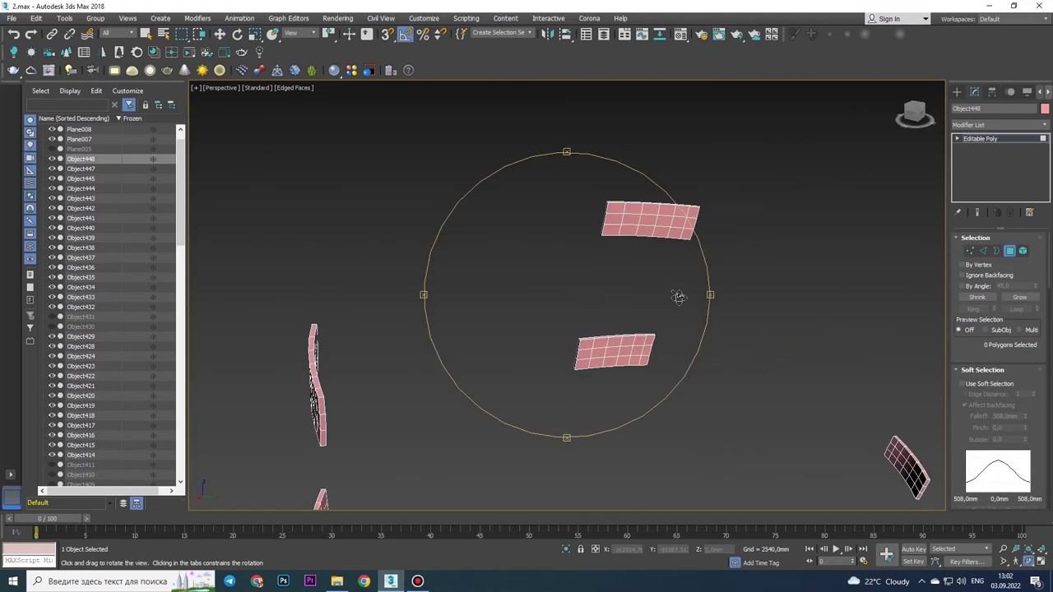
pyautogui.keyDown('alt'); pyautogui.moveTo(570, 336); pyautogui.dragTo(625, 345, button='middle'); pyautogui.keyUp('alt')
pyautogui.scroll(3, 700, 313)
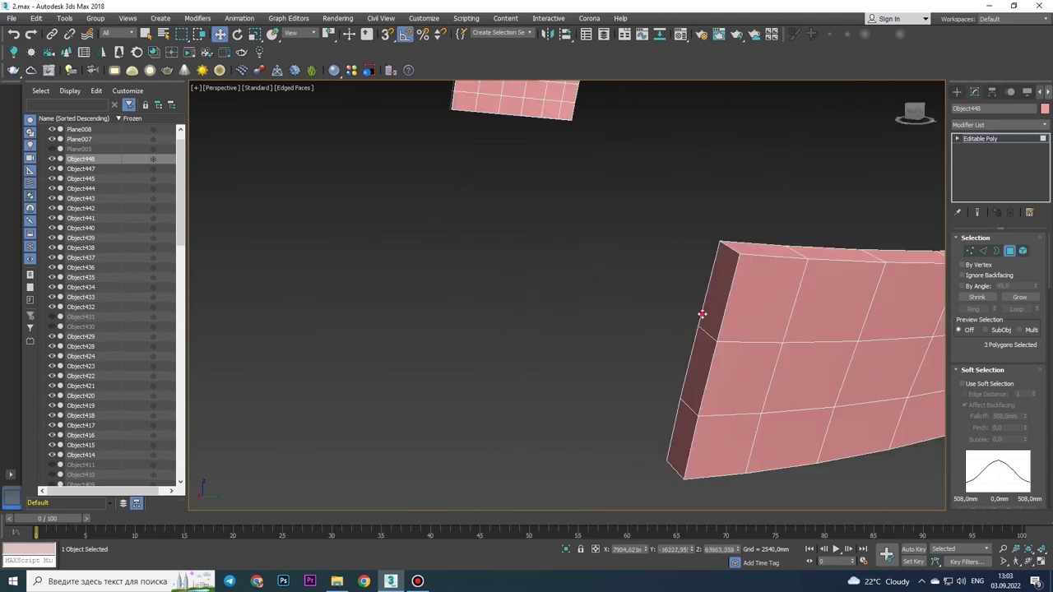
pyautogui.moveTo(700, 313)
pyautogui.keyDown('alt'); pyautogui.mouseDown(button='middle')
pyautogui.moveTo(649, 312)
pyautogui.moveTo(576, 247)
pyautogui.moveTo(679, 170)
pyautogui.mouseUp(button='middle'); pyautogui.keyUp('alt')
pyautogui.scroll(-3, 576, 246)
pyautogui.click(679, 170)
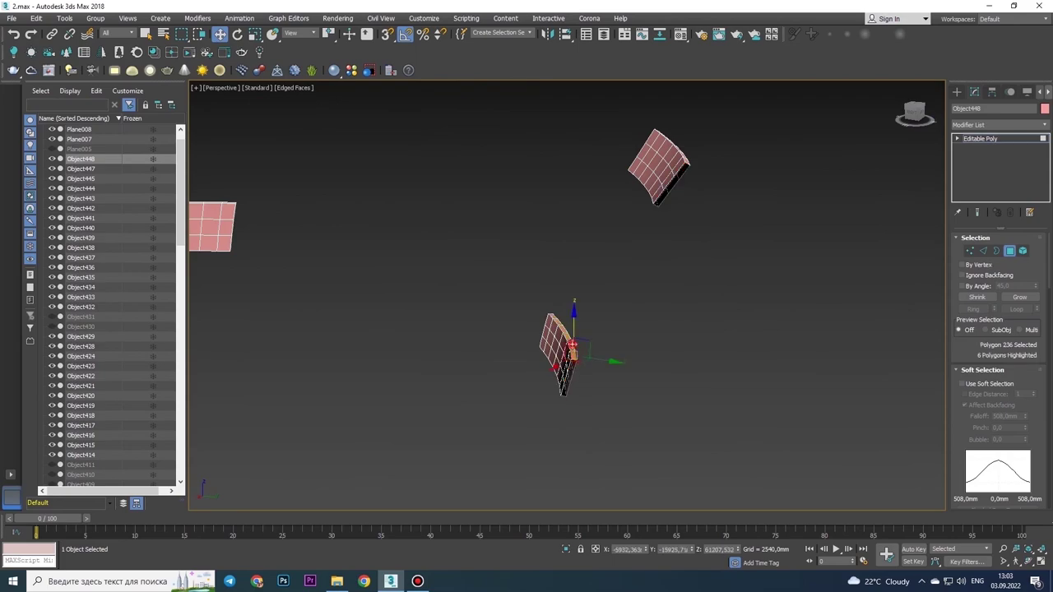
pyautogui.scroll(3, 575, 406)
pyautogui.keyDown('ctrl'); pyautogui.click(574, 406); pyautogui.keyUp('ctrl')
# Add the remaining strap panels, including the top panel, to the polygon selection
pyautogui.keyDown('alt'); pyautogui.moveTo(609, 229); pyautogui.dragTo(676, 283, button='middle'); pyautogui.keyUp('alt')
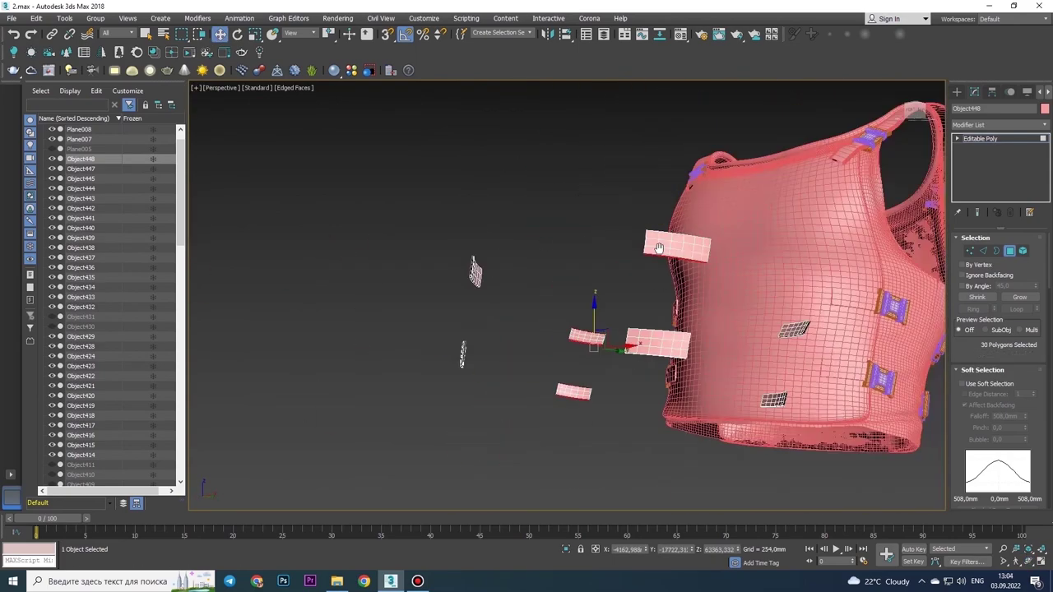
pyautogui.scroll(3, 676, 283)
pyautogui.scroll(-3, 676, 283)
pyautogui.keyDown('alt'); pyautogui.moveTo(597, 299); pyautogui.dragTo(531, 447, button='middle'); pyautogui.keyUp('alt')
pyautogui.keyDown('ctrl'); pyautogui.click(531, 447); pyautogui.keyUp('ctrl')
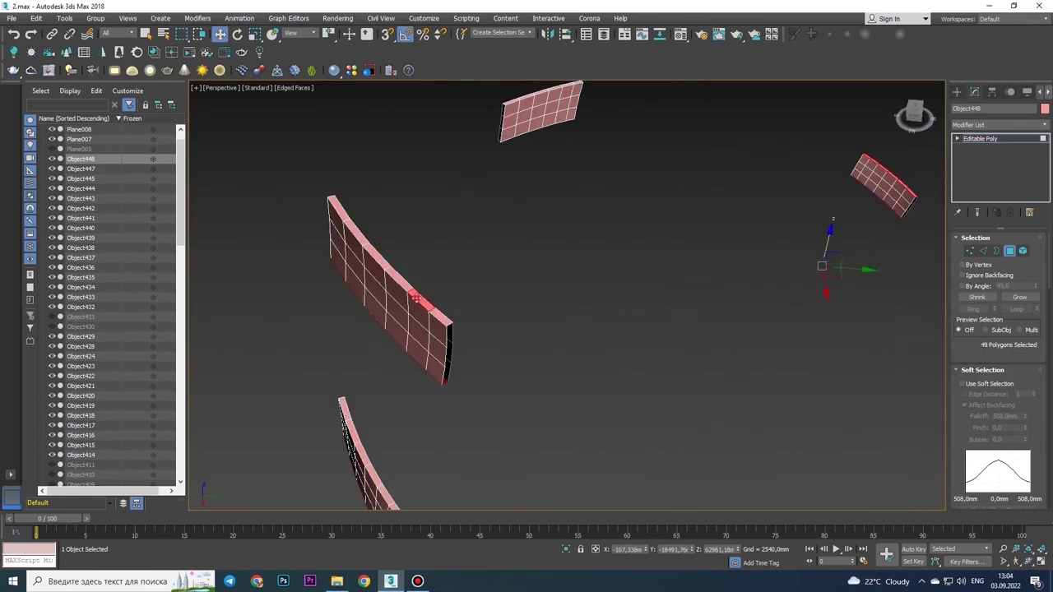
pyautogui.scroll(-3, 507, 269)
pyautogui.keyDown('alt'); pyautogui.moveTo(507, 269); pyautogui.dragTo(721, 353, button='middle'); pyautogui.keyUp('alt')
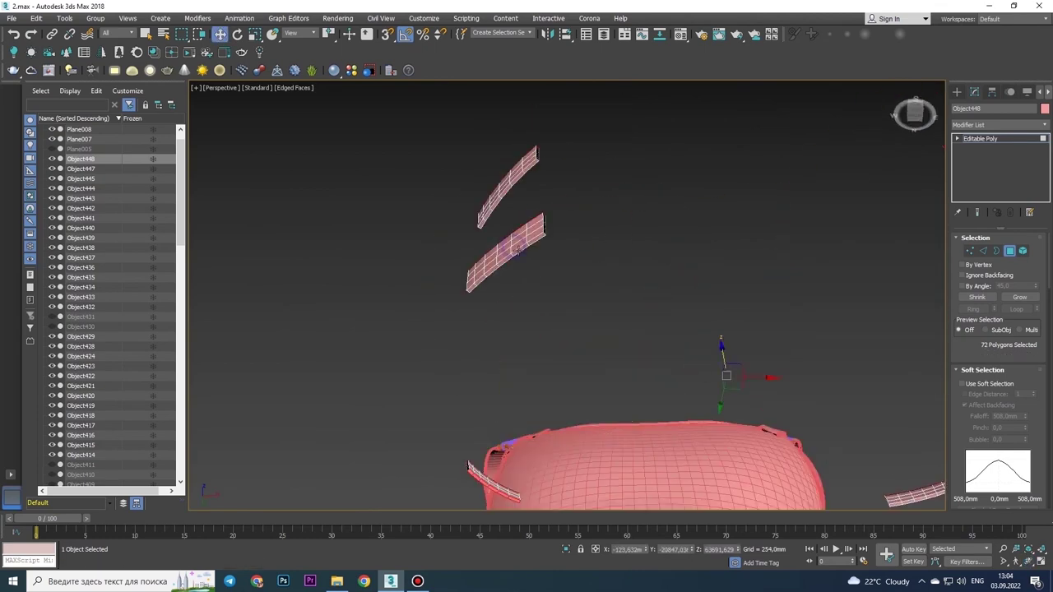
pyautogui.scroll(3, 688, 264)
pyautogui.keyDown('ctrl'); pyautogui.click(687, 265); pyautogui.keyUp('ctrl')
pyautogui.keyDown('ctrl'); pyautogui.click(687, 265); pyautogui.keyUp('ctrl')
pyautogui.scroll(-3, 687, 265)
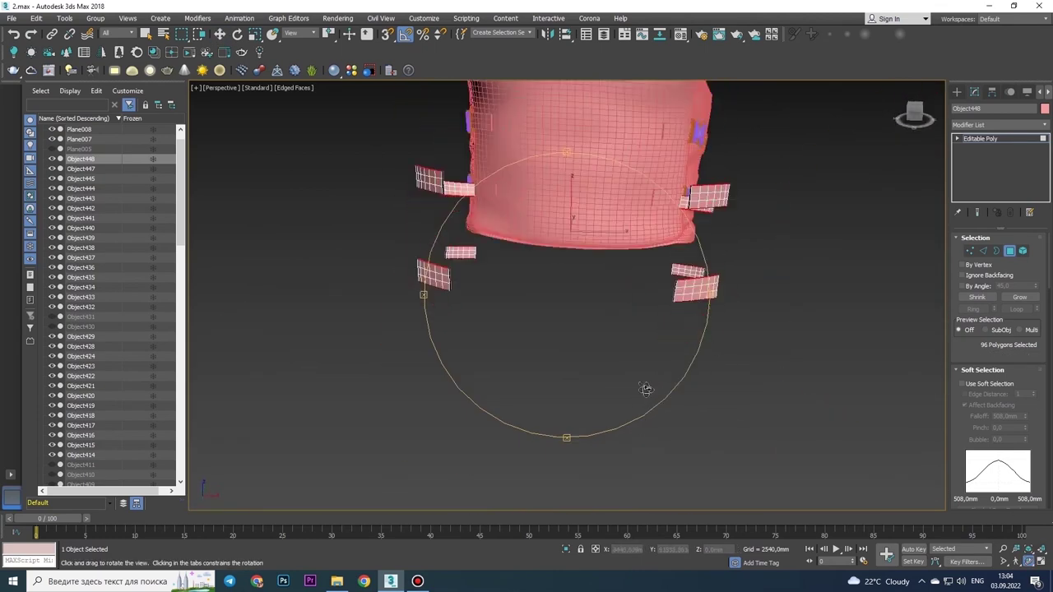
# Select the top border edges of the lower panel and several other panels
pyautogui.keyDown('alt'); pyautogui.moveTo(644, 388); pyautogui.dragTo(983, 374, button='middle'); pyautogui.keyUp('alt')
pyautogui.scroll(5, 531, 195)
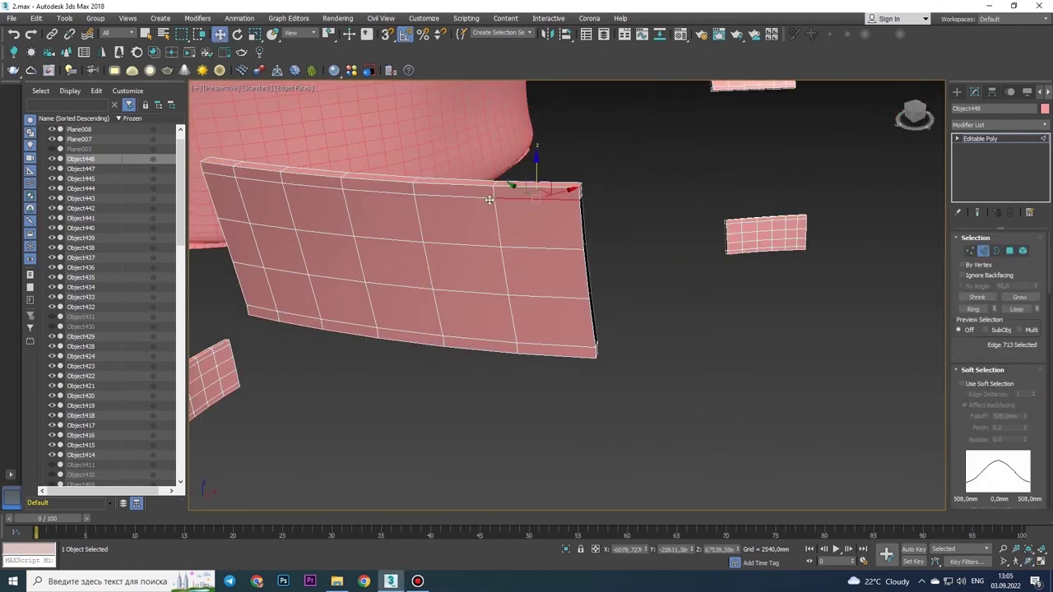
pyautogui.scroll(-3, 612, 276)
pyautogui.keyDown('alt'); pyautogui.moveTo(431, 359); pyautogui.dragTo(378, 244, button='middle'); pyautogui.keyUp('alt')
pyautogui.scroll(-2, 379, 244)
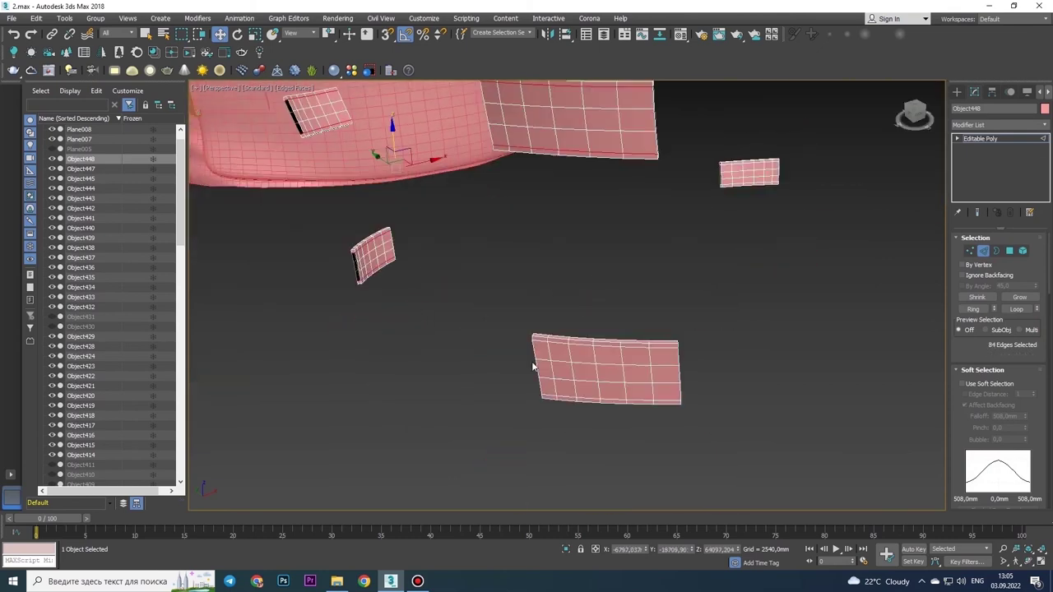
pyautogui.keyDown('ctrl'); pyautogui.click(636, 423); pyautogui.keyUp('ctrl')
pyautogui.keyDown('alt'); pyautogui.moveTo(636, 423); pyautogui.dragTo(458, 277, button='middle'); pyautogui.keyUp('alt')
pyautogui.scroll(3, 458, 278)
pyautogui.keyDown('ctrl'); pyautogui.click(423, 380); pyautogui.keyUp('ctrl')
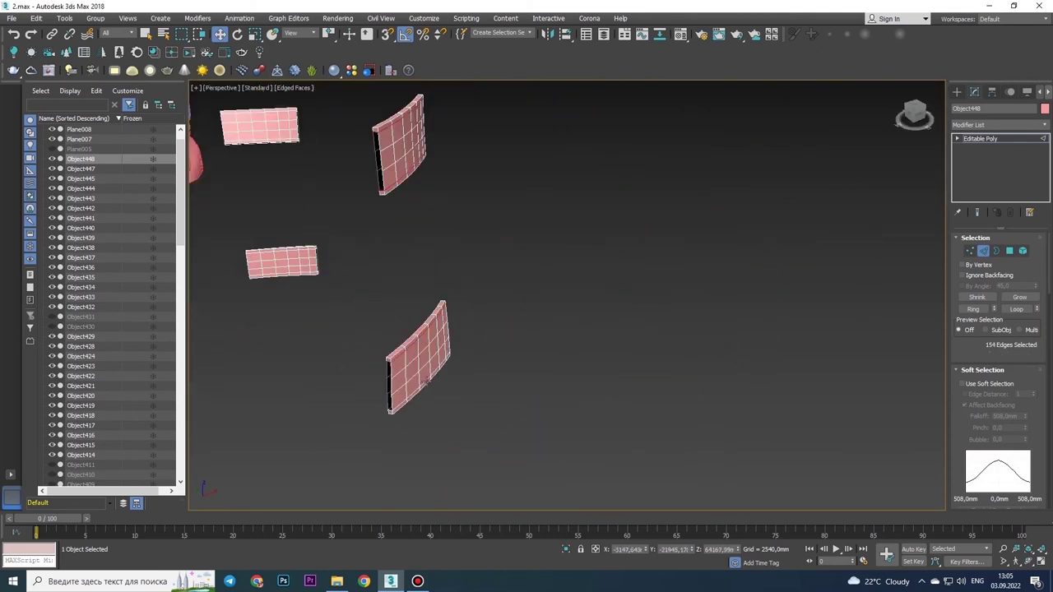
pyautogui.scroll(3, 424, 379)
pyautogui.scroll(-3, 465, 428)
pyautogui.scroll(3, 436, 291)
pyautogui.keyDown('ctrl'); pyautogui.click(435, 292); pyautogui.keyUp('ctrl')
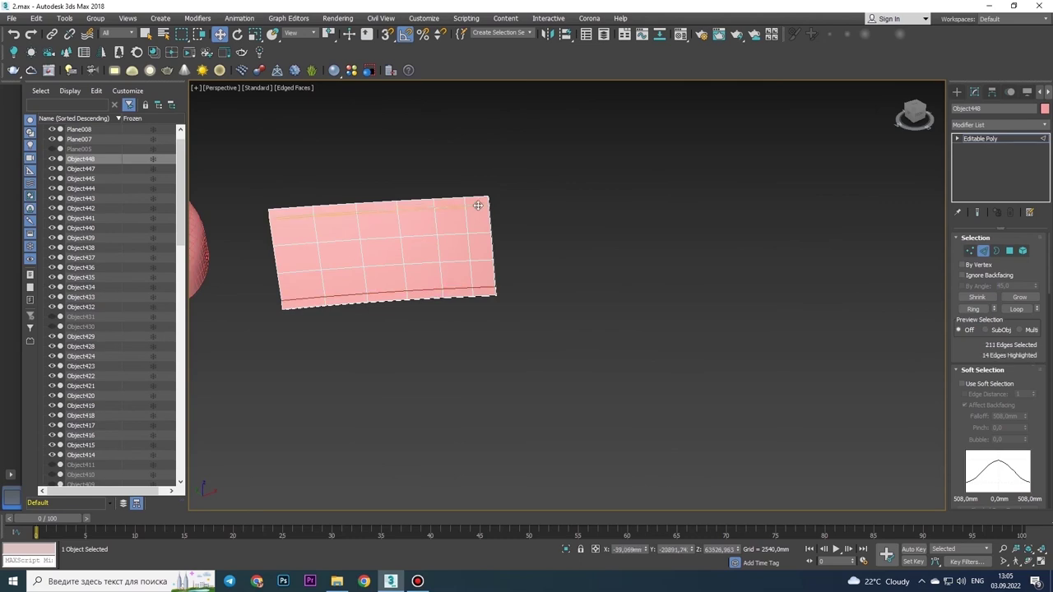
pyautogui.scroll(-3, 471, 317)
pyautogui.scroll(2, 654, 298)
# Expand the polygon selection across the panel, then extrude the border edges to form lips
pyautogui.press('4')
pyautogui.scroll(2, 682, 406)
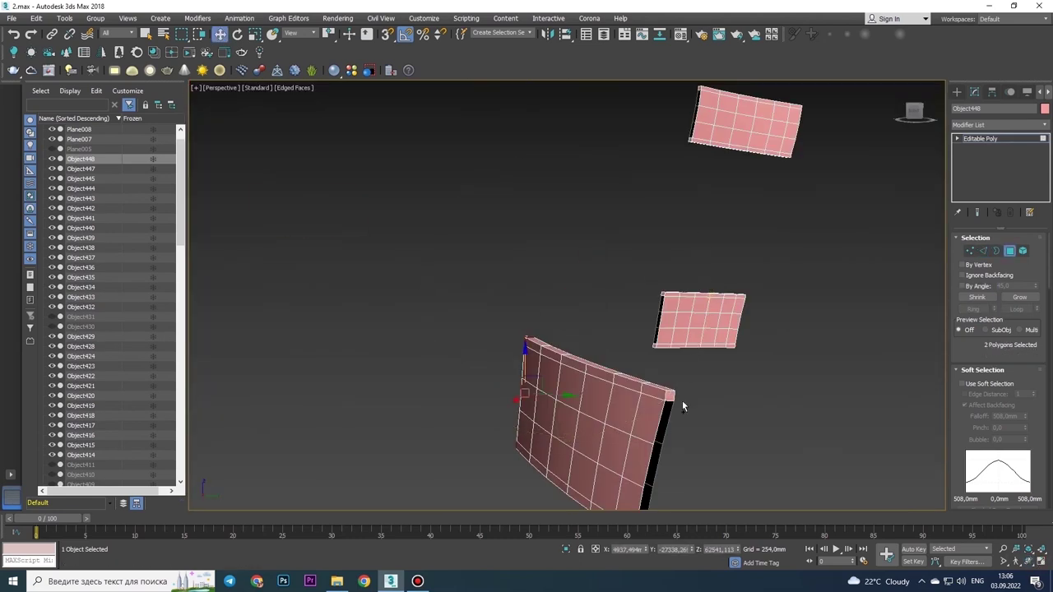
pyautogui.hotkey('ctrl', 'a')
pyautogui.moveTo(682, 405)
pyautogui.keyDown('alt'); pyautogui.mouseDown(button='middle')
pyautogui.moveTo(576, 370)
pyautogui.moveTo(625, 329)
pyautogui.mouseUp(button='middle'); pyautogui.keyUp('alt')
pyautogui.scroll(-3, 453, 278)
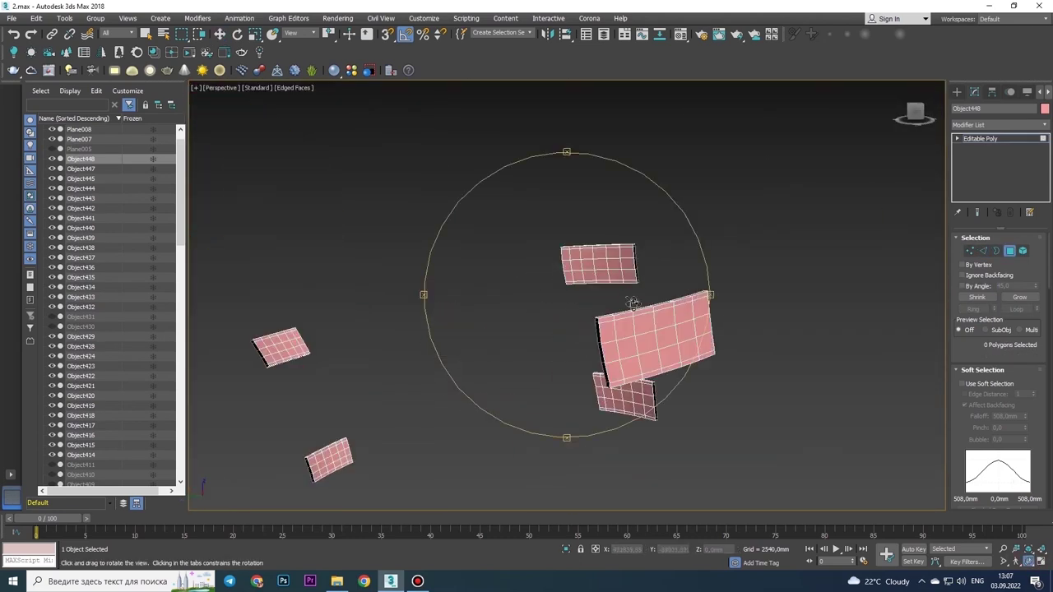
pyautogui.scroll(3, 699, 353)
pyautogui.press('2')
pyautogui.click(573, 333)
pyautogui.scroll(5, 646, 299)
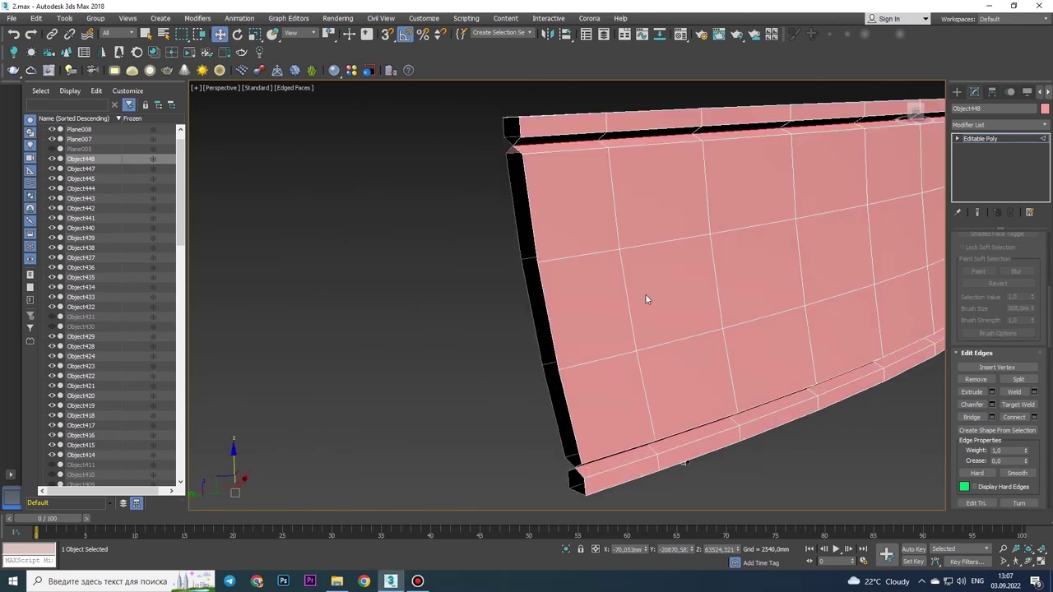
# Select the border edge loops on the curved panel, the small panel and the large panel
pyautogui.keyDown('ctrl'); pyautogui.doubleClick(644, 143); pyautogui.keyUp('ctrl')
pyautogui.scroll(-4, 645, 143)
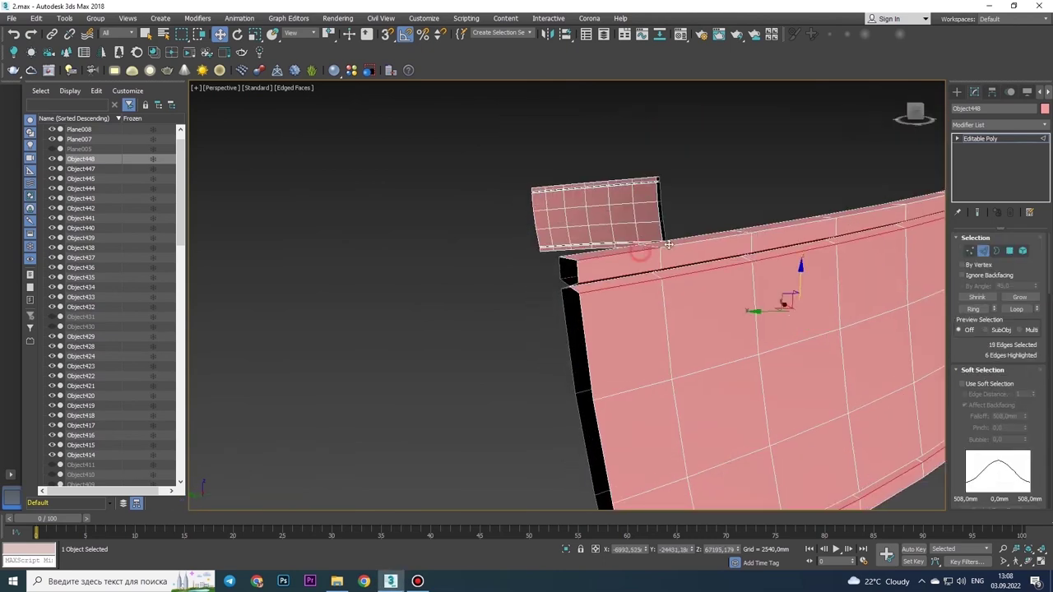
pyautogui.keyDown('alt'); pyautogui.moveTo(644, 143); pyautogui.dragTo(666, 323, button='middle'); pyautogui.keyUp('alt')
pyautogui.keyDown('alt'); pyautogui.moveTo(1028, 562); pyautogui.dragTo(772, 231, button='middle'); pyautogui.keyUp('alt')
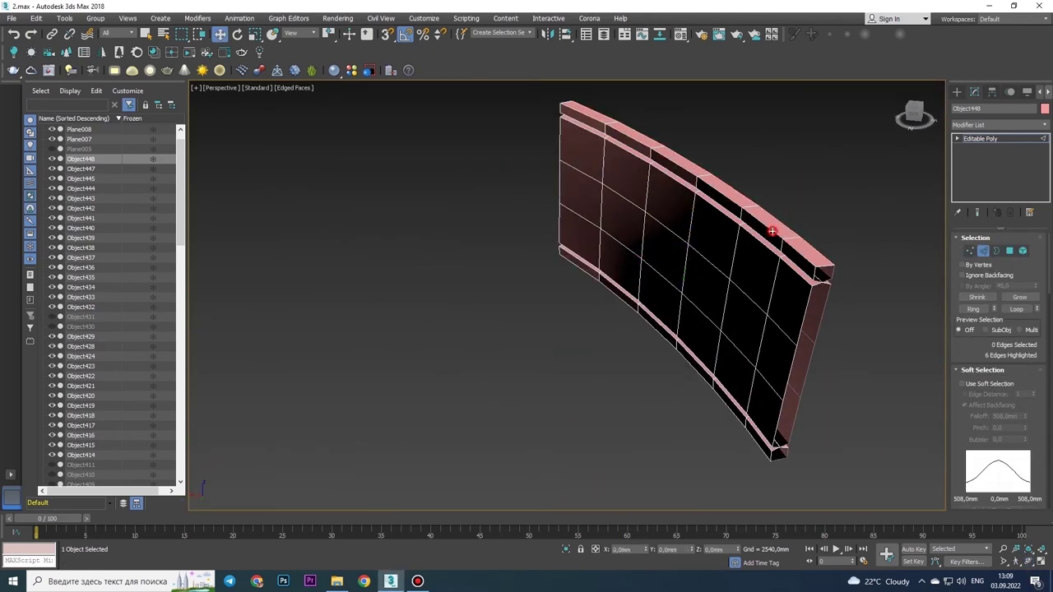
pyautogui.keyDown('alt'); pyautogui.moveTo(724, 395); pyautogui.dragTo(741, 272, button='middle'); pyautogui.keyUp('alt')
pyautogui.scroll(-2, 740, 272)
pyautogui.scroll(5, 761, 230)
pyautogui.keyDown('ctrl'); pyautogui.click(762, 231); pyautogui.keyUp('ctrl')
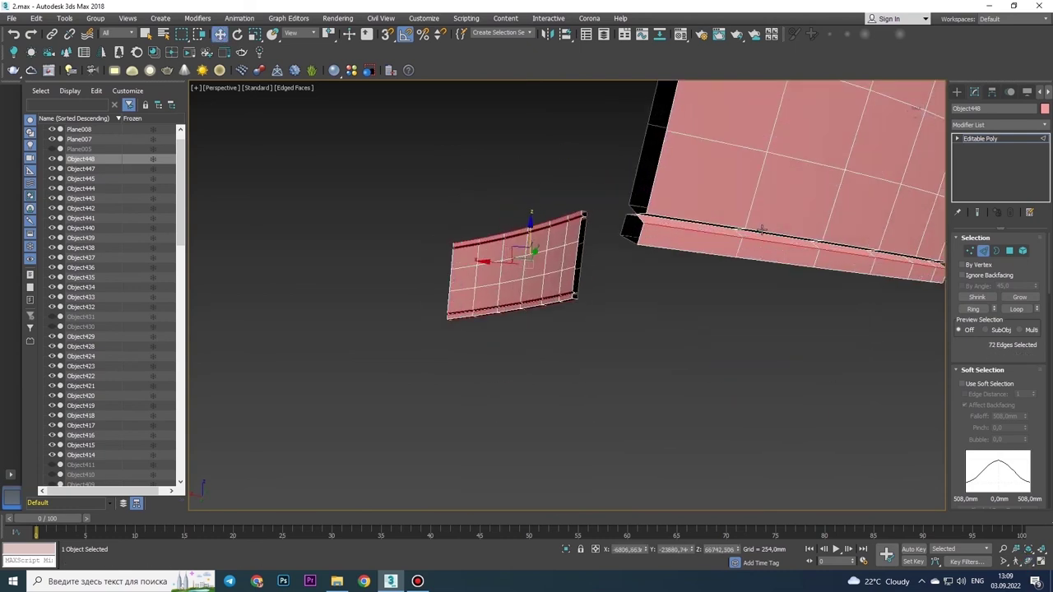
pyautogui.keyDown('ctrl'); pyautogui.click(728, 231); pyautogui.keyUp('ctrl')
pyautogui.moveTo(727, 231)
pyautogui.keyDown('alt'); pyautogui.mouseDown(button='middle')
pyautogui.moveTo(682, 231)
pyautogui.moveTo(1031, 571)
pyautogui.mouseUp(button='middle'); pyautogui.keyUp('alt')
pyautogui.keyDown('ctrl'); pyautogui.click(718, 203); pyautogui.keyUp('ctrl')
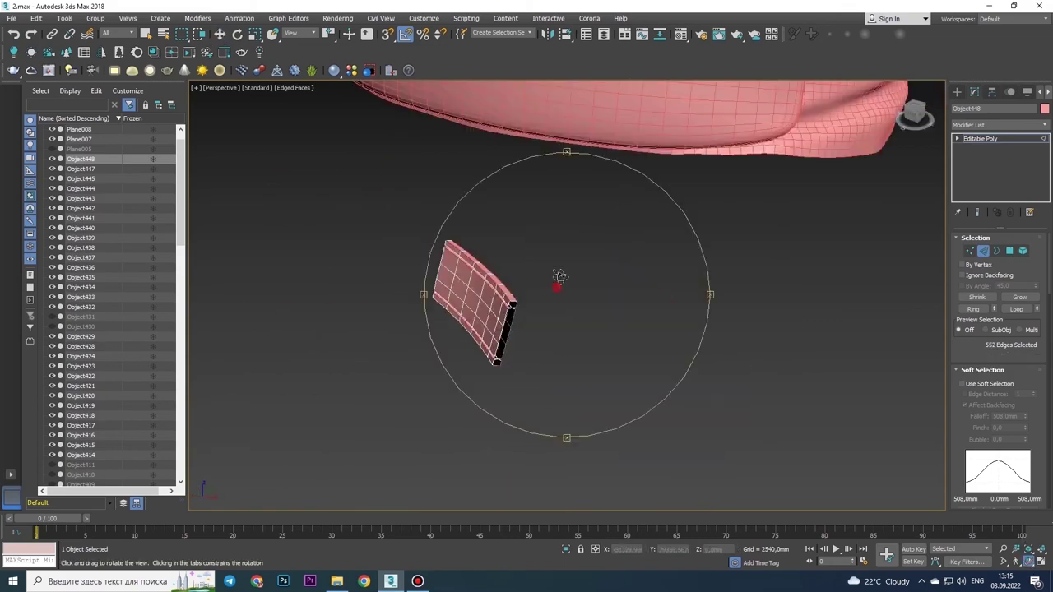
pyautogui.scroll(3, 454, 396)
pyautogui.scroll(-5, 990, 405)
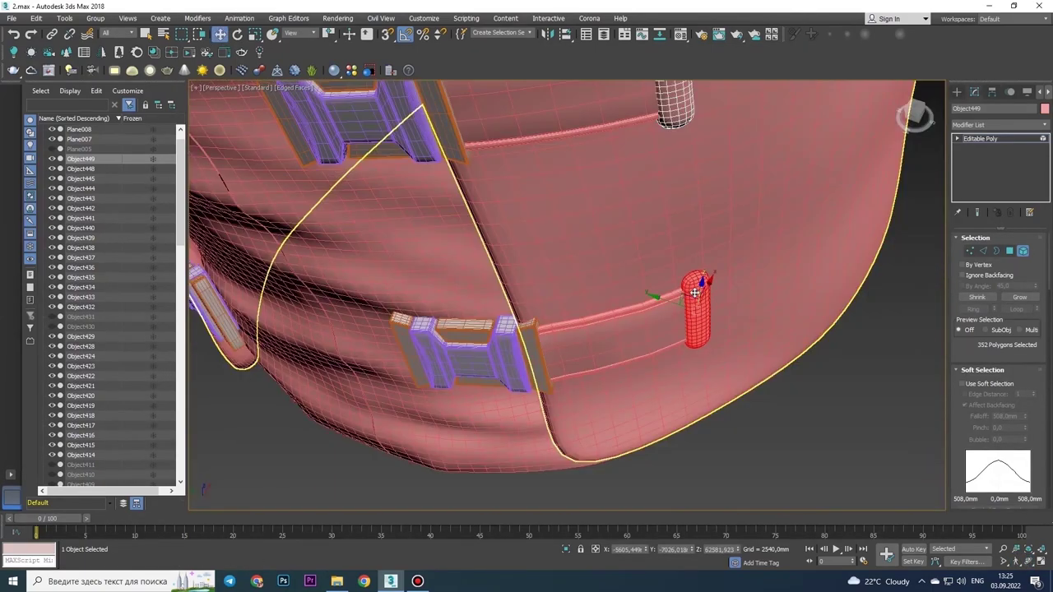
# Orbit the view to a new angle on the vest with its straps and button
pyautogui.keyDown('alt'); pyautogui.moveTo(696, 301); pyautogui.dragTo(566, 303, button='middle'); pyautogui.keyUp('alt')
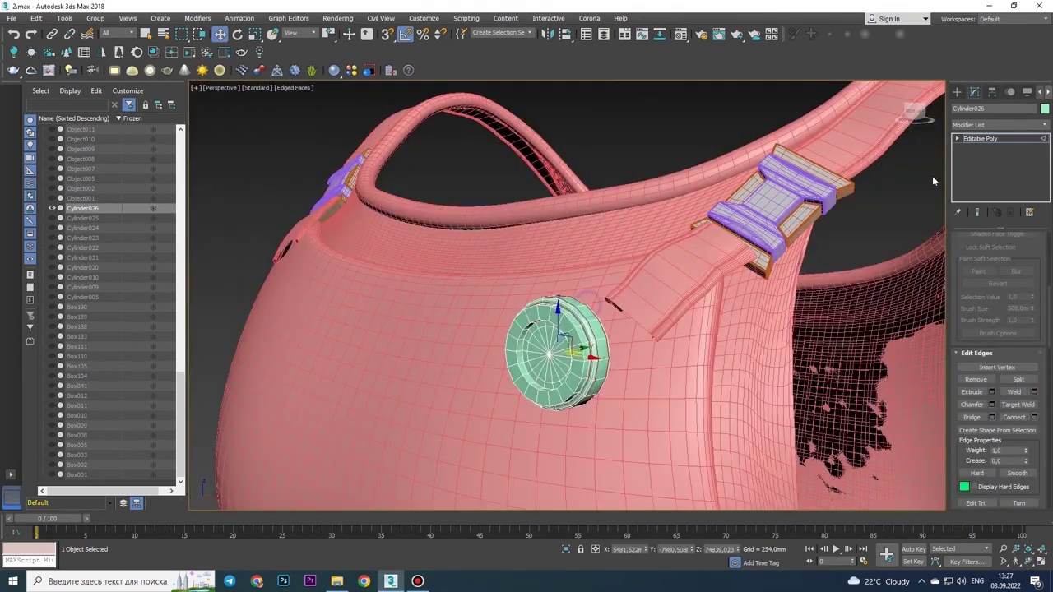
# Open the button's modifier list and orbit to inspect the button on the vest
pyautogui.click(1043, 124)
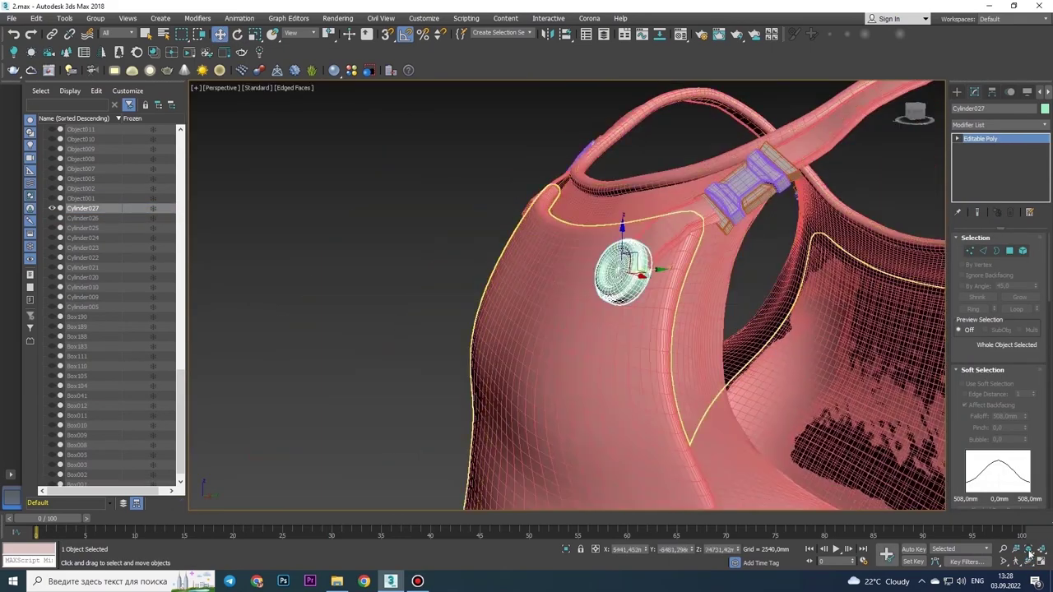
pyautogui.keyDown('alt'); pyautogui.moveTo(576, 329); pyautogui.dragTo(623, 245, button='middle'); pyautogui.keyUp('alt')
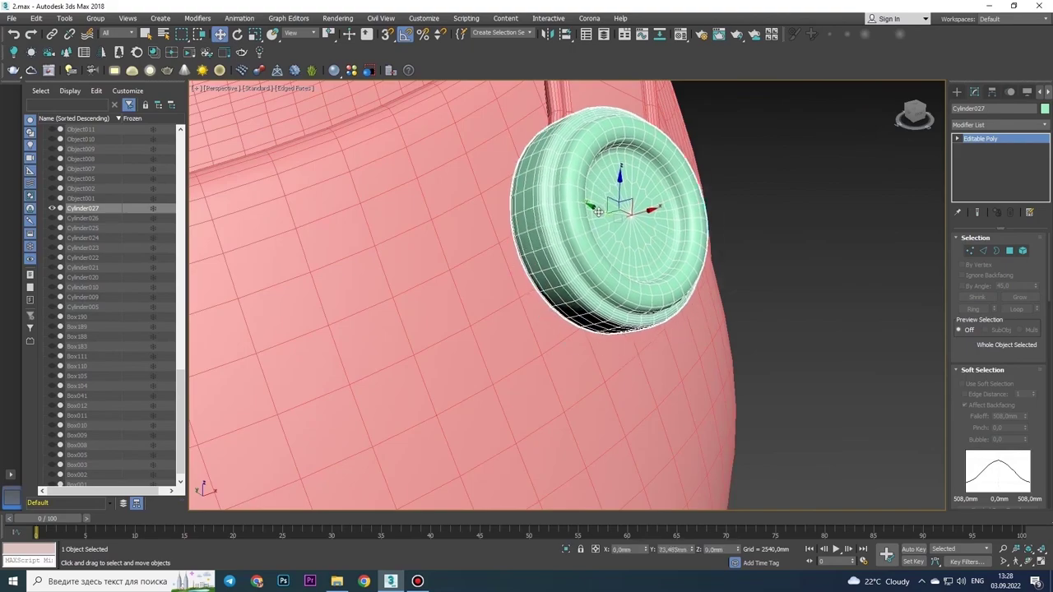
pyautogui.keyDown('alt'); pyautogui.moveTo(598, 212); pyautogui.dragTo(548, 247, button='middle'); pyautogui.keyUp('alt')
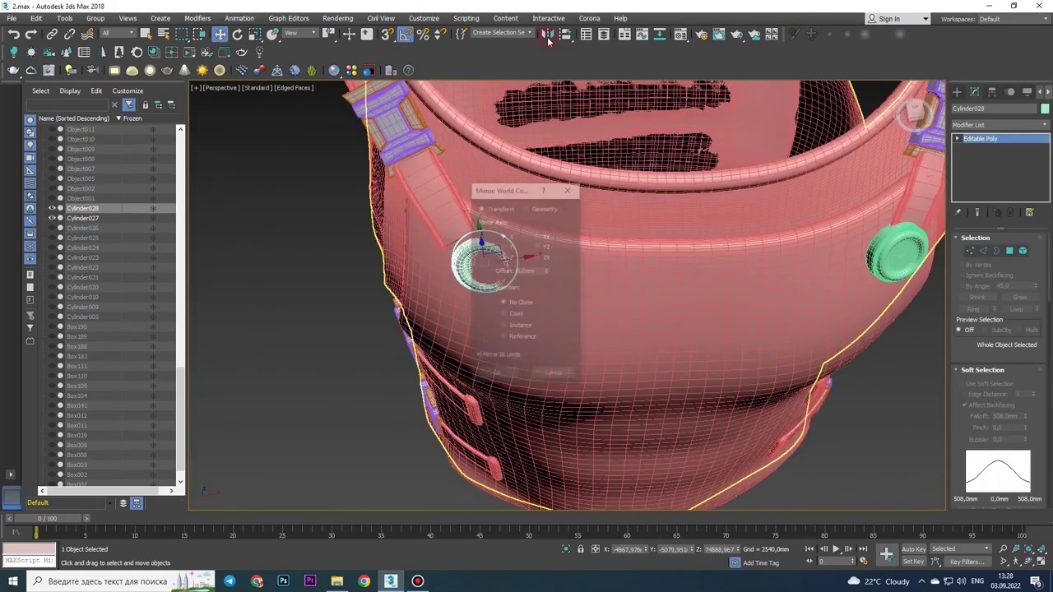
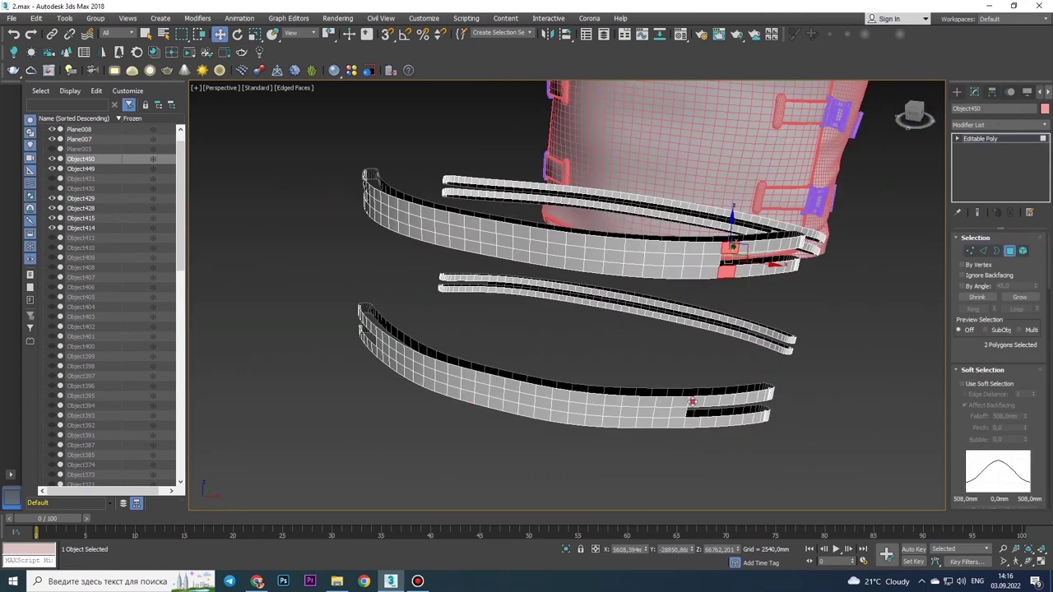
# Select all 190 polygons of the vest's front belt strap in Polygon mode
pyautogui.moveTo(645, 310)
pyautogui.keyDown('alt'); pyautogui.mouseDown(button='middle')
pyautogui.moveTo(580, 329)
pyautogui.moveTo(616, 450)
pyautogui.mouseUp(button='middle'); pyautogui.keyUp('alt')
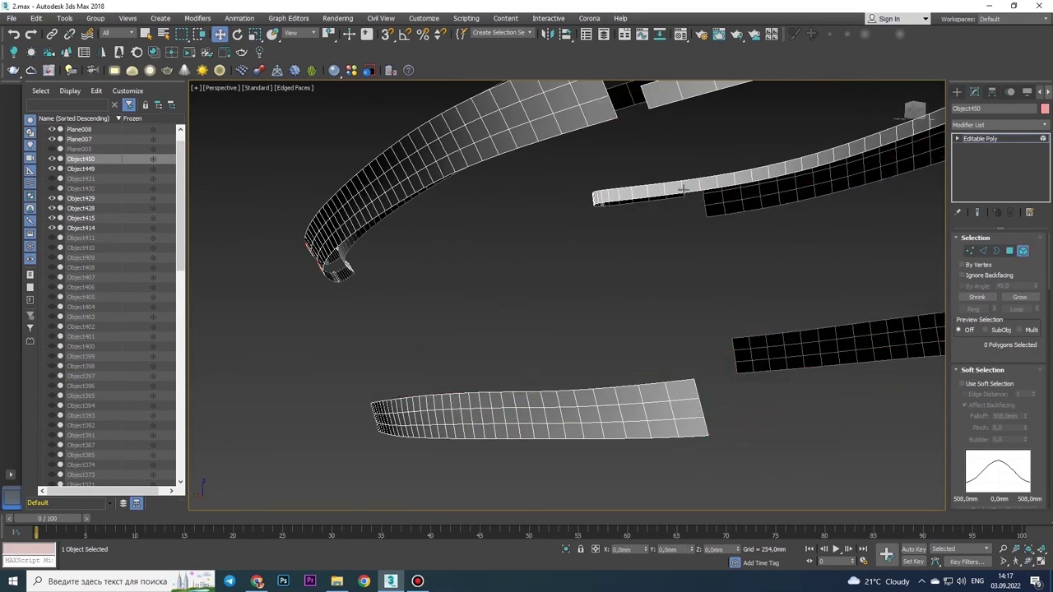
pyautogui.scroll(-5, 576, 296)
pyautogui.moveTo(576, 296)
pyautogui.keyDown('alt'); pyautogui.mouseDown(button='middle')
pyautogui.moveTo(303, 236)
pyautogui.moveTo(543, 271)
pyautogui.mouseUp(button='middle'); pyautogui.keyUp('alt')
pyautogui.scroll(5, 303, 236)
pyautogui.click(974, 91)
pyautogui.click(995, 122)
pyautogui.press('Escape')
pyautogui.rightClick(536, 254)
pyautogui.click(650, 383)
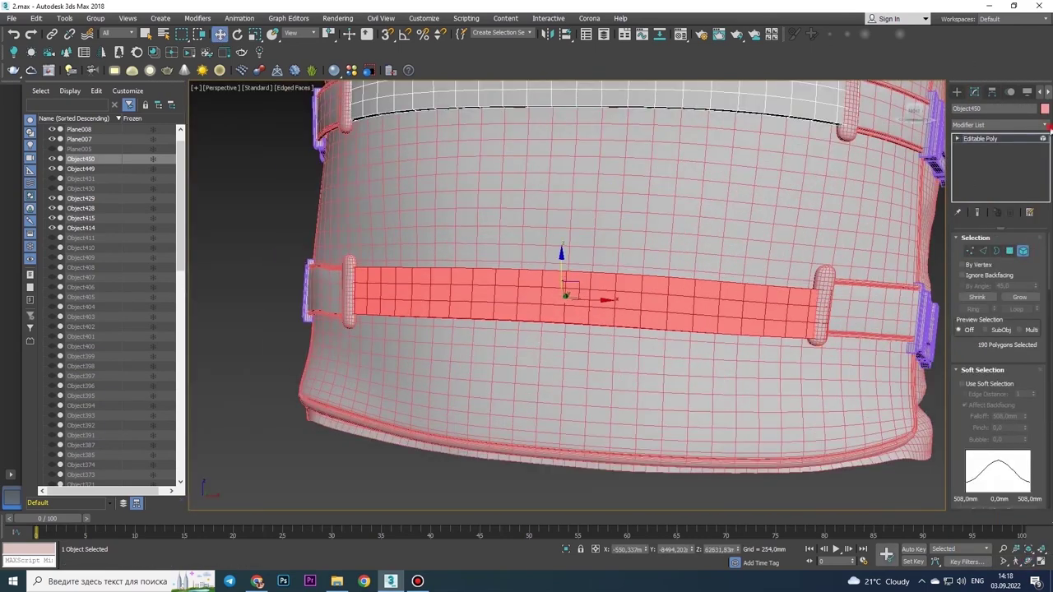
# Try an FFD 2x2x2 lattice on the strap, then undo it
pyautogui.click(999, 124)
pyautogui.click(984, 158)
pyautogui.hotkey('ctrl', 'z')
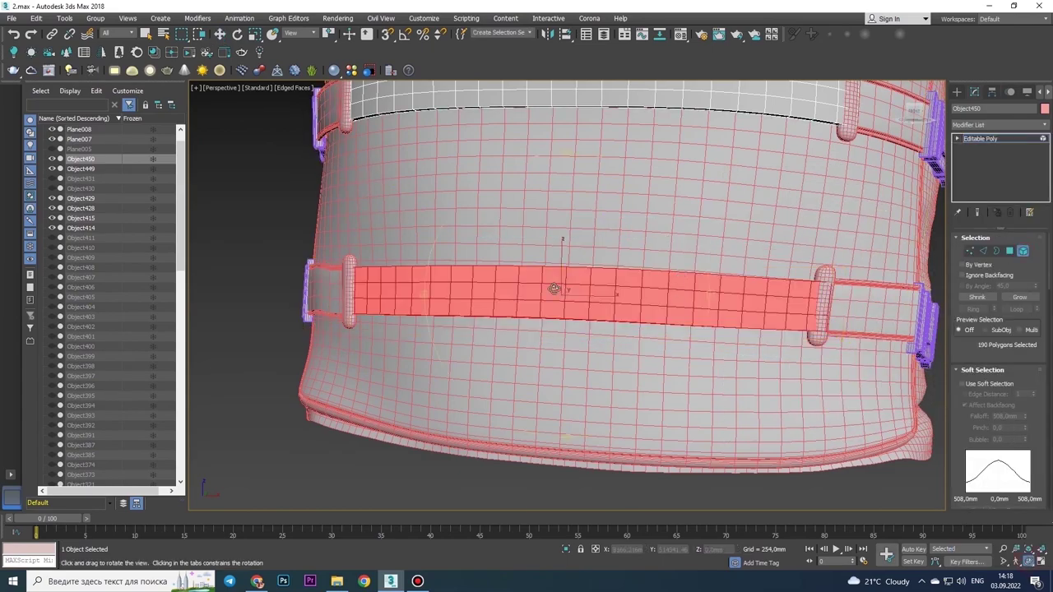
pyautogui.moveTo(555, 289)
pyautogui.keyDown('alt'); pyautogui.mouseDown(button='middle')
pyautogui.moveTo(597, 251)
pyautogui.moveTo(606, 297)
pyautogui.moveTo(576, 272)
pyautogui.mouseUp(button='middle'); pyautogui.keyUp('alt')
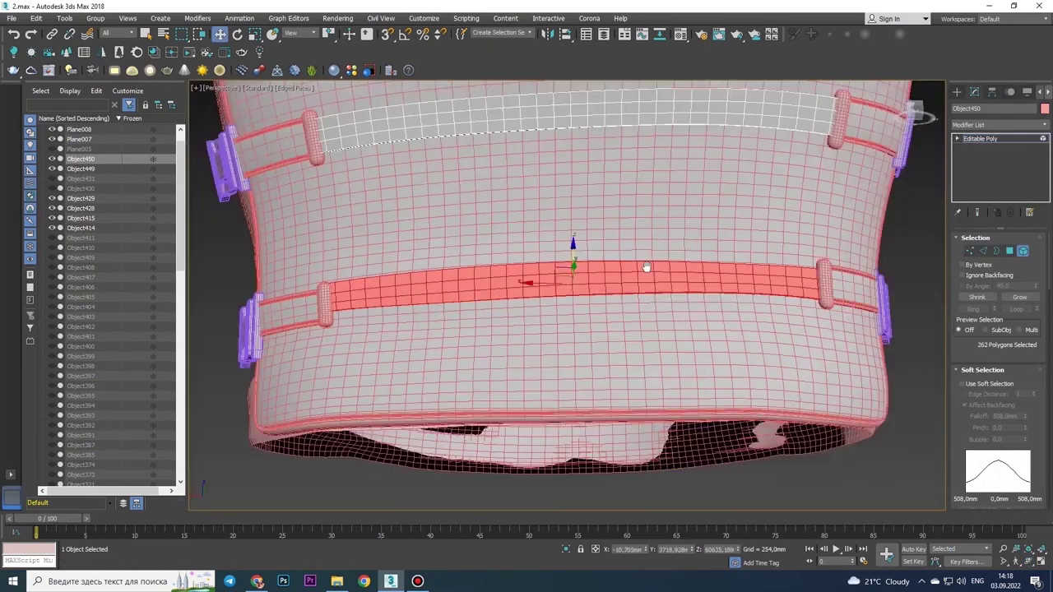
pyautogui.hotkey('ctrl', 'y')
pyautogui.scroll(3, 493, 247)
pyautogui.scroll(-3, 446, 222)
pyautogui.press('1')
pyautogui.hotkey('ctrl', 'z')
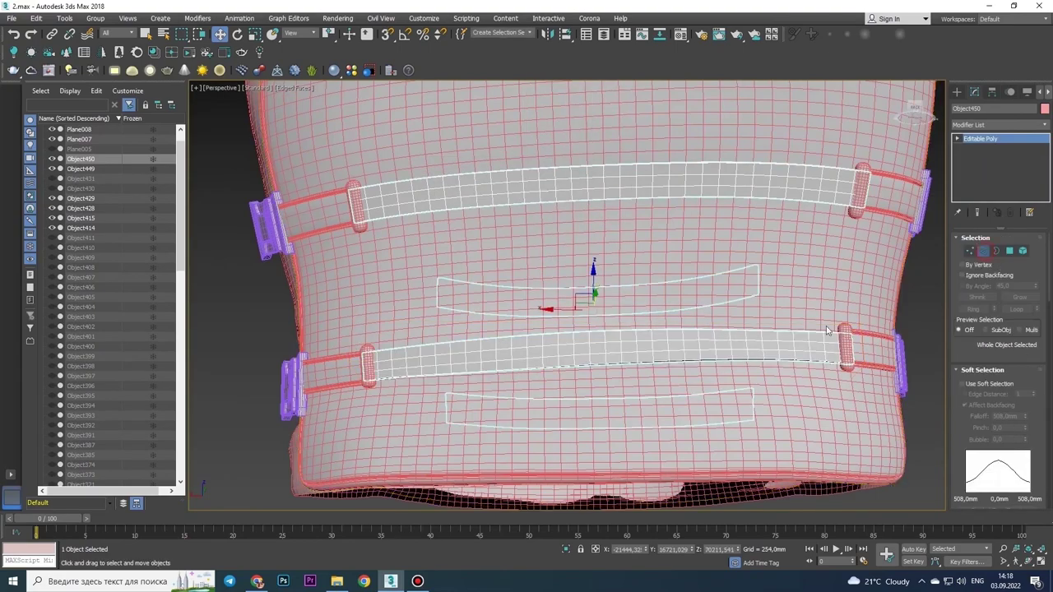
# Select the polygons at the strap end in Polygon mode
pyautogui.scroll(5, 447, 222)
pyautogui.keyDown('alt'); pyautogui.moveTo(509, 329); pyautogui.dragTo(573, 354, button='middle'); pyautogui.keyUp('alt')
pyautogui.scroll(-5, 663, 339)
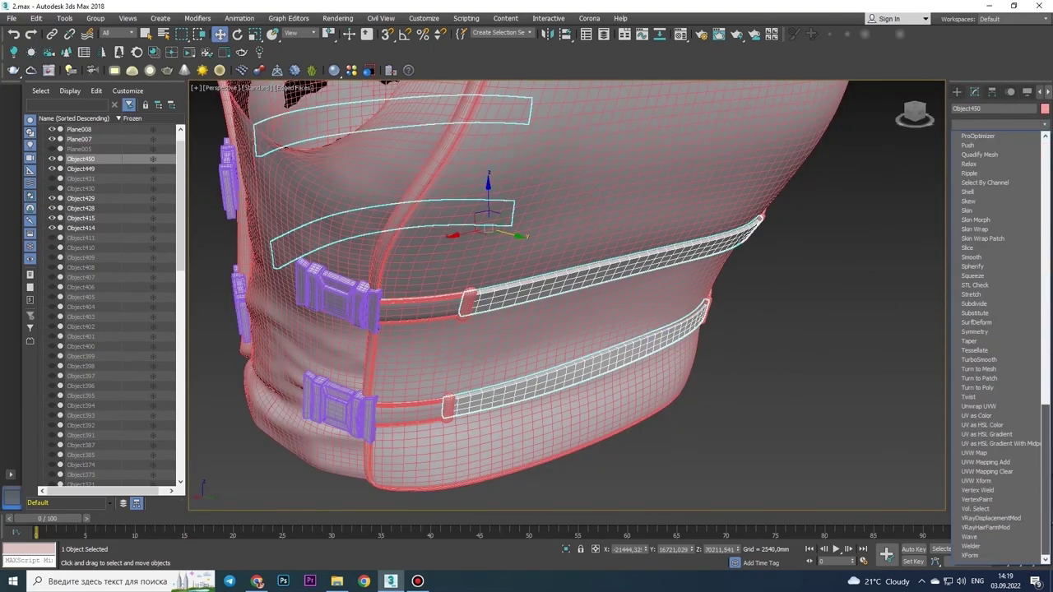
pyautogui.moveTo(663, 340)
pyautogui.keyDown('alt'); pyautogui.mouseDown(button='middle')
pyautogui.moveTo(485, 296)
pyautogui.moveTo(968, 241)
pyautogui.mouseUp(button='middle'); pyautogui.keyUp('alt')
pyautogui.scroll(5, 484, 296)
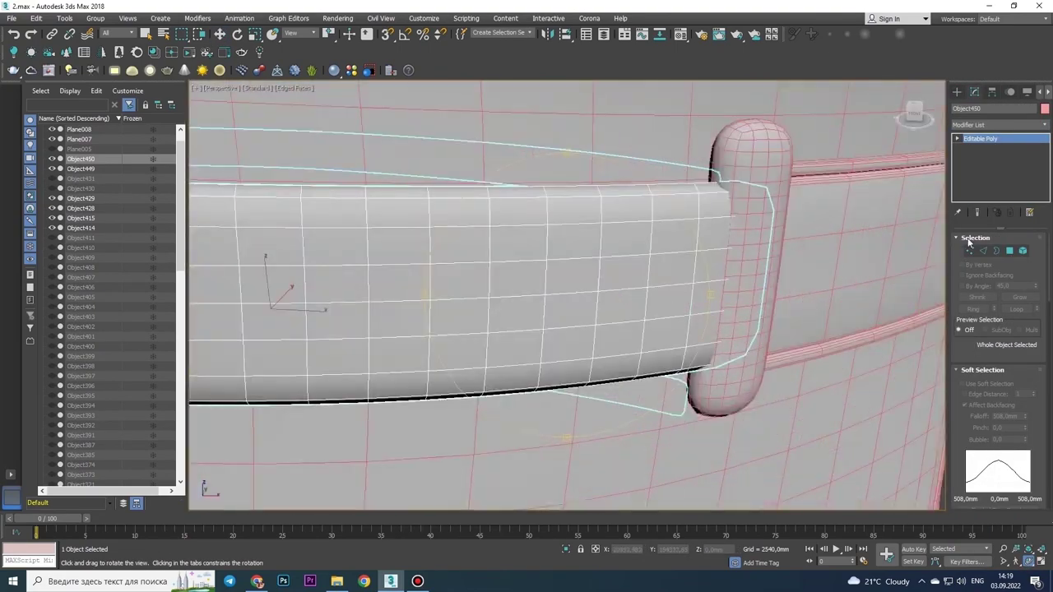
pyautogui.press('4')
pyautogui.moveTo(724, 206); pyautogui.dragTo(695, 345)
pyautogui.keyDown('alt'); pyautogui.moveTo(700, 246); pyautogui.dragTo(576, 205, button='middle'); pyautogui.keyUp('alt')
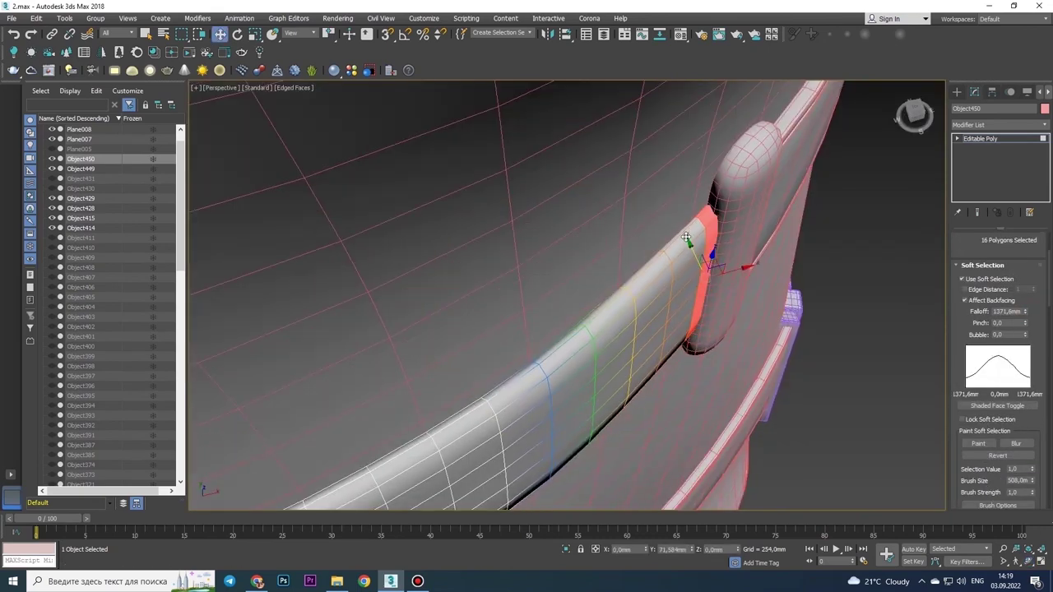
pyautogui.scroll(-3, 576, 288)
pyautogui.moveTo(585, 334)
pyautogui.keyDown('alt'); pyautogui.mouseDown(button='middle')
pyautogui.moveTo(562, 346)
pyautogui.moveTo(510, 293)
pyautogui.mouseUp(button='middle'); pyautogui.keyUp('alt')
pyautogui.scroll(-5, 510, 293)
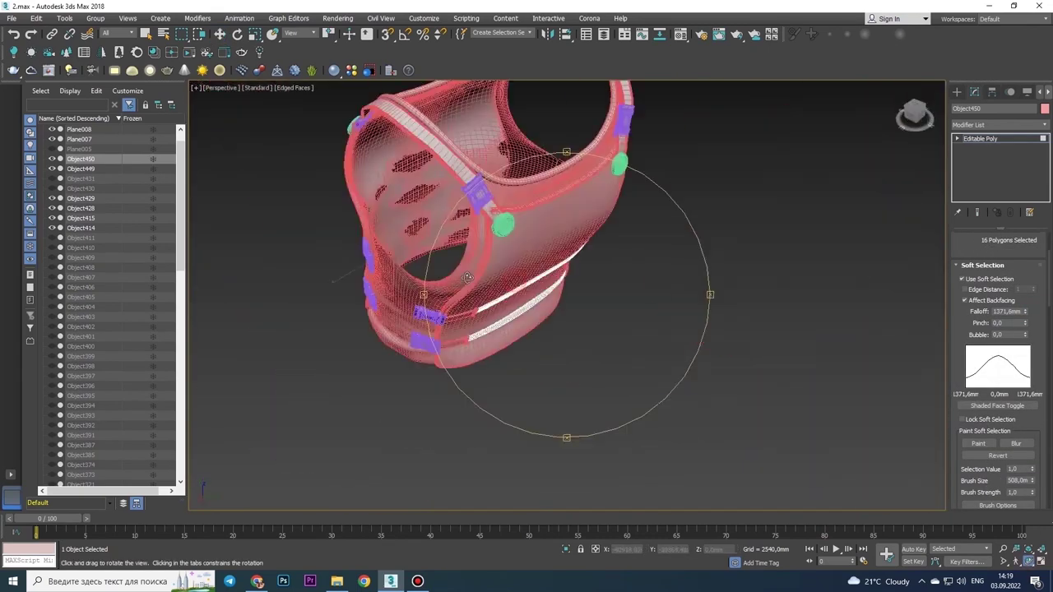
pyautogui.scroll(6, 389, 281)
pyautogui.click(390, 281)
# Orbit past the strap end and its loop to a front view of the vest
pyautogui.scroll(-3, 527, 329)
pyautogui.keyDown('alt'); pyautogui.moveTo(526, 329); pyautogui.dragTo(781, 304, button='middle'); pyautogui.keyUp('alt')
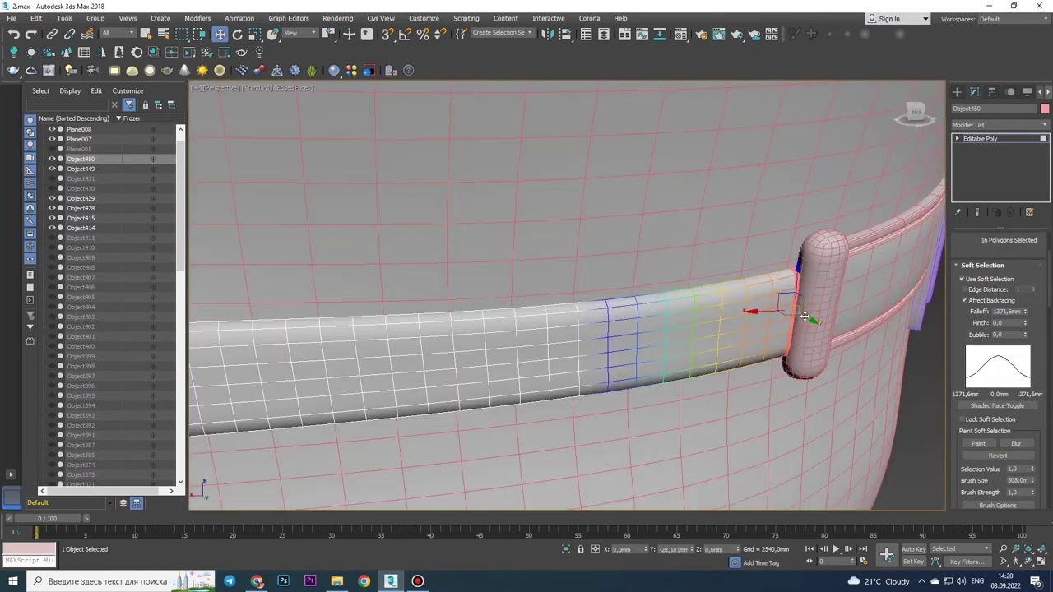
pyautogui.scroll(3, 858, 245)
pyautogui.scroll(-4, 553, 341)
pyautogui.moveTo(553, 340)
pyautogui.keyDown('alt'); pyautogui.mouseDown(button='middle')
pyautogui.moveTo(540, 359)
pyautogui.moveTo(618, 327)
pyautogui.mouseUp(button='middle'); pyautogui.keyUp('alt')
pyautogui.scroll(2, 753, 286)
pyautogui.scroll(-5, 753, 285)
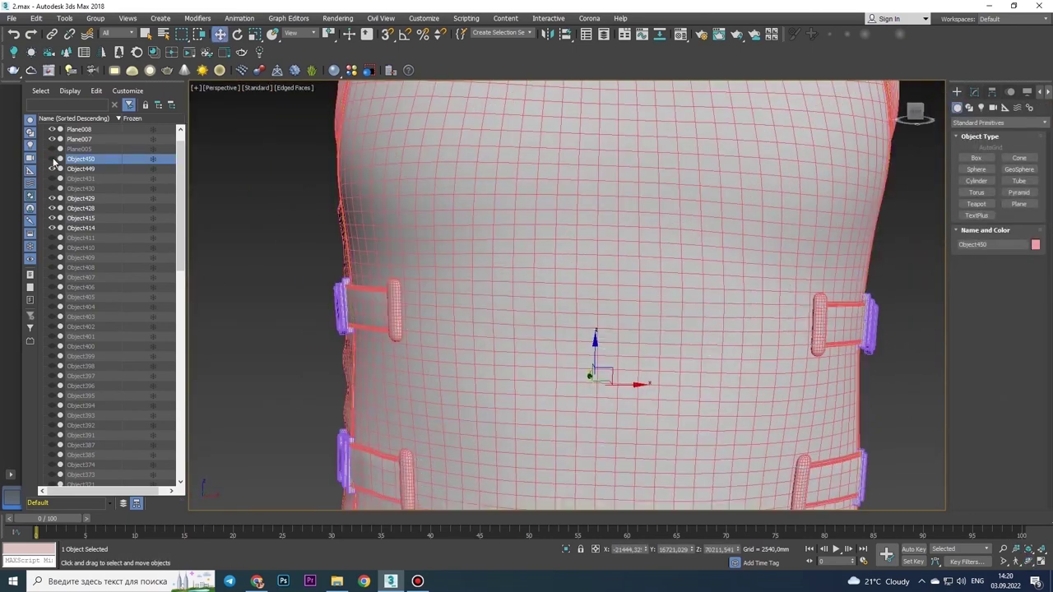
# Unhide the strap and buckle objects, then select and frame both centre buckle parts
pyautogui.click(79, 129)
pyautogui.moveTo(50, 182); pyautogui.dragTo(51, 189)
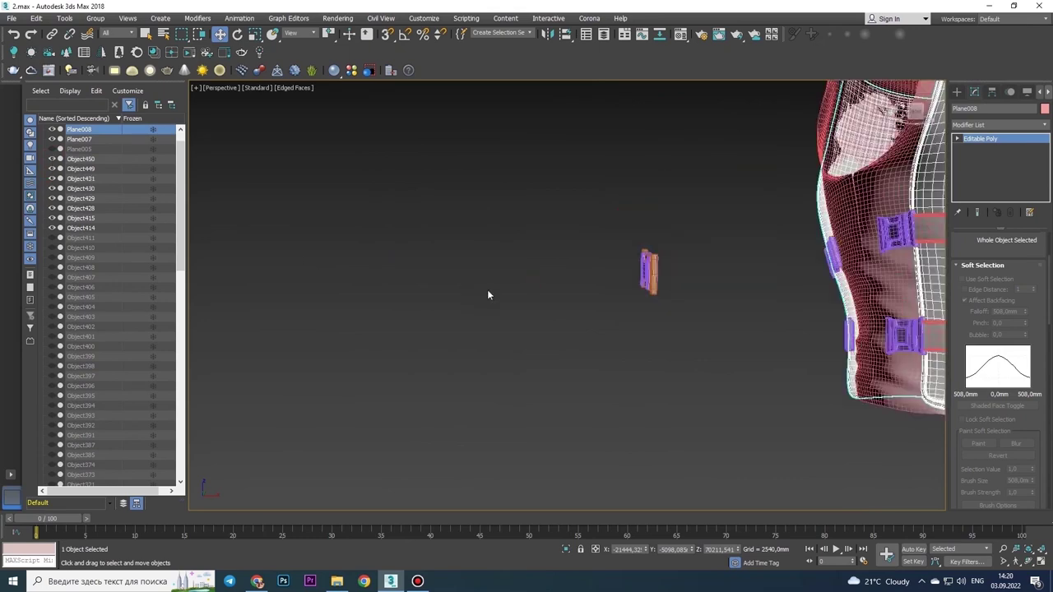
pyautogui.keyDown('alt'); pyautogui.moveTo(488, 294); pyautogui.dragTo(463, 334, button='middle'); pyautogui.keyUp('alt')
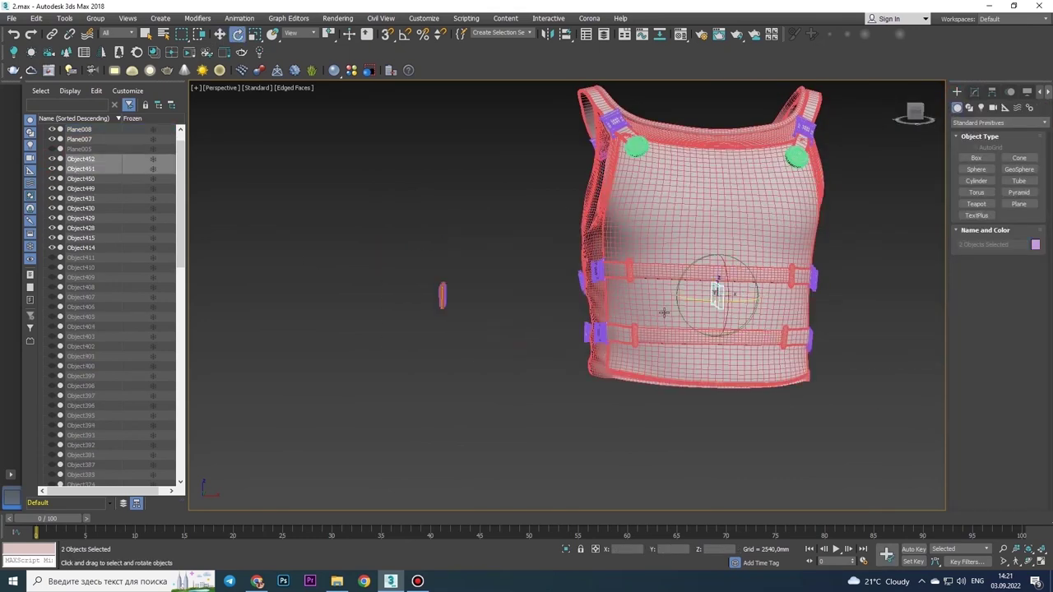
pyautogui.press('z')
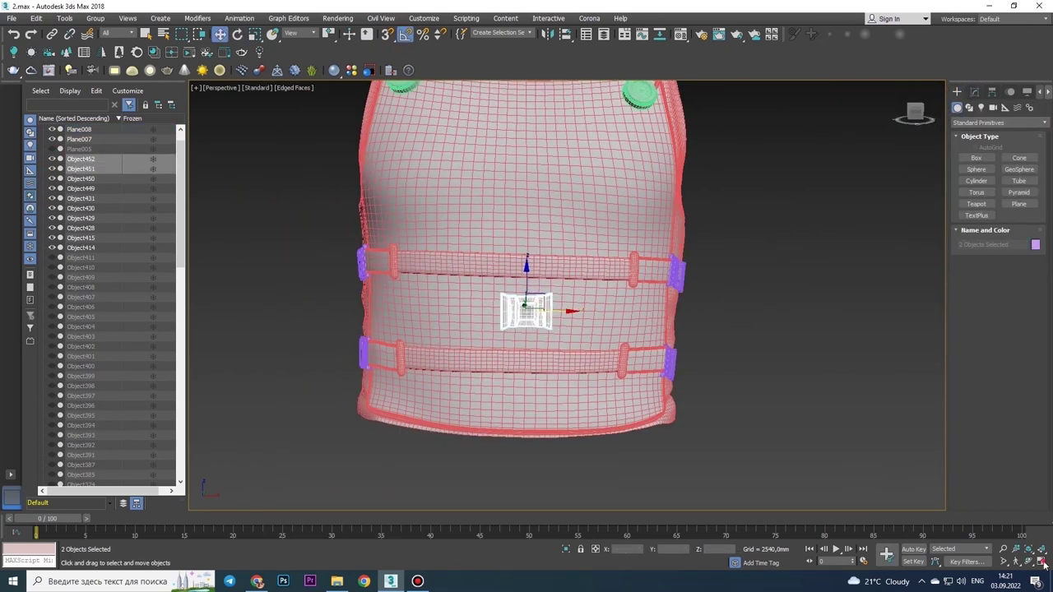
pyautogui.hotkey('alt', 'w')
pyautogui.hotkey('alt', 'w')
pyautogui.keyDown('alt'); pyautogui.moveTo(725, 299); pyautogui.dragTo(586, 344, button='middle'); pyautogui.keyUp('alt')
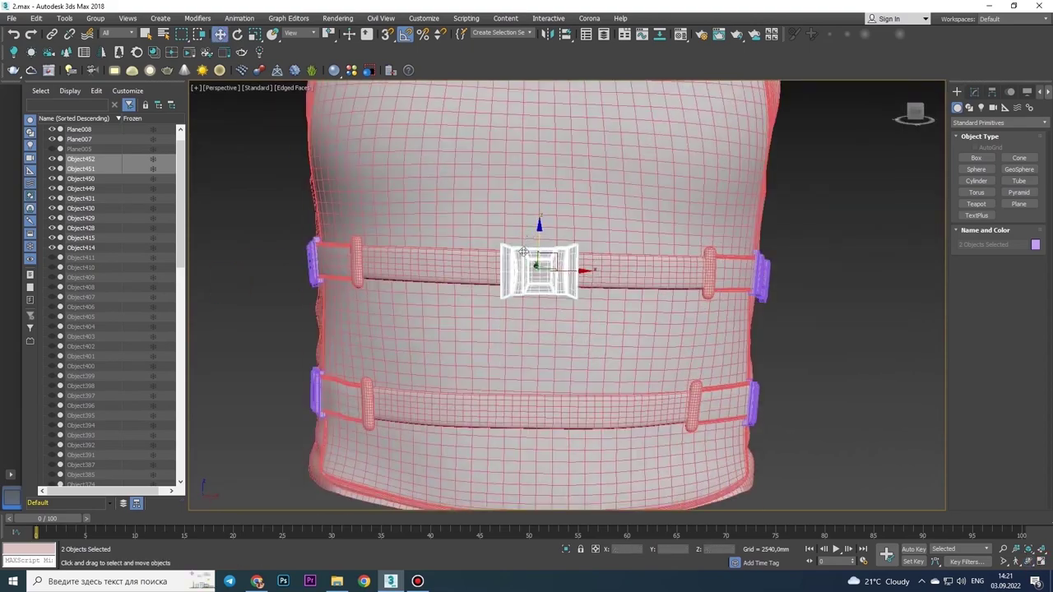
pyautogui.keyDown('alt'); pyautogui.moveTo(523, 252); pyautogui.dragTo(585, 262, button='middle'); pyautogui.keyUp('alt')
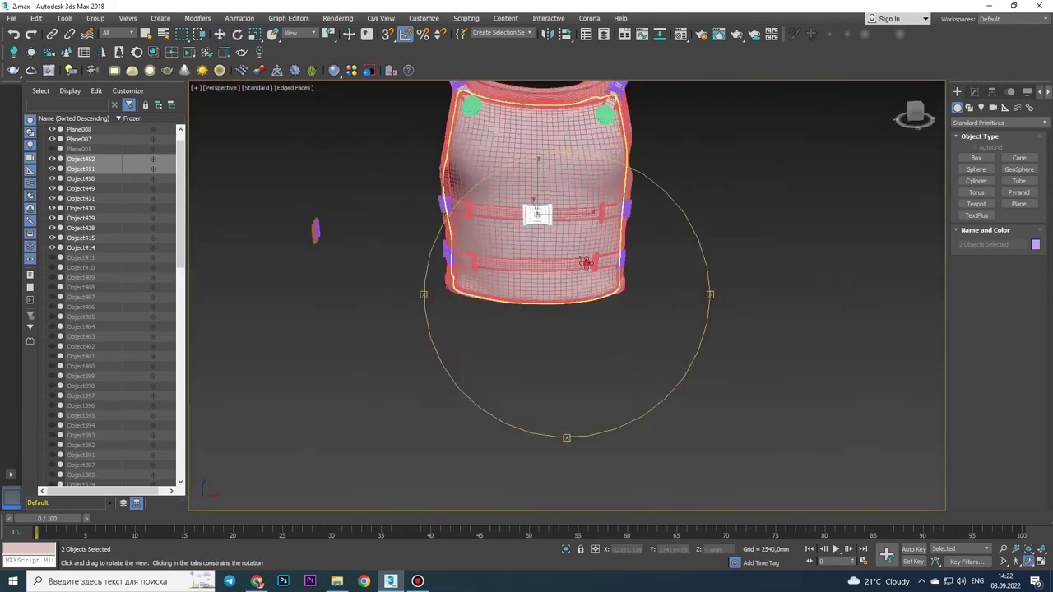
pyautogui.press('z')
# Rotate the two-part buckle and clone it into a copy, Object453 and Object454
pyautogui.press('e')
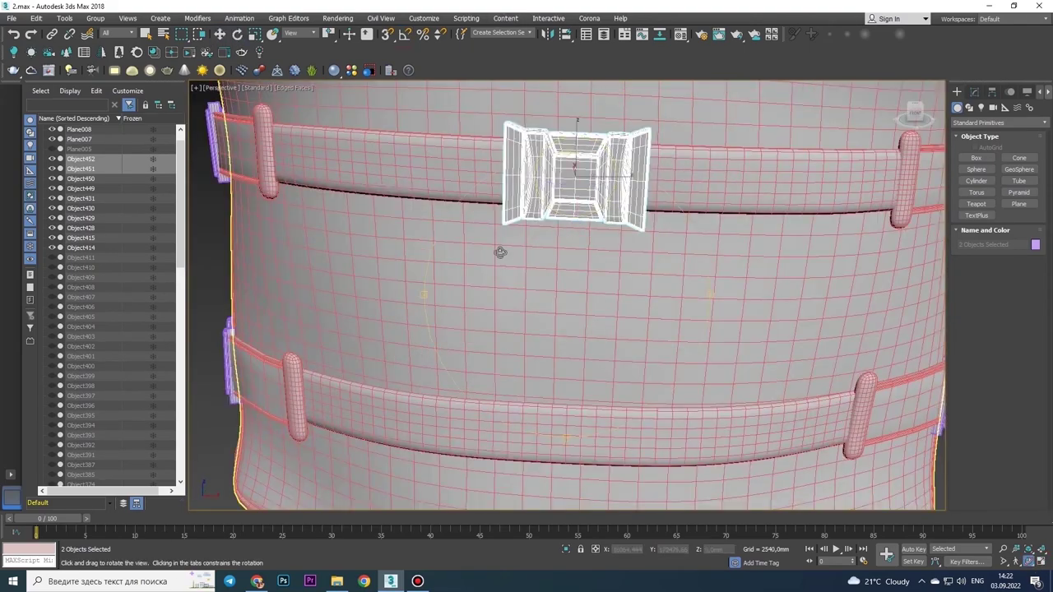
pyautogui.moveTo(499, 250)
pyautogui.keyDown('alt'); pyautogui.mouseDown(button='middle')
pyautogui.moveTo(589, 149)
pyautogui.moveTo(526, 247)
pyautogui.mouseUp(button='middle'); pyautogui.keyUp('alt')
pyautogui.press('z')
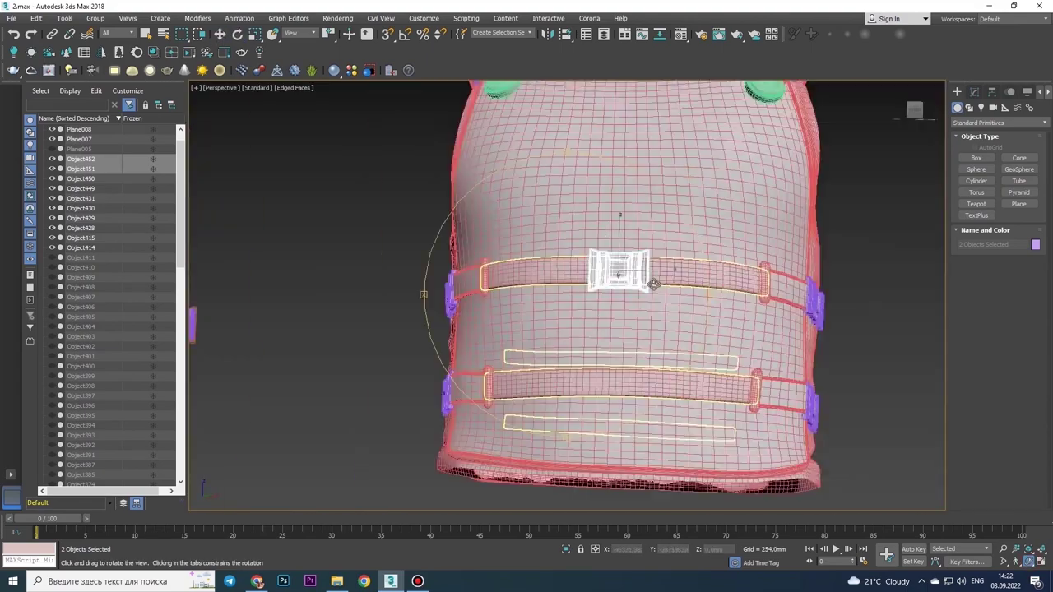
pyautogui.scroll(5, 639, 278)
pyautogui.keyDown('shift'); pyautogui.moveTo(639, 277); pyautogui.dragTo(634, 412); pyautogui.keyUp('shift')
pyautogui.click(522, 336)
# Orbit around the new buckle and back out to see the whole vest
pyautogui.keyDown('alt'); pyautogui.moveTo(527, 336); pyautogui.dragTo(686, 379, button='middle'); pyautogui.keyUp('alt')
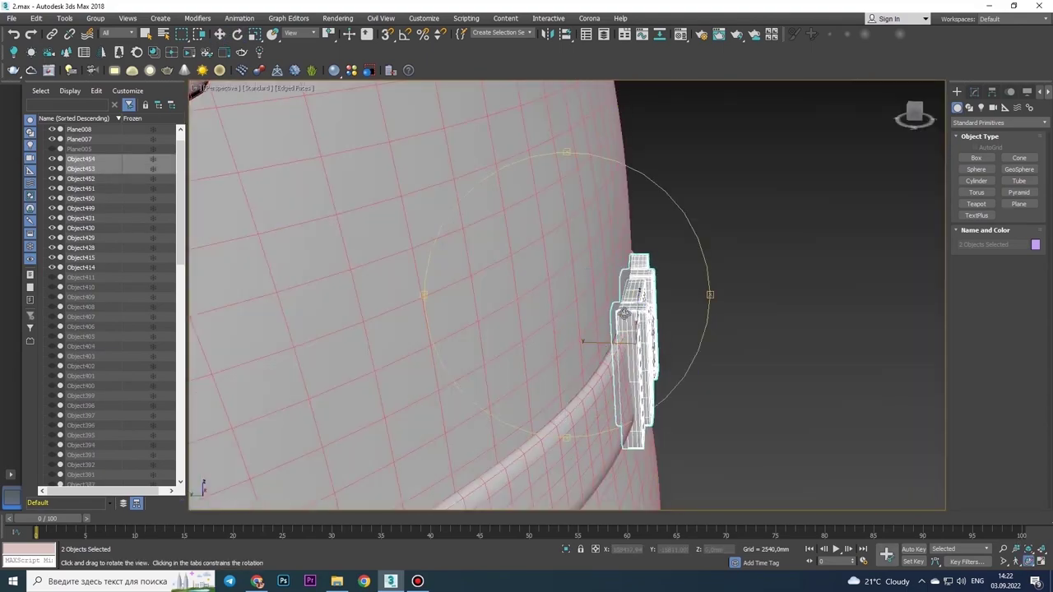
pyautogui.hotkey('shift', 'z')
pyautogui.click(1034, 553)
pyautogui.scroll(-3, 575, 313)
pyautogui.scroll(3, 576, 312)
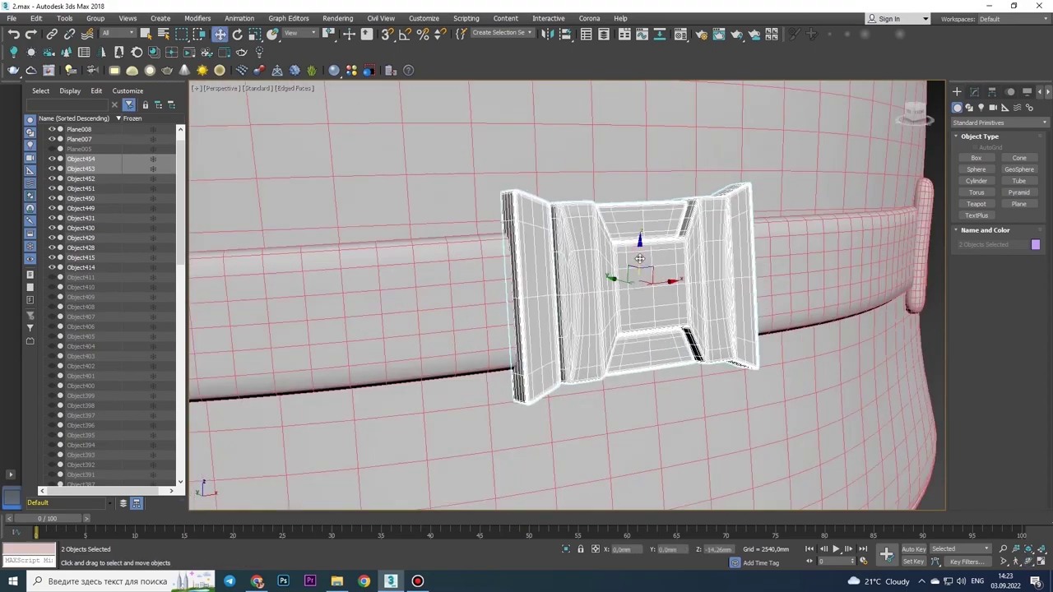
pyautogui.scroll(-5, 575, 312)
pyautogui.moveTo(592, 321); pyautogui.dragTo(630, 316)
# Detach the chest polygons of the Plane008 front panel as new object Object455
pyautogui.moveTo(594, 284); pyautogui.dragTo(612, 279)
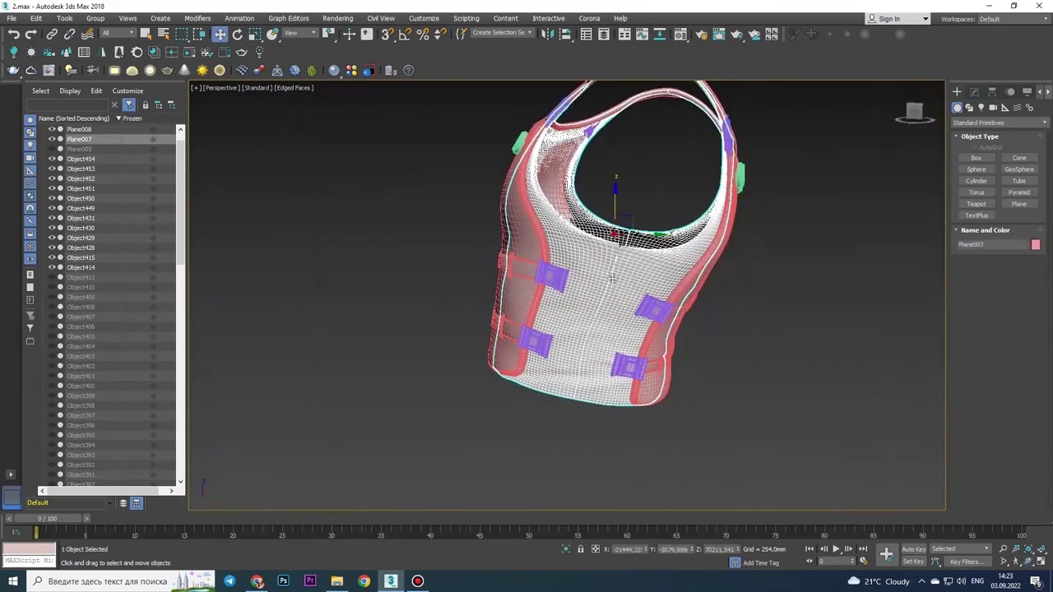
pyautogui.scroll(5, 612, 279)
pyautogui.click(625, 271)
pyautogui.click(974, 91)
pyautogui.press('4')
pyautogui.scroll(2, 799, 247)
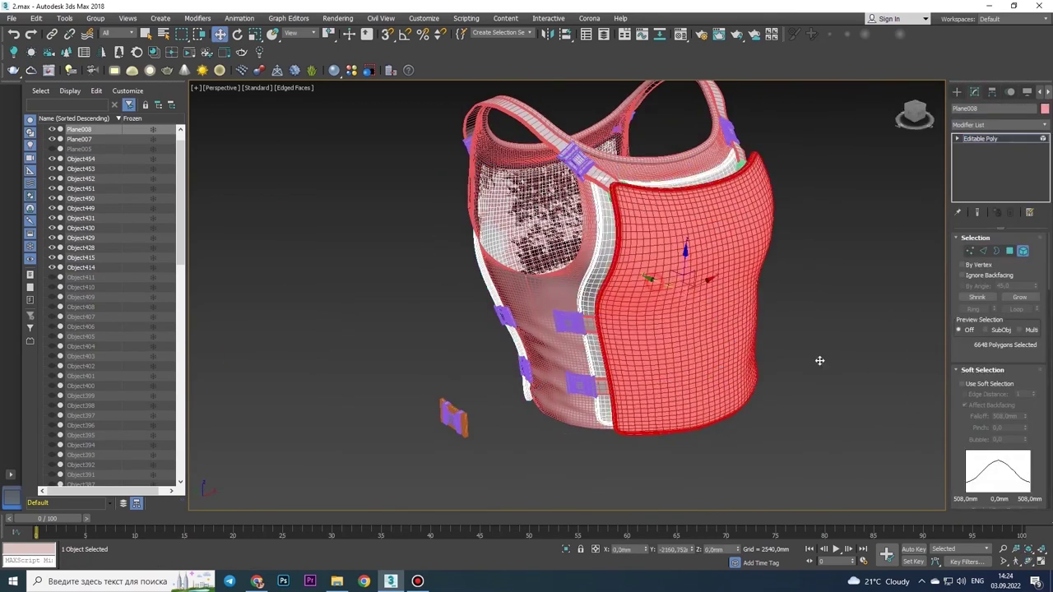
pyautogui.click(1017, 250)
pyautogui.click(596, 285)
# Select the side polygon columns of the new chest panel in Element mode to trim it
pyautogui.keyDown('alt'); pyautogui.moveTo(595, 285); pyautogui.dragTo(740, 247, button='middle'); pyautogui.keyUp('alt')
pyautogui.scroll(3, 825, 203)
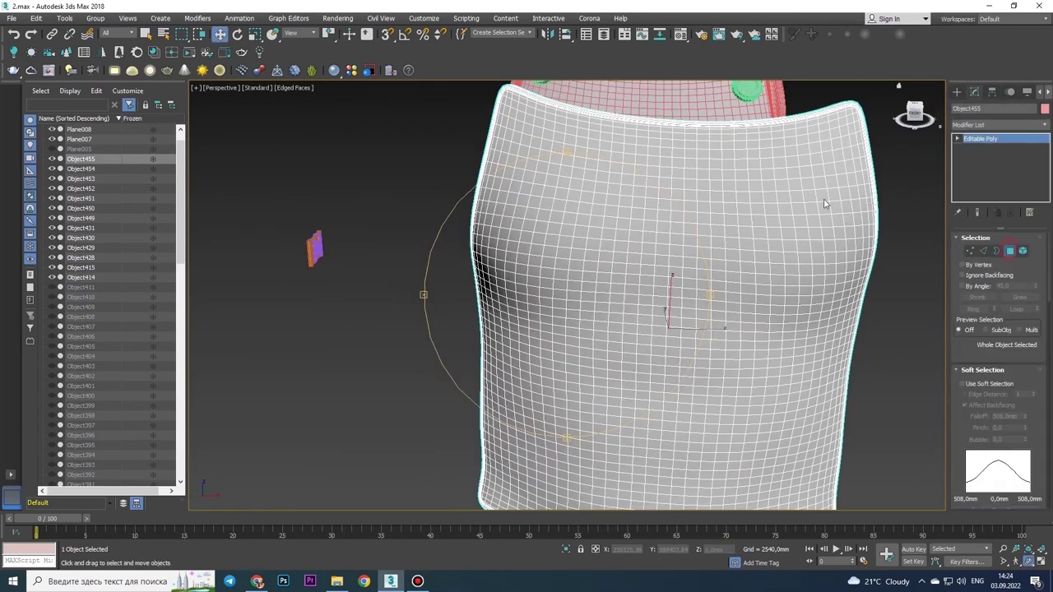
pyautogui.keyDown('alt'); pyautogui.moveTo(639, 183); pyautogui.dragTo(586, 238, button='middle'); pyautogui.keyUp('alt')
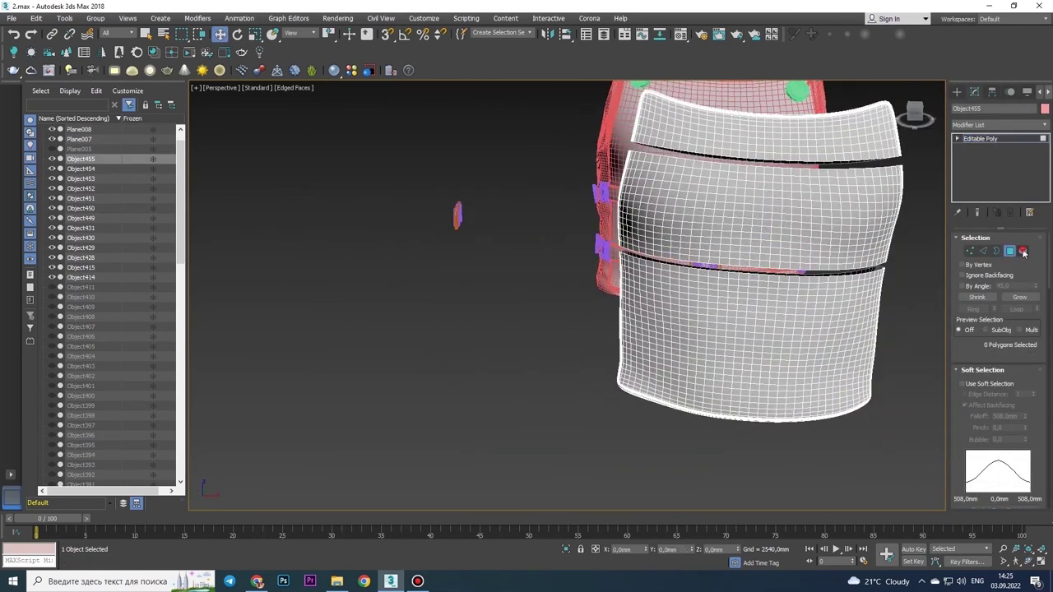
pyautogui.press('5')
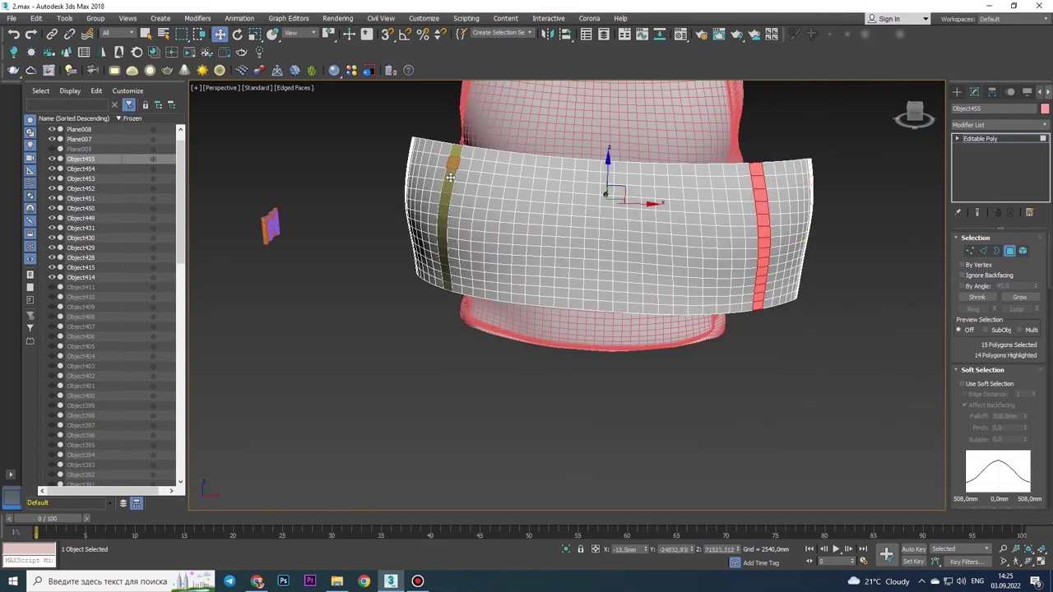
pyautogui.keyDown('ctrl'); pyautogui.click(450, 176); pyautogui.keyUp('ctrl')
pyautogui.scroll(-2, 652, 243)
pyautogui.press('4')
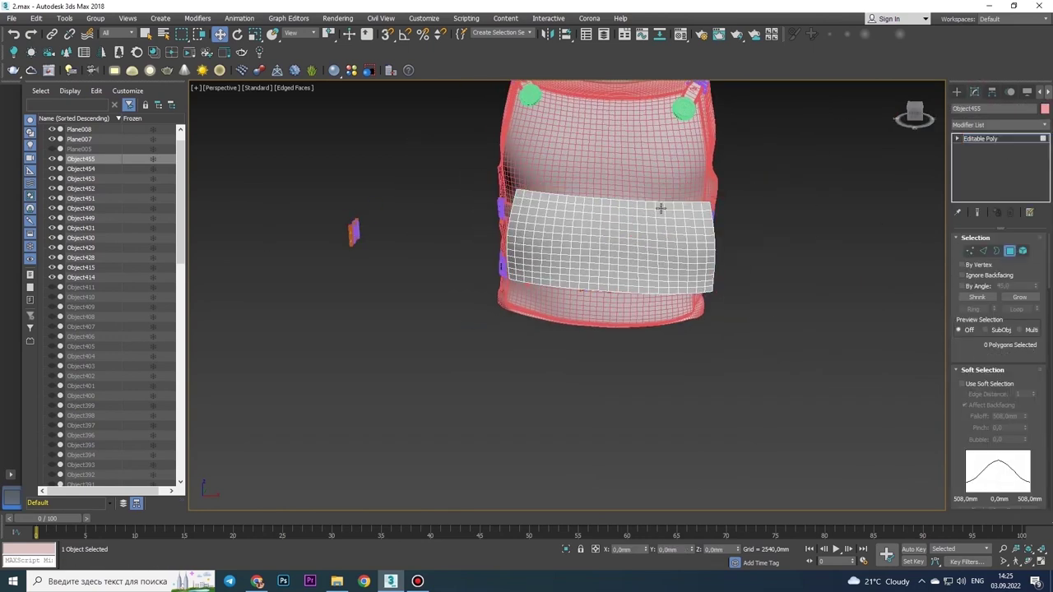
pyautogui.click(957, 91)
# Inspect the chest panel close up and leave polygon sub-object editing
pyautogui.keyDown('alt'); pyautogui.moveTo(1010, 419); pyautogui.dragTo(678, 283, button='middle'); pyautogui.keyUp('alt')
pyautogui.moveTo(410, 210)
pyautogui.keyDown('alt'); pyautogui.mouseDown(button='middle')
pyautogui.moveTo(493, 247)
pyautogui.moveTo(575, 263)
pyautogui.mouseUp(button='middle'); pyautogui.keyUp('alt')
pyautogui.scroll(5, 494, 247)
pyautogui.scroll(3, 575, 263)
pyautogui.click(975, 91)
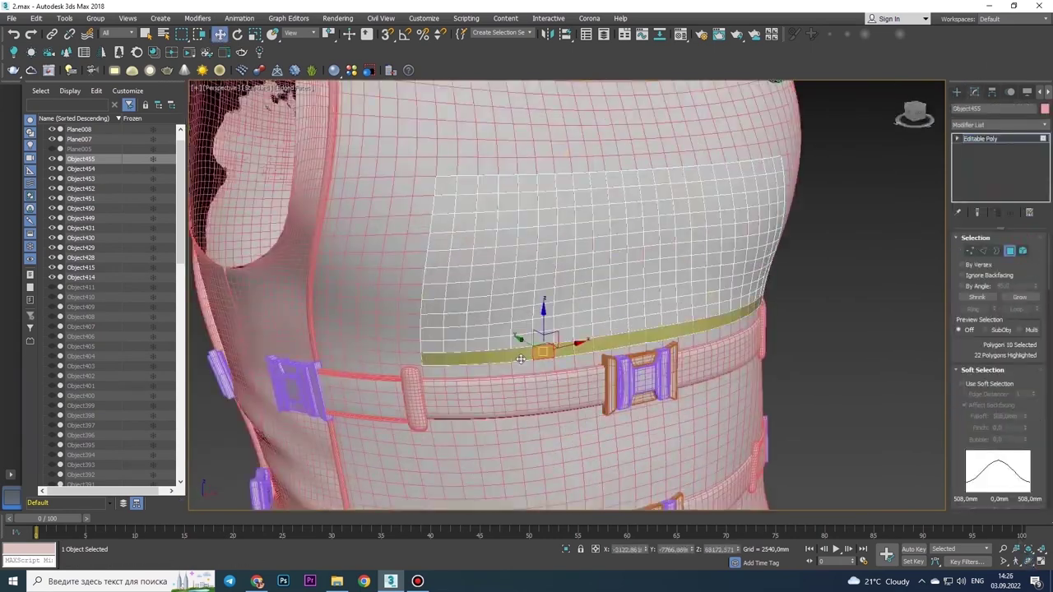
pyautogui.click(1010, 251)
pyautogui.click(999, 124)
# Add a Shell modifier to thicken the chest panel and convert it to Editable Poly
pyautogui.click(987, 345)
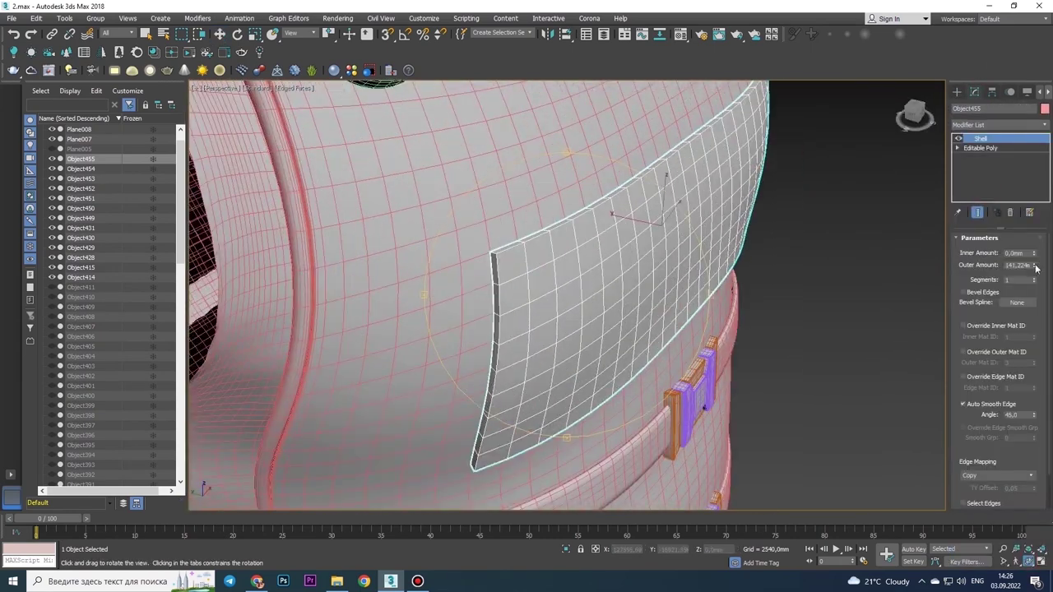
pyautogui.moveTo(527, 330)
pyautogui.keyDown('alt'); pyautogui.mouseDown(button='middle')
pyautogui.moveTo(574, 290)
pyautogui.moveTo(629, 300)
pyautogui.mouseUp(button='middle'); pyautogui.keyUp('alt')
pyautogui.rightClick(629, 300)
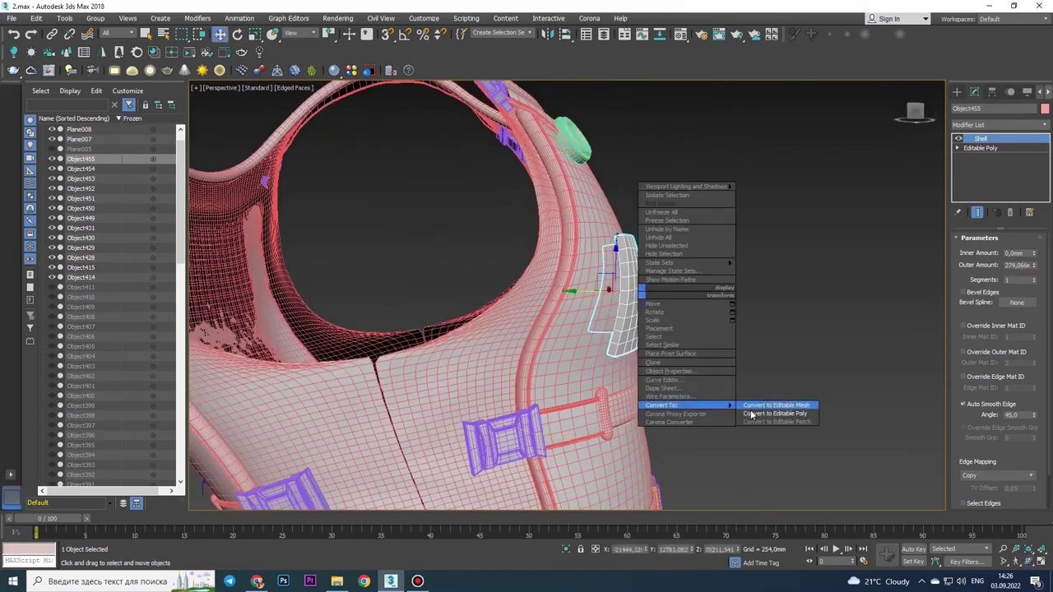
pyautogui.click(802, 403)
pyautogui.keyDown('alt'); pyautogui.moveTo(802, 404); pyautogui.dragTo(576, 288, button='middle'); pyautogui.keyUp('alt')
pyautogui.press('w')
pyautogui.moveTo(822, 228)
pyautogui.keyDown('alt'); pyautogui.mouseDown(button='middle')
pyautogui.moveTo(630, 321)
pyautogui.moveTo(606, 305)
pyautogui.moveTo(464, 282)
pyautogui.mouseUp(button='middle'); pyautogui.keyUp('alt')
# Add TurboSmooth to the chest panel and collapse it to Editable Poly
pyautogui.click(999, 124)
pyautogui.click(979, 359)
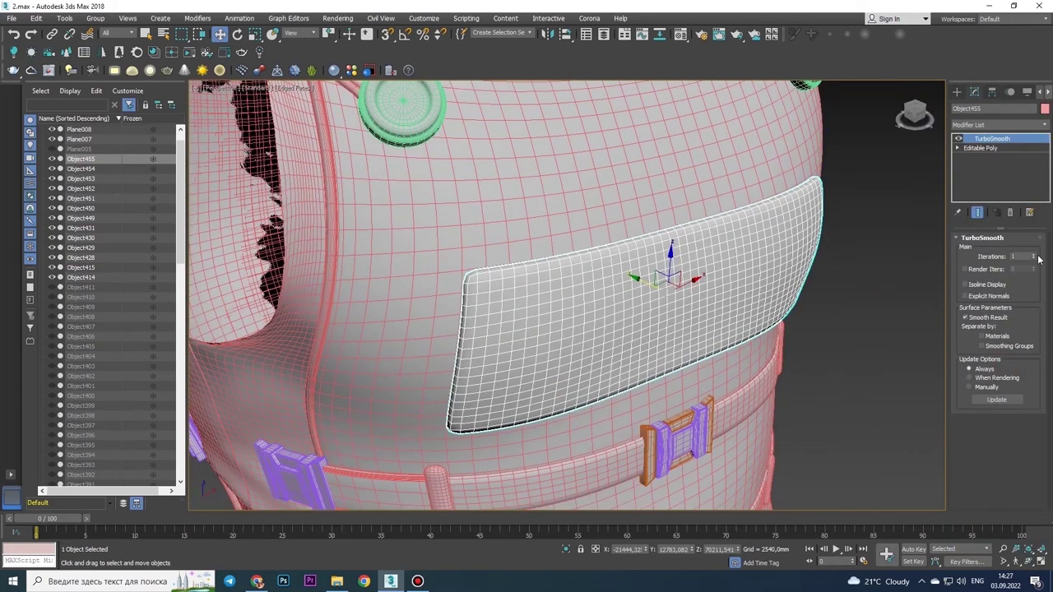
pyautogui.rightClick(591, 354)
pyautogui.click(634, 395)
pyautogui.scroll(5, 634, 395)
pyautogui.moveTo(634, 394)
pyautogui.keyDown('alt'); pyautogui.mouseDown(button='middle')
pyautogui.moveTo(548, 260)
pyautogui.moveTo(625, 246)
pyautogui.moveTo(576, 345)
pyautogui.moveTo(637, 260)
pyautogui.mouseUp(button='middle'); pyautogui.keyUp('alt')
# Extrude all of the chest panel's polygons
pyautogui.press('4')
pyautogui.hotkey('ctrl', 'a')
pyautogui.click(991, 379)
pyautogui.click(573, 332)
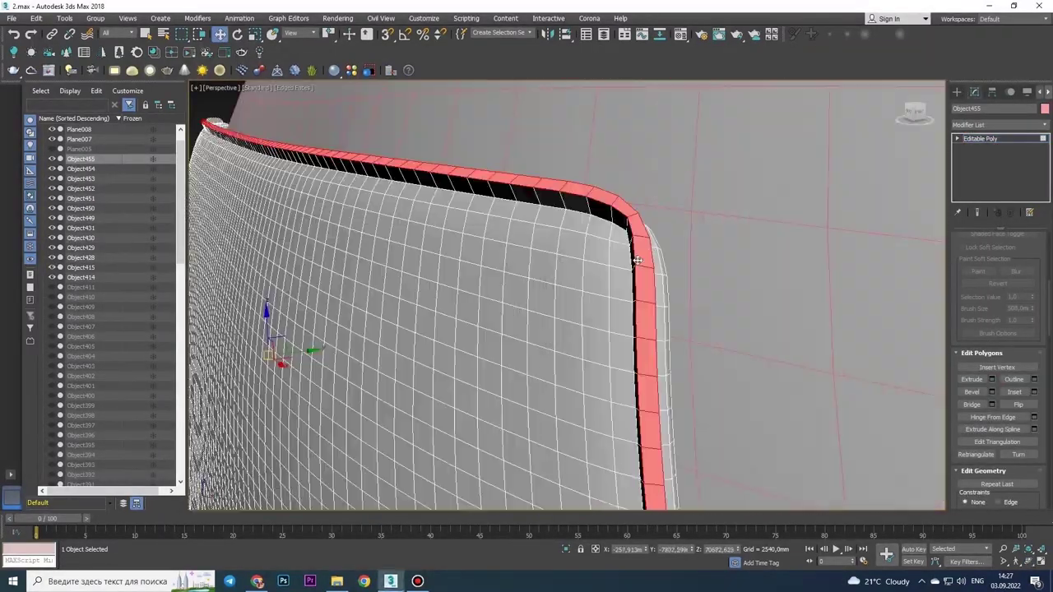
# Chamfer the panel's border edge loop at 19.292mm
pyautogui.doubleClick(615, 212)
pyautogui.keyDown('alt'); pyautogui.moveTo(614, 212); pyautogui.dragTo(975, 346, button='middle'); pyautogui.keyUp('alt')
pyautogui.keyDown('alt'); pyautogui.moveTo(381, 195); pyautogui.dragTo(534, 296, button='middle'); pyautogui.keyUp('alt')
pyautogui.moveTo(574, 317); pyautogui.dragTo(574, 327)
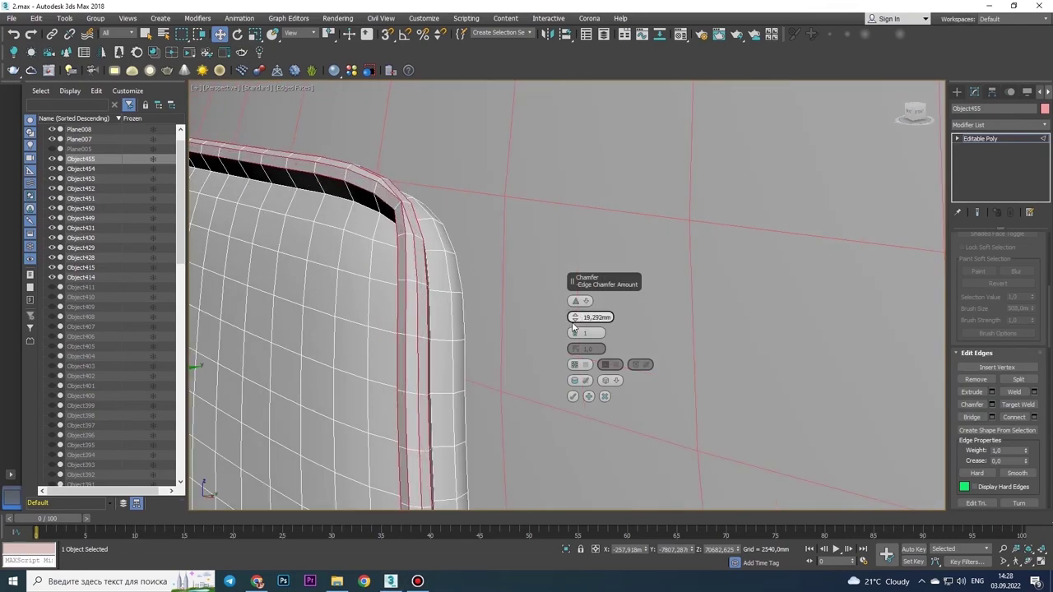
pyautogui.click(574, 395)
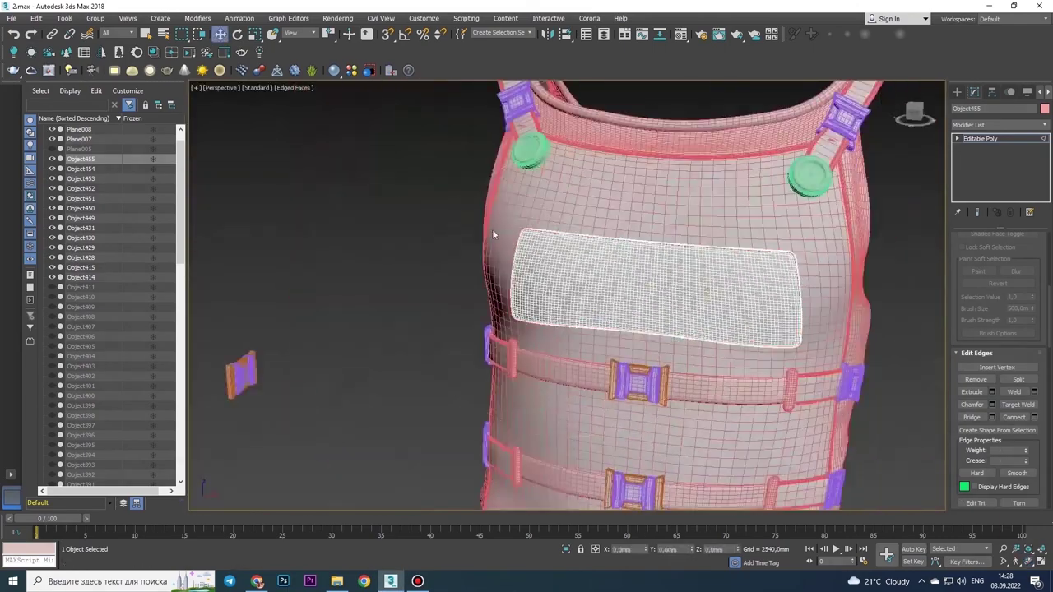
pyautogui.click(999, 124)
pyautogui.moveTo(1046, 164); pyautogui.dragTo(1046, 352)
# Select the first several alternating edge loops across the chest panel
pyautogui.click(515, 294)
pyautogui.scroll(5, 793, 236)
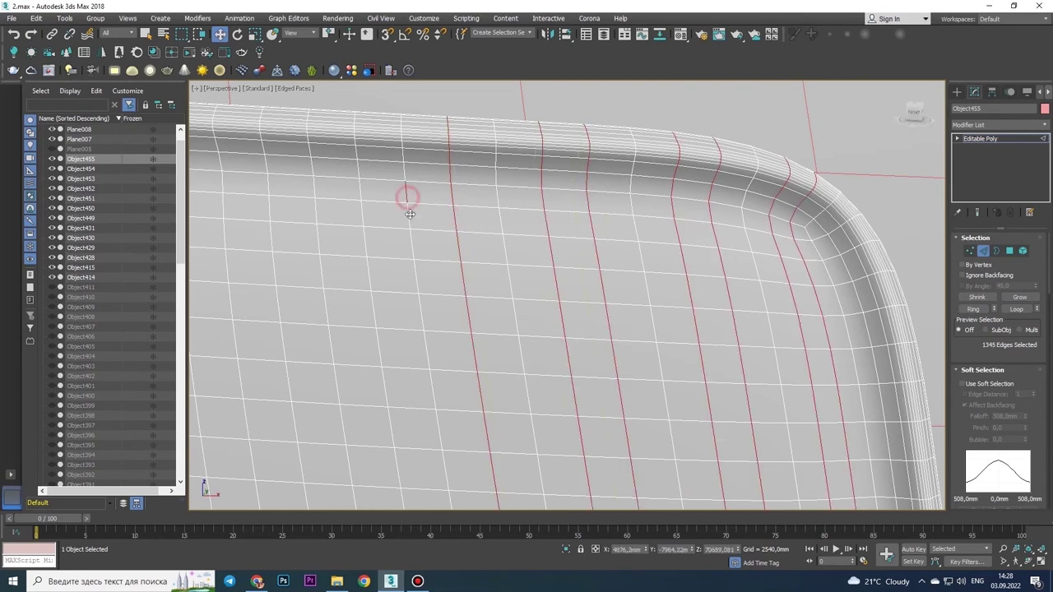
pyautogui.scroll(-3, 535, 210)
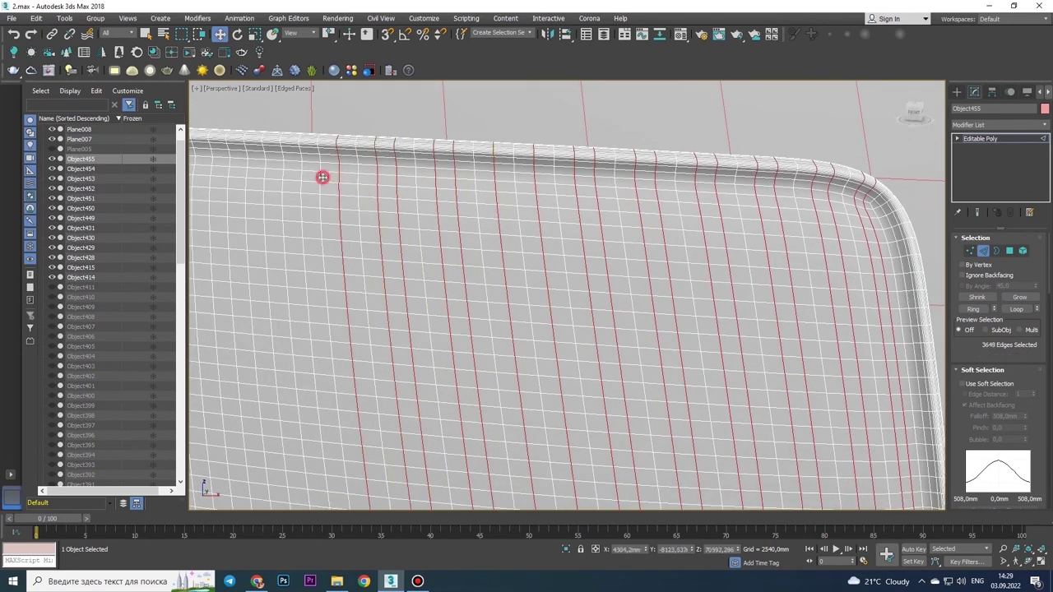
pyautogui.scroll(-3, 323, 178)
pyautogui.keyDown('alt'); pyautogui.moveTo(576, 304); pyautogui.dragTo(546, 243, button='middle'); pyautogui.keyUp('alt')
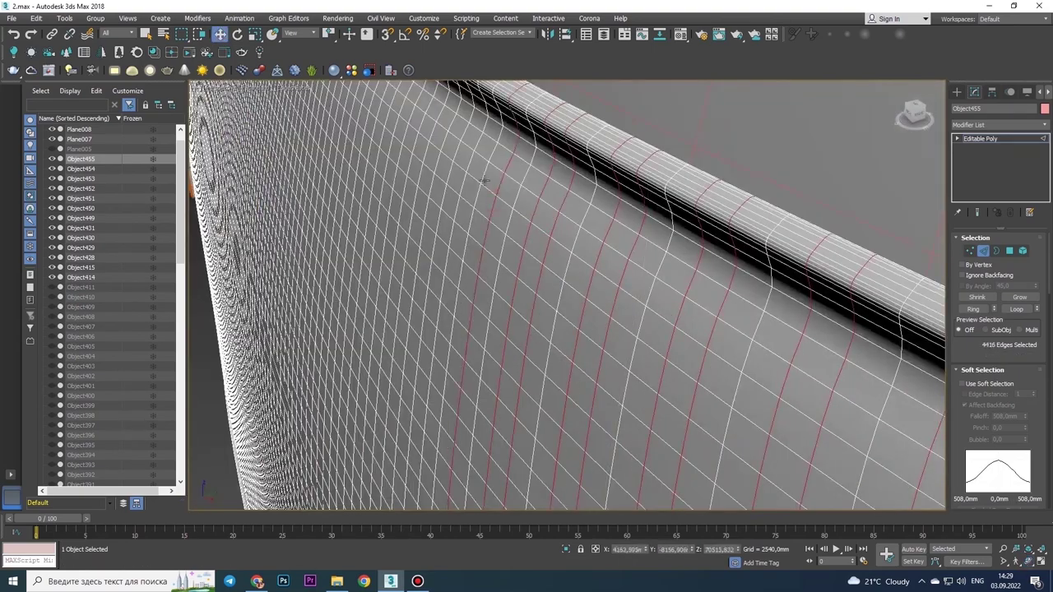
pyautogui.keyDown('alt'); pyautogui.moveTo(403, 129); pyautogui.dragTo(601, 293, button='middle'); pyautogui.keyUp('alt')
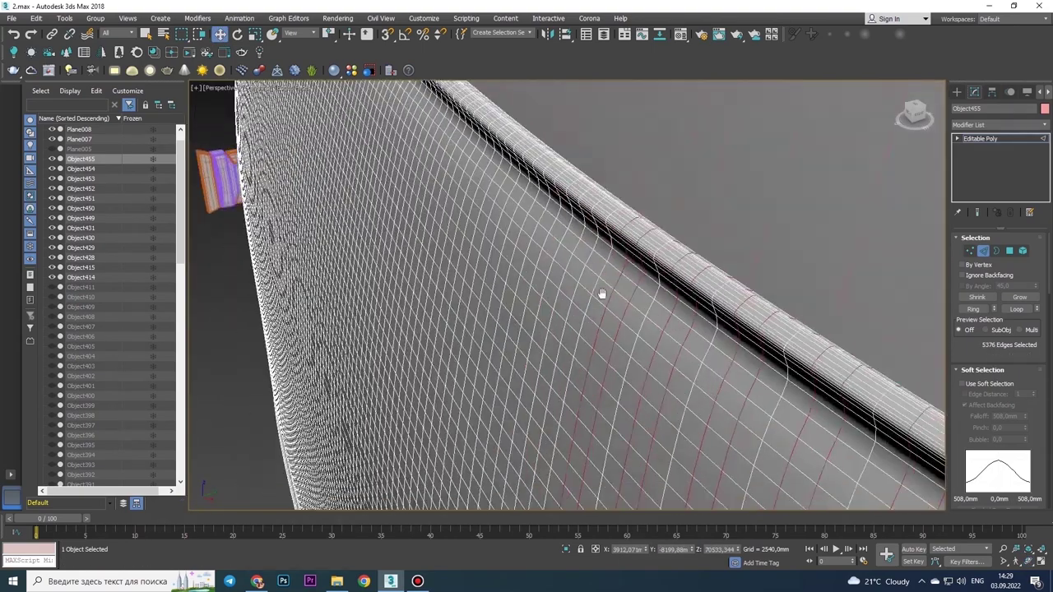
pyautogui.keyDown('ctrl'); pyautogui.click(627, 313); pyautogui.keyUp('ctrl')
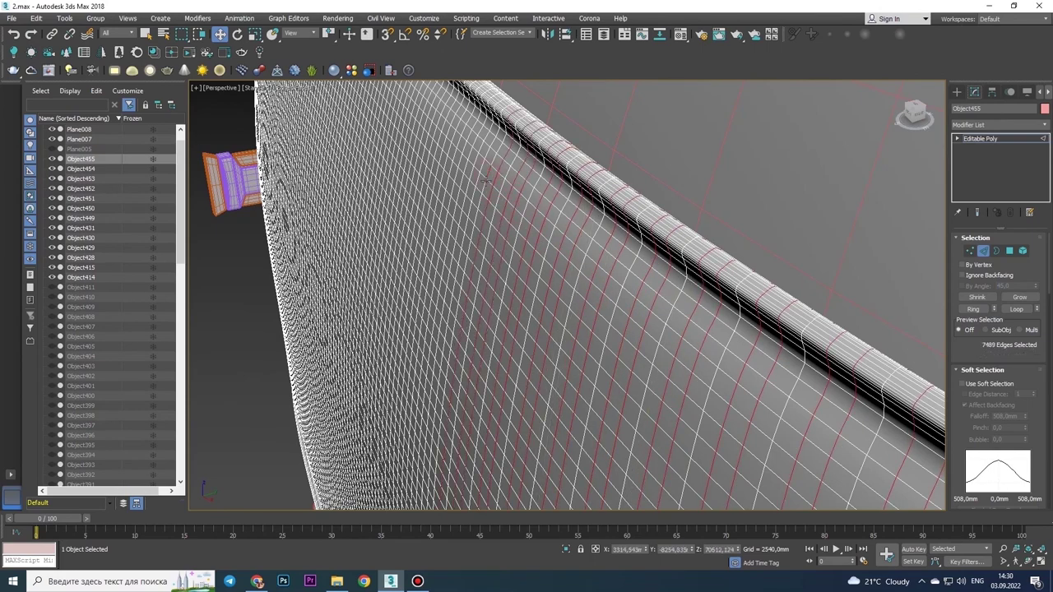
pyautogui.keyDown('ctrl'); pyautogui.click(466, 157); pyautogui.keyUp('ctrl')
pyautogui.keyDown('alt'); pyautogui.moveTo(467, 157); pyautogui.dragTo(635, 328, button='middle'); pyautogui.keyUp('alt')
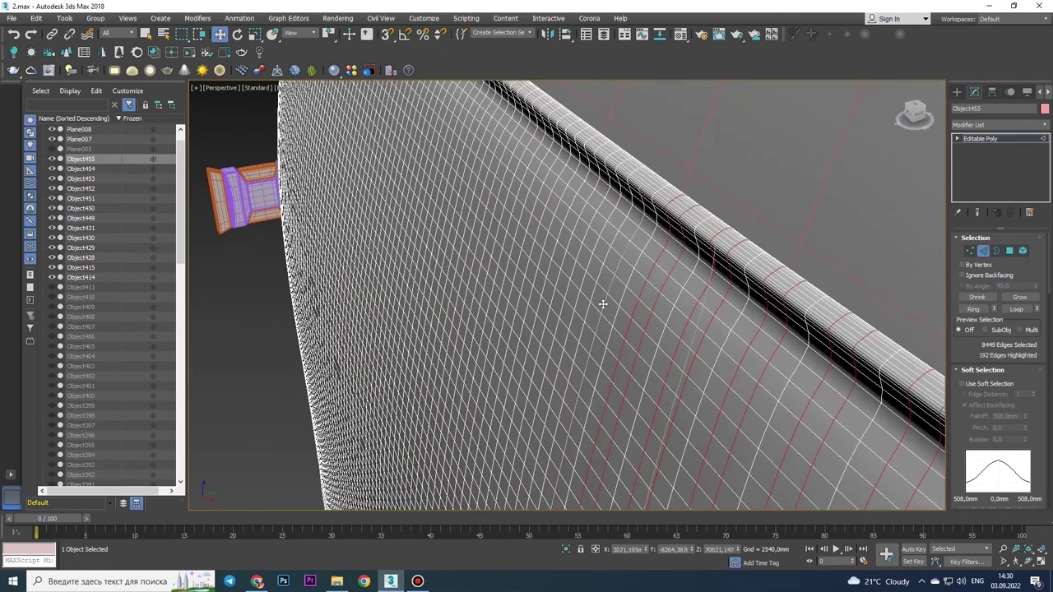
pyautogui.keyDown('ctrl'); pyautogui.click(499, 190); pyautogui.keyUp('ctrl')
pyautogui.keyDown('alt'); pyautogui.moveTo(499, 190); pyautogui.dragTo(592, 298, button='middle'); pyautogui.keyUp('alt')
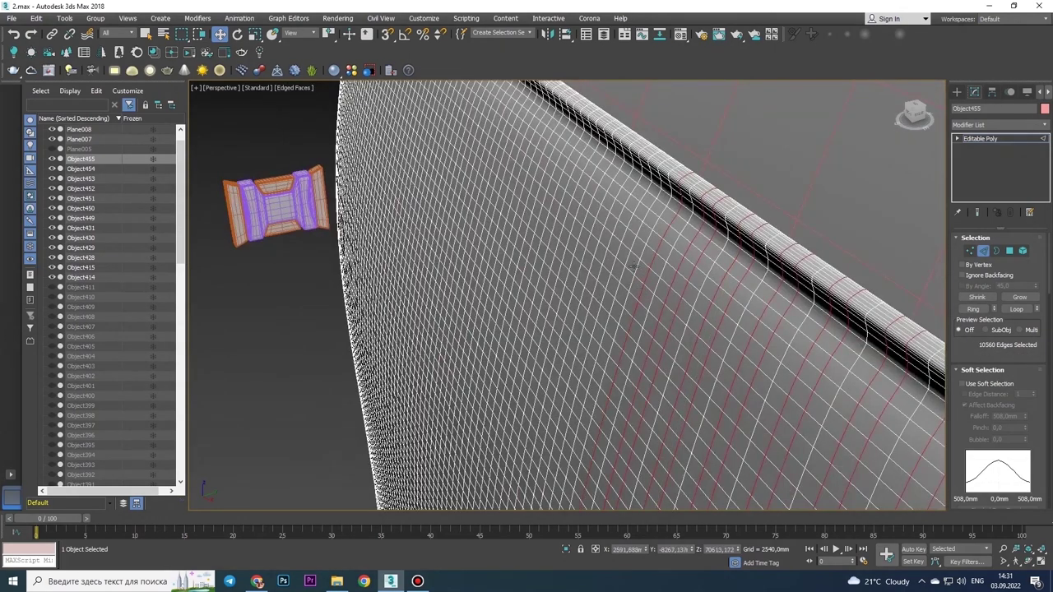
pyautogui.keyDown('ctrl'); pyautogui.click(569, 204); pyautogui.keyUp('ctrl')
# Add the last edge loops to the selection and remove them from the panel
pyautogui.scroll(-5, 569, 204)
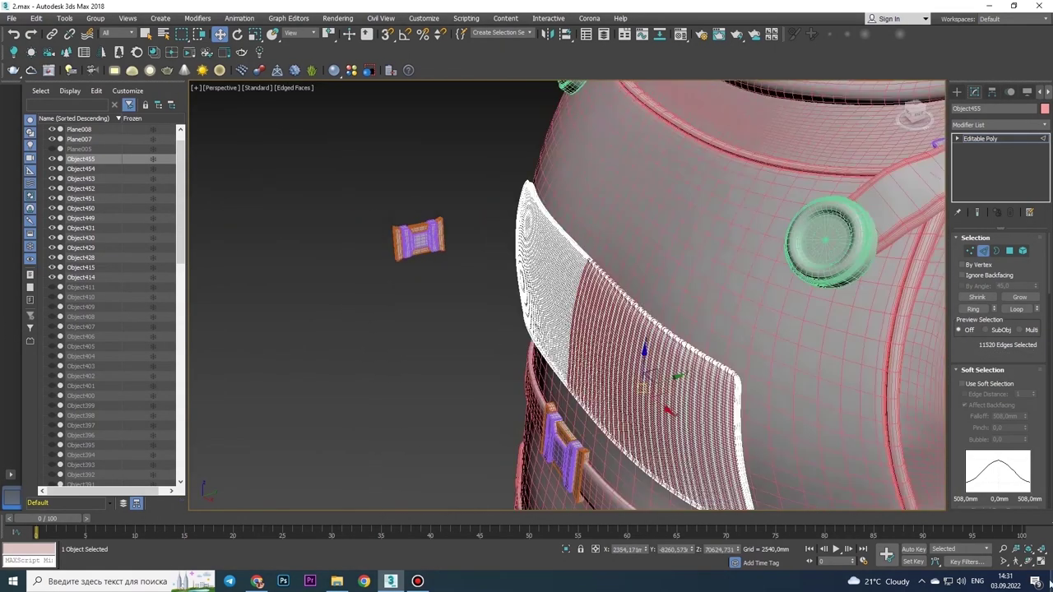
pyautogui.scroll(5, 630, 313)
pyautogui.scroll(2, 655, 289)
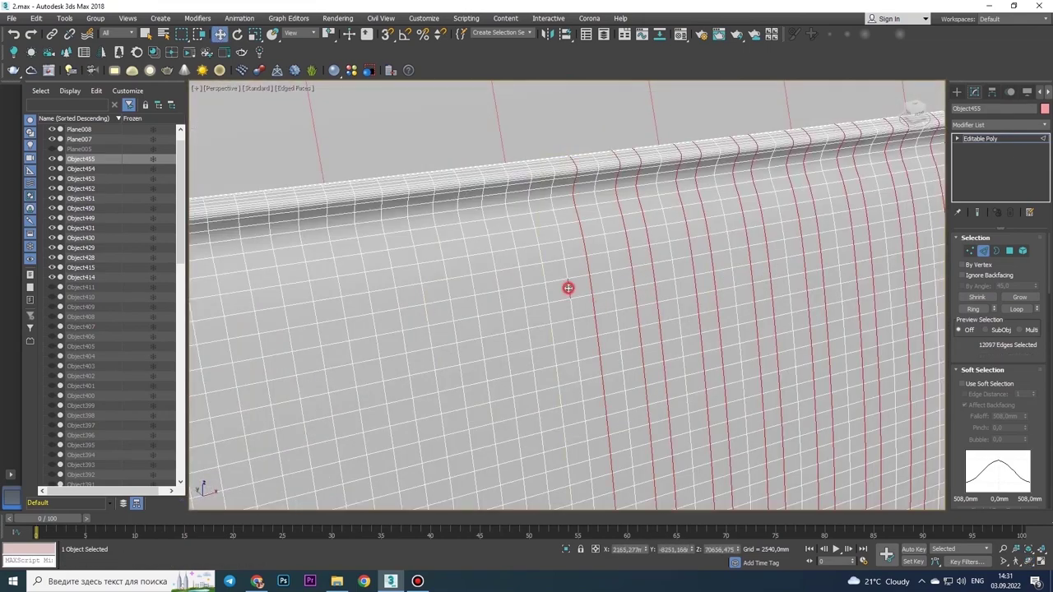
pyautogui.keyDown('ctrl'); pyautogui.click(426, 321); pyautogui.keyUp('ctrl')
pyautogui.scroll(-5, 426, 321)
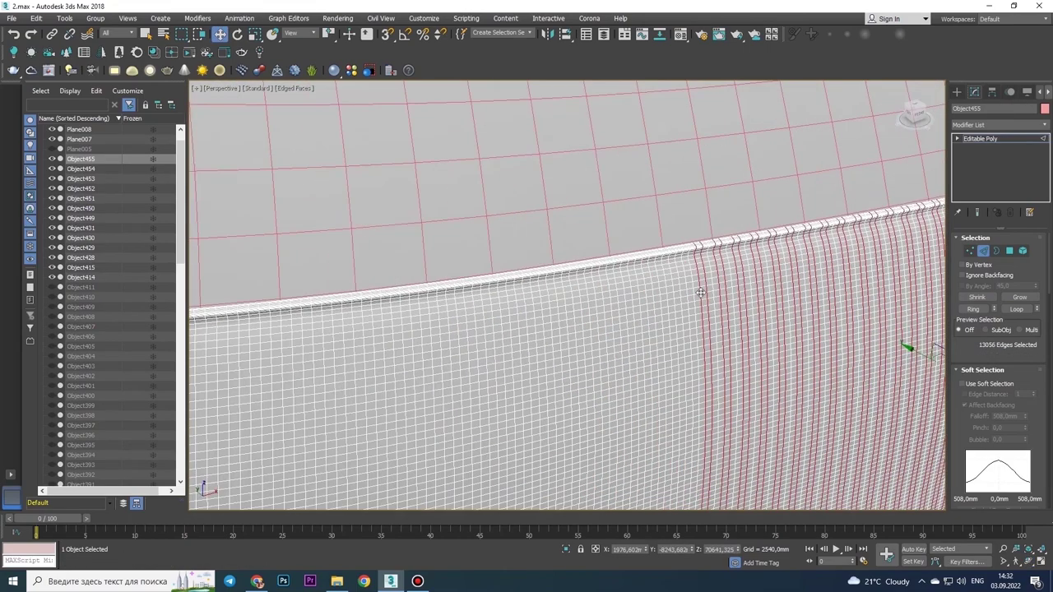
pyautogui.scroll(5, 656, 287)
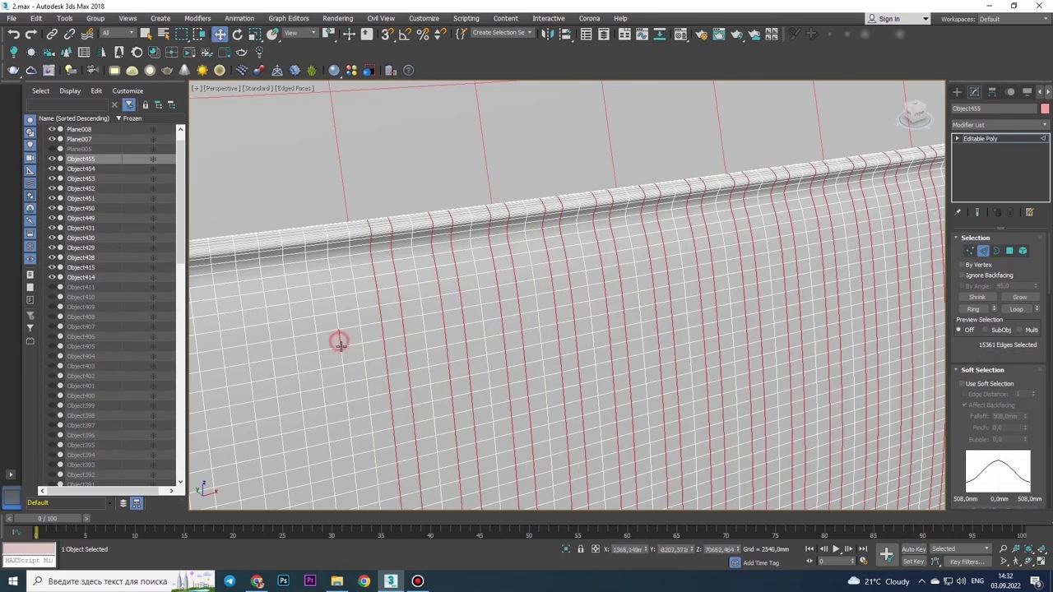
pyautogui.keyDown('ctrl'); pyautogui.click(270, 353); pyautogui.keyUp('ctrl')
pyautogui.scroll(-5, 271, 353)
pyautogui.click(870, 308)
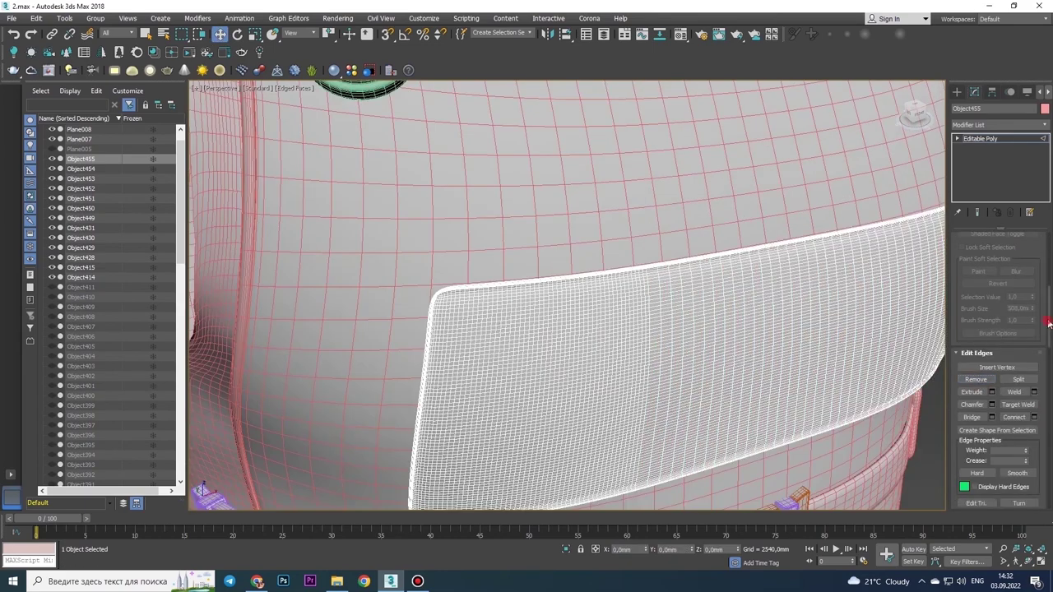
# Select a row of vertical edge loops across the panel
pyautogui.scroll(5, 562, 224)
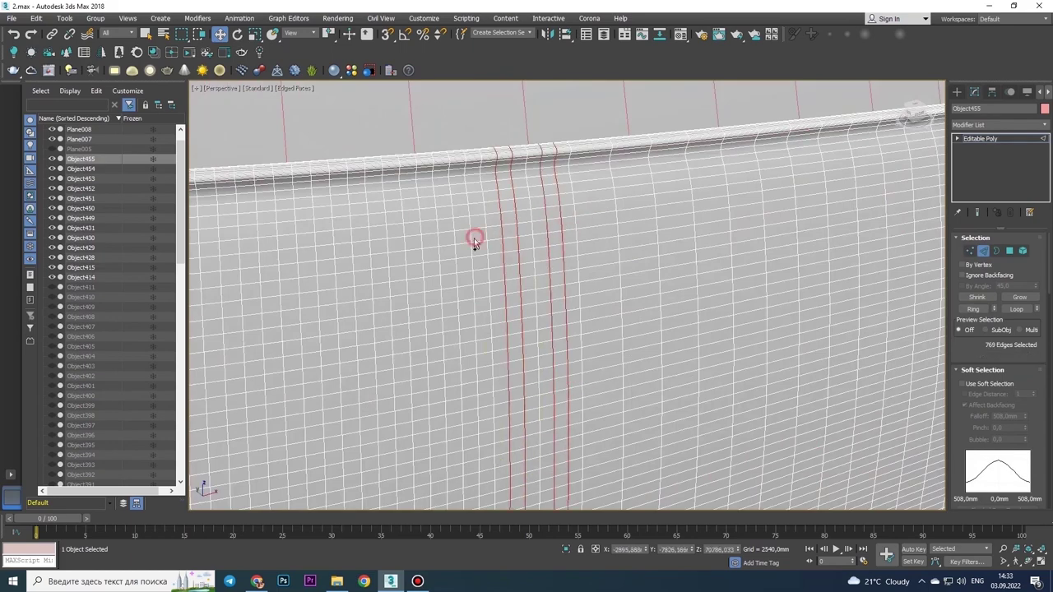
pyautogui.scroll(-3, 619, 277)
pyautogui.keyDown('ctrl'); pyautogui.click(618, 277); pyautogui.keyUp('ctrl')
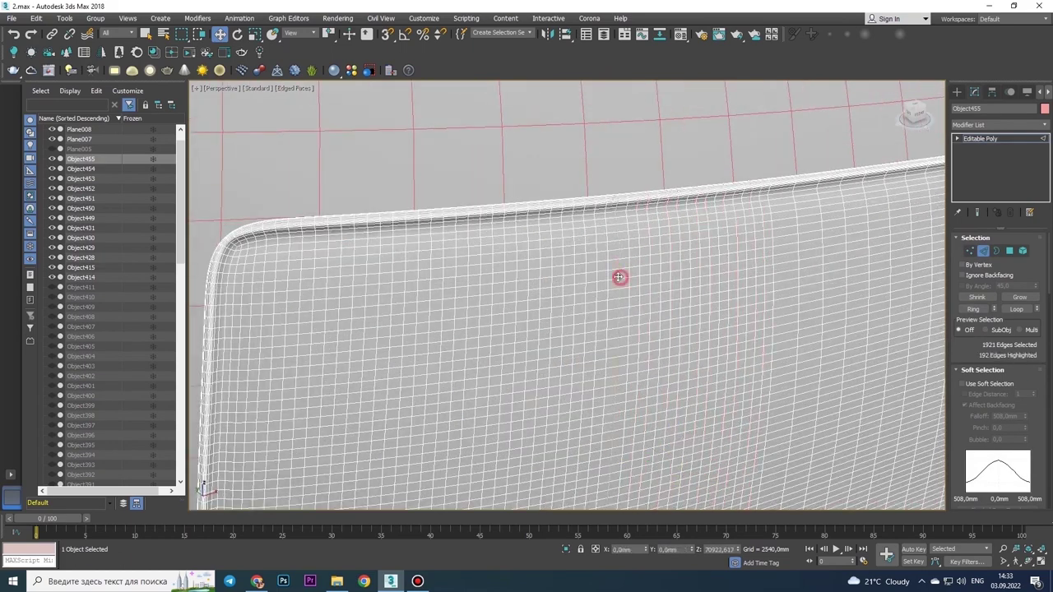
pyautogui.moveTo(541, 285); pyautogui.dragTo(686, 264, button='middle')
pyautogui.keyDown('ctrl'); pyautogui.click(686, 264); pyautogui.keyUp('ctrl')
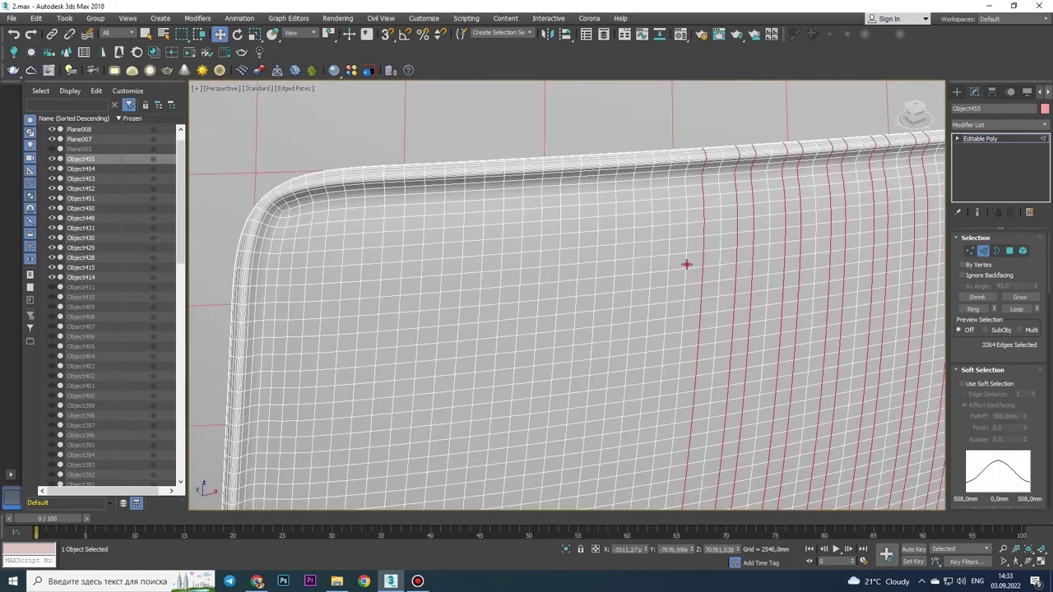
pyautogui.keyDown('ctrl'); pyautogui.click(617, 273); pyautogui.keyUp('ctrl')
pyautogui.keyDown('ctrl'); pyautogui.click(591, 280); pyautogui.keyUp('ctrl')
pyautogui.keyDown('ctrl'); pyautogui.click(572, 287); pyautogui.keyUp('ctrl')
pyautogui.keyDown('ctrl'); pyautogui.click(543, 285); pyautogui.keyUp('ctrl')
pyautogui.keyDown('ctrl'); pyautogui.click(523, 284); pyautogui.keyUp('ctrl')
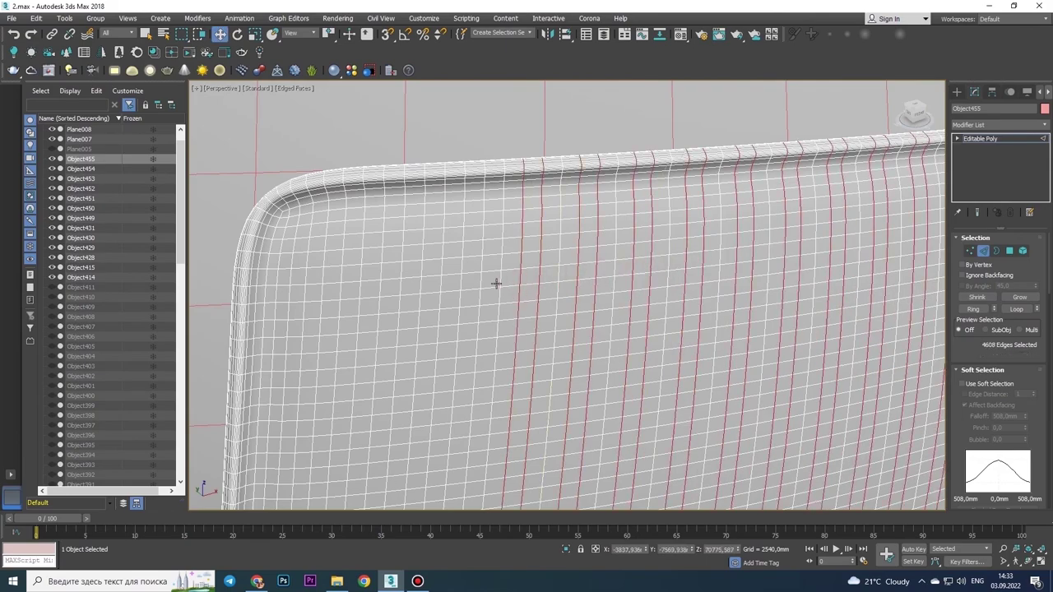
# Zoom and orbit to inspect the lightened chest panel grid
pyautogui.scroll(-5, 303, 299)
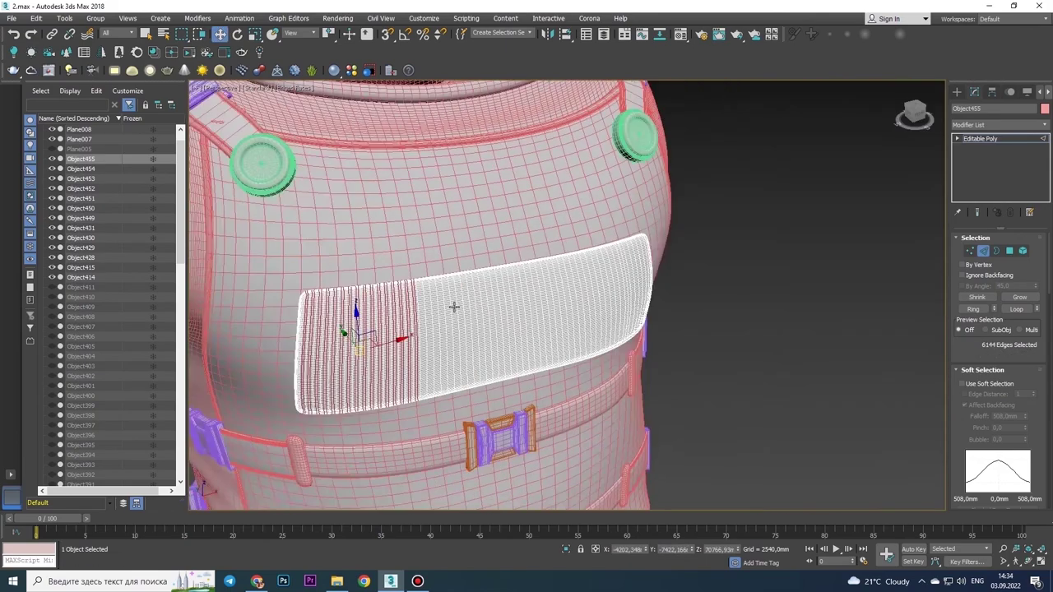
pyautogui.scroll(3, 453, 305)
pyautogui.scroll(-2, 498, 266)
pyautogui.scroll(4, 310, 278)
pyautogui.scroll(2, 310, 278)
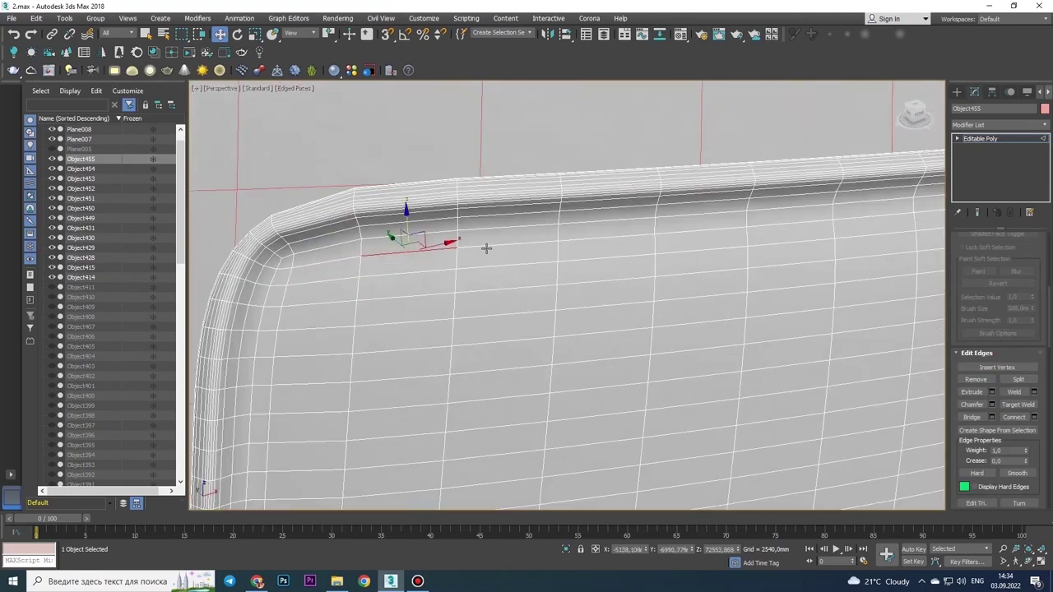
pyautogui.scroll(2, 412, 254)
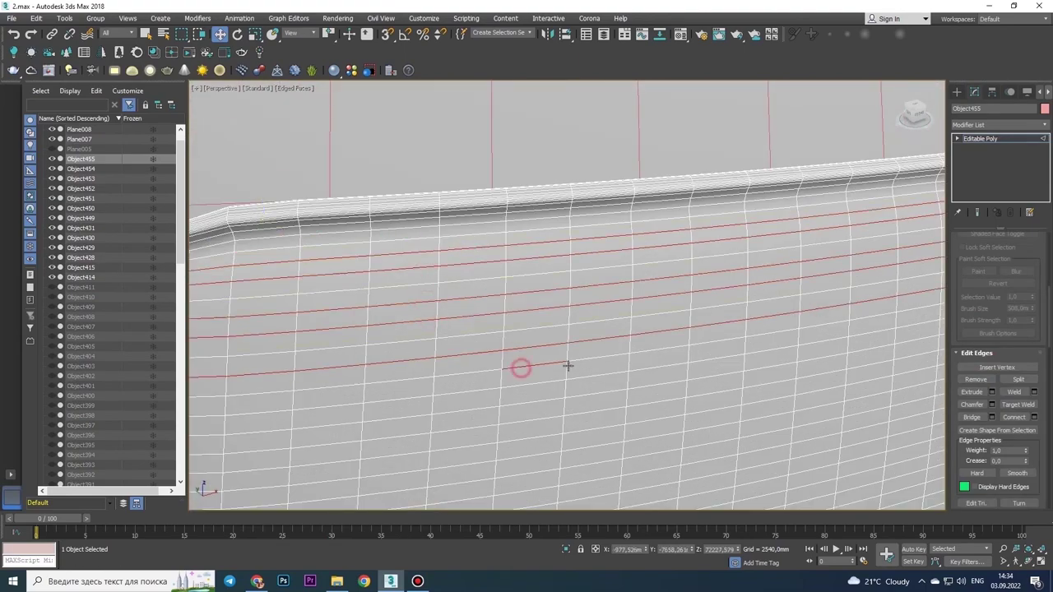
pyautogui.scroll(-2, 568, 365)
pyautogui.scroll(-5, 576, 305)
pyautogui.scroll(3, 669, 270)
pyautogui.moveTo(513, 249)
pyautogui.keyDown('alt'); pyautogui.mouseDown(button='middle')
pyautogui.moveTo(674, 333)
pyautogui.moveTo(604, 305)
pyautogui.mouseUp(button='middle'); pyautogui.keyUp('alt')
pyautogui.scroll(-2, 606, 321)
# Switch to Polygon mode with the Move tool and orbit around the vest
pyautogui.press('4')
pyautogui.press('w')
pyautogui.scroll(4, 835, 257)
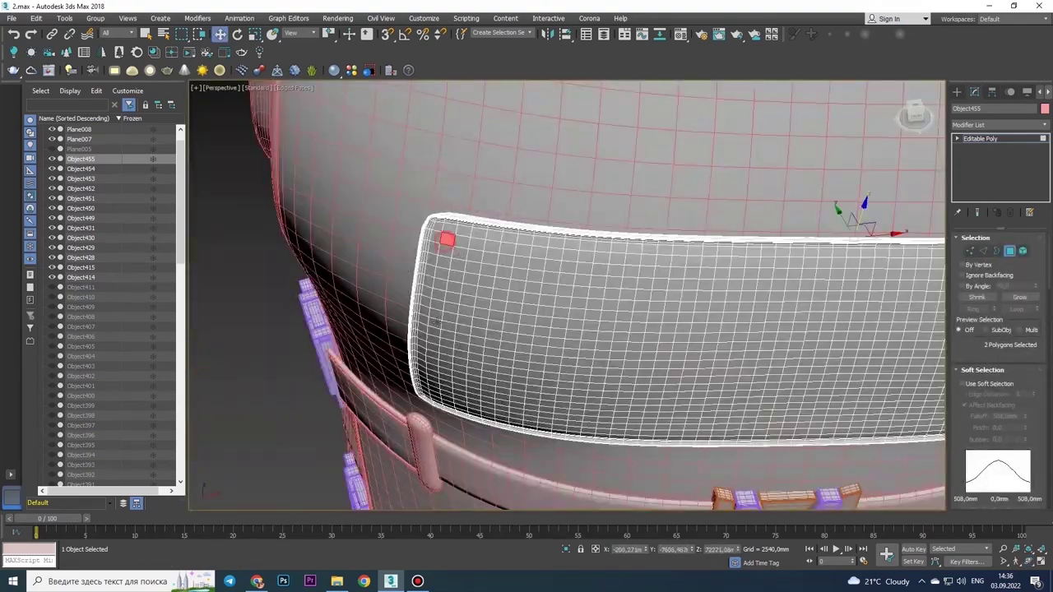
pyautogui.scroll(-2, 436, 322)
pyautogui.keyDown('alt'); pyautogui.moveTo(436, 322); pyautogui.dragTo(611, 281, button='middle'); pyautogui.keyUp('alt')
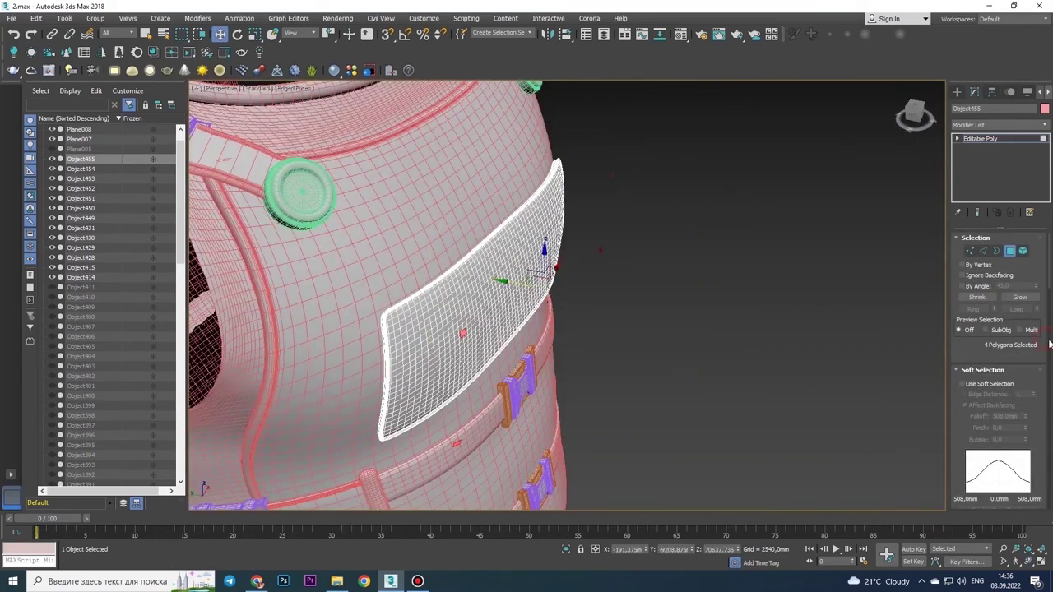
pyautogui.scroll(5, 888, 162)
# Try a Shell modifier on the panel, then remove it again
pyautogui.click(999, 125)
pyautogui.click(1010, 144)
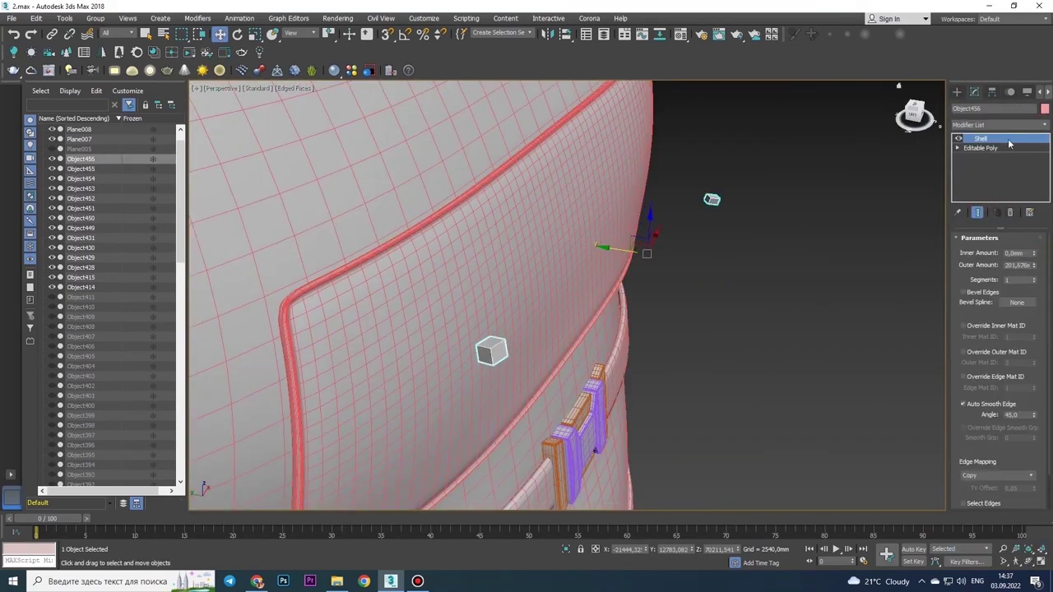
pyautogui.keyDown('alt'); pyautogui.moveTo(790, 189); pyautogui.dragTo(728, 140, button='middle'); pyautogui.keyUp('alt')
pyautogui.click(1010, 212)
pyautogui.click(1040, 125)
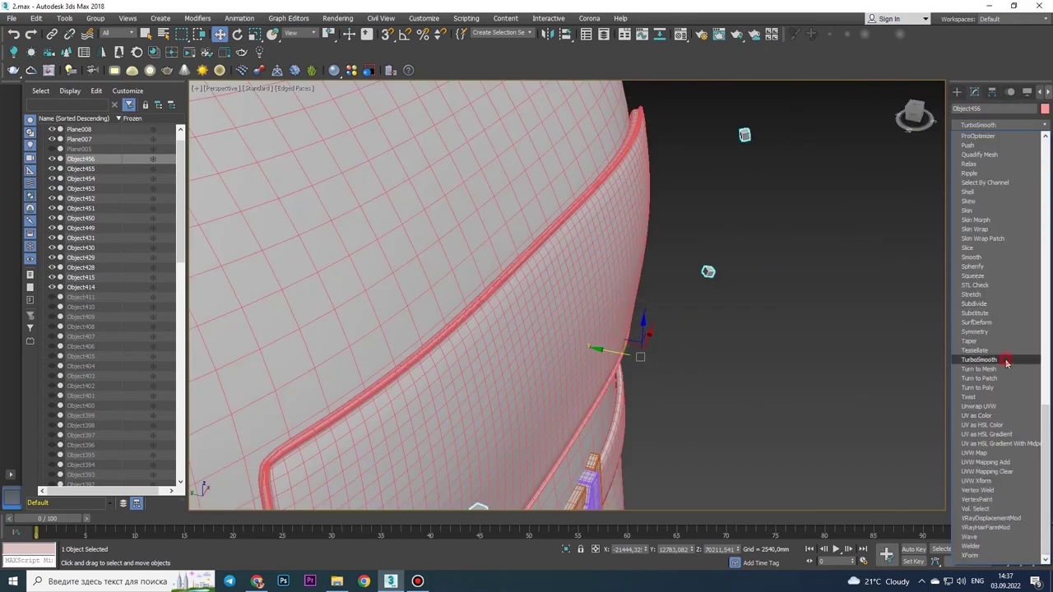
# Look down into the vest's open top and pick Plane007's seam edges
pyautogui.moveTo(823, 247)
pyautogui.keyDown('alt'); pyautogui.mouseDown(button='middle')
pyautogui.moveTo(771, 169)
pyautogui.moveTo(658, 206)
pyautogui.mouseUp(button='middle'); pyautogui.keyUp('alt')
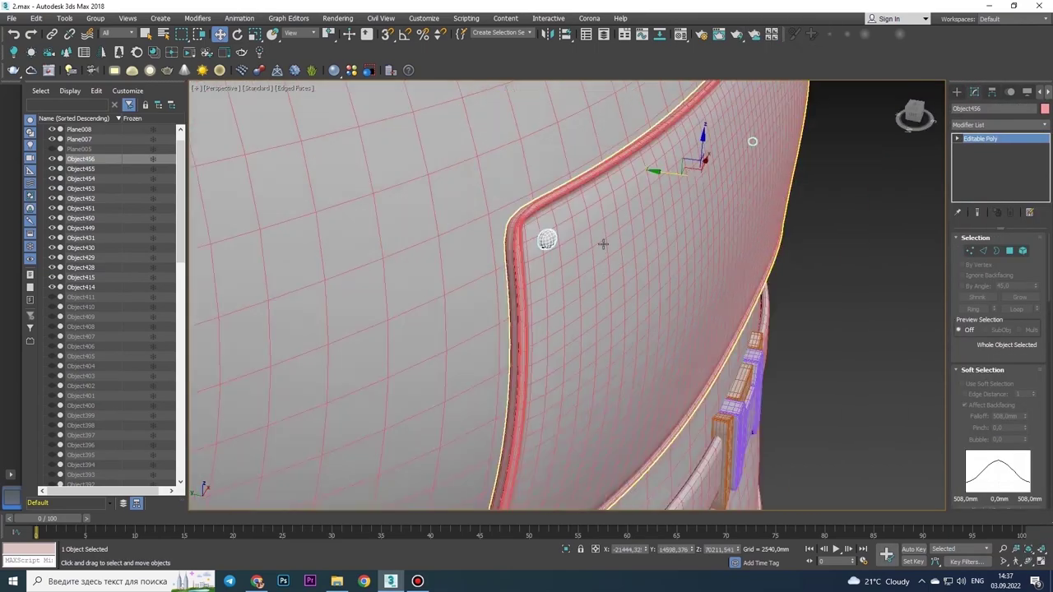
pyautogui.scroll(-4, 575, 247)
pyautogui.scroll(3, 535, 243)
pyautogui.scroll(-3, 535, 246)
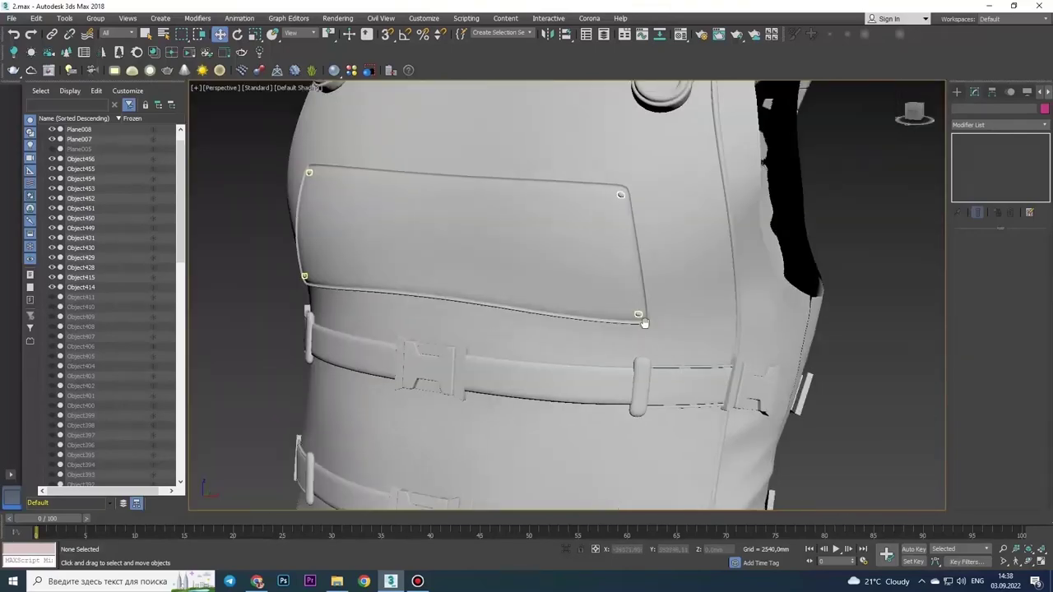
pyautogui.moveTo(534, 245)
pyautogui.keyDown('alt'); pyautogui.mouseDown(button='middle')
pyautogui.moveTo(357, 216)
pyautogui.moveTo(559, 285)
pyautogui.mouseUp(button='middle'); pyautogui.keyUp('alt')
pyautogui.click(559, 285)
pyautogui.scroll(5, 559, 286)
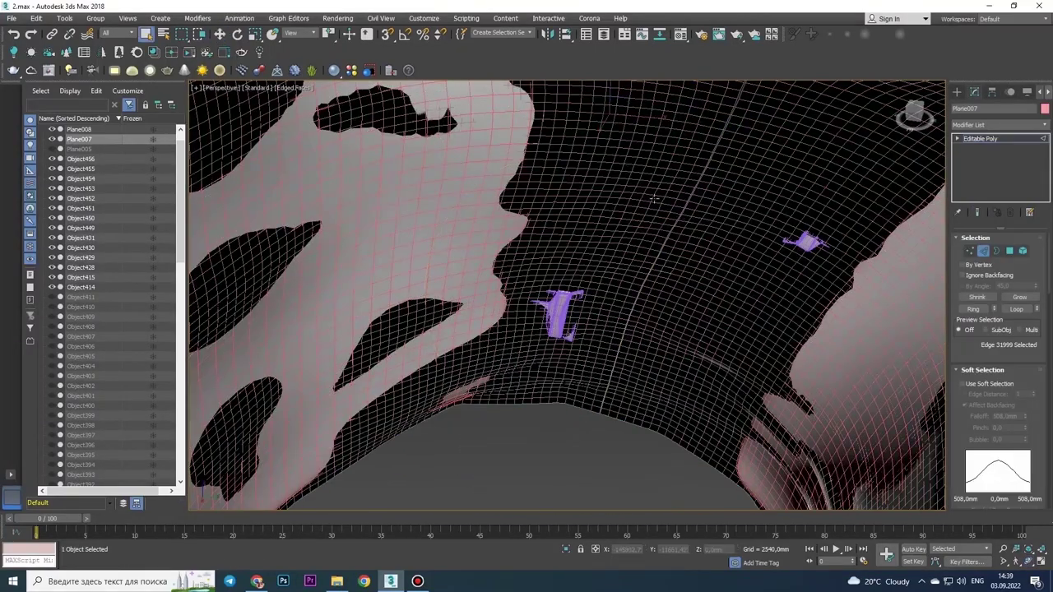
# Weld the selected seam edges on Plane007 to close the seam
pyautogui.scroll(3, 559, 285)
pyautogui.click(573, 339)
pyautogui.scroll(-5, 568, 296)
pyautogui.scroll(4, 568, 296)
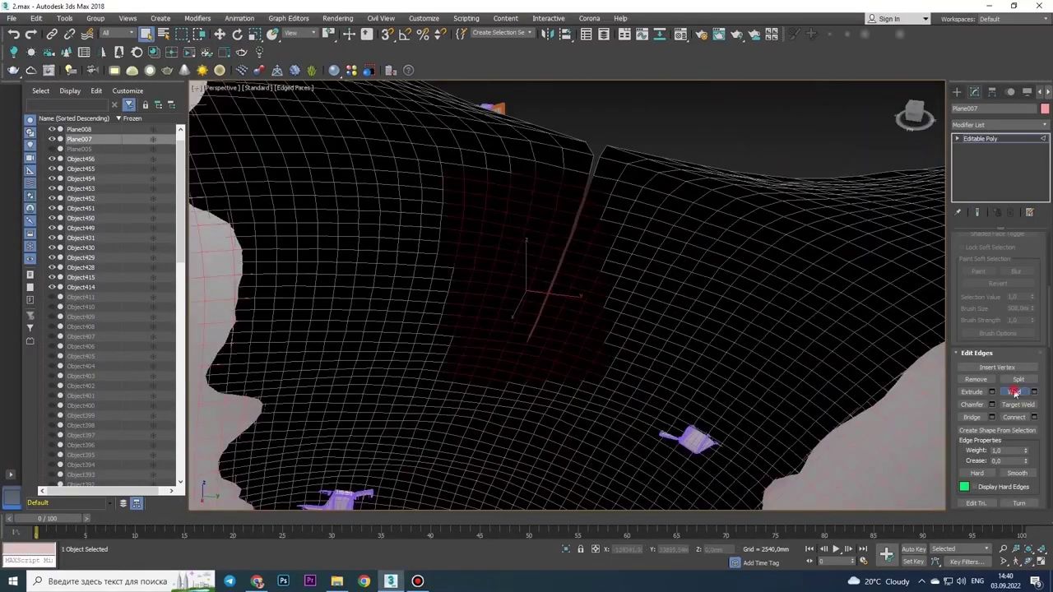
pyautogui.click(573, 339)
# Reframe the view on the seam and extend the polygon selection around the buckle
pyautogui.scroll(3, 578, 187)
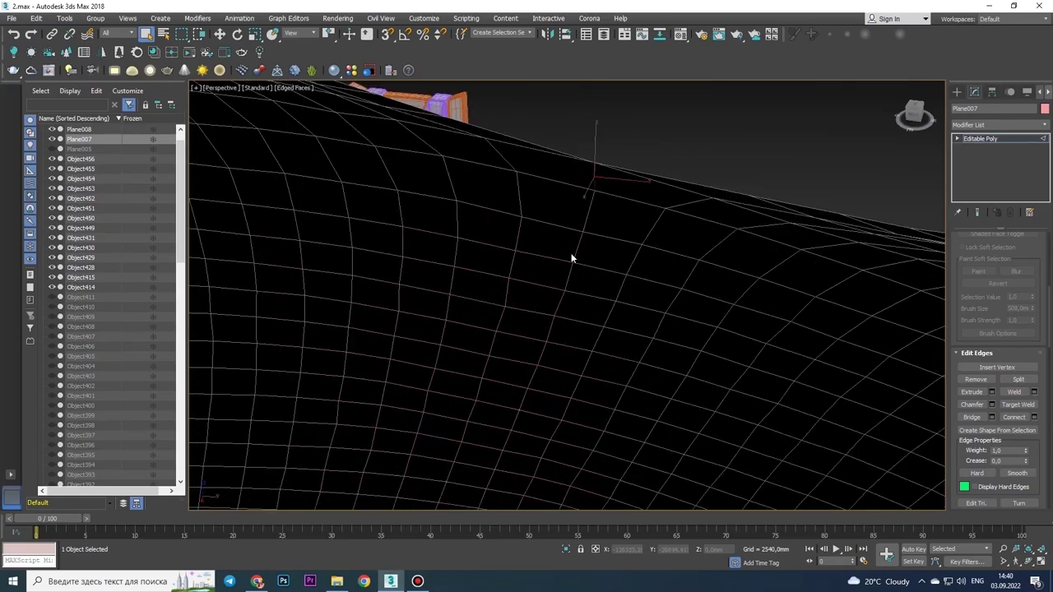
pyautogui.scroll(3, 492, 197)
pyautogui.scroll(3, 666, 165)
pyautogui.scroll(5, 590, 355)
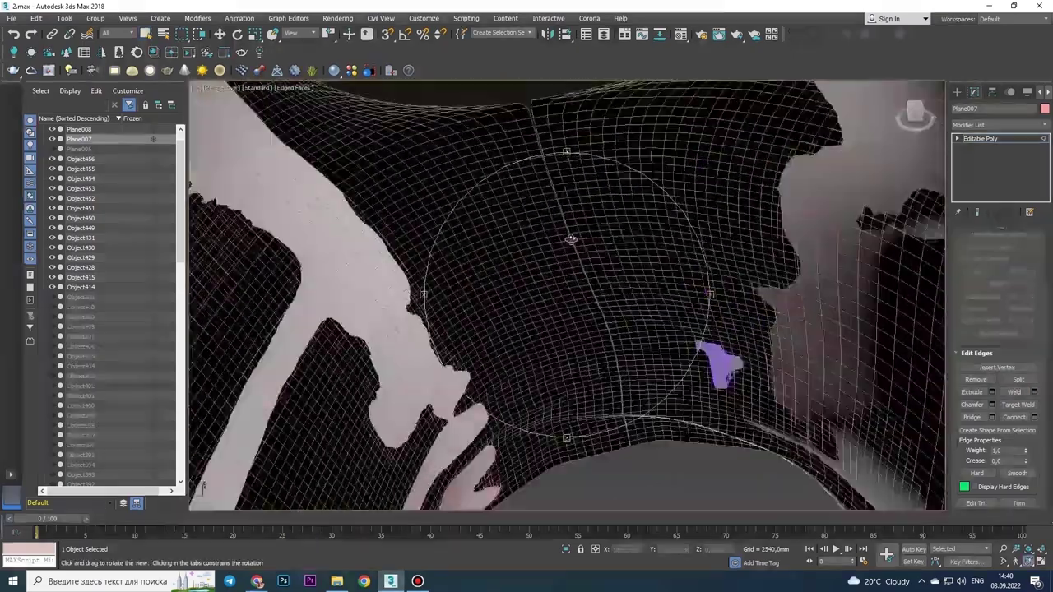
pyautogui.scroll(3, 590, 355)
pyautogui.scroll(2, 594, 411)
pyautogui.scroll(-3, 620, 363)
pyautogui.scroll(5, 620, 363)
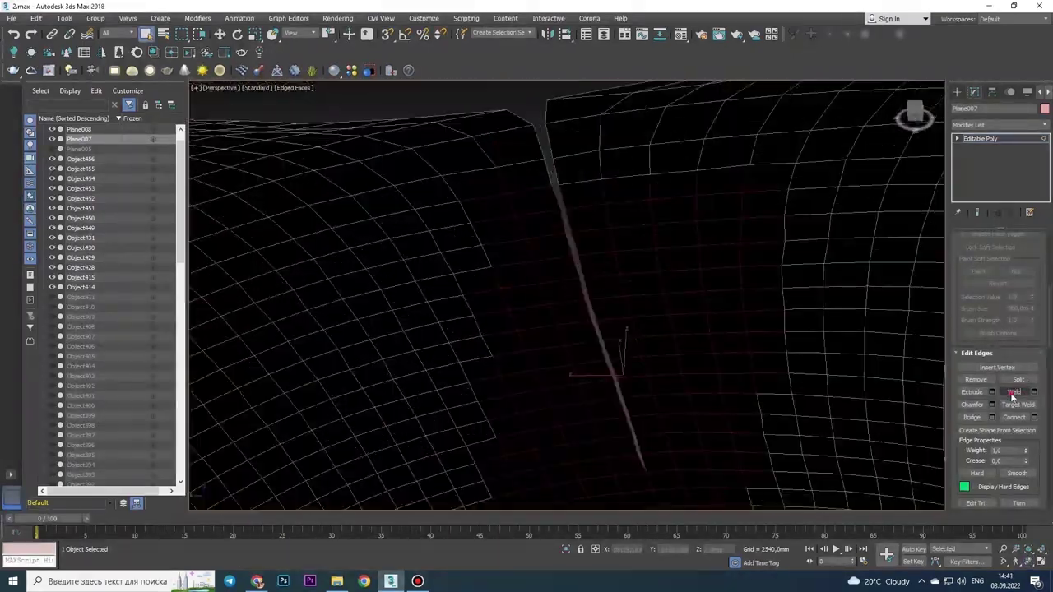
pyautogui.moveTo(620, 363); pyautogui.dragTo(516, 125, button='middle')
pyautogui.scroll(-5, 575, 337)
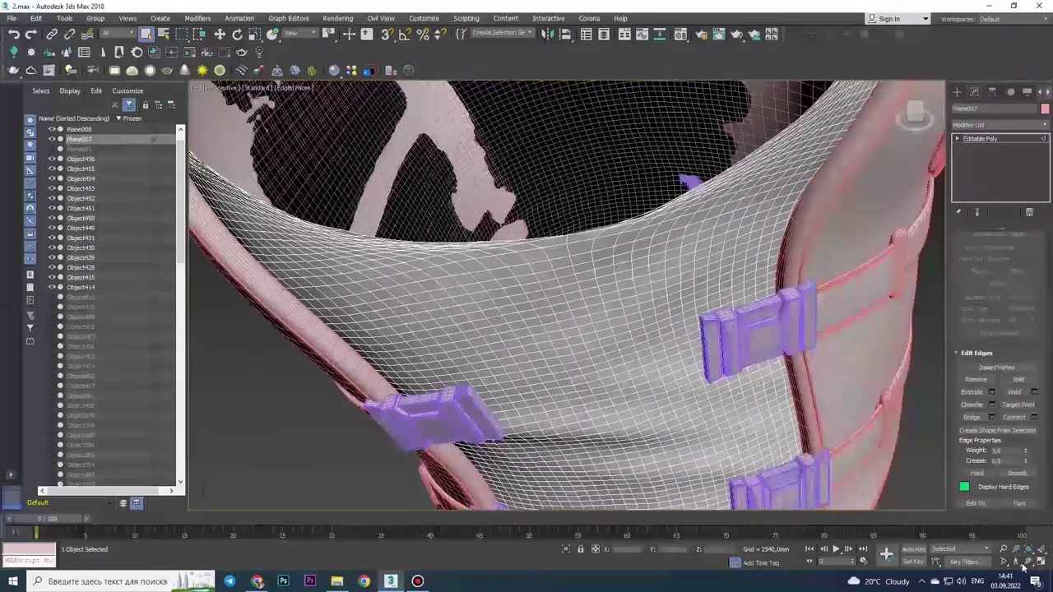
pyautogui.scroll(3, 516, 279)
pyautogui.keyDown('alt'); pyautogui.moveTo(511, 336); pyautogui.dragTo(559, 355, button='middle'); pyautogui.keyUp('alt')
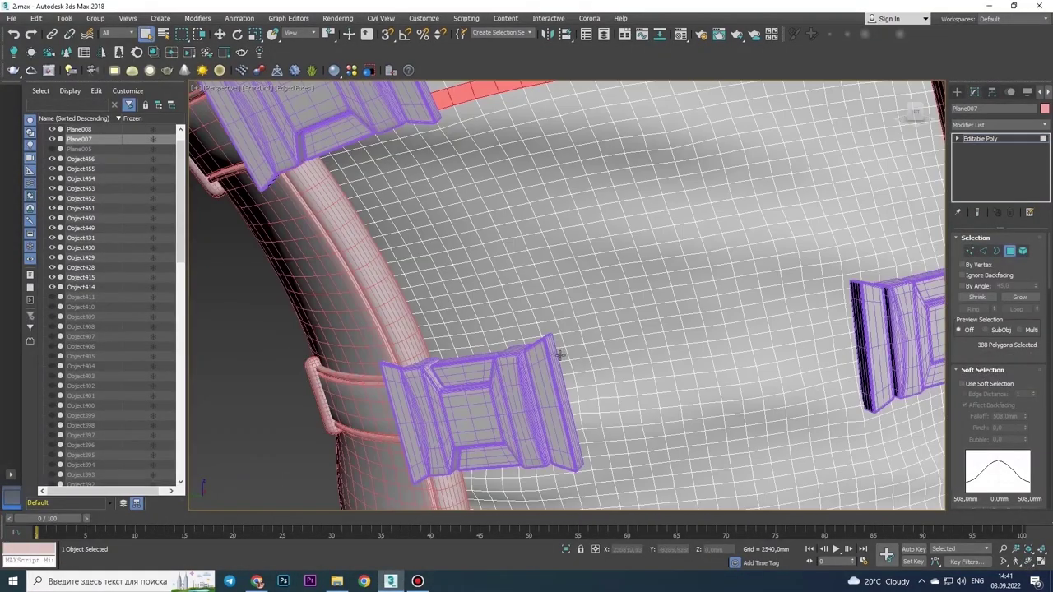
pyautogui.scroll(-5, 603, 418)
pyautogui.scroll(-5, 584, 285)
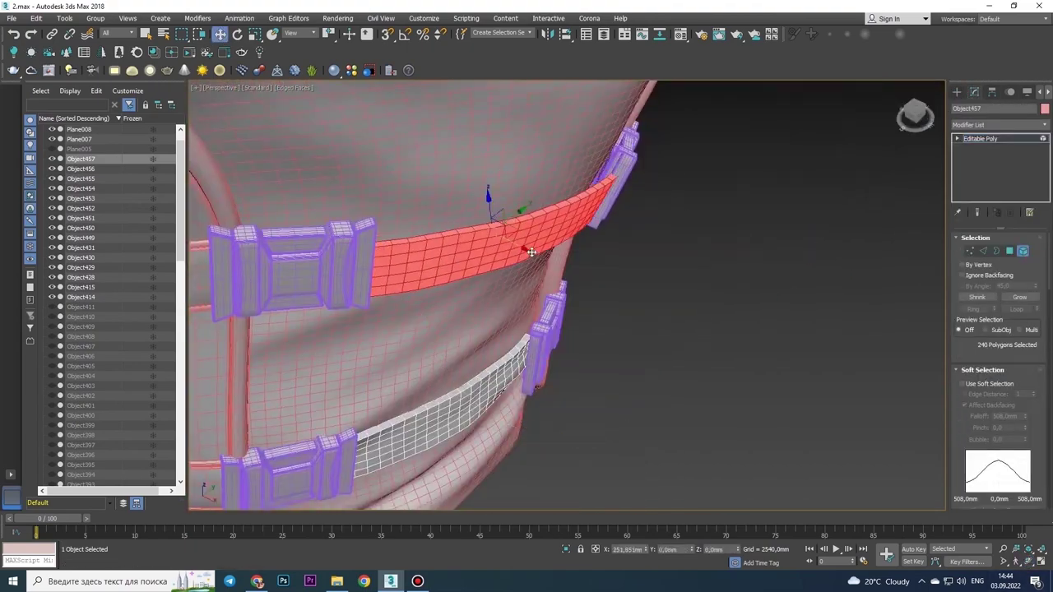
# Orbit to view the red strap strip's end where it enters the buckle
pyautogui.keyDown('alt'); pyautogui.moveTo(531, 252); pyautogui.dragTo(498, 292, button='middle'); pyautogui.keyUp('alt')
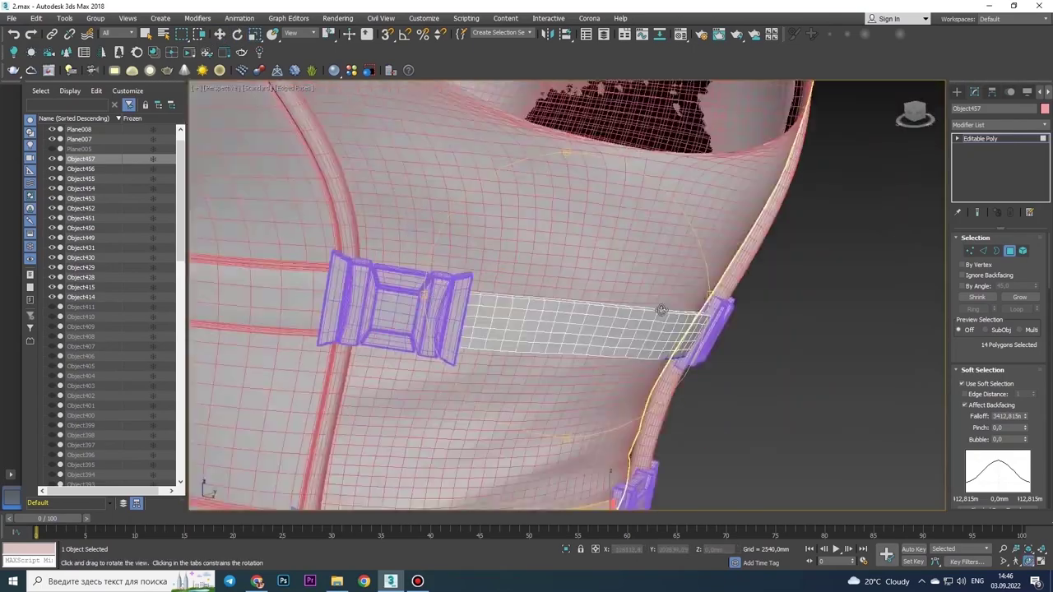
pyautogui.scroll(5, 685, 326)
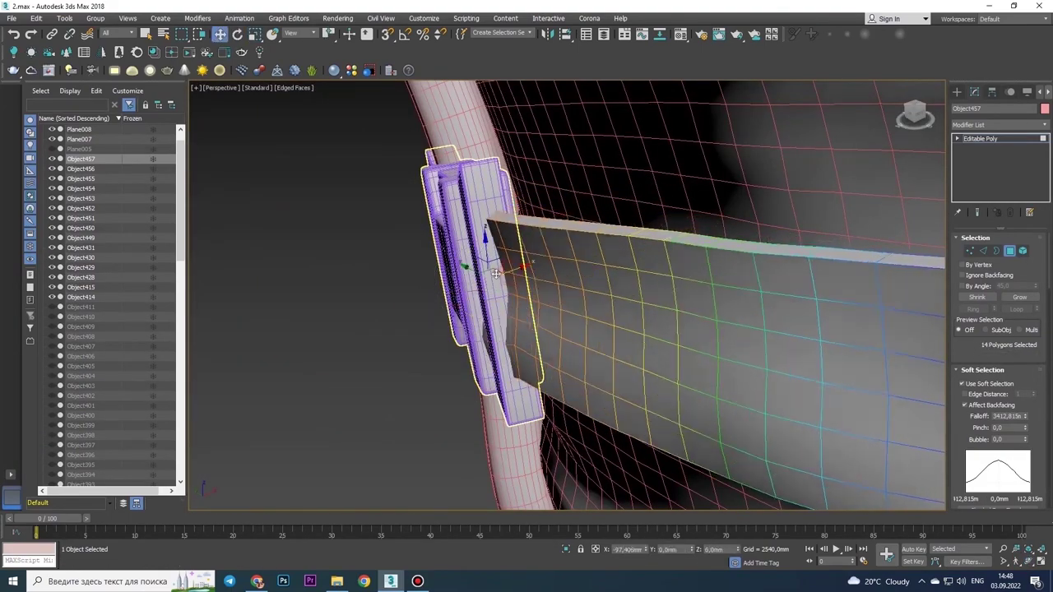
pyautogui.keyDown('alt'); pyautogui.moveTo(496, 274); pyautogui.dragTo(495, 280, button='middle'); pyautogui.keyUp('alt')
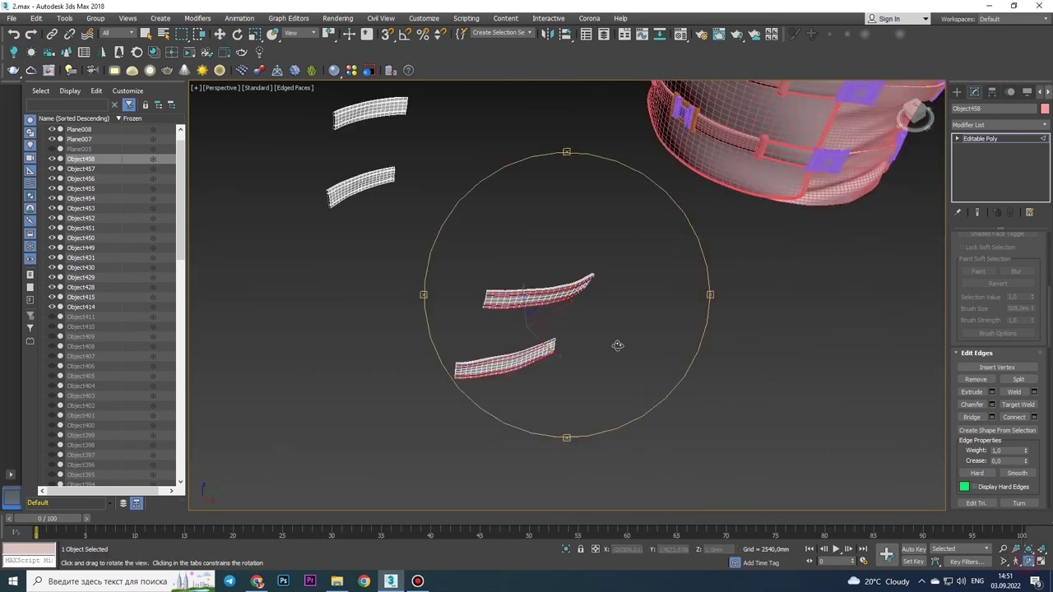
# Orbit and zoom around the separated strap strips to inspect them from several angles
pyautogui.keyDown('alt'); pyautogui.moveTo(559, 325); pyautogui.dragTo(598, 298, button='middle'); pyautogui.keyUp('alt')
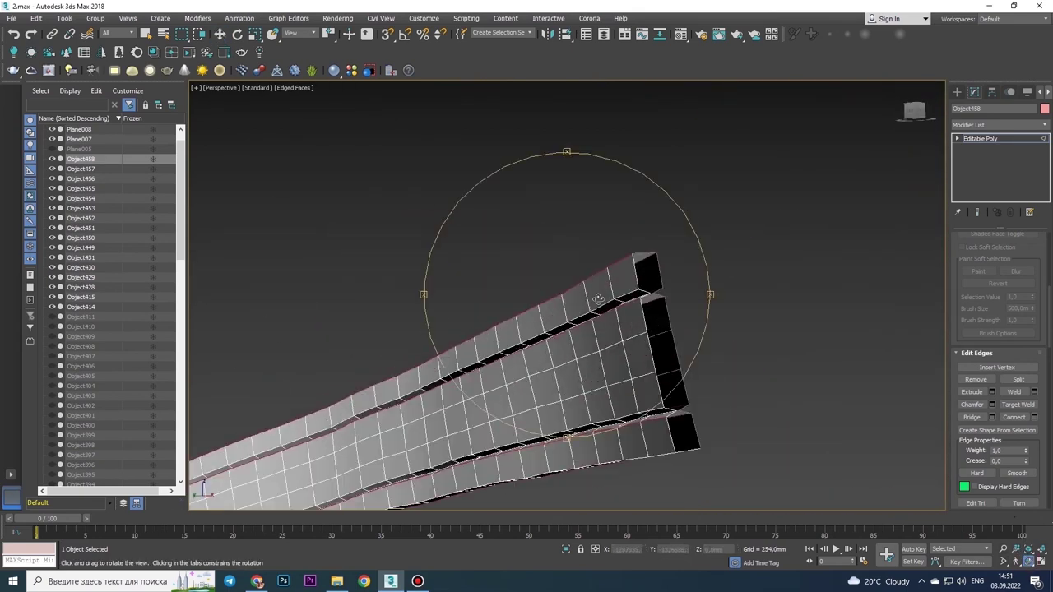
pyautogui.scroll(-5, 630, 378)
pyautogui.scroll(5, 665, 414)
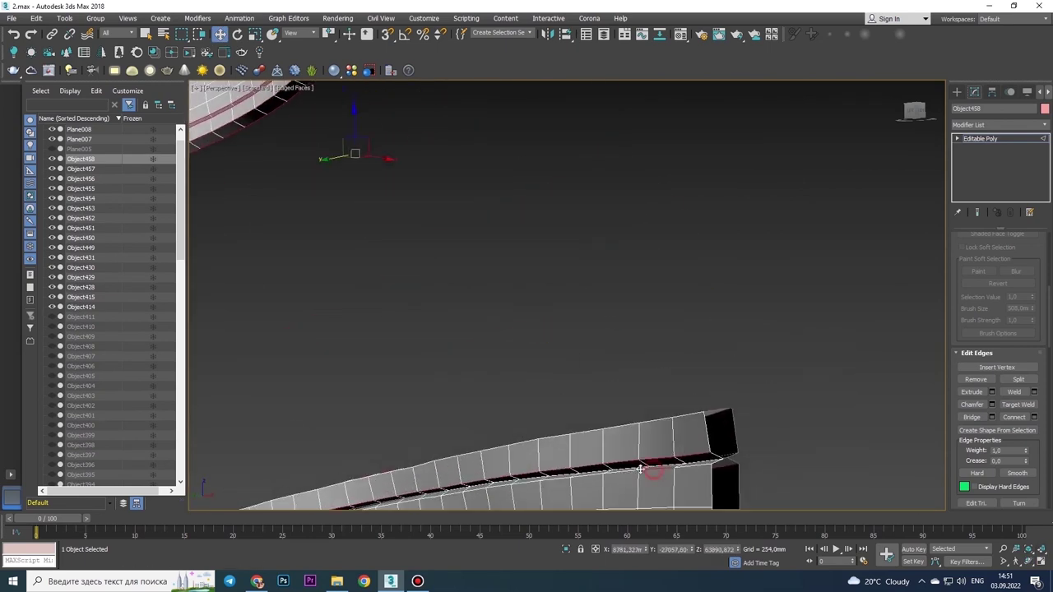
pyautogui.scroll(2, 668, 400)
pyautogui.scroll(-2, 668, 400)
pyautogui.scroll(-3, 669, 400)
pyautogui.moveTo(641, 378)
pyautogui.keyDown('alt'); pyautogui.mouseDown(button='middle')
pyautogui.moveTo(564, 279)
pyautogui.moveTo(526, 352)
pyautogui.mouseUp(button='middle'); pyautogui.keyUp('alt')
pyautogui.scroll(5, 526, 352)
pyautogui.scroll(-2, 461, 297)
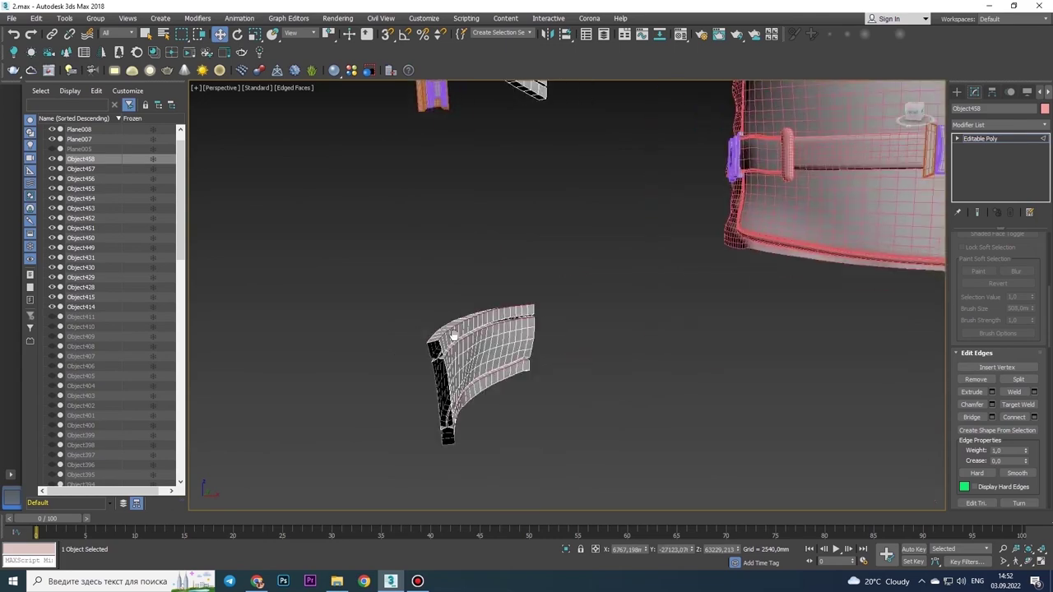
pyautogui.scroll(4, 451, 278)
pyautogui.keyDown('alt'); pyautogui.moveTo(451, 278); pyautogui.dragTo(428, 312, button='middle'); pyautogui.keyUp('alt')
pyautogui.scroll(-4, 411, 329)
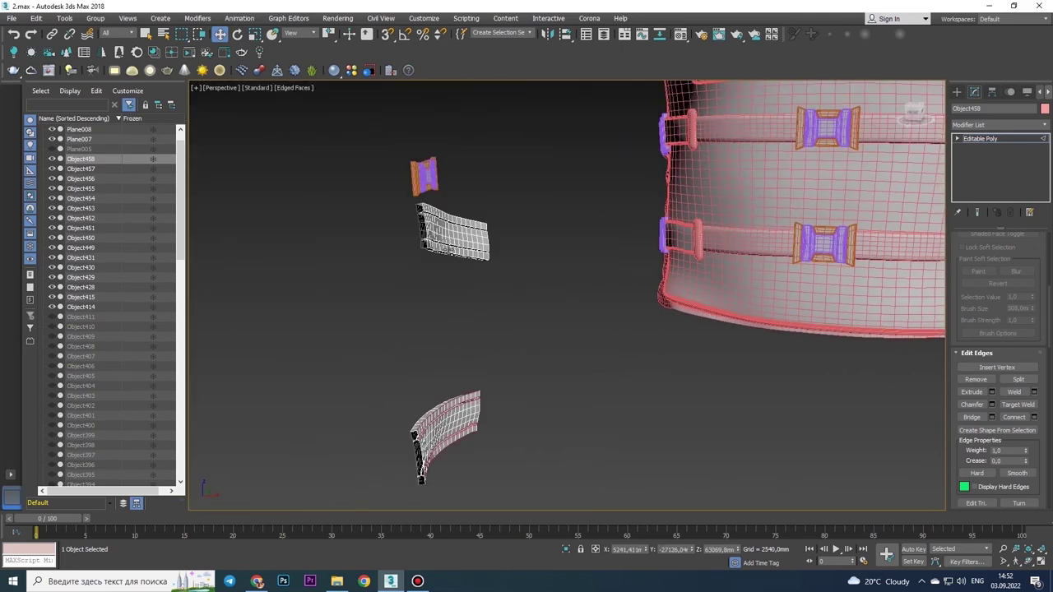
pyautogui.scroll(4, 398, 344)
pyautogui.scroll(-2, 394, 333)
pyautogui.scroll(-3, 387, 327)
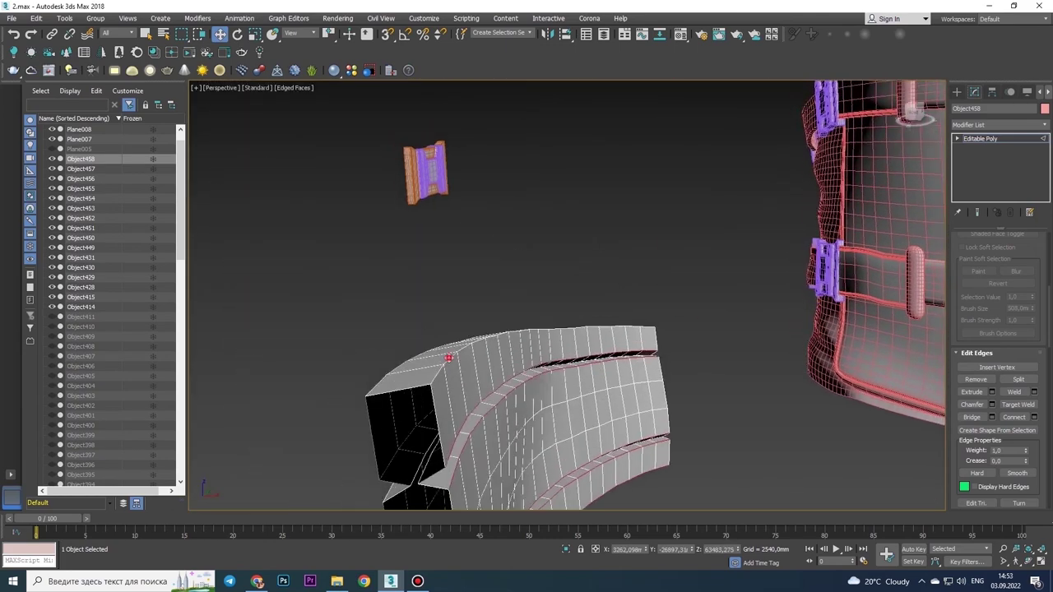
# Orbit to the strap between the side buckles and bring up its Editable Poly settings
pyautogui.keyDown('alt'); pyautogui.moveTo(387, 326); pyautogui.dragTo(771, 427, button='middle'); pyautogui.keyUp('alt')
pyautogui.scroll(5, 486, 265)
pyautogui.scroll(-3, 528, 436)
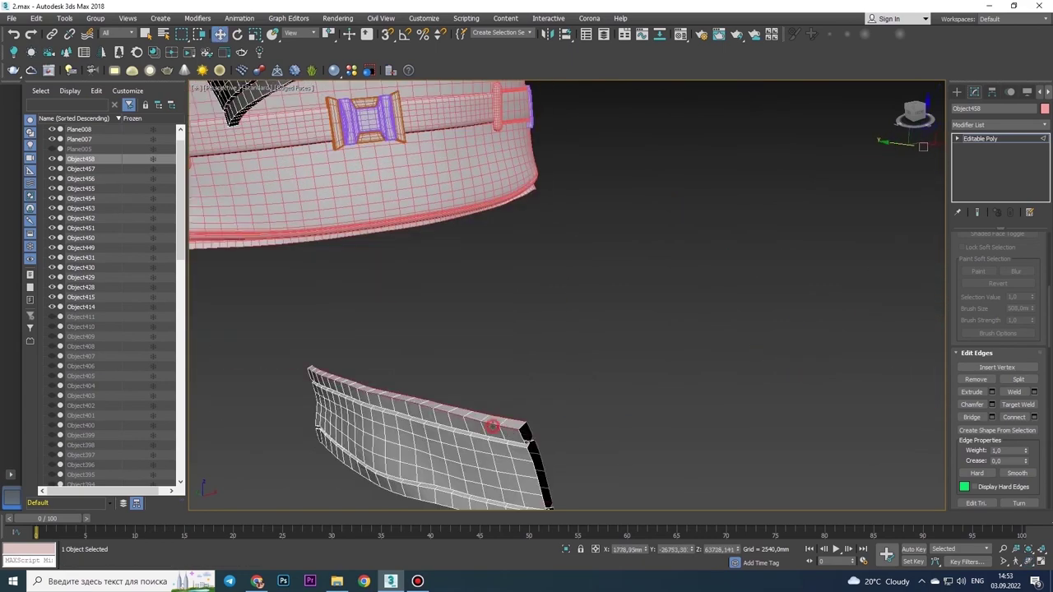
pyautogui.keyDown('alt'); pyautogui.moveTo(528, 436); pyautogui.dragTo(459, 230, button='middle'); pyautogui.keyUp('alt')
pyautogui.scroll(2, 486, 233)
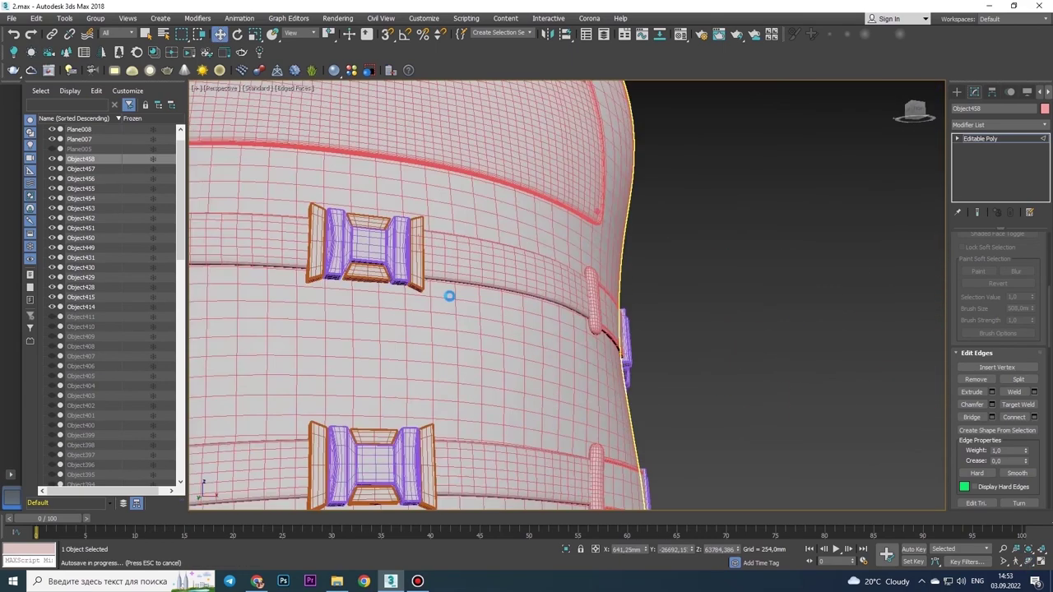
pyautogui.scroll(-5, 446, 296)
pyautogui.scroll(5, 501, 328)
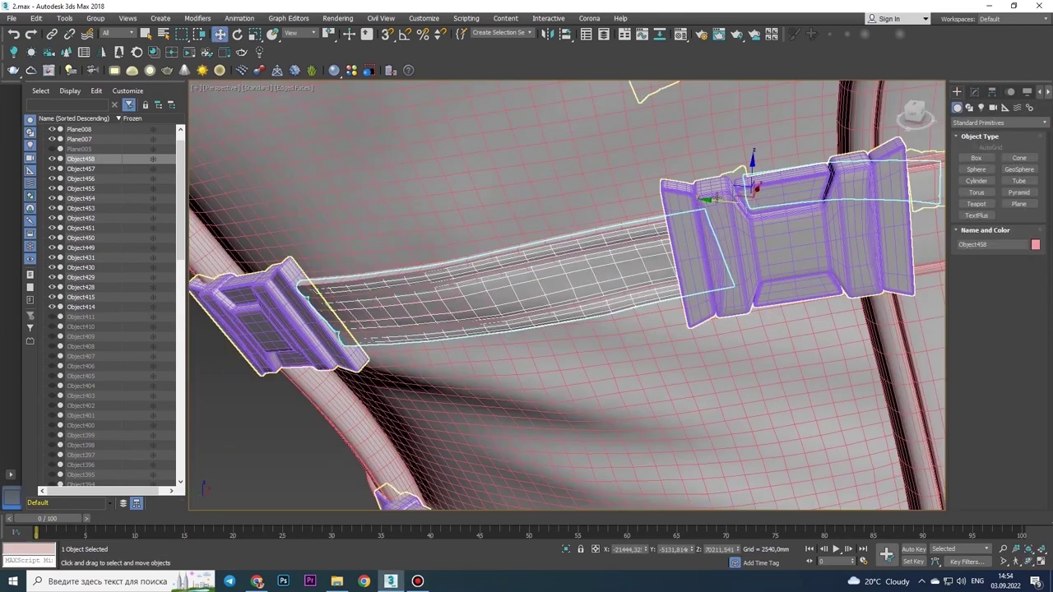
pyautogui.scroll(3, 716, 202)
pyautogui.scroll(-5, 526, 247)
pyautogui.moveTo(526, 247)
pyautogui.keyDown('alt'); pyautogui.mouseDown(button='middle')
pyautogui.moveTo(559, 272)
pyautogui.moveTo(572, 325)
pyautogui.moveTo(782, 251)
pyautogui.moveTo(616, 274)
pyautogui.mouseUp(button='middle'); pyautogui.keyUp('alt')
pyautogui.scroll(5, 616, 275)
pyautogui.scroll(-3, 526, 296)
pyautogui.click(975, 91)
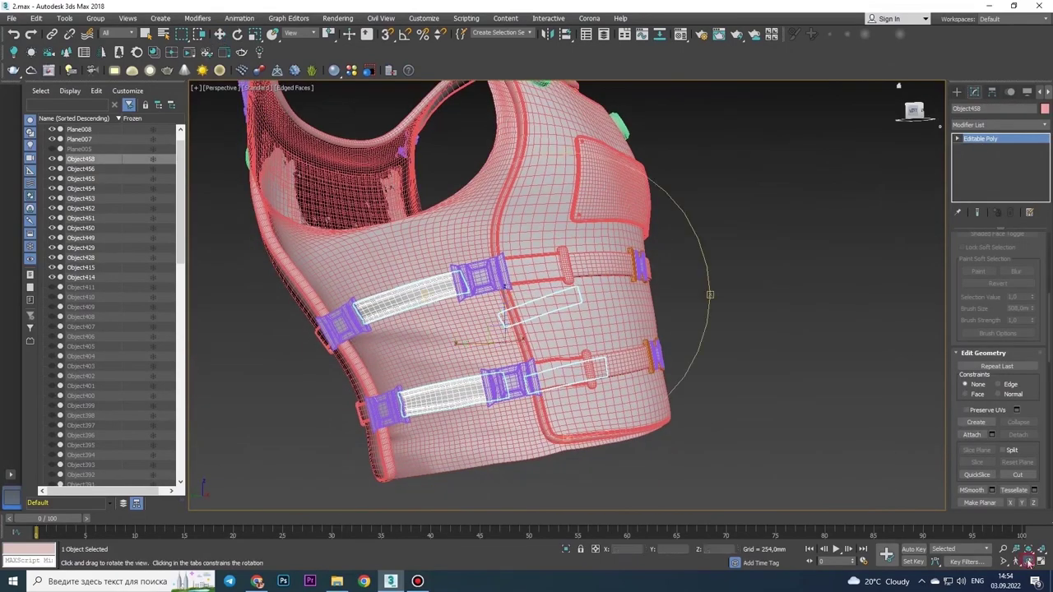
# Unhide the character's parts, select everything with Ctrl+A and convert it to Editable Poly
pyautogui.scroll(5, 575, 313)
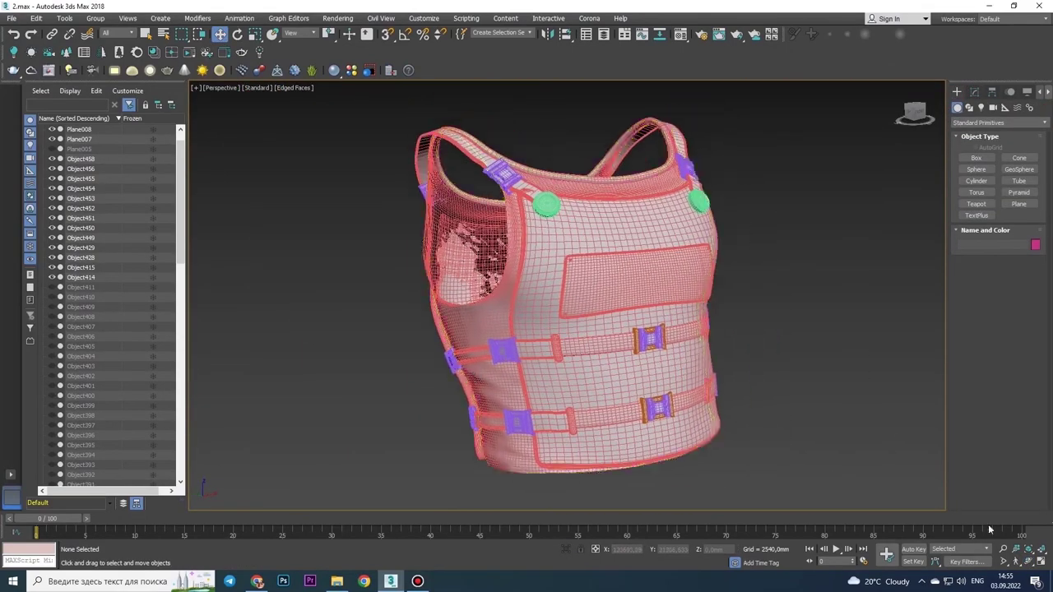
pyautogui.keyDown('alt'); pyautogui.moveTo(576, 313); pyautogui.dragTo(630, 305, button='middle'); pyautogui.keyUp('alt')
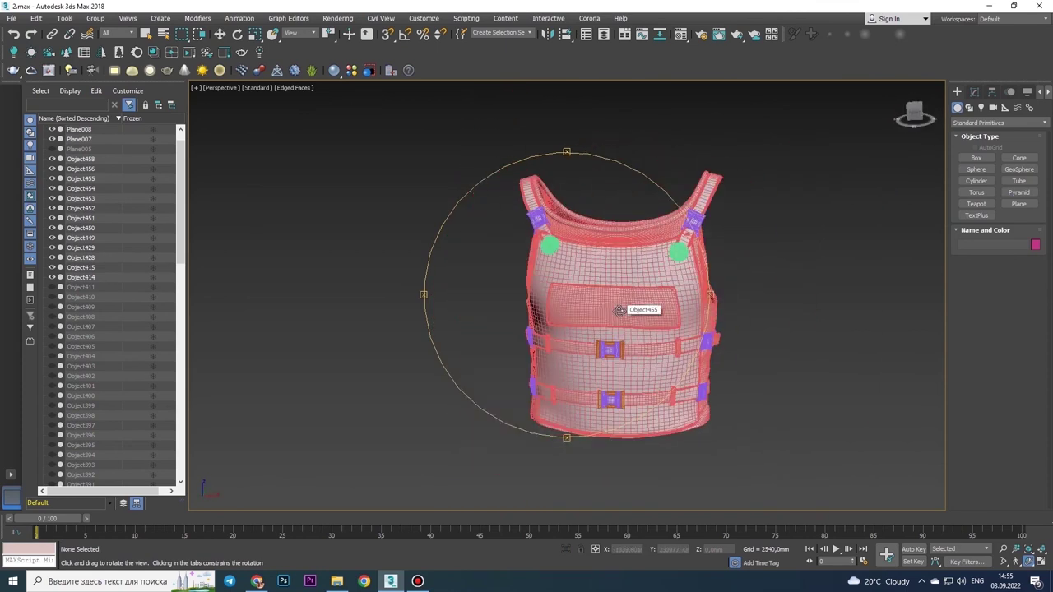
pyautogui.moveTo(178, 232); pyautogui.dragTo(180, 247)
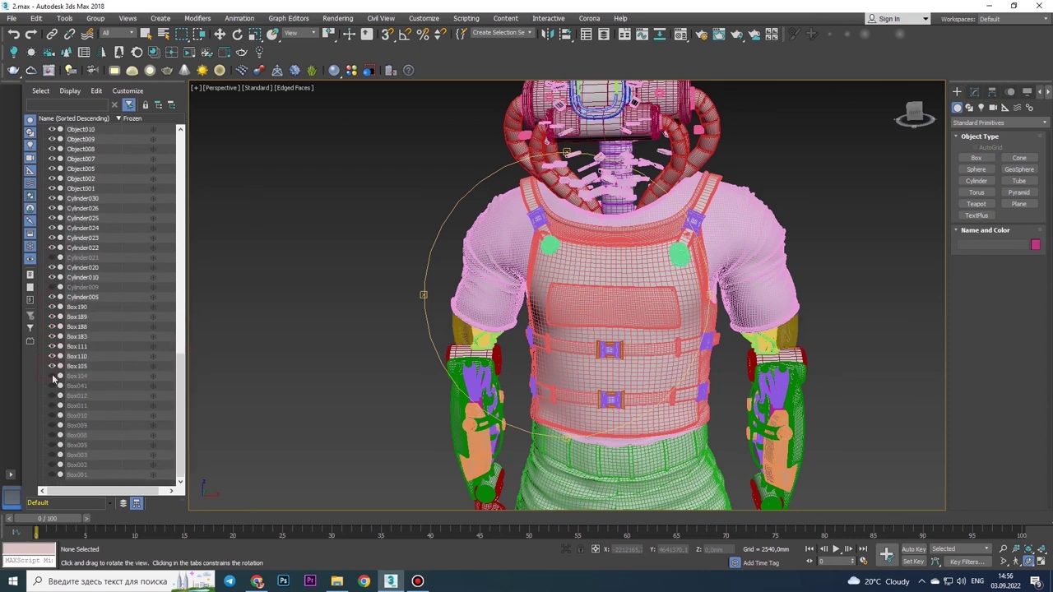
pyautogui.scroll(-5, 630, 247)
pyautogui.hotkey('ctrl', 'a')
pyautogui.rightClick(500, 235)
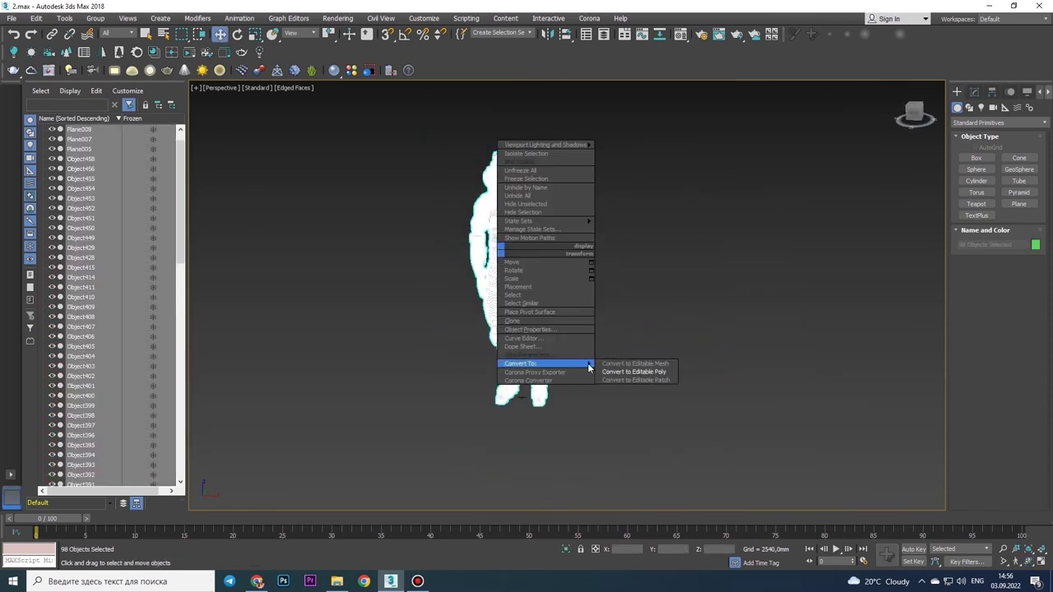
pyautogui.click(564, 365)
pyautogui.scroll(5, 364, 211)
# Assign the plain grey material, clear the selection, and orbit the full character wearing the vest
pyautogui.press('m')
pyautogui.scroll(5, 533, 226)
pyautogui.rightClick(600, 183)
pyautogui.click(625, 213)
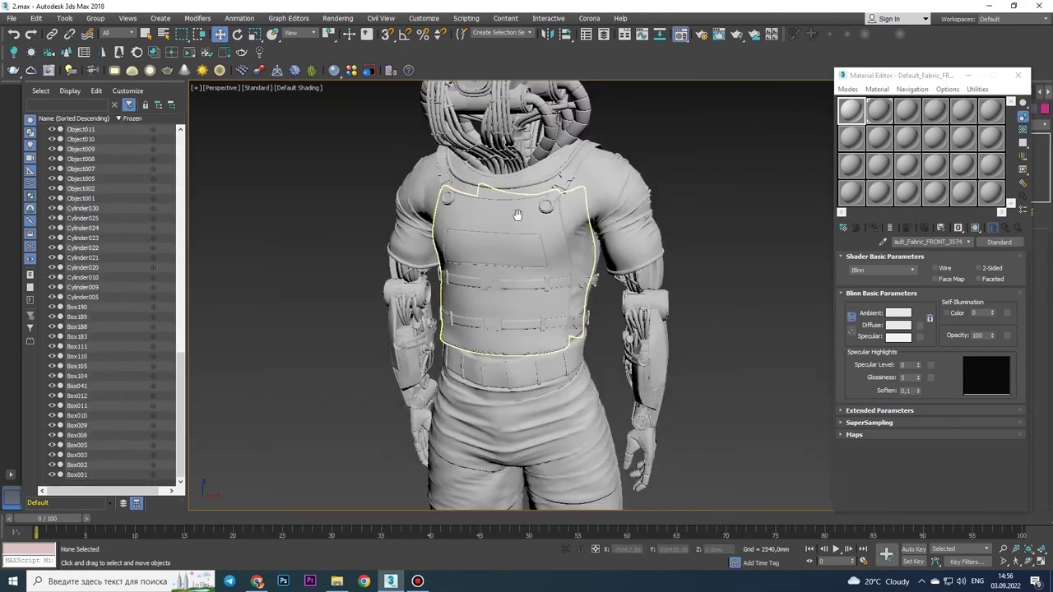
pyautogui.moveTo(740, 288); pyautogui.dragTo(816, 288)
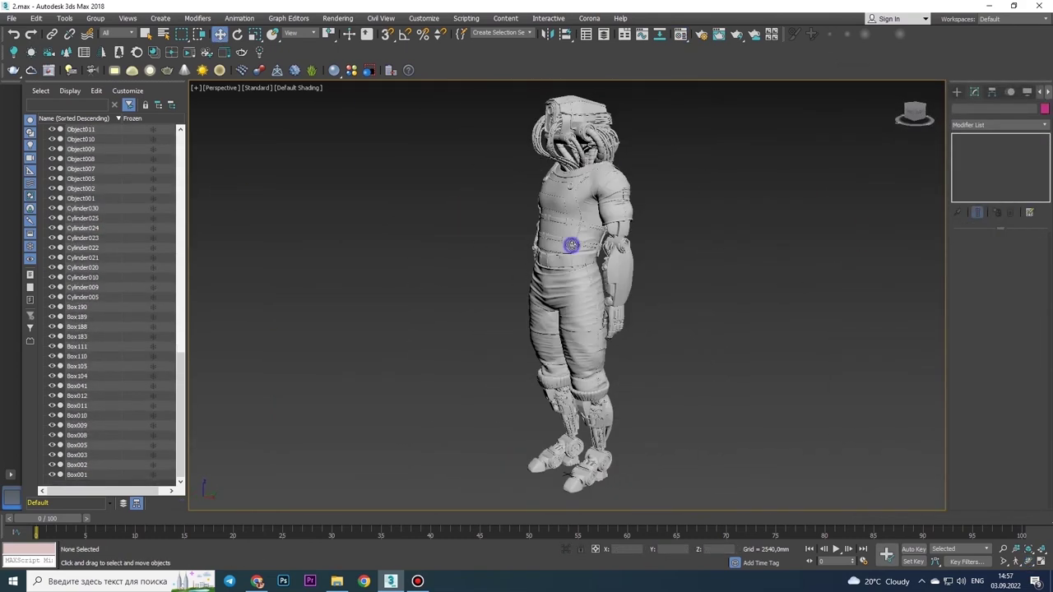
pyautogui.moveTo(478, 268)
pyautogui.mouseDown()
pyautogui.moveTo(503, 263)
pyautogui.moveTo(747, 322)
pyautogui.mouseUp()
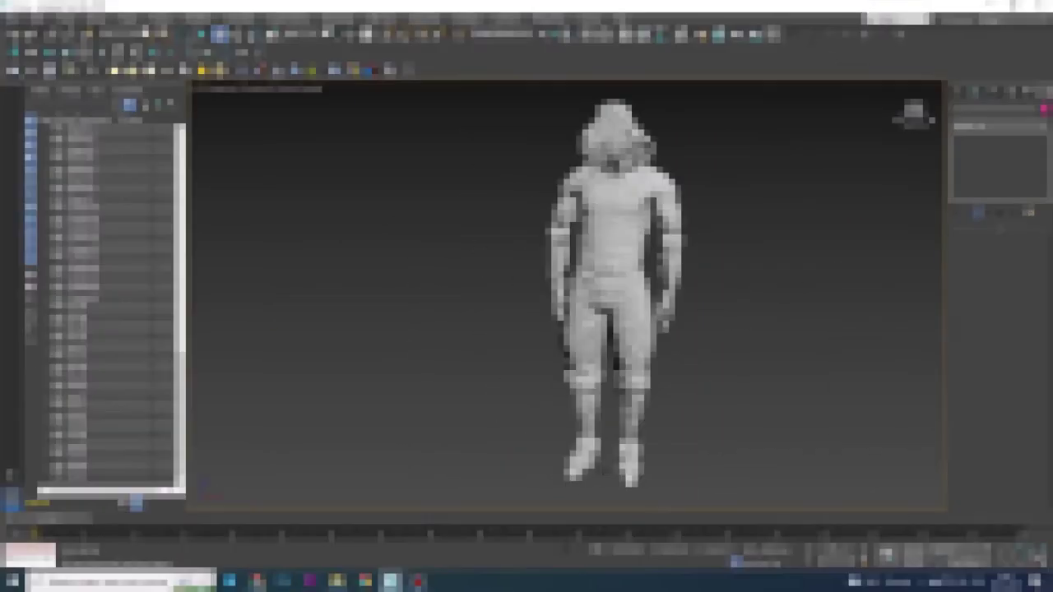